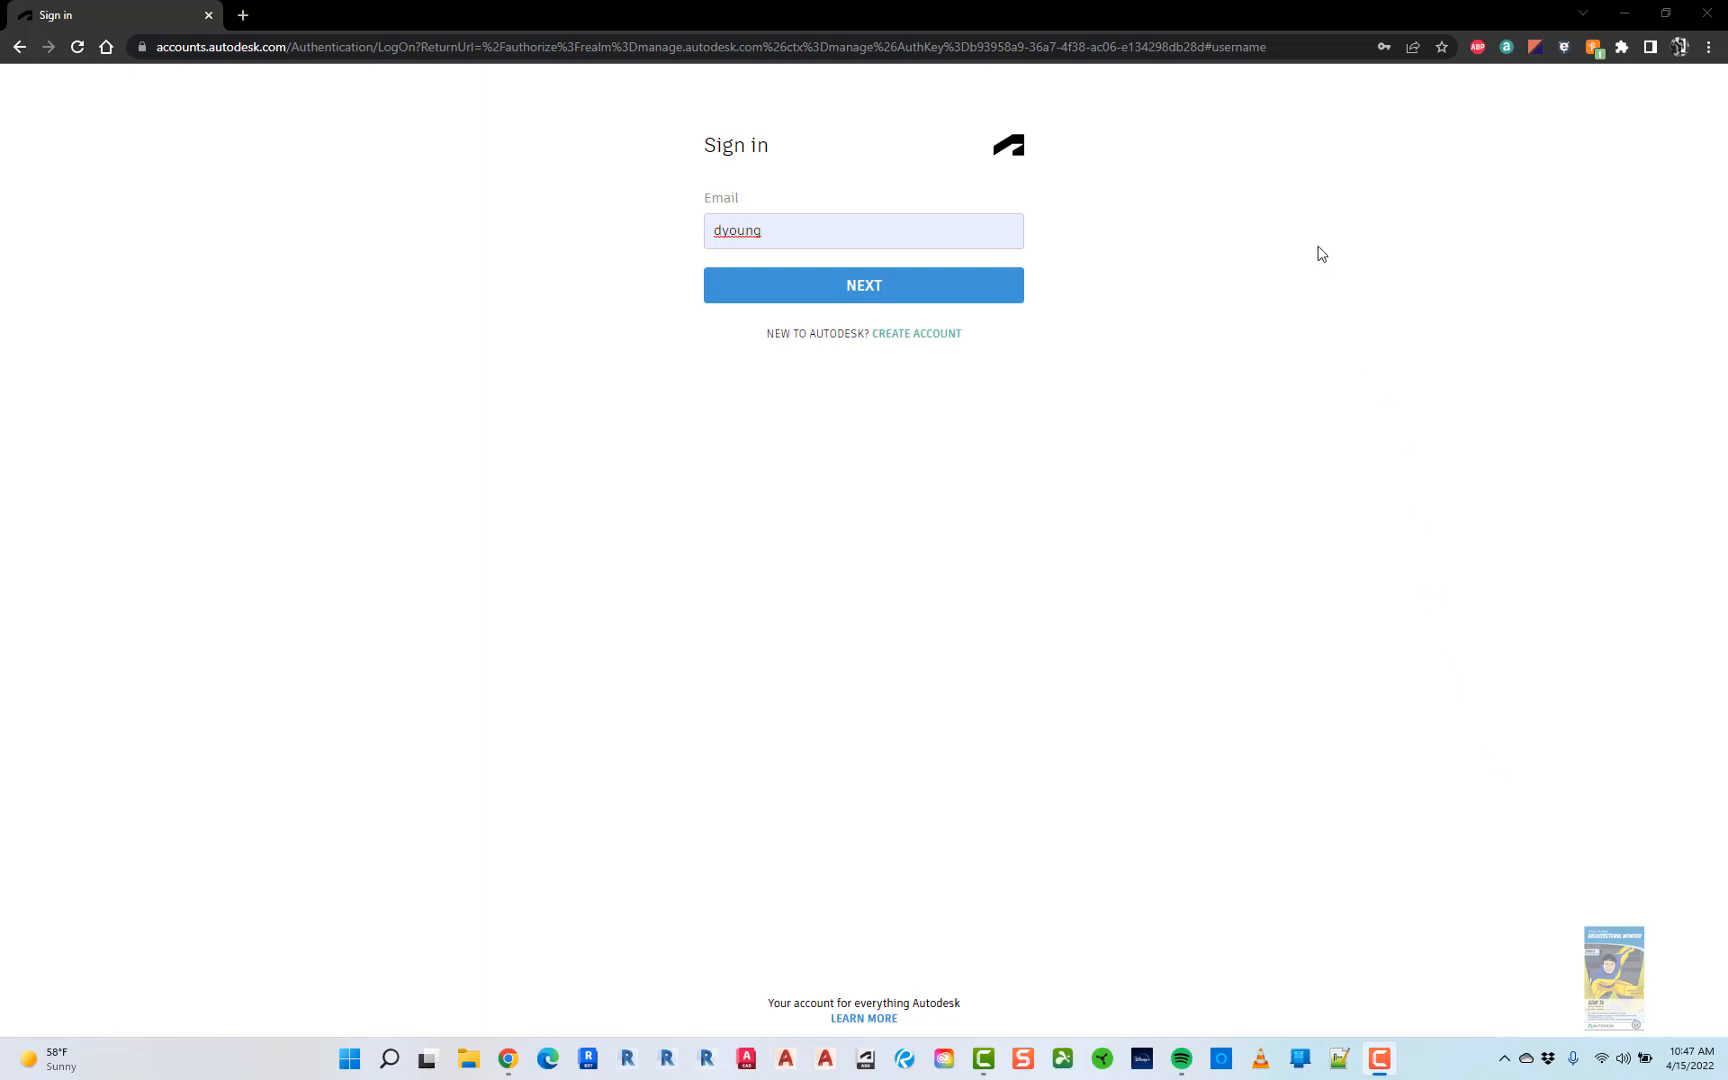
- Go to manage.autodesk.com and sign in with the saved account credentials to reach the home dashboard
{"action": "left_click", "coordinate": [1215, 50]}
{"action": "type", "text": "m"}
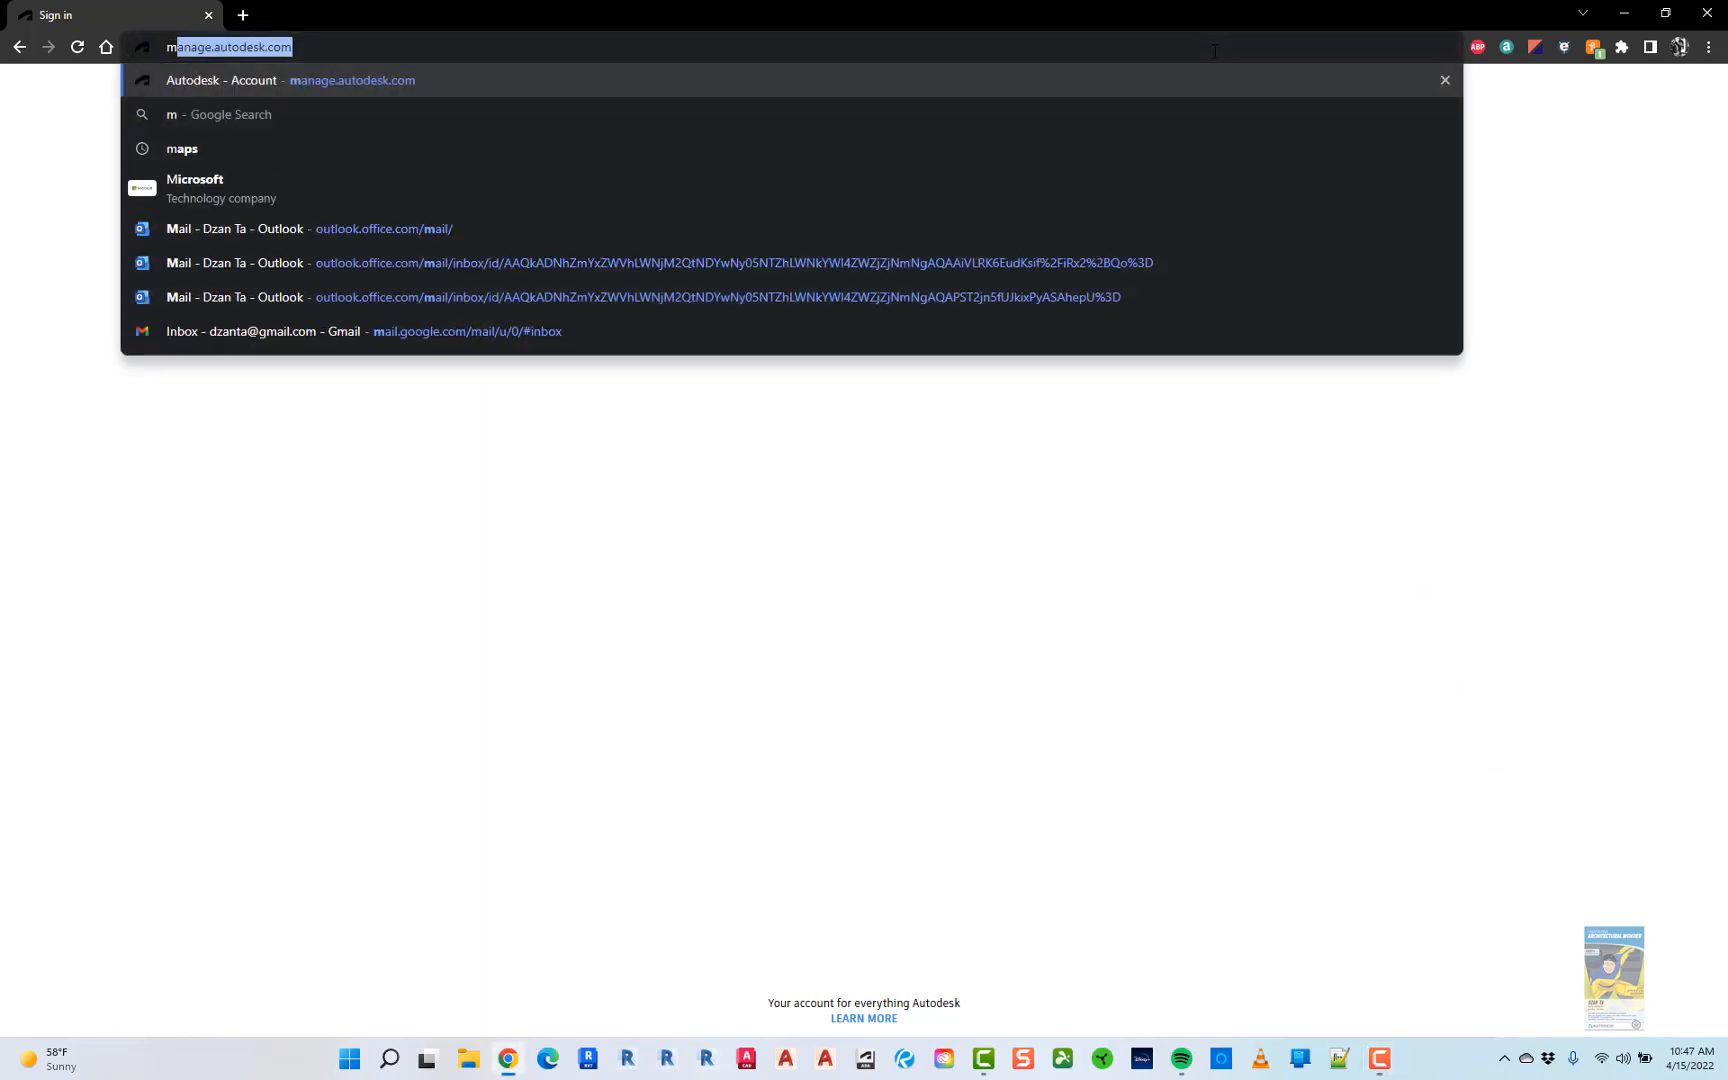
{"action": "key", "text": "Return"}
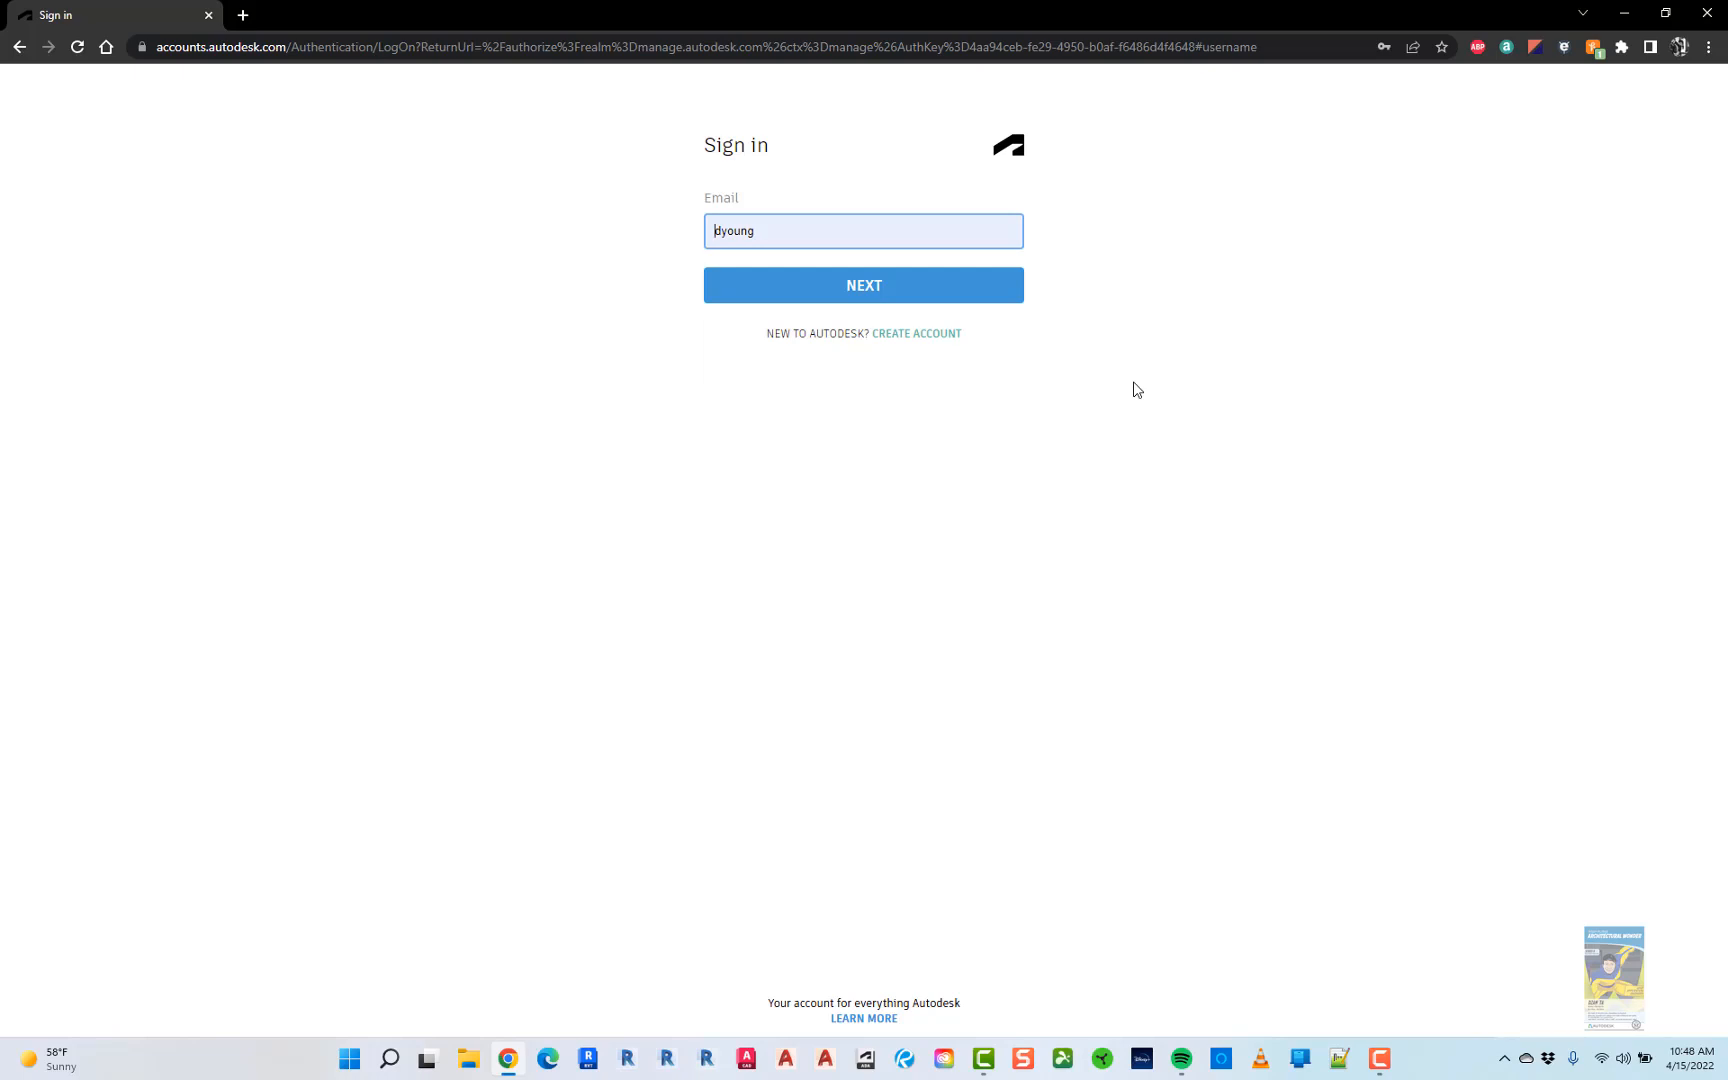
{"action": "left_click", "coordinate": [868, 293]}
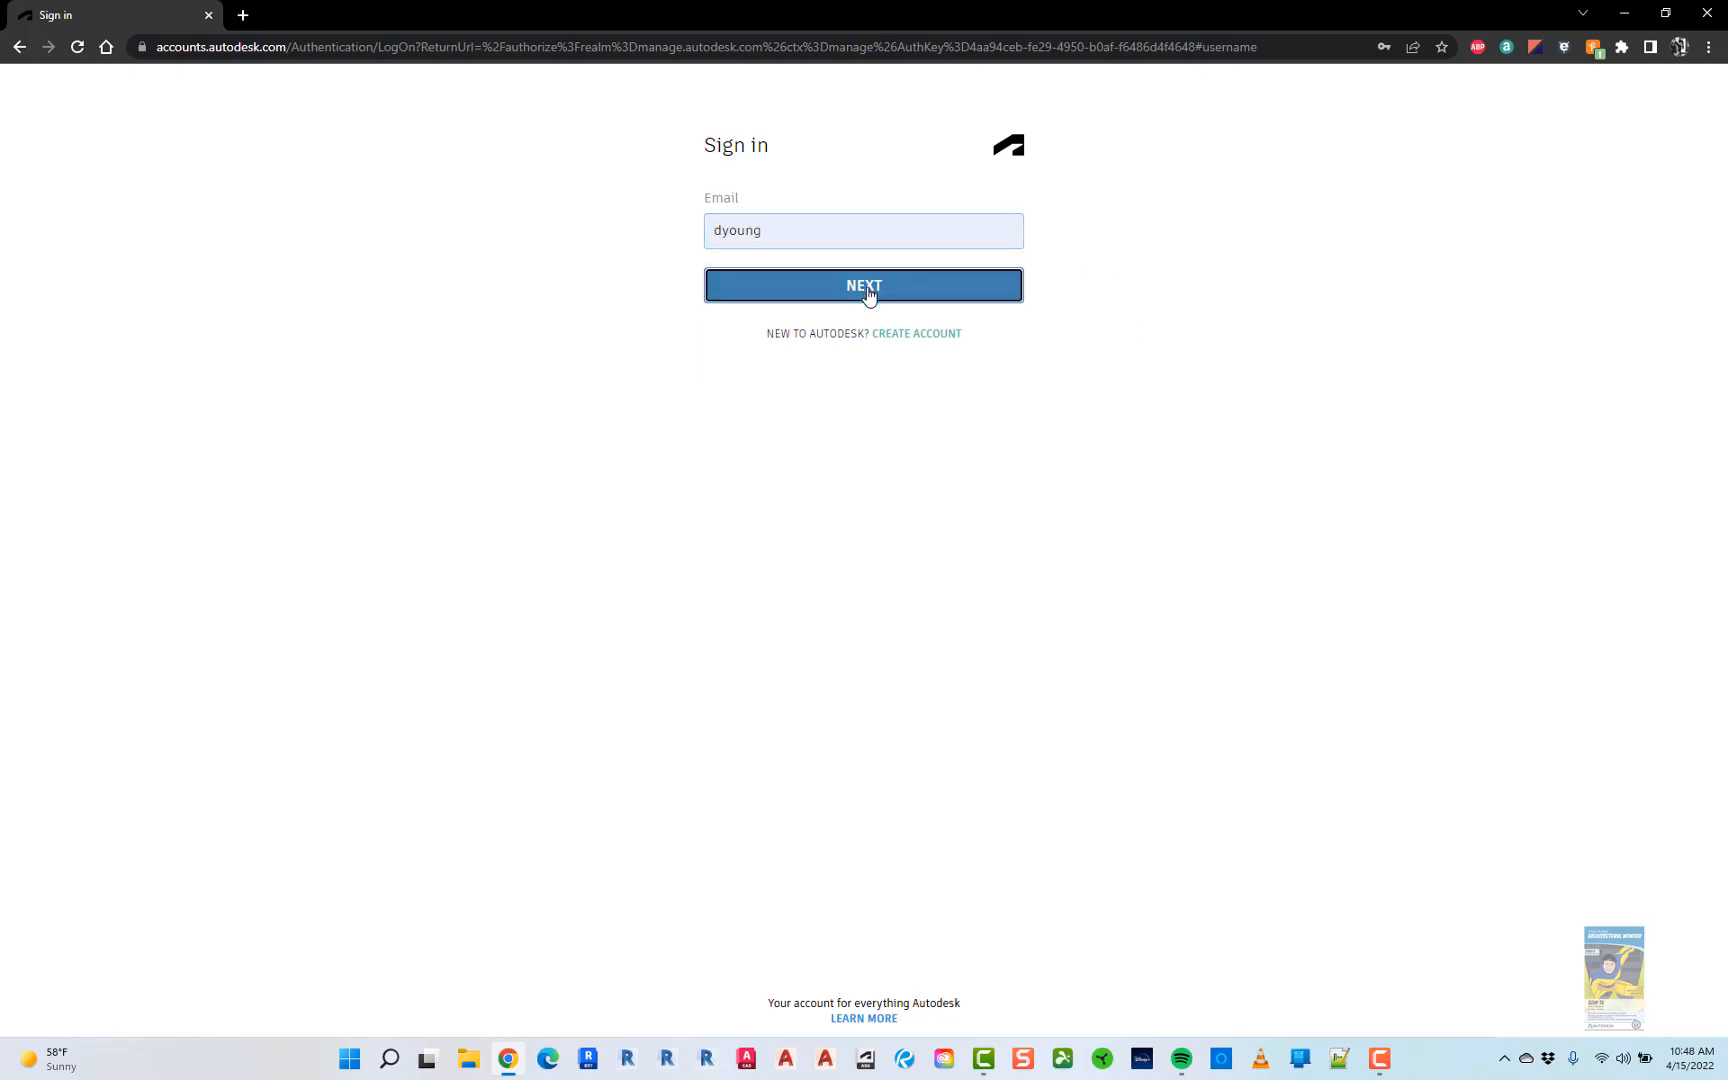
{"action": "left_click", "coordinate": [885, 358]}
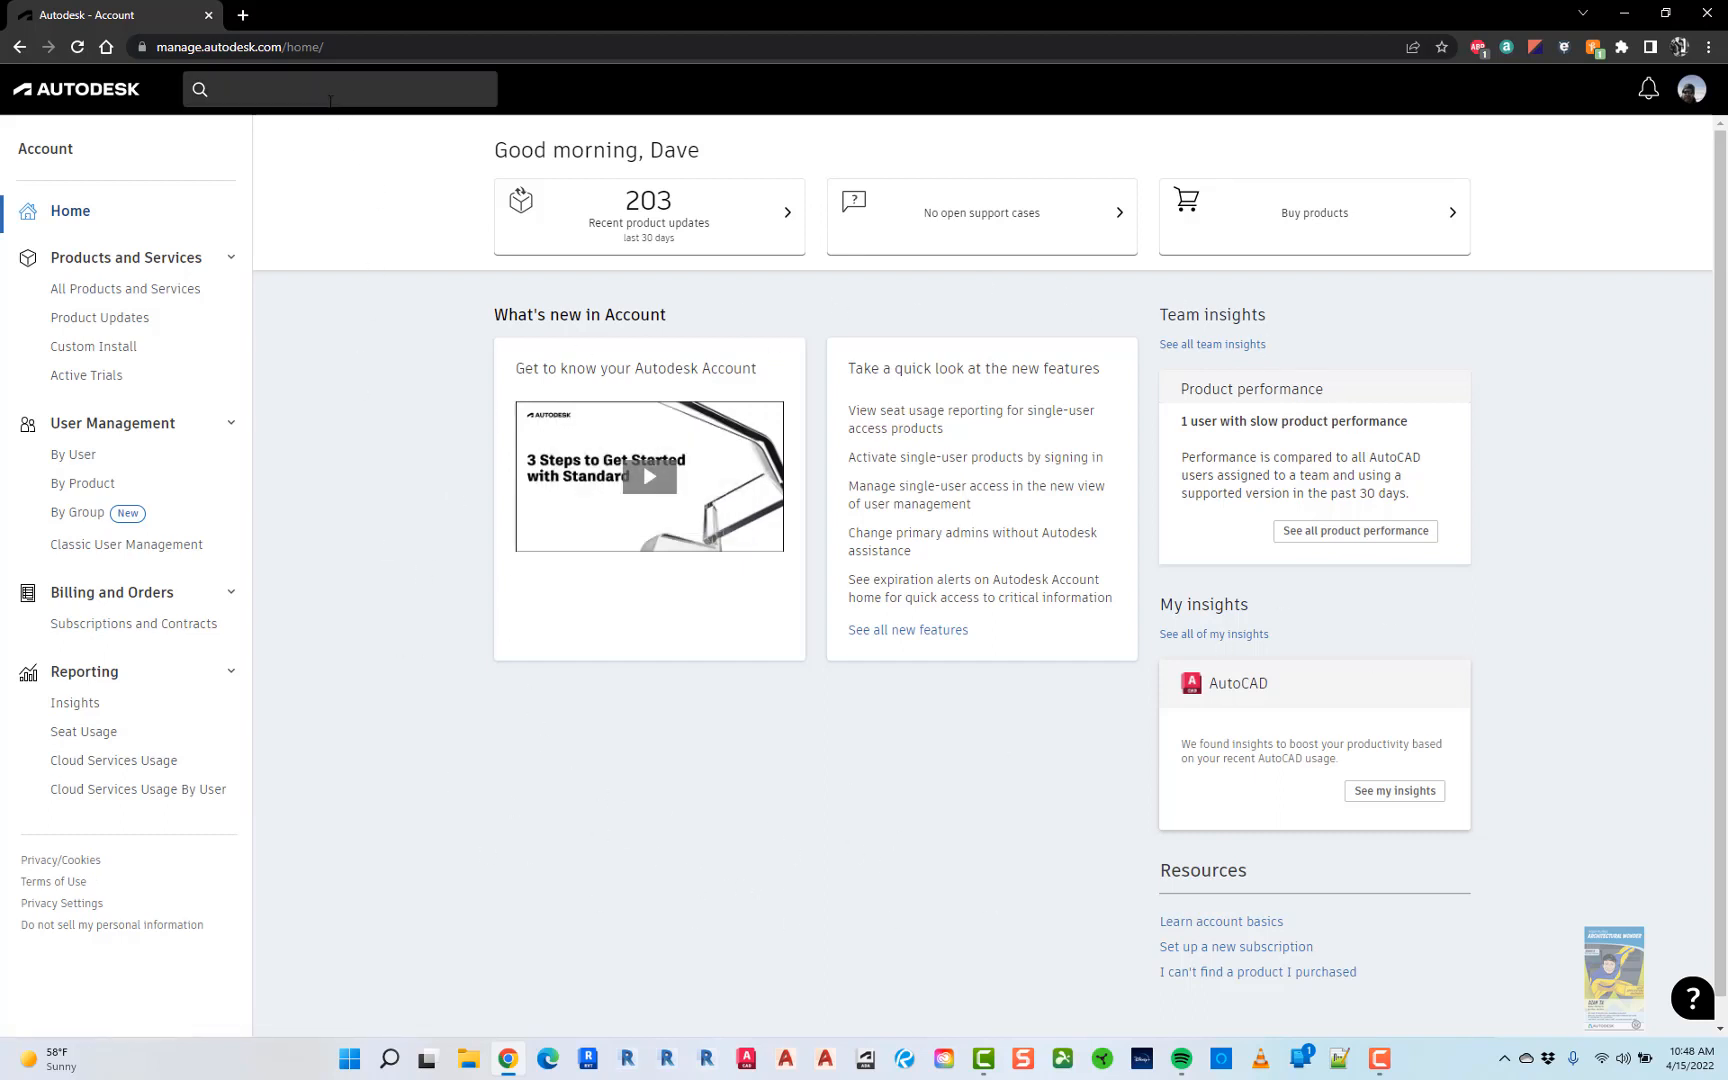
{"action": "left_click", "coordinate": [330, 100]}
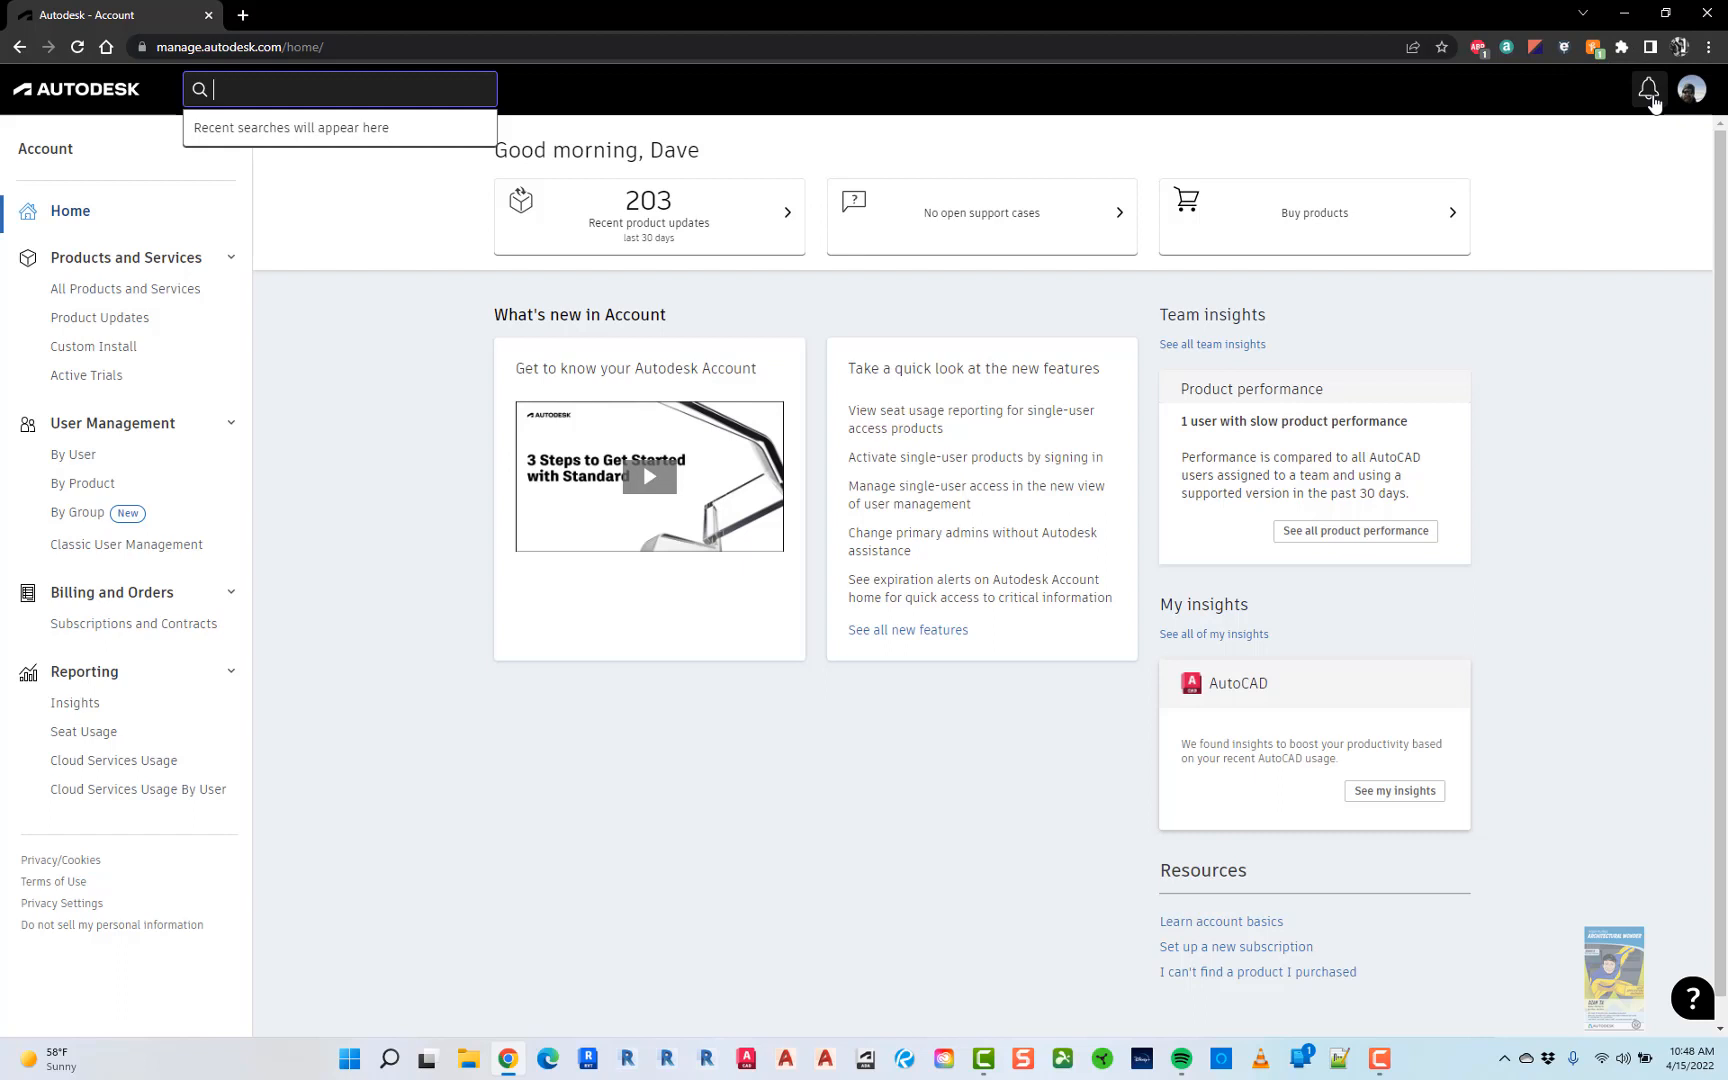
{"action": "left_click", "coordinate": [1650, 92]}
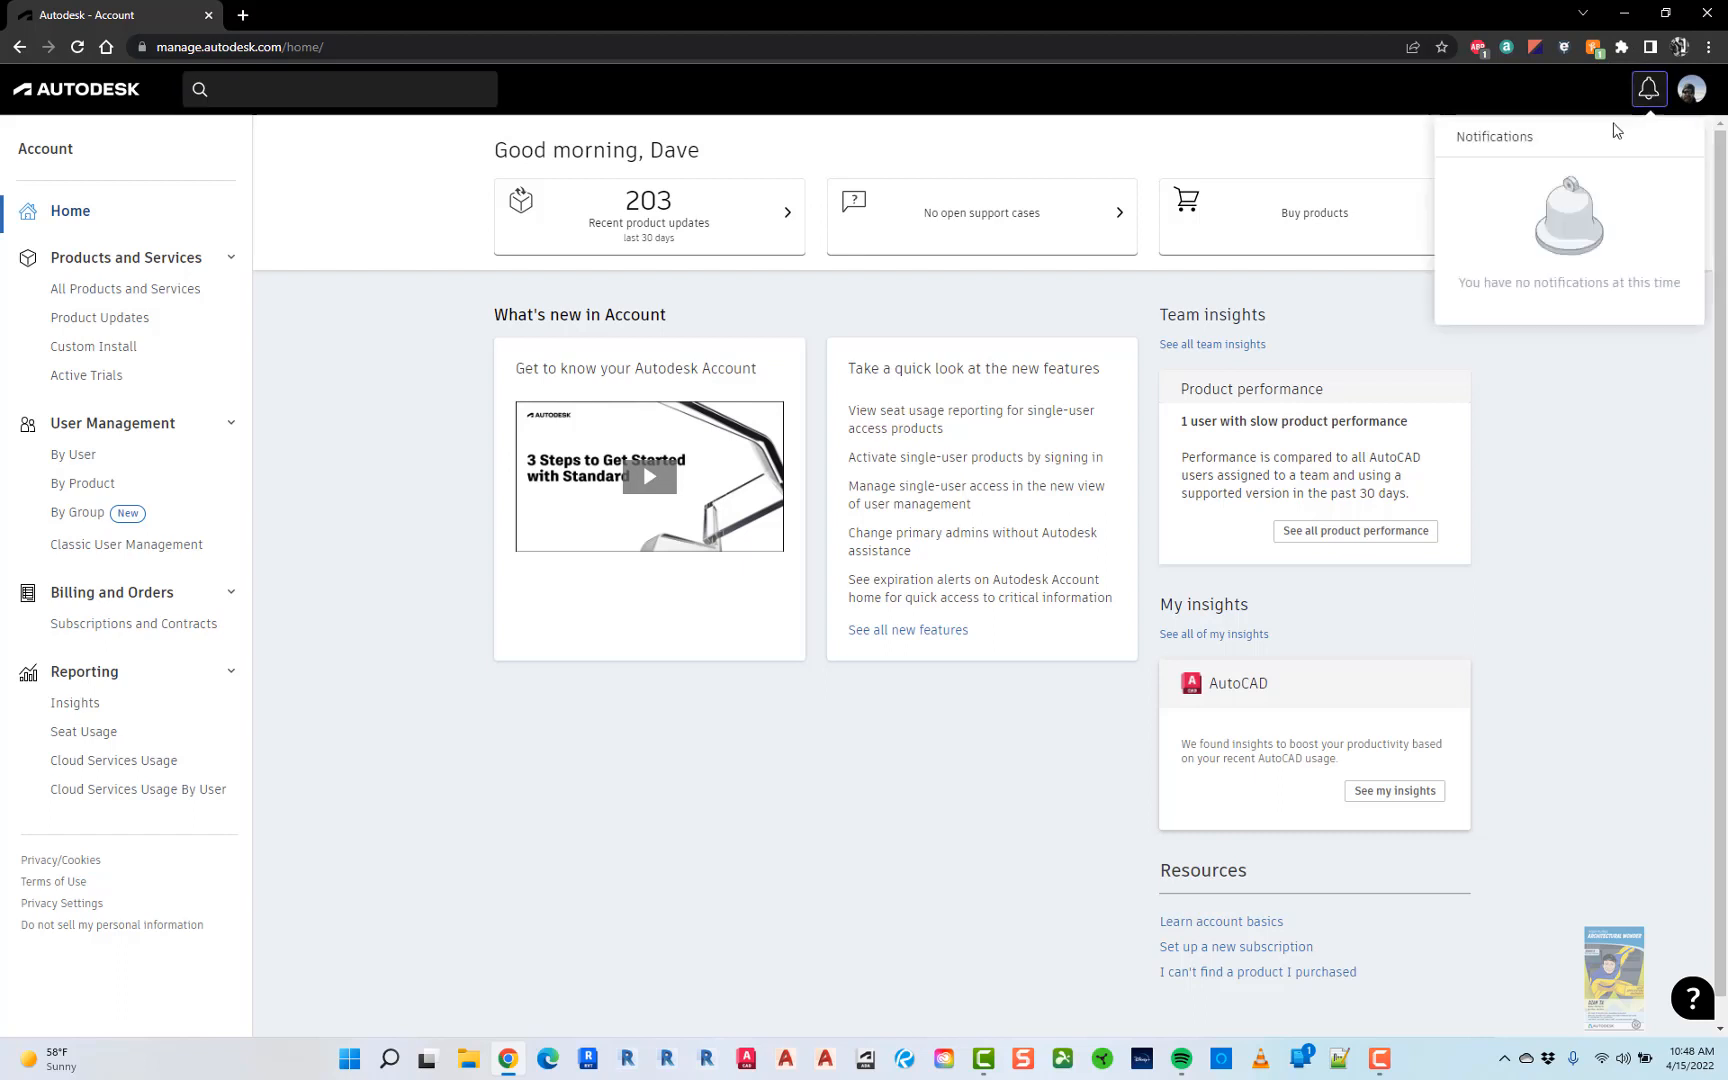
{"action": "left_click", "coordinate": [1550, 358]}
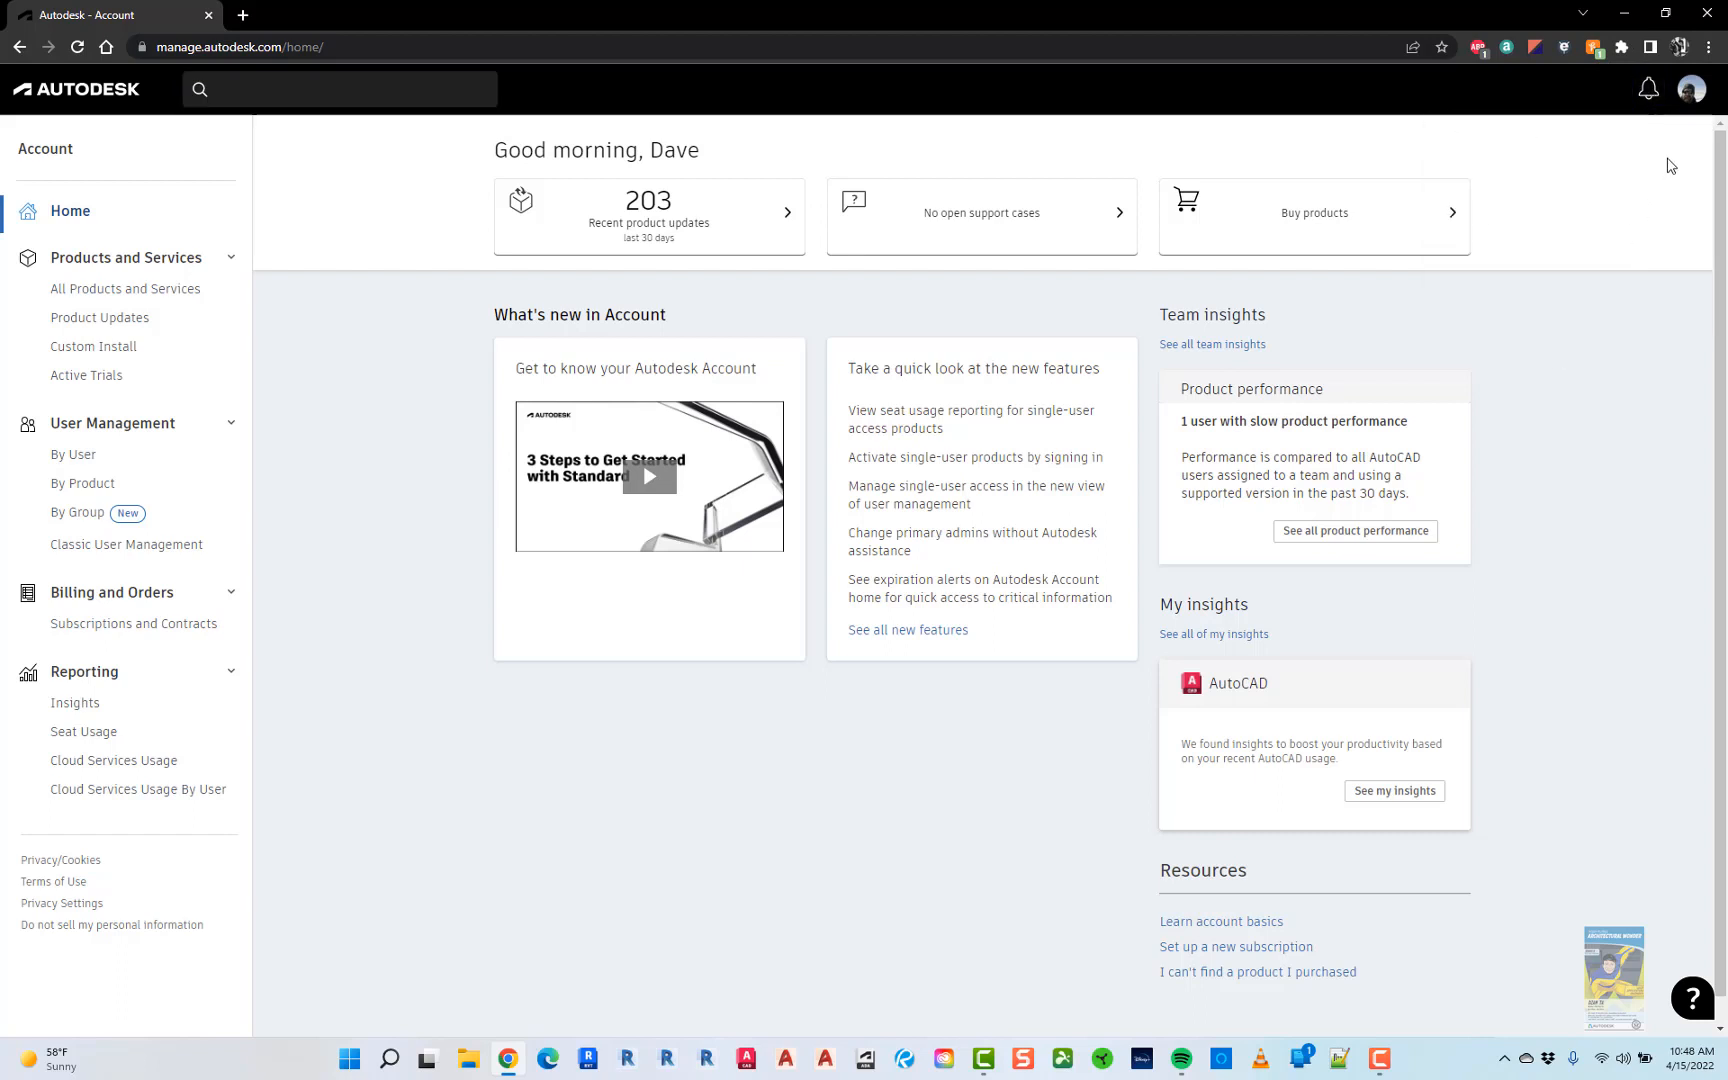
{"action": "left_click", "coordinate": [1691, 105]}
{"action": "left_click", "coordinate": [1691, 100]}
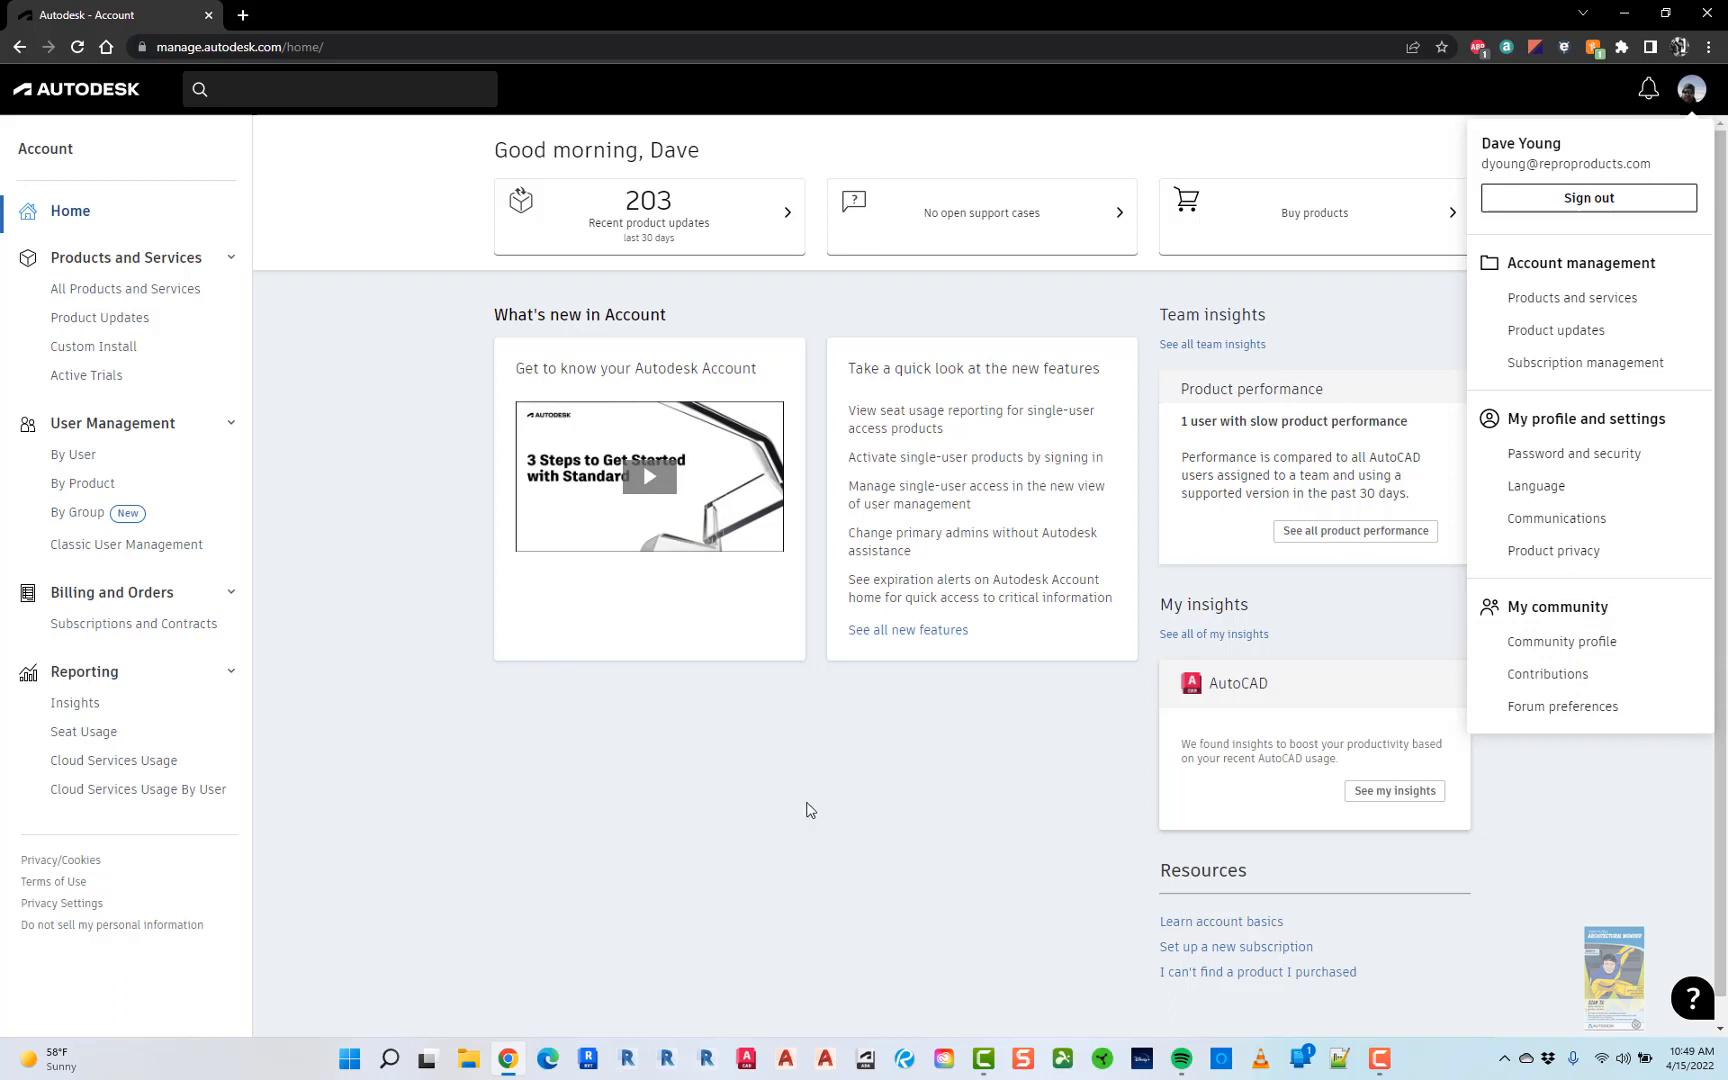
{"action": "left_click", "coordinate": [780, 808]}
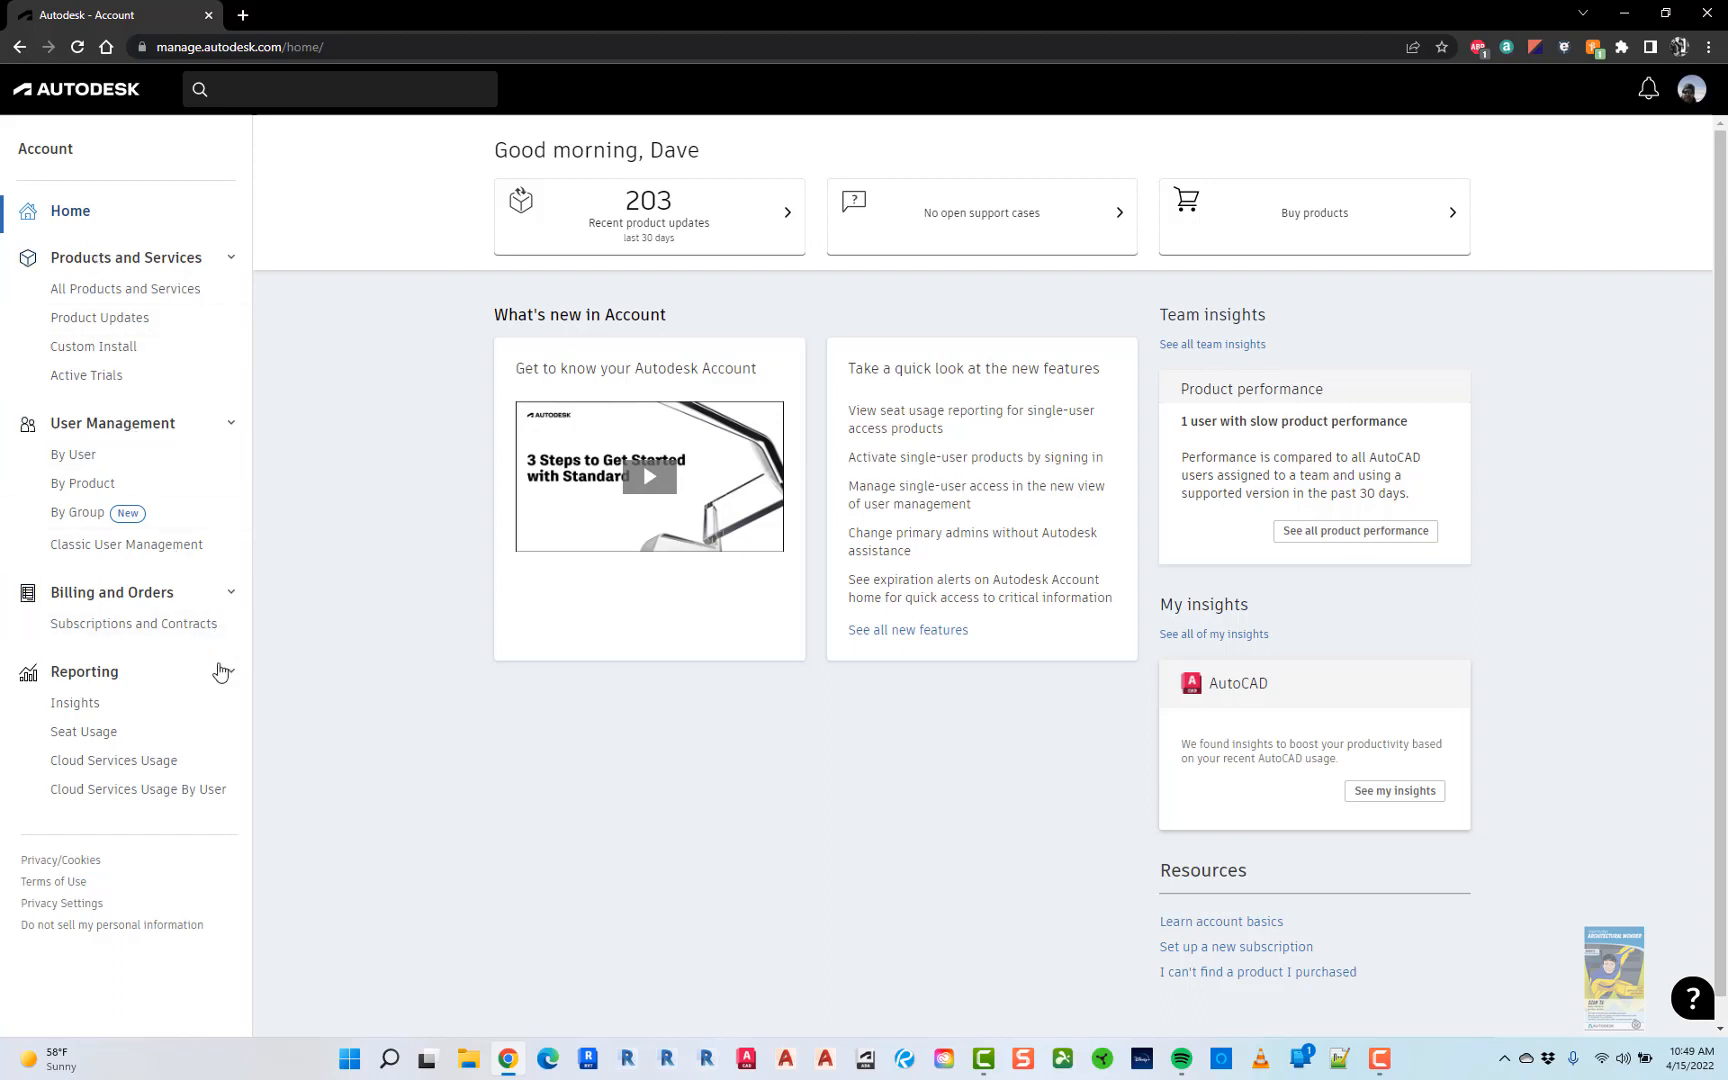
- Collapse the Reporting, Billing, User Management sidebar sections and open All Products and Services
{"action": "left_click", "coordinate": [229, 674]}
{"action": "left_click", "coordinate": [238, 596]}
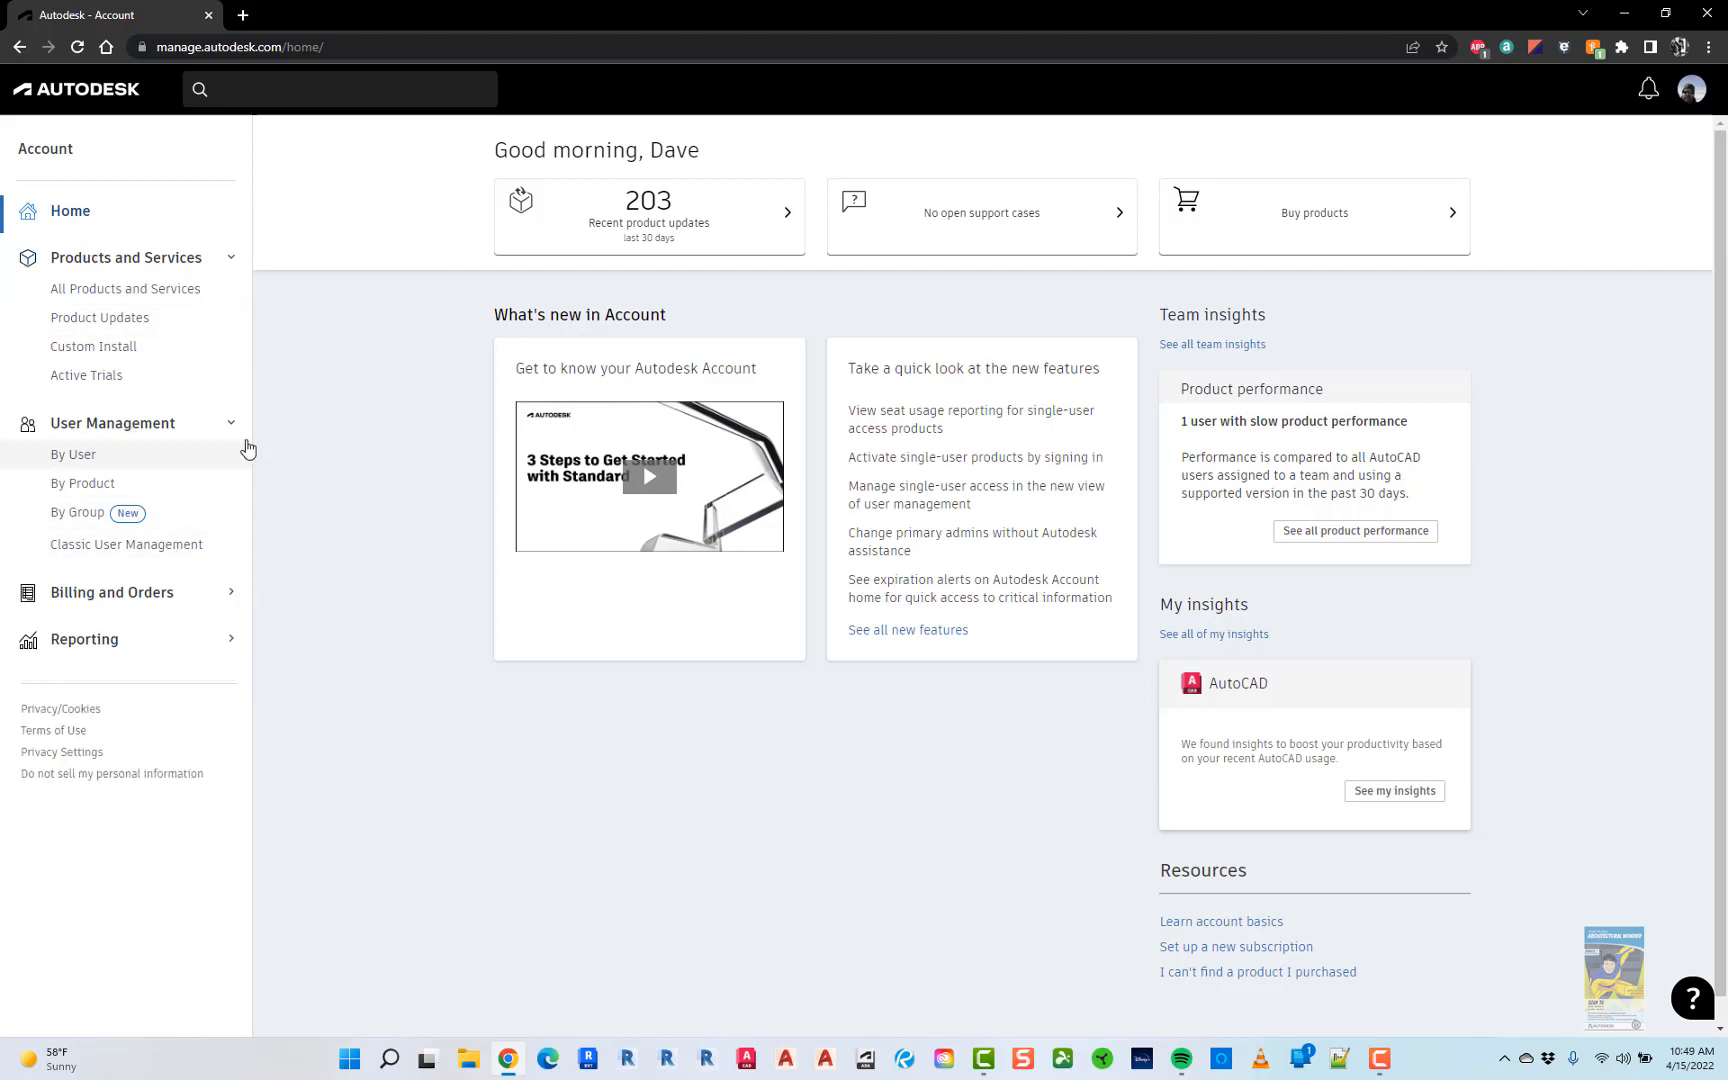
{"action": "left_click", "coordinate": [234, 427]}
{"action": "left_click", "coordinate": [235, 260]}
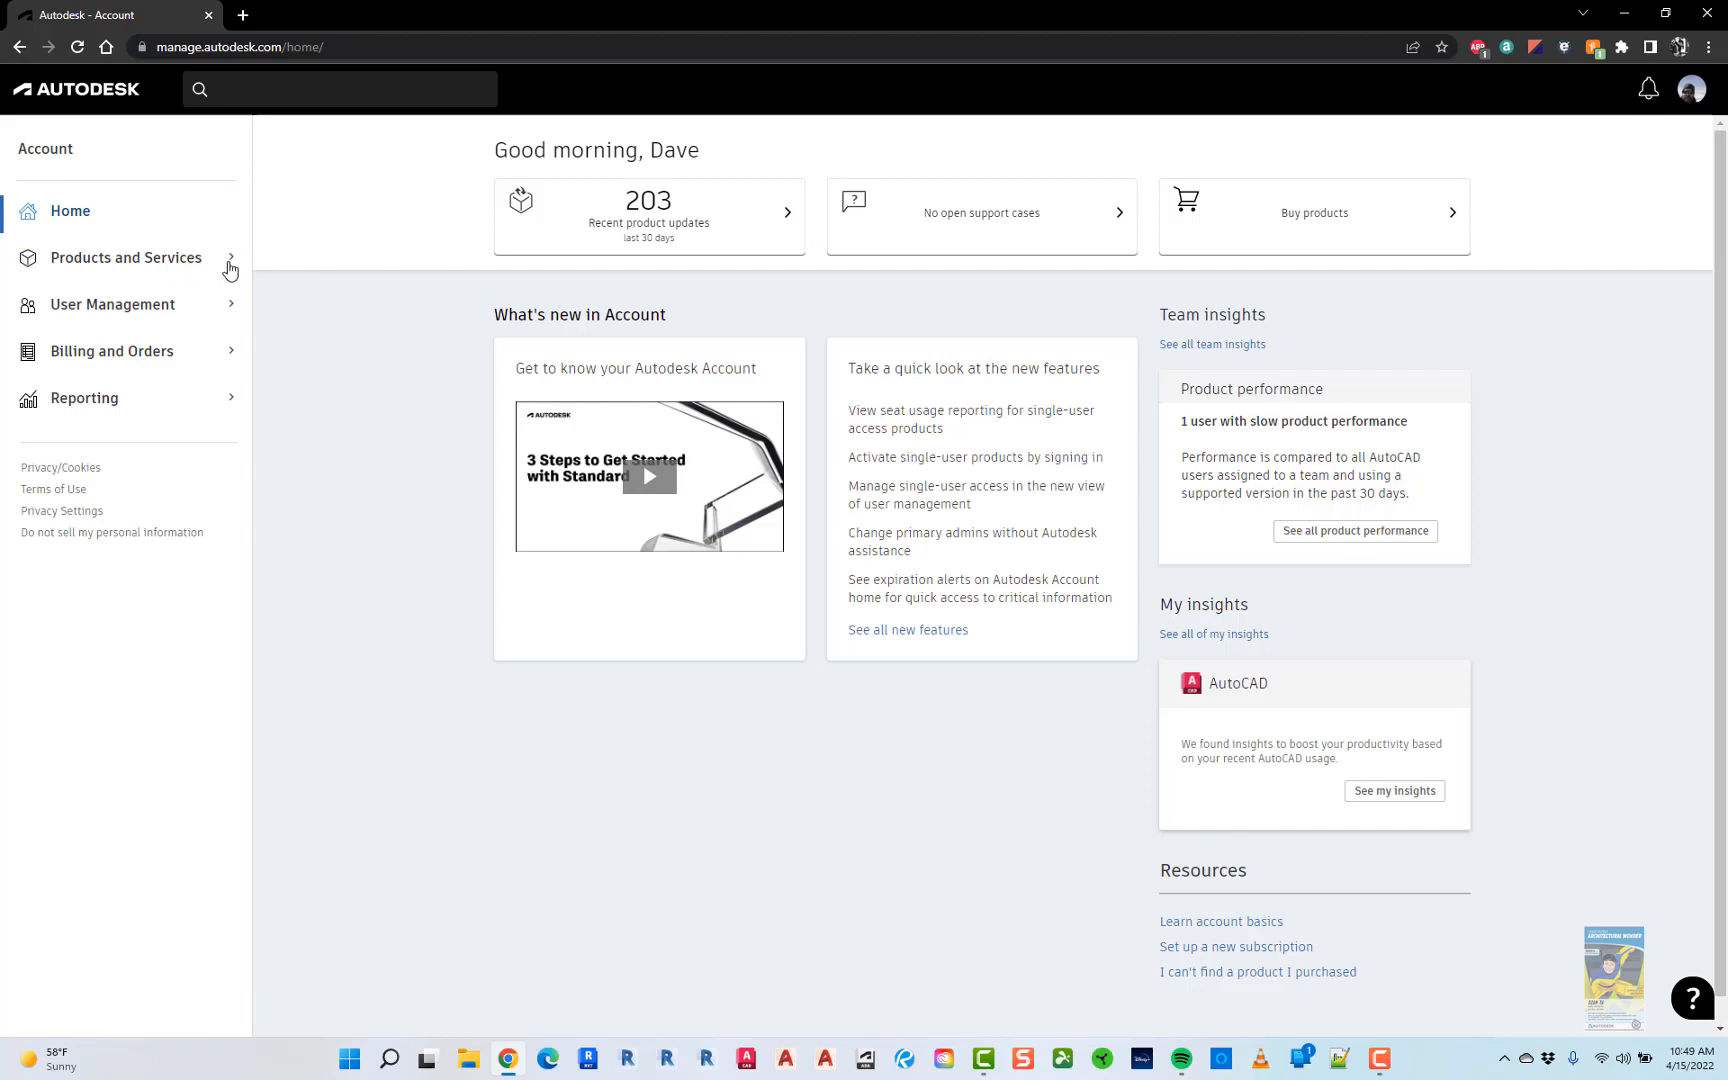
{"action": "left_click", "coordinate": [230, 265]}
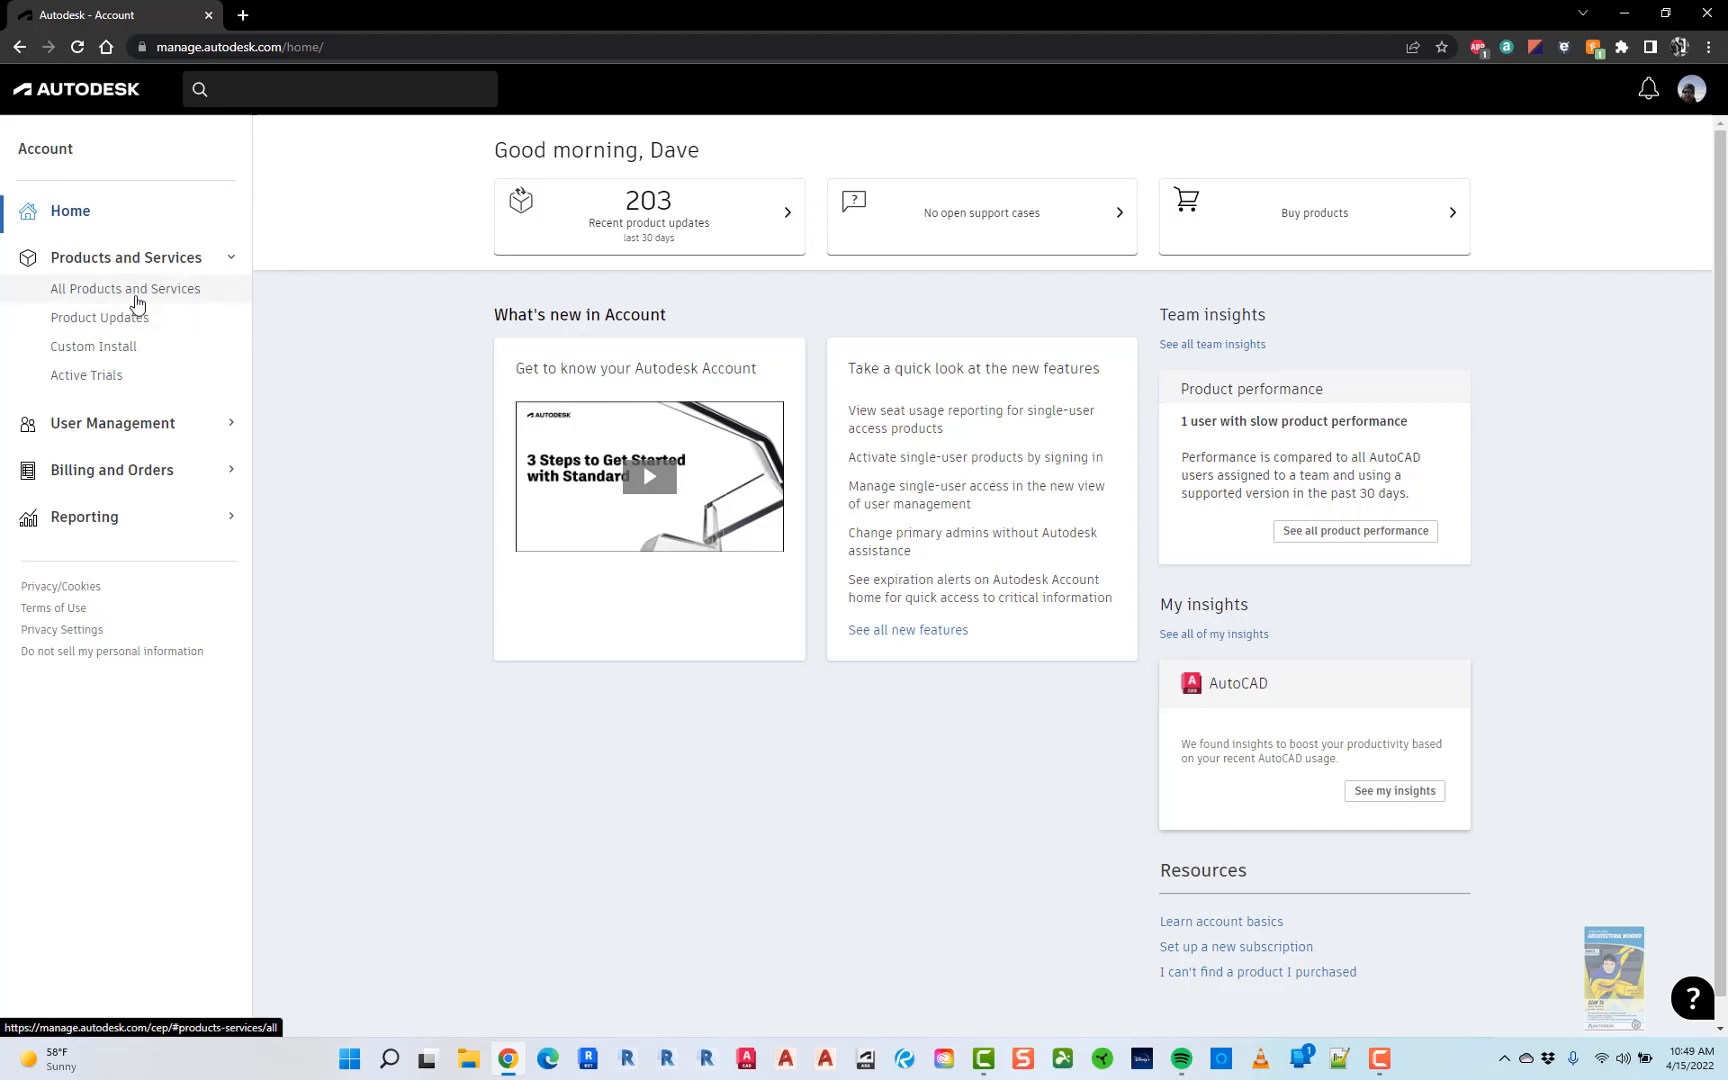
{"action": "left_click", "coordinate": [137, 299]}
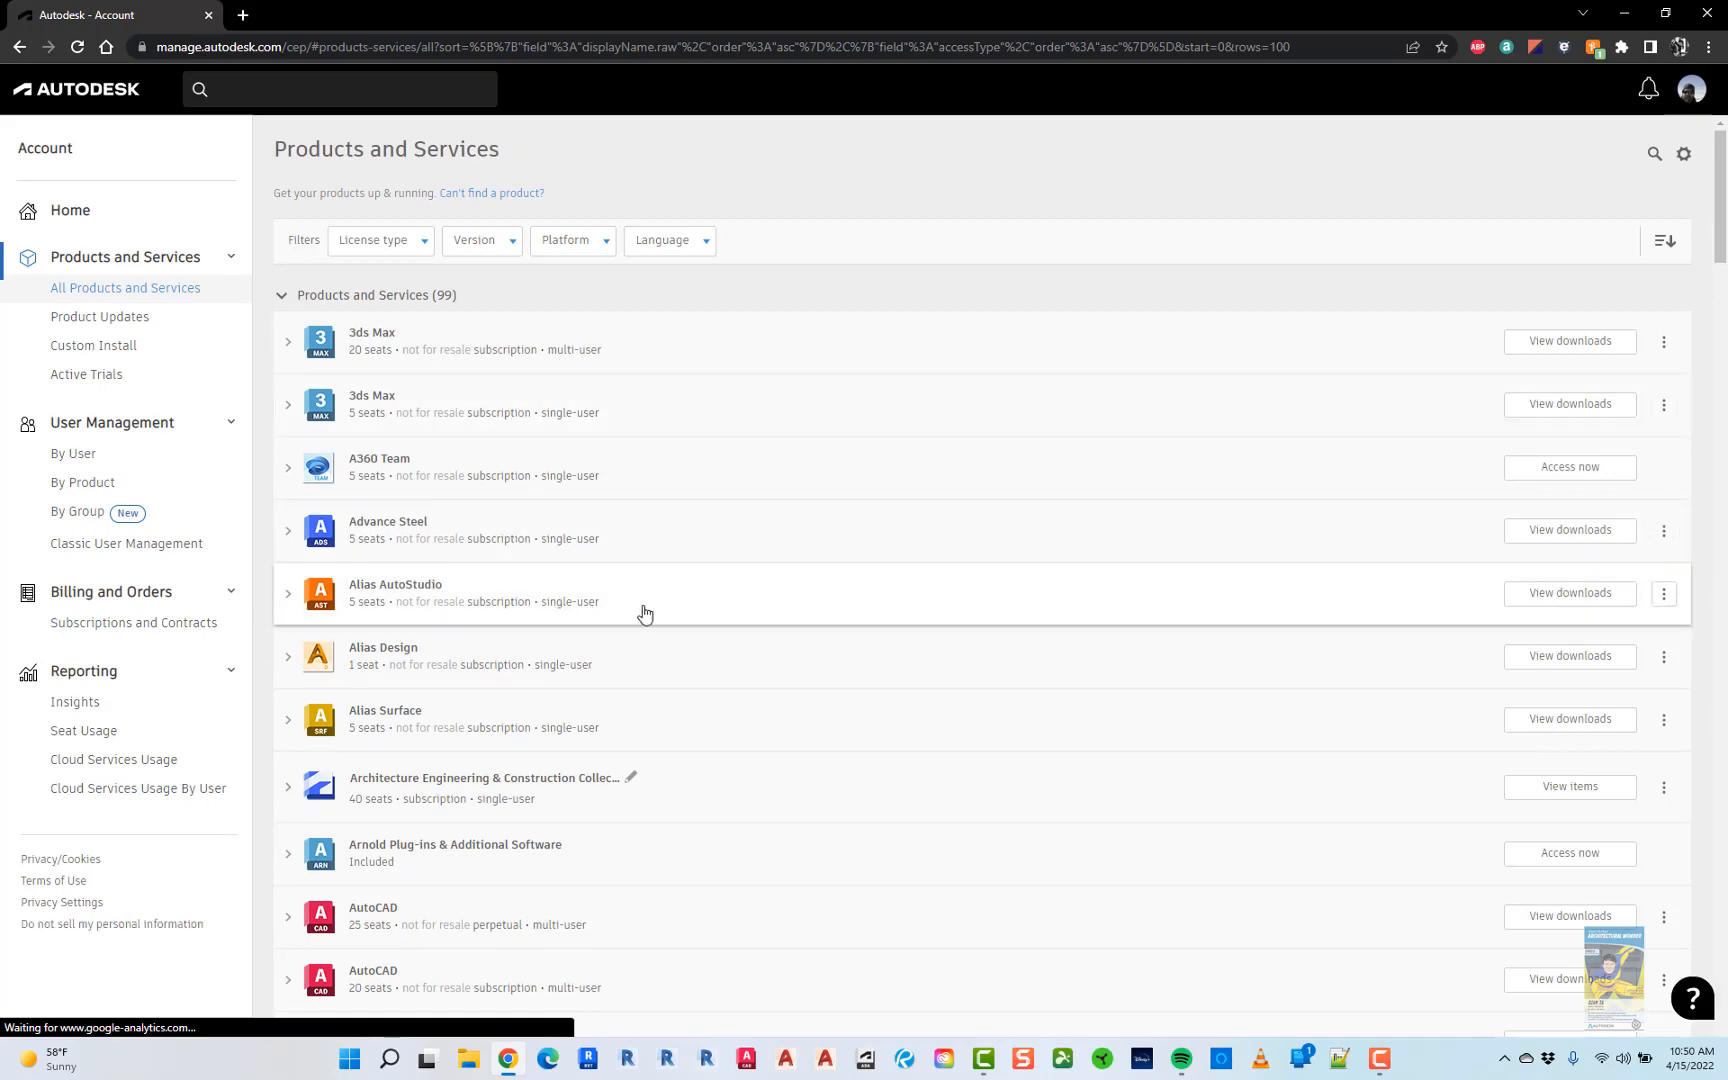
{"action": "scroll", "coordinate": [645, 614], "scroll_direction": "down", "scroll_amount": 20}
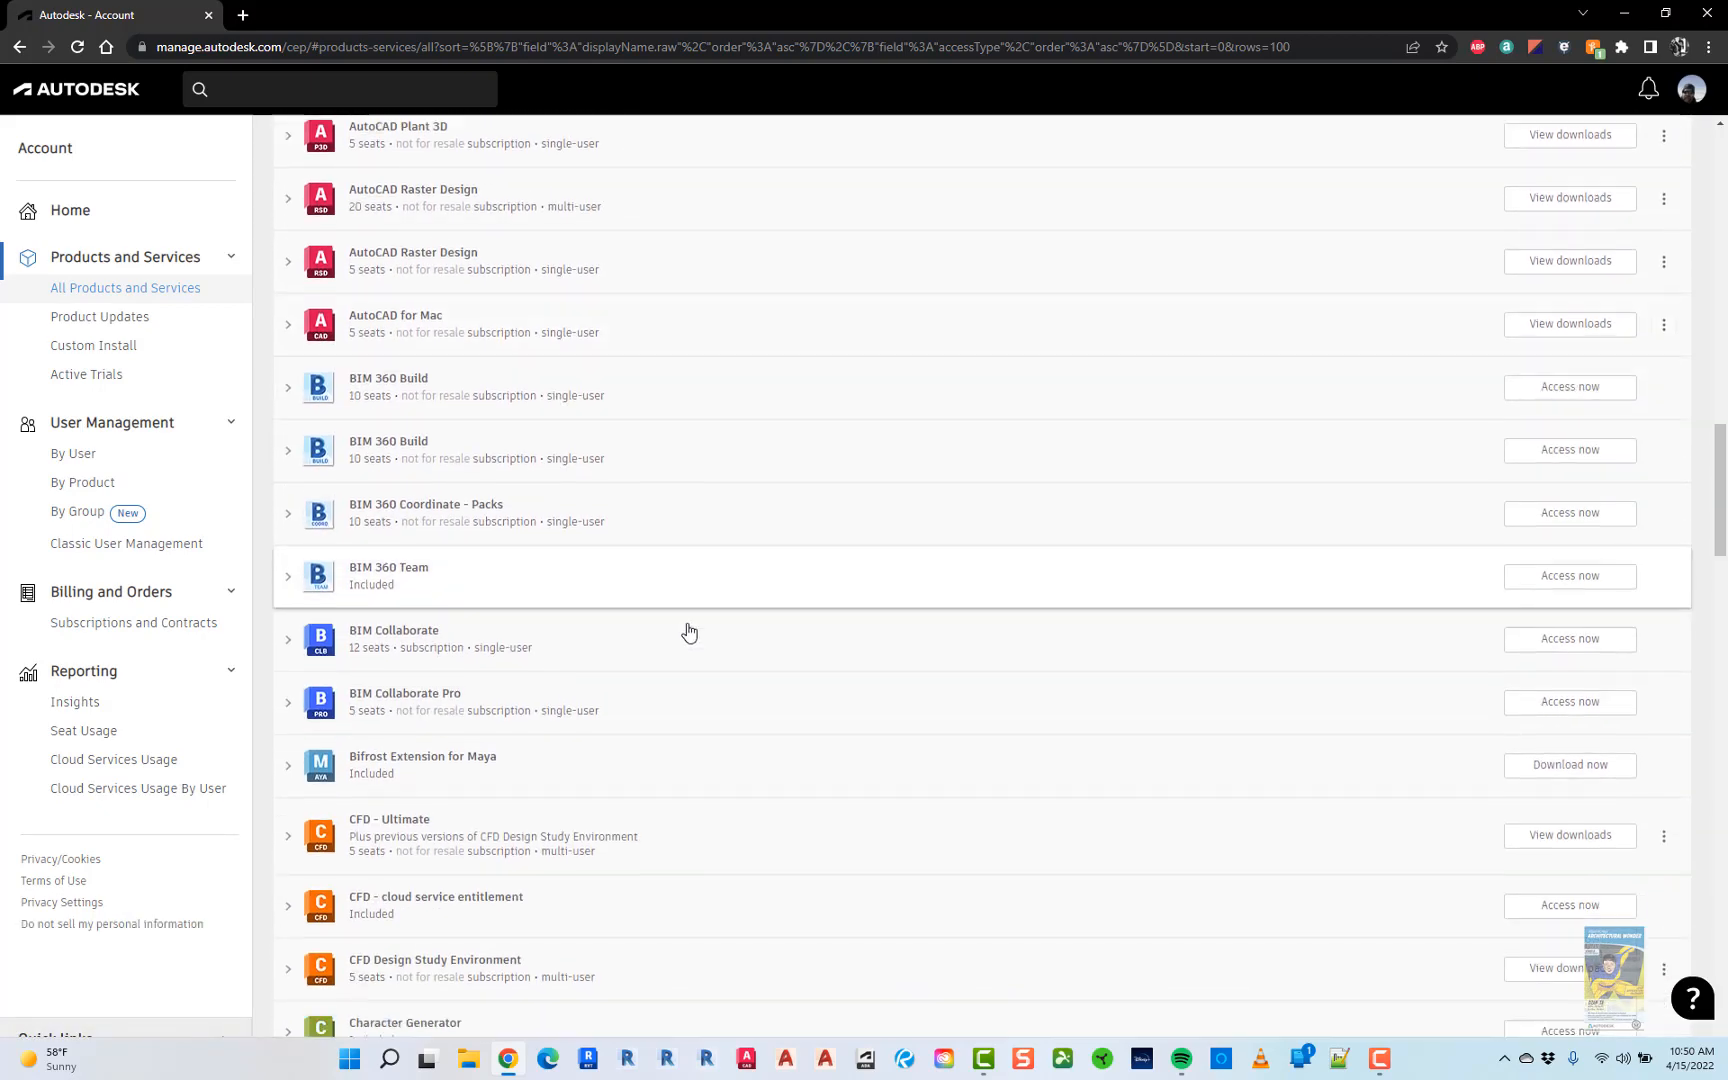
{"action": "scroll", "coordinate": [689, 631], "scroll_direction": "down", "scroll_amount": 15}
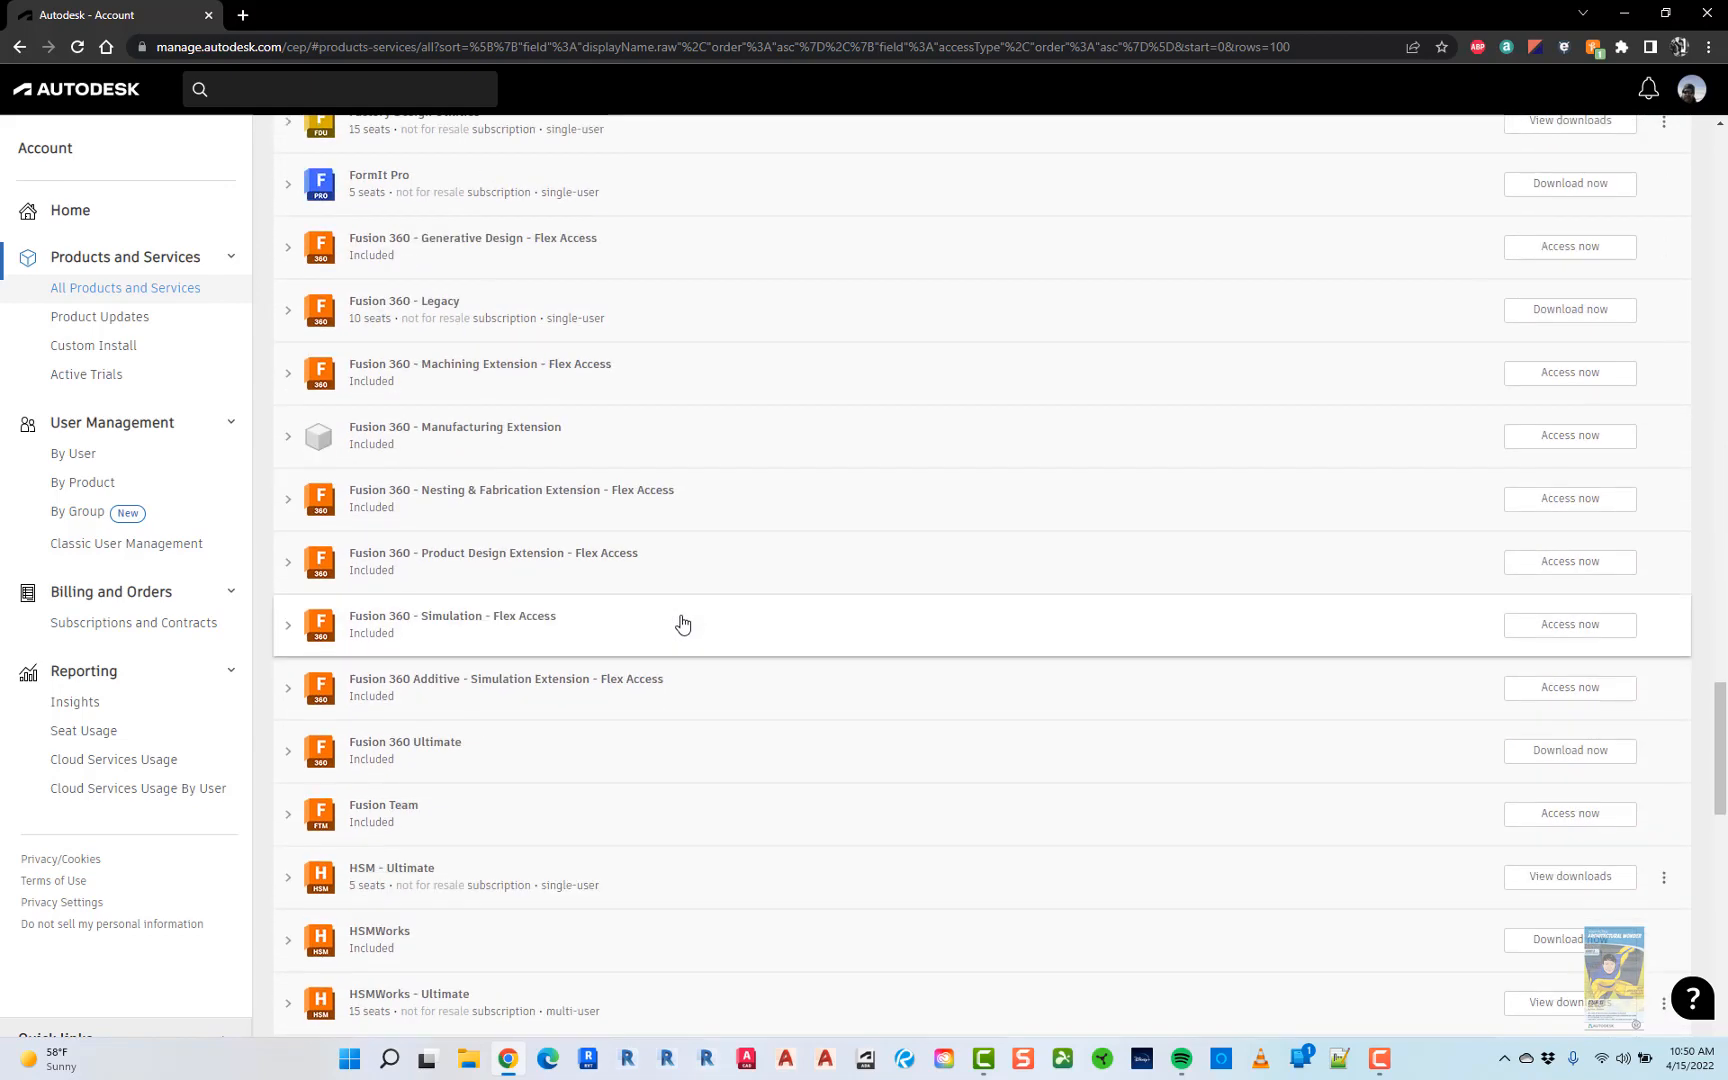
{"action": "scroll", "coordinate": [683, 624], "scroll_direction": "down", "scroll_amount": 15}
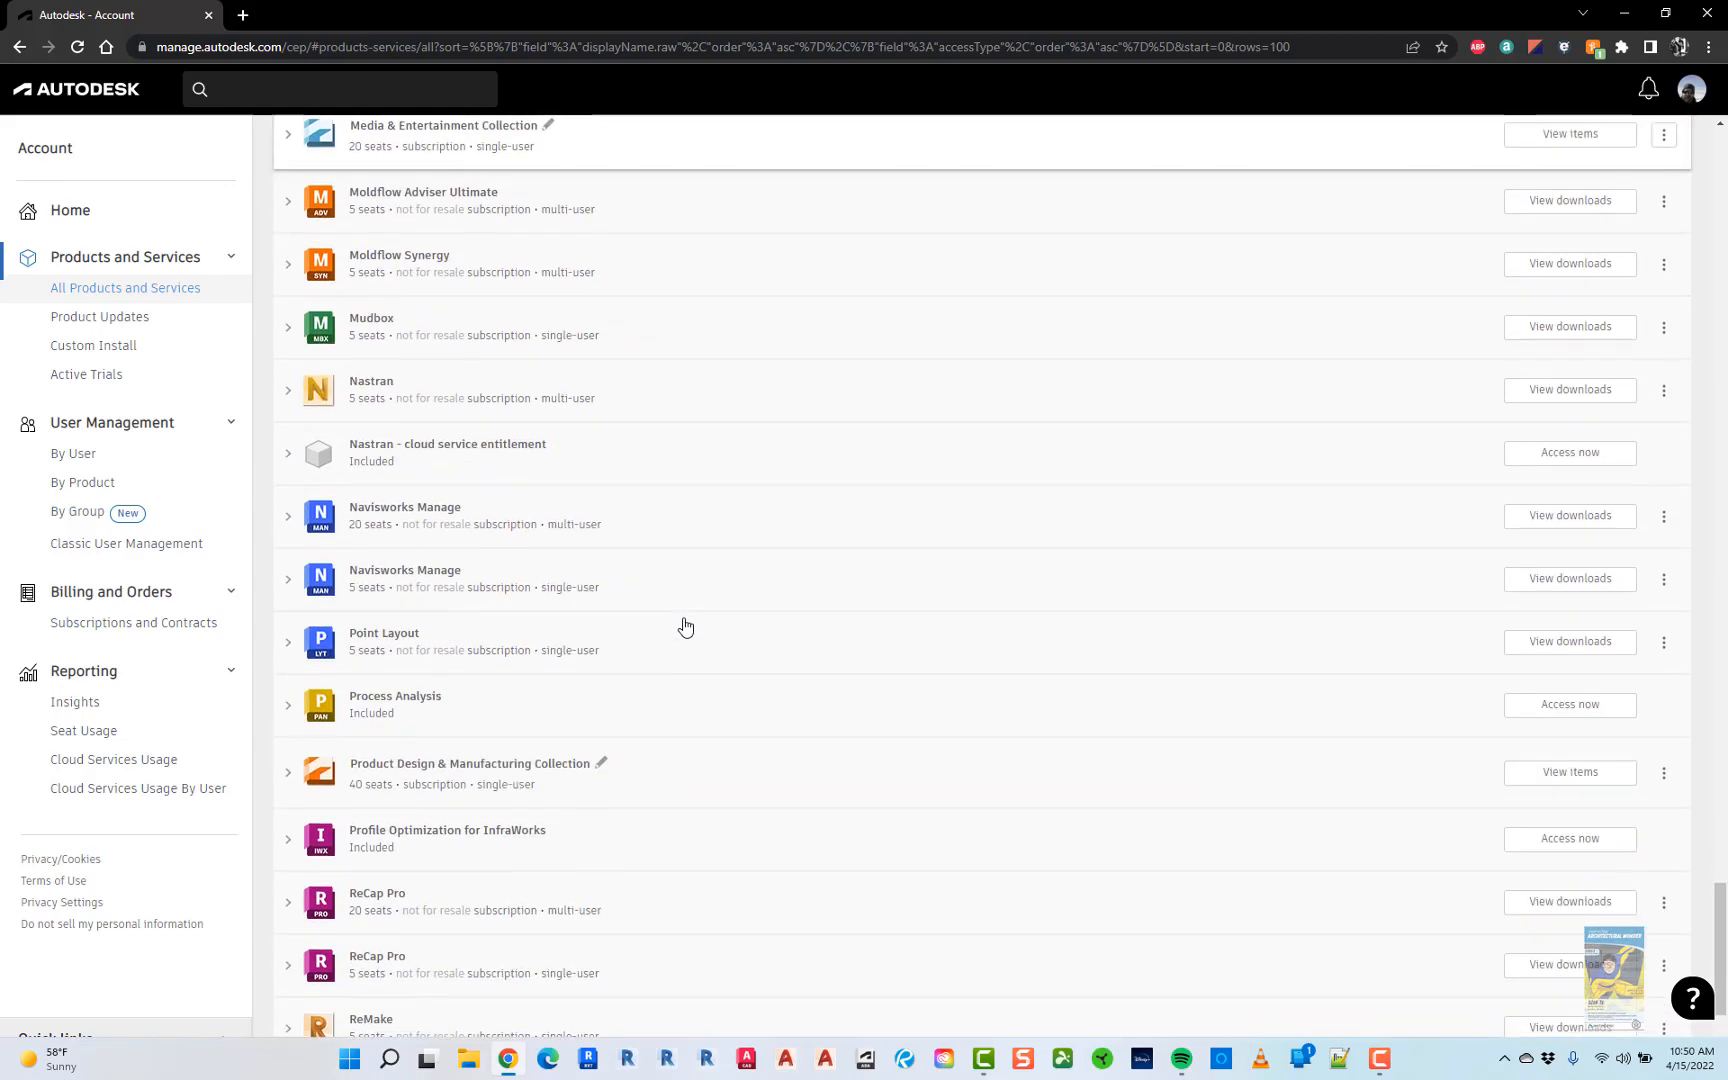
{"action": "scroll", "coordinate": [685, 627], "scroll_direction": "down", "scroll_amount": 2}
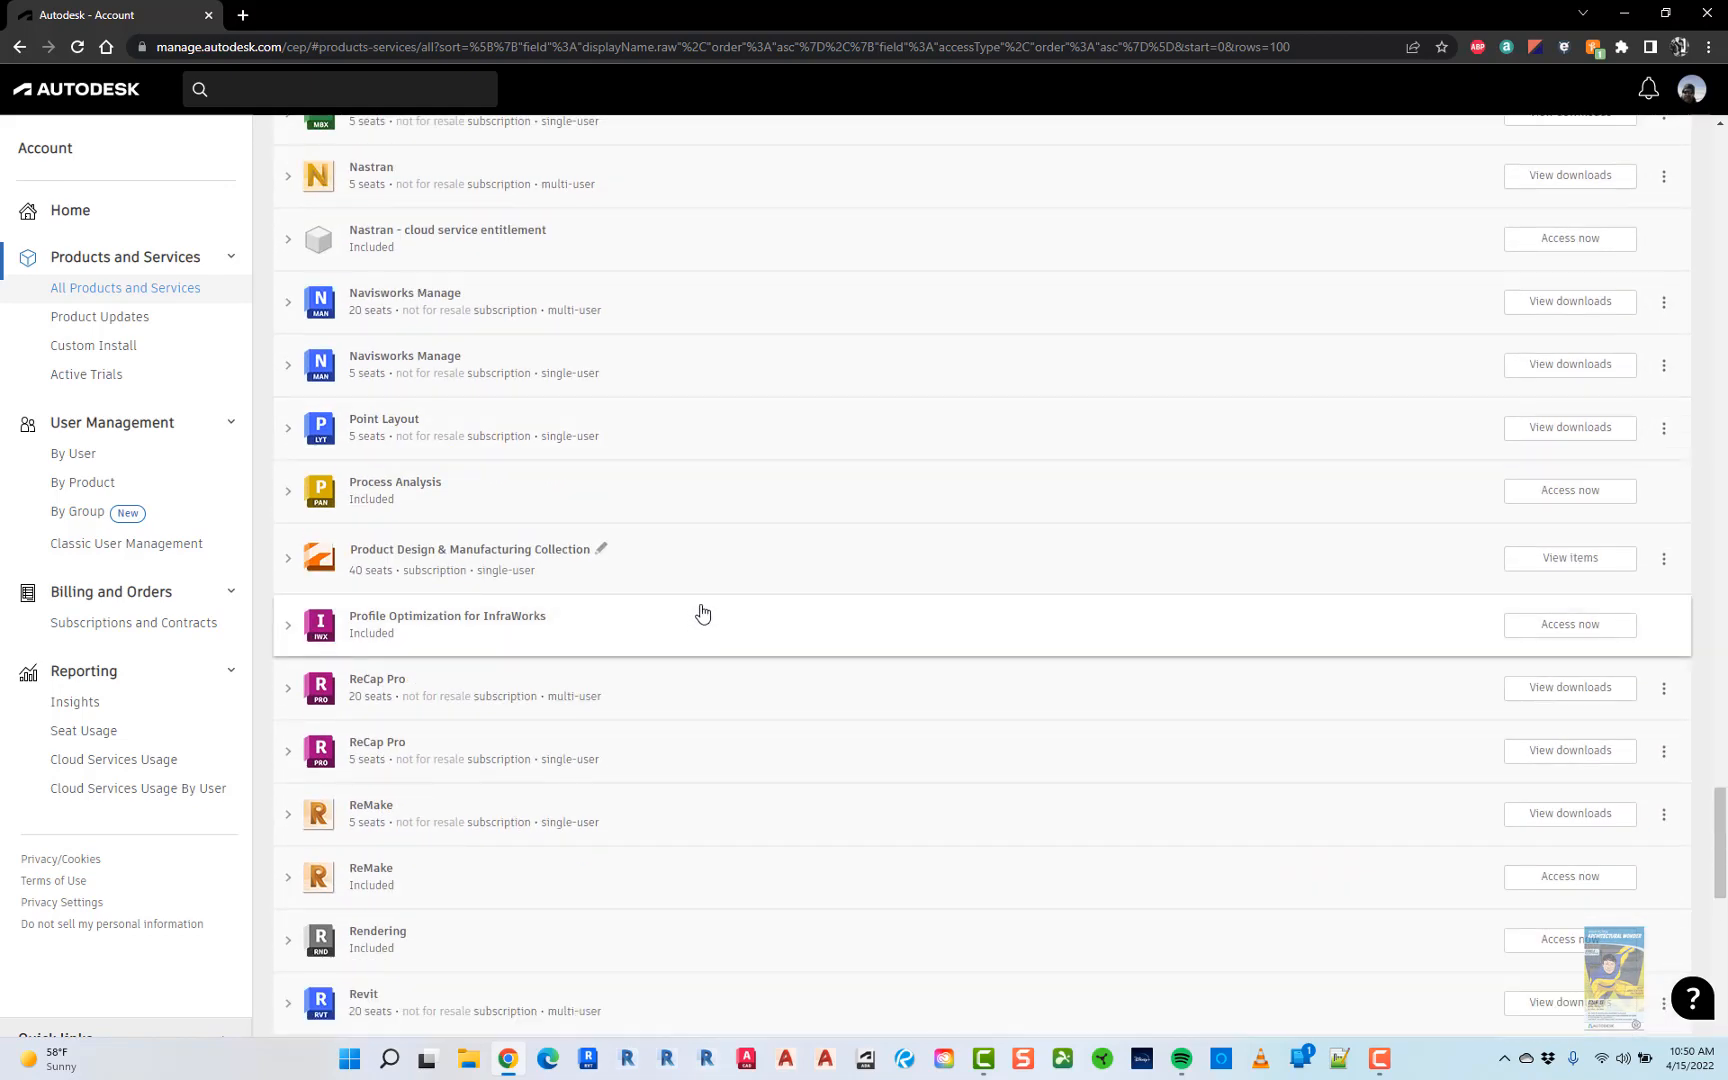
{"action": "scroll", "coordinate": [700, 610], "scroll_direction": "down", "scroll_amount": 12}
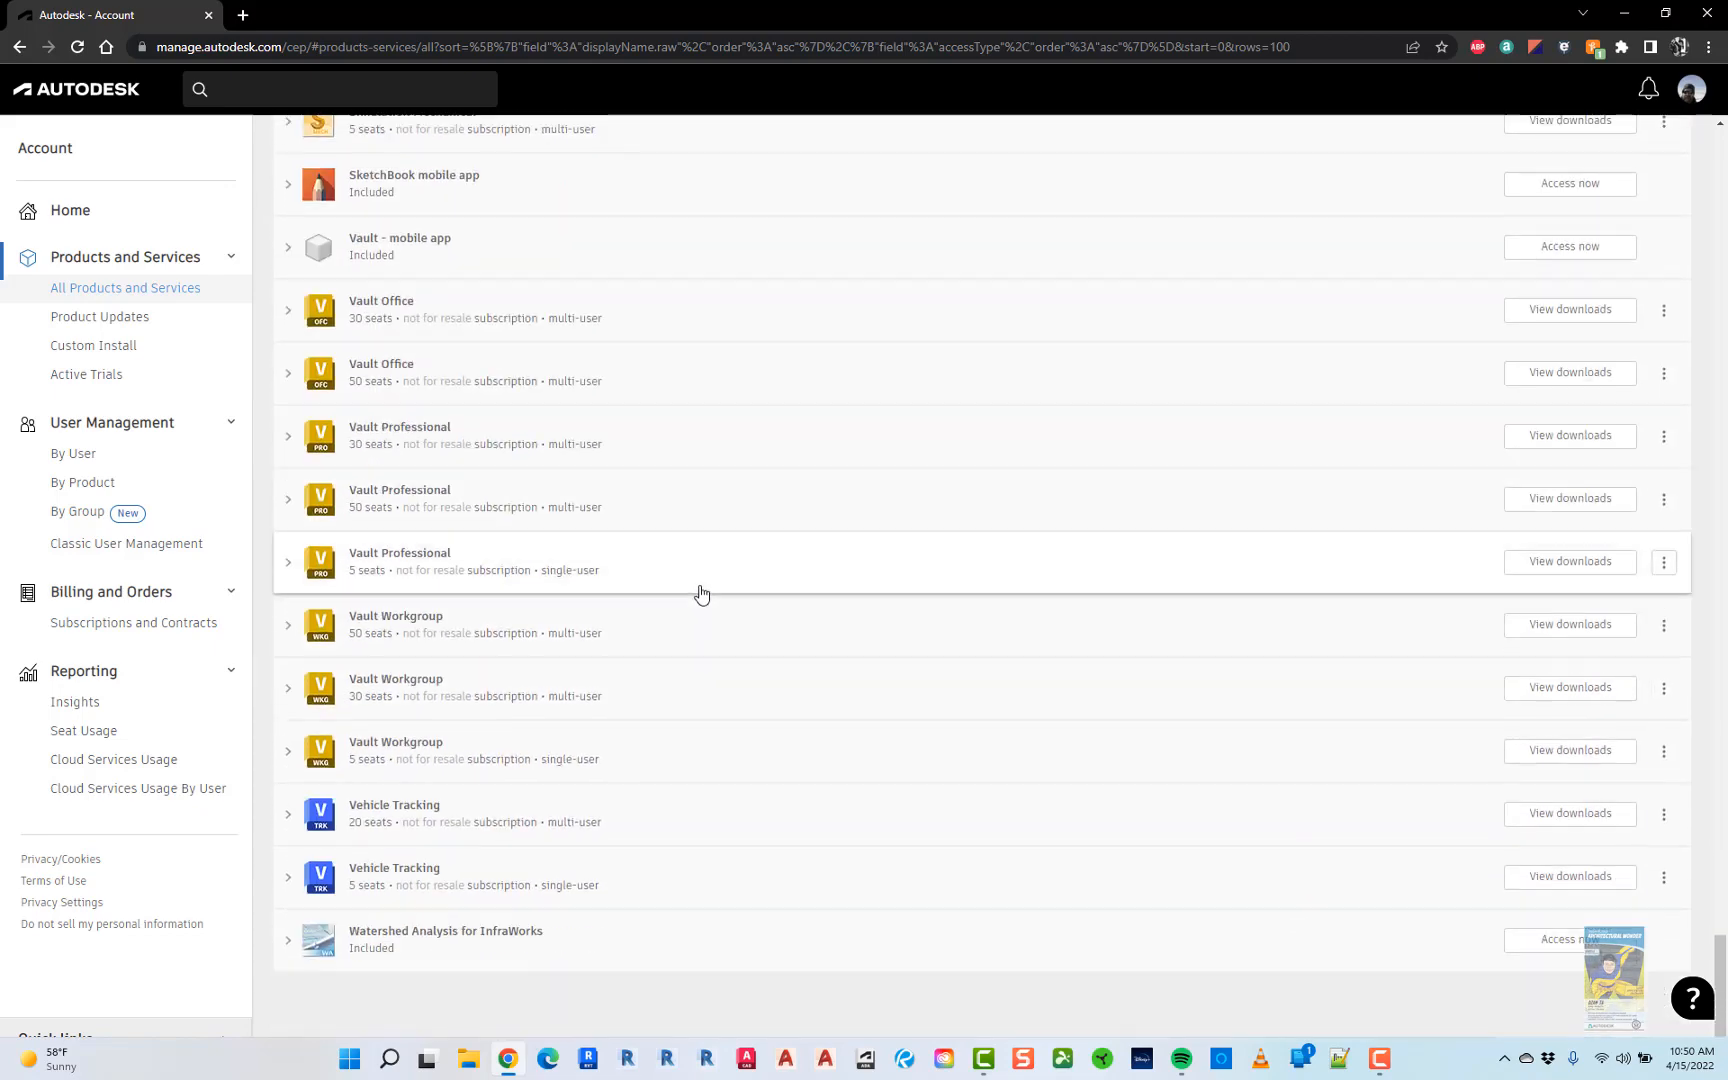
{"action": "scroll", "coordinate": [700, 560], "scroll_direction": "up", "scroll_amount": 5}
{"action": "scroll", "coordinate": [705, 494], "scroll_direction": "up", "scroll_amount": 20}
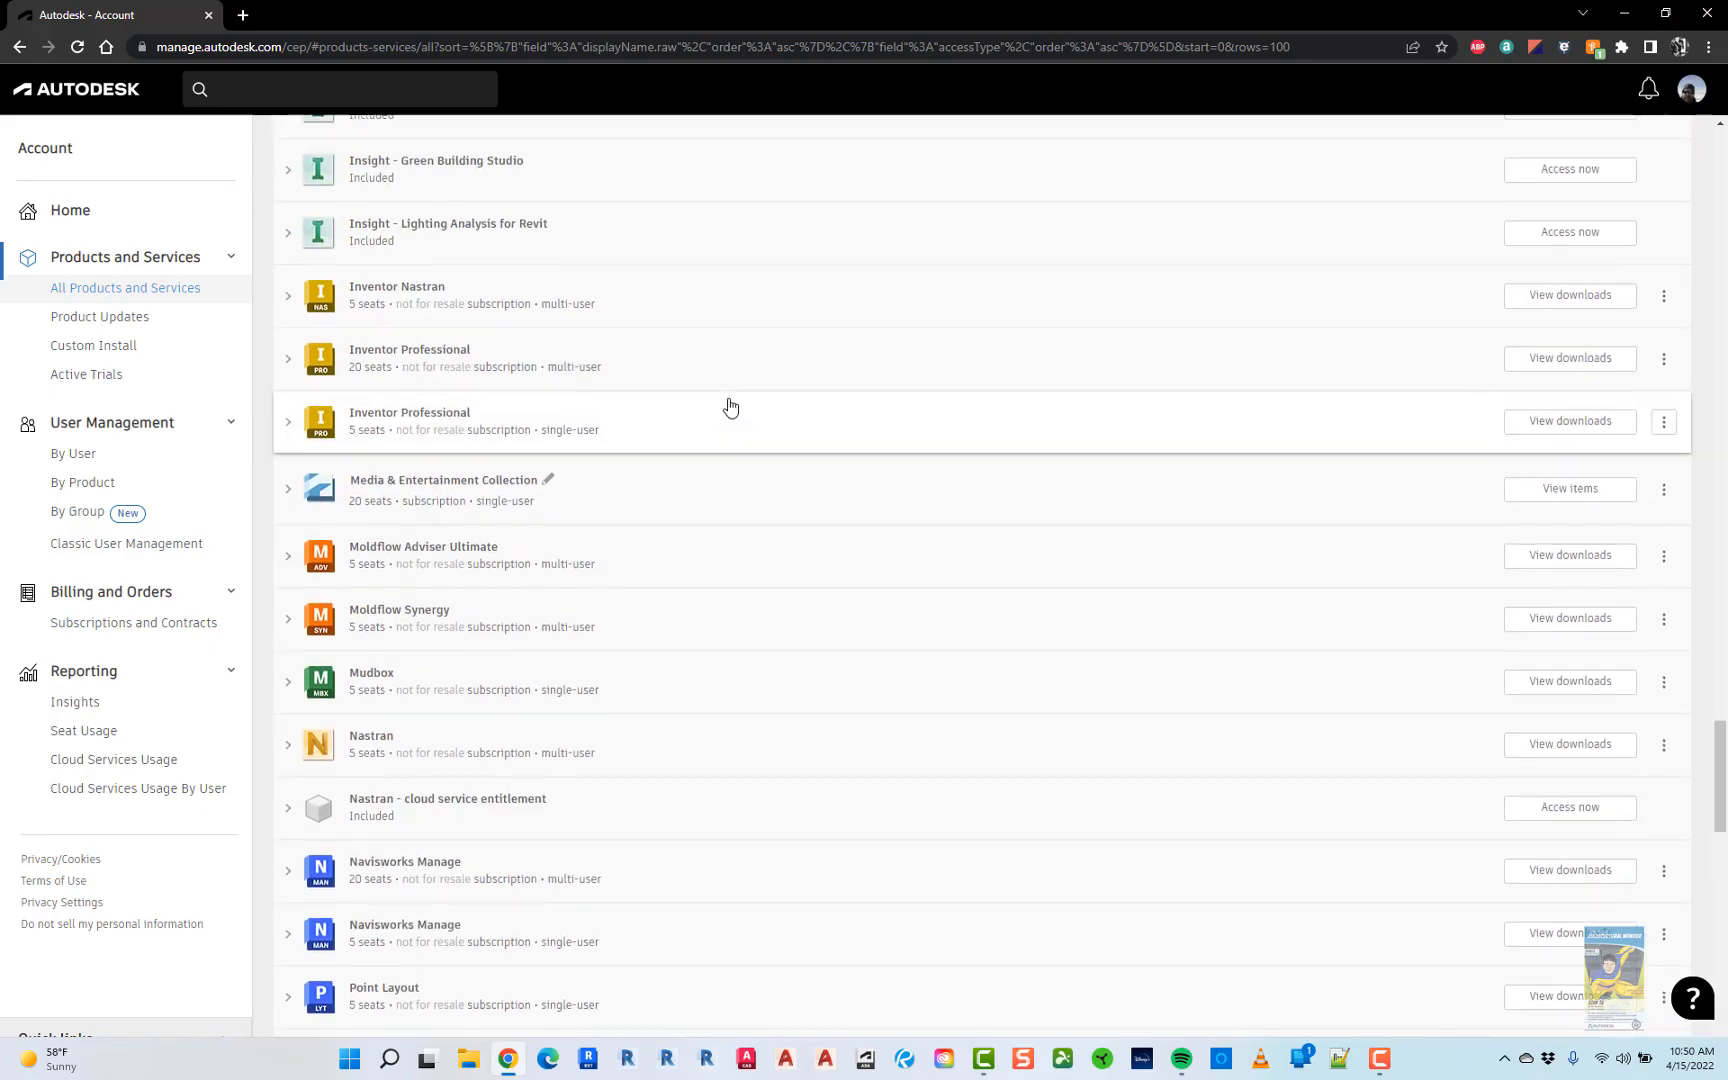
{"action": "scroll", "coordinate": [757, 693], "scroll_direction": "up", "scroll_amount": 11}
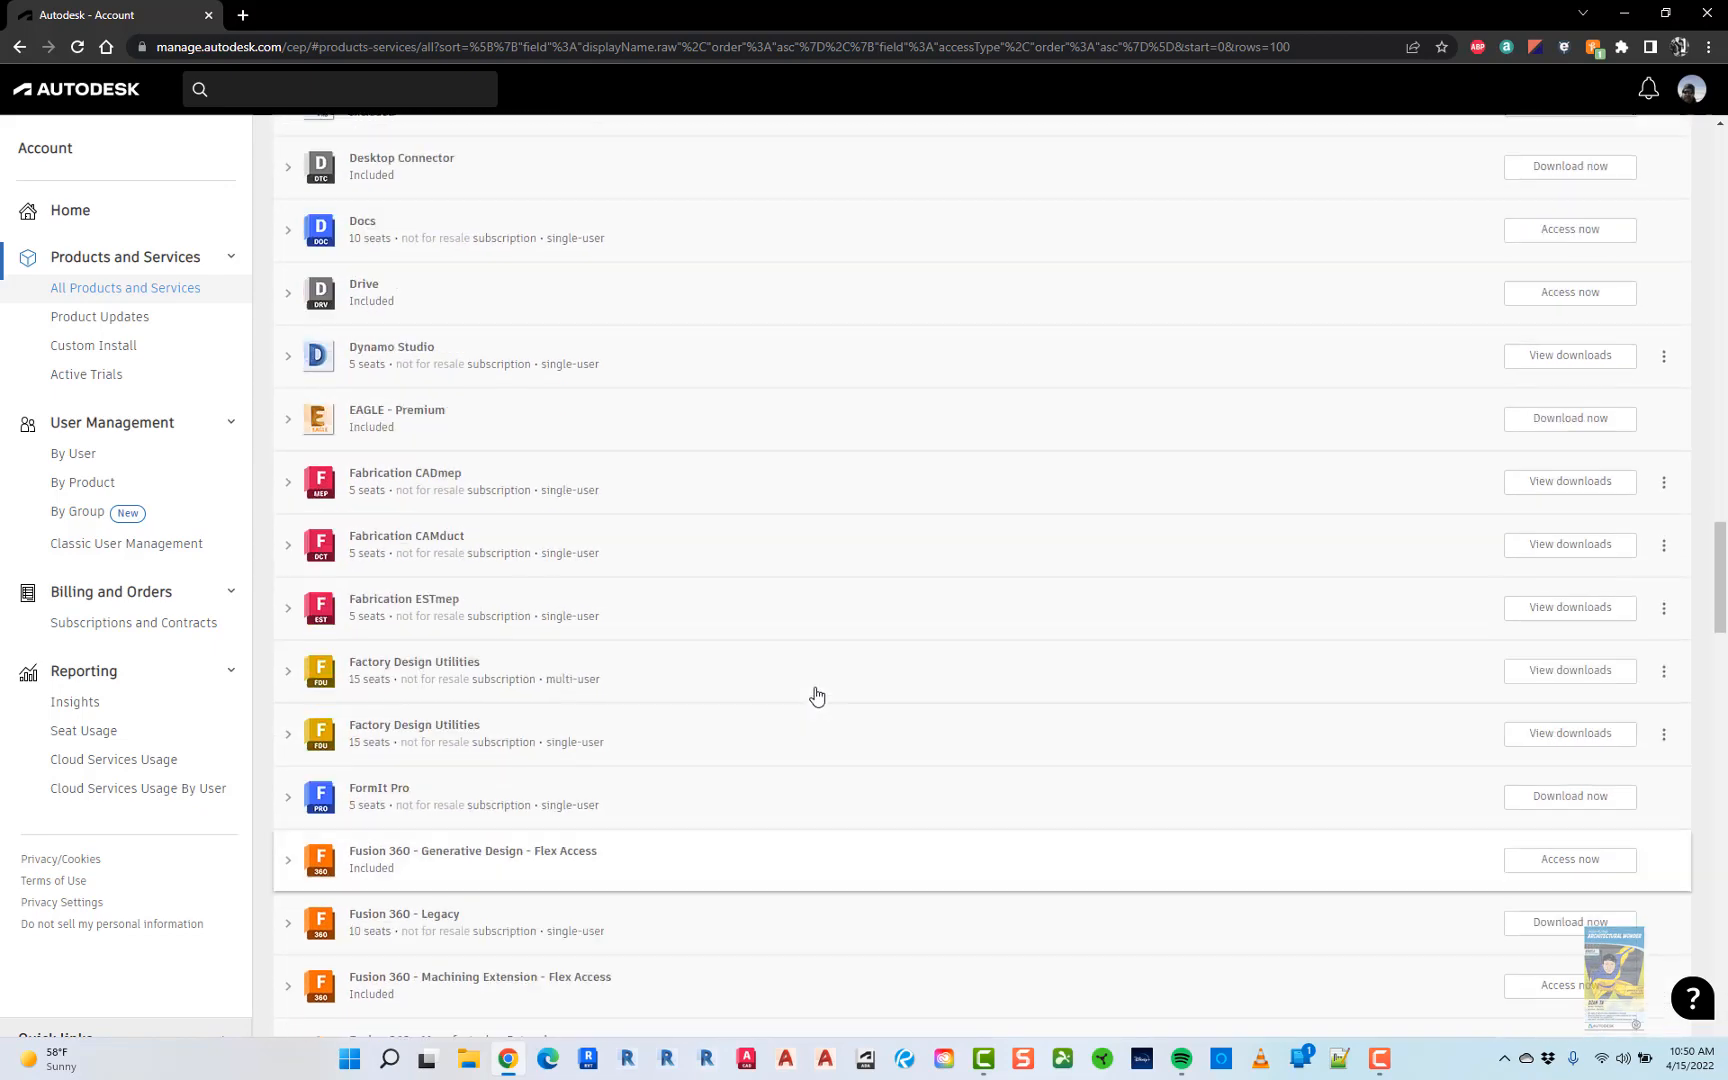
{"action": "scroll", "coordinate": [817, 696], "scroll_direction": "up", "scroll_amount": 15}
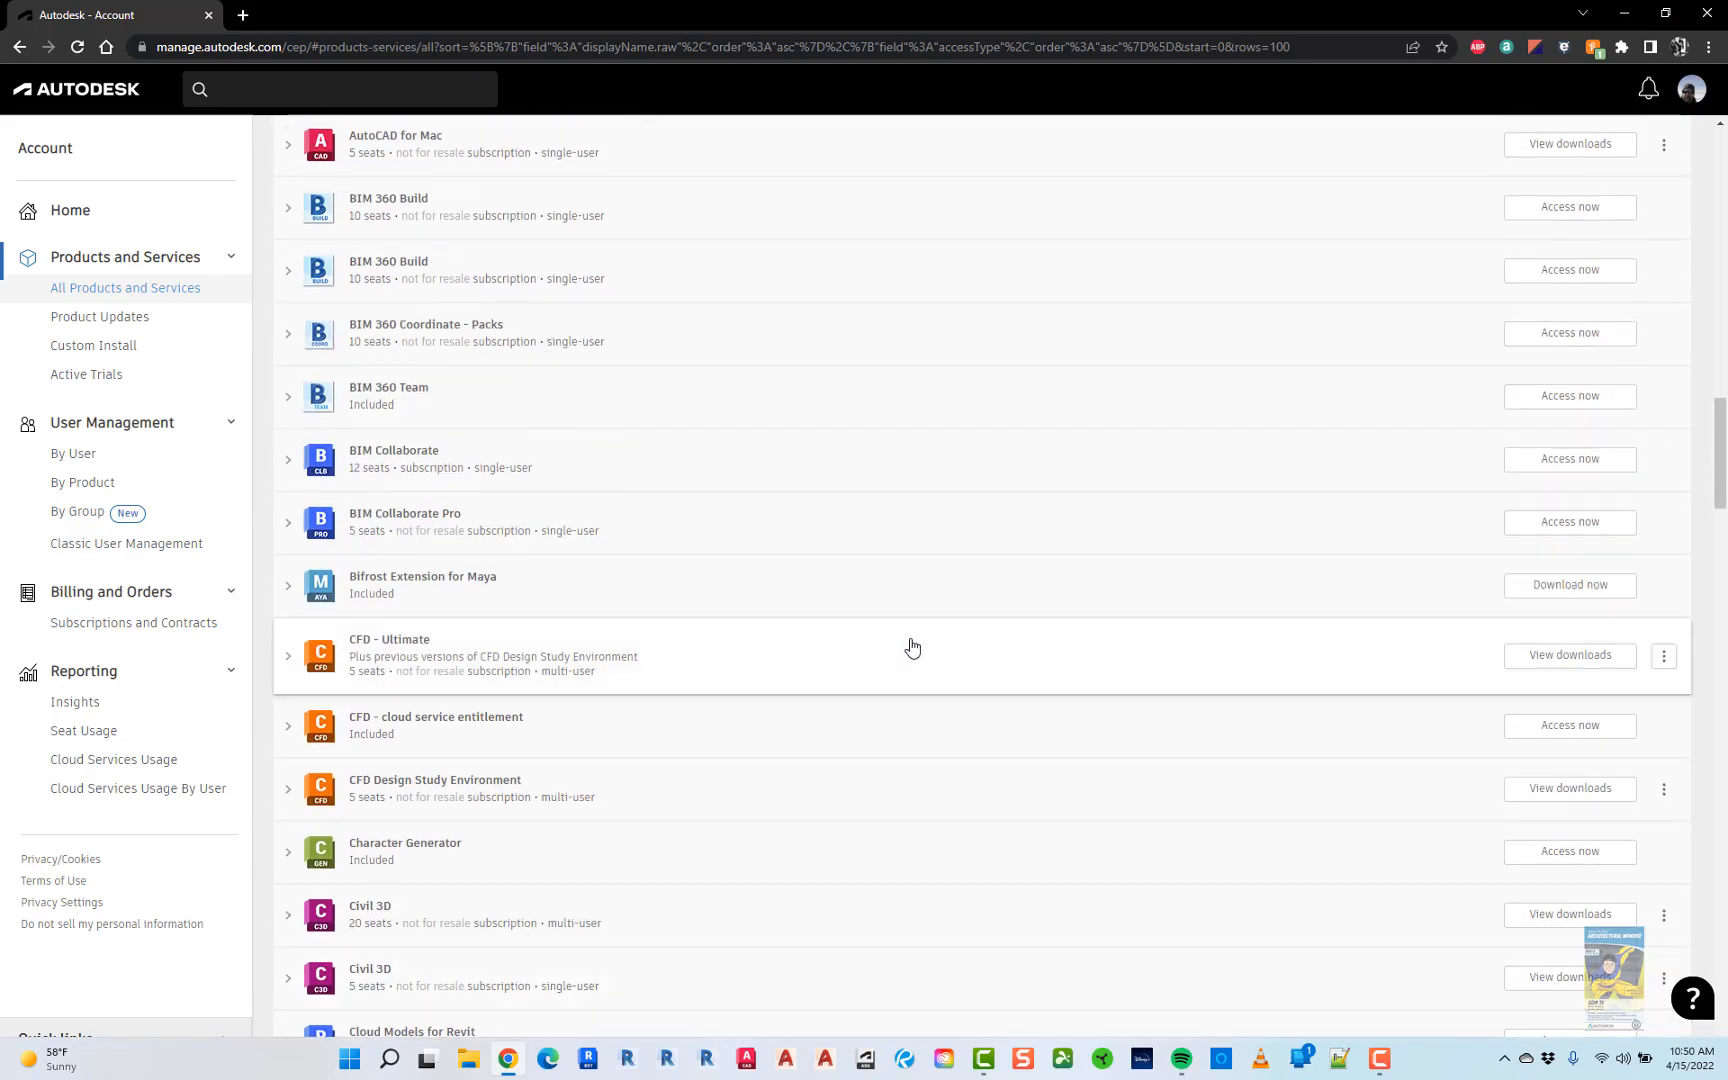
{"action": "scroll", "coordinate": [911, 656], "scroll_direction": "up", "scroll_amount": 15}
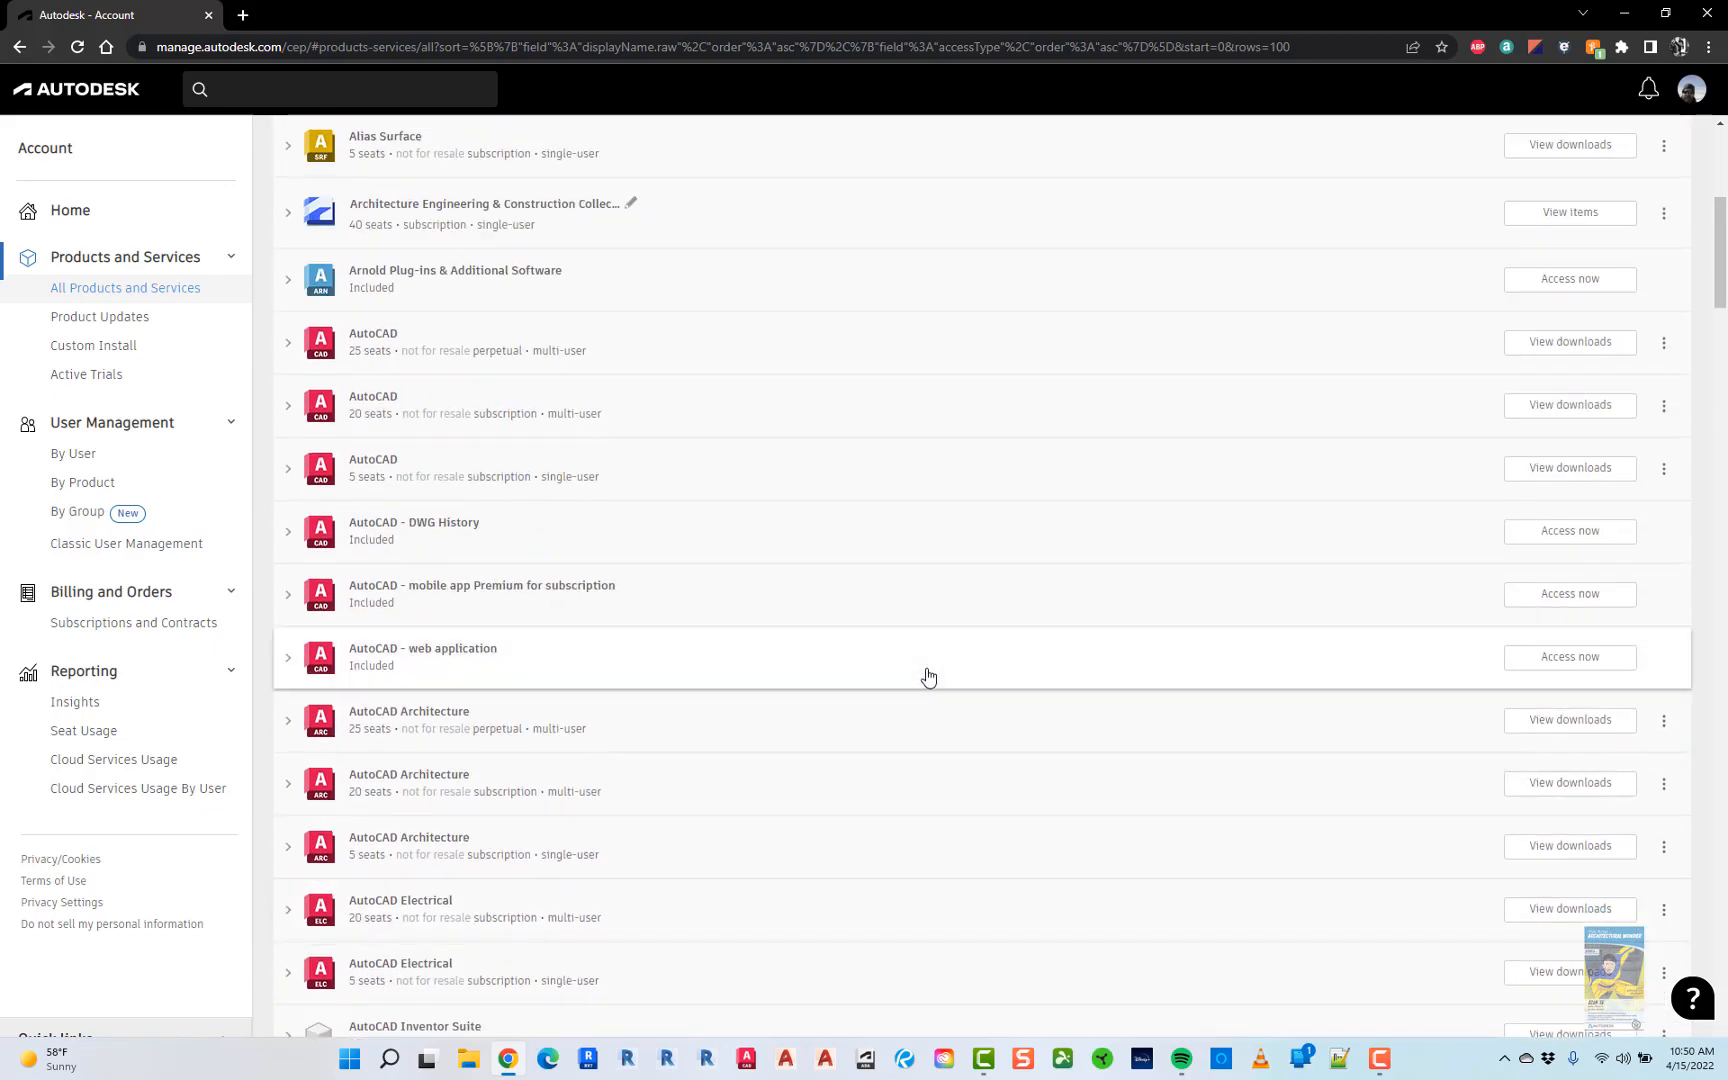
{"action": "scroll", "coordinate": [930, 674], "scroll_direction": "up", "scroll_amount": 2}
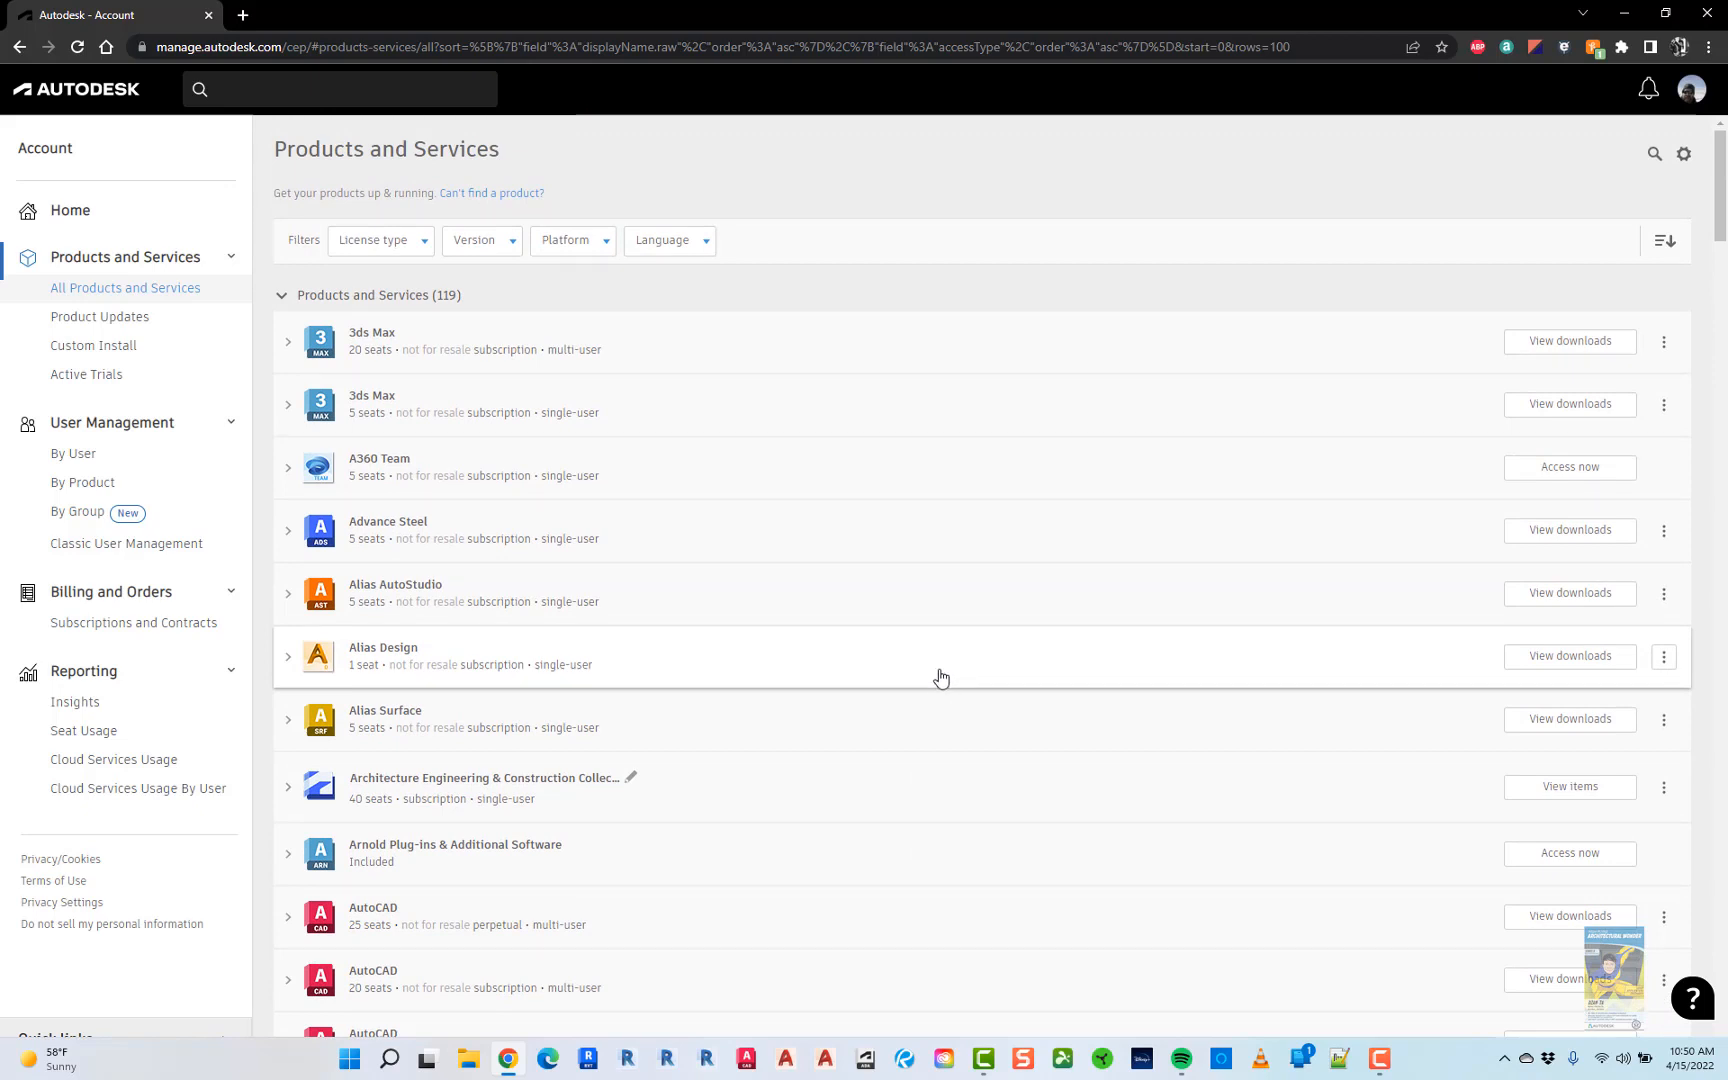
{"action": "scroll", "coordinate": [941, 672], "scroll_direction": "down", "scroll_amount": 2}
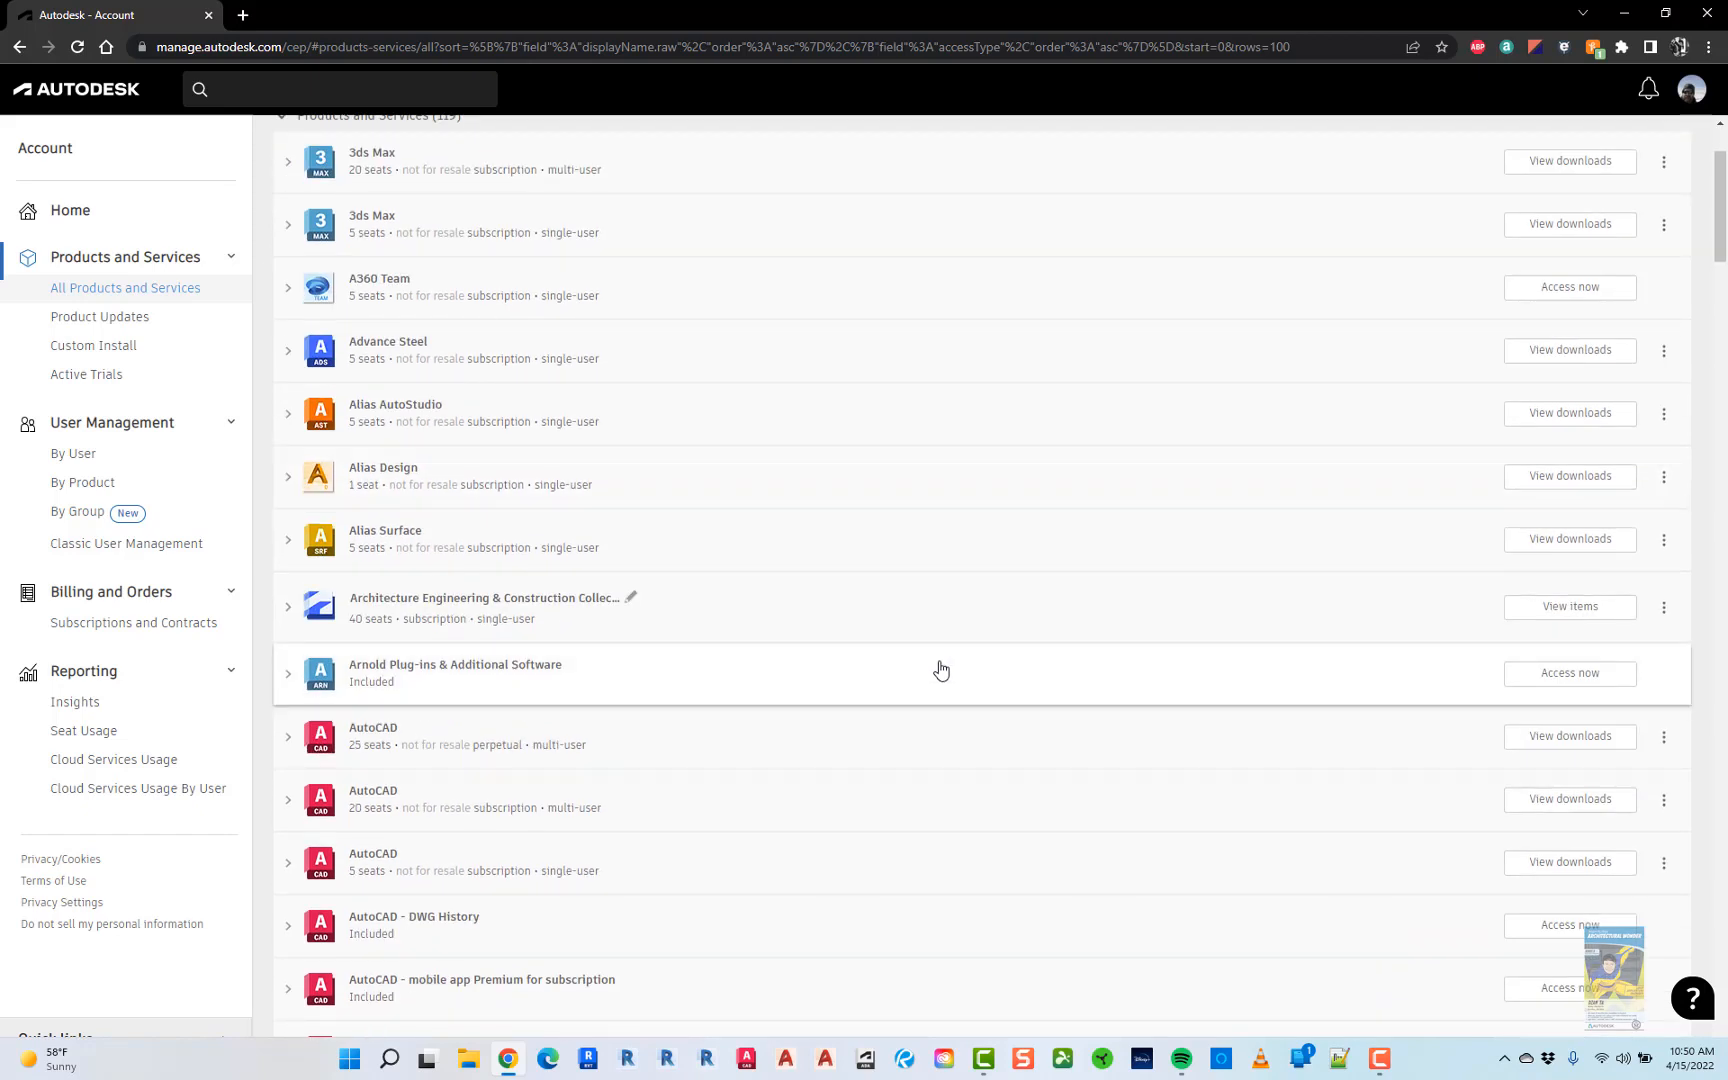
{"action": "scroll", "coordinate": [926, 680], "scroll_direction": "down", "scroll_amount": 1}
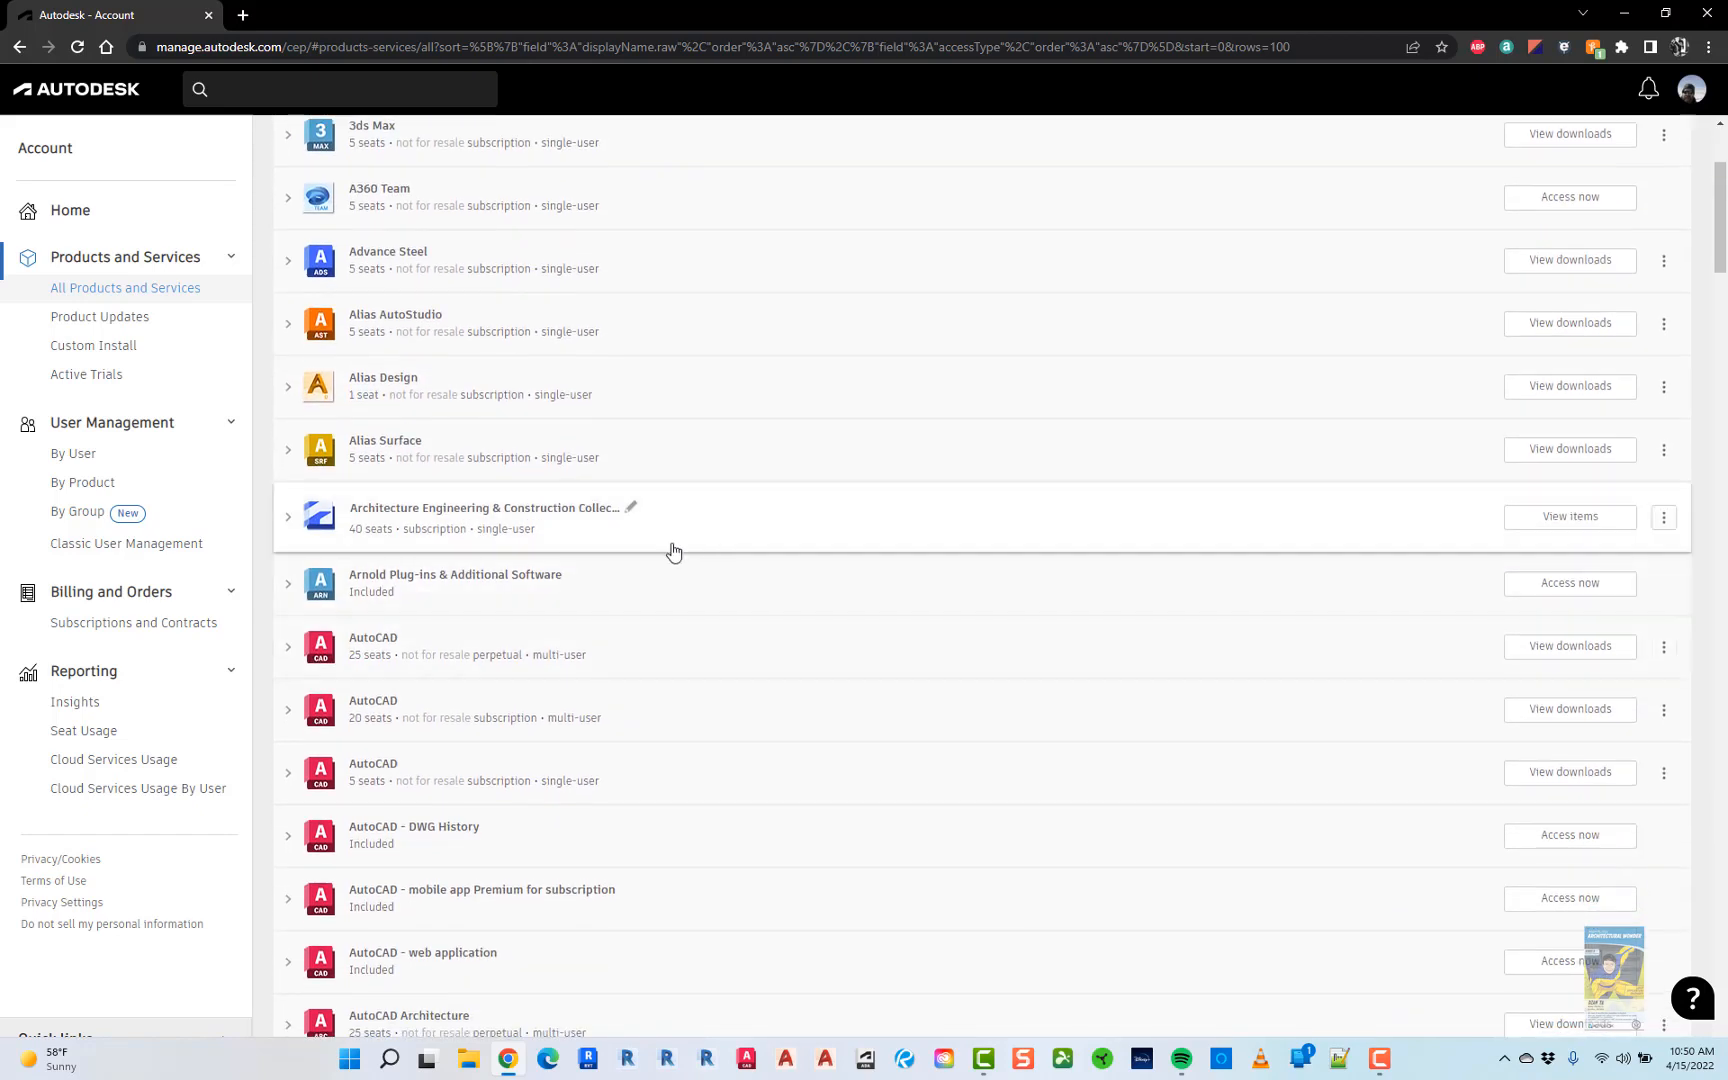
- Expand the 5-seat single-user AutoCAD subscription and show its 2023 downloads (Win 64, 4.0 GB)
{"action": "left_click", "coordinate": [290, 659]}
{"action": "scroll", "coordinate": [538, 679], "scroll_direction": "down", "scroll_amount": 2}
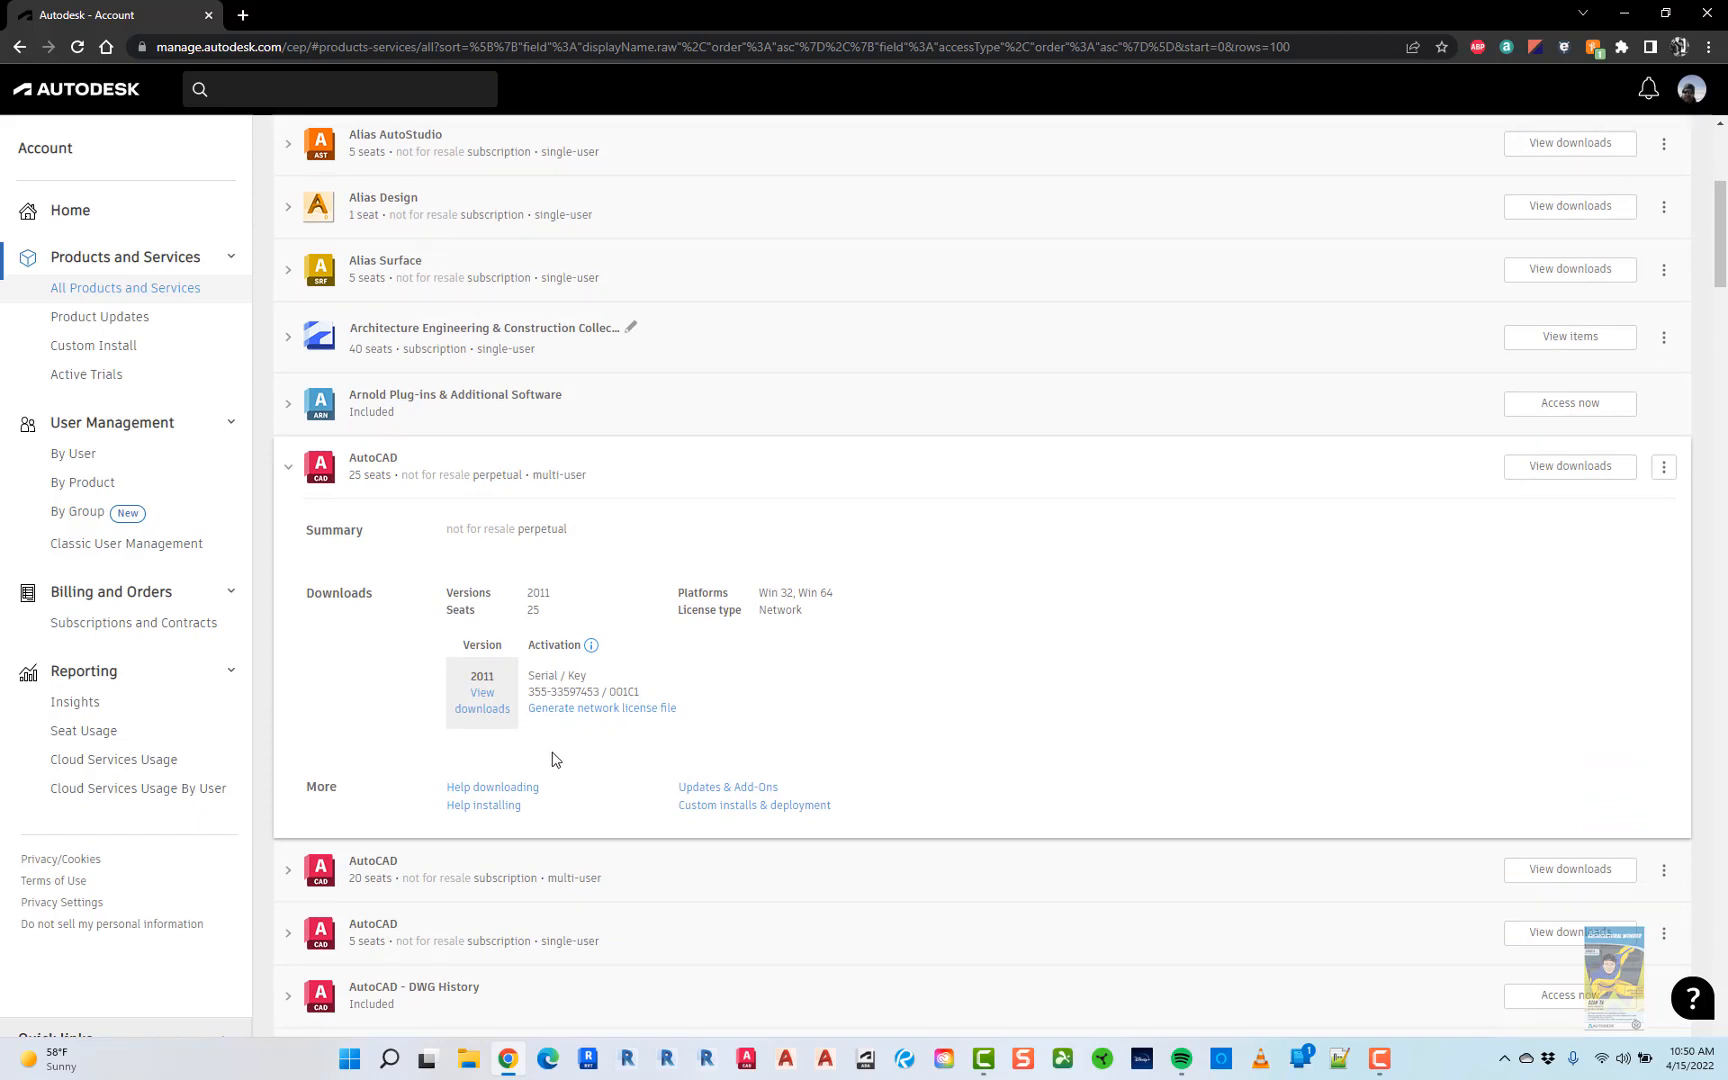
{"action": "left_click", "coordinate": [288, 466]}
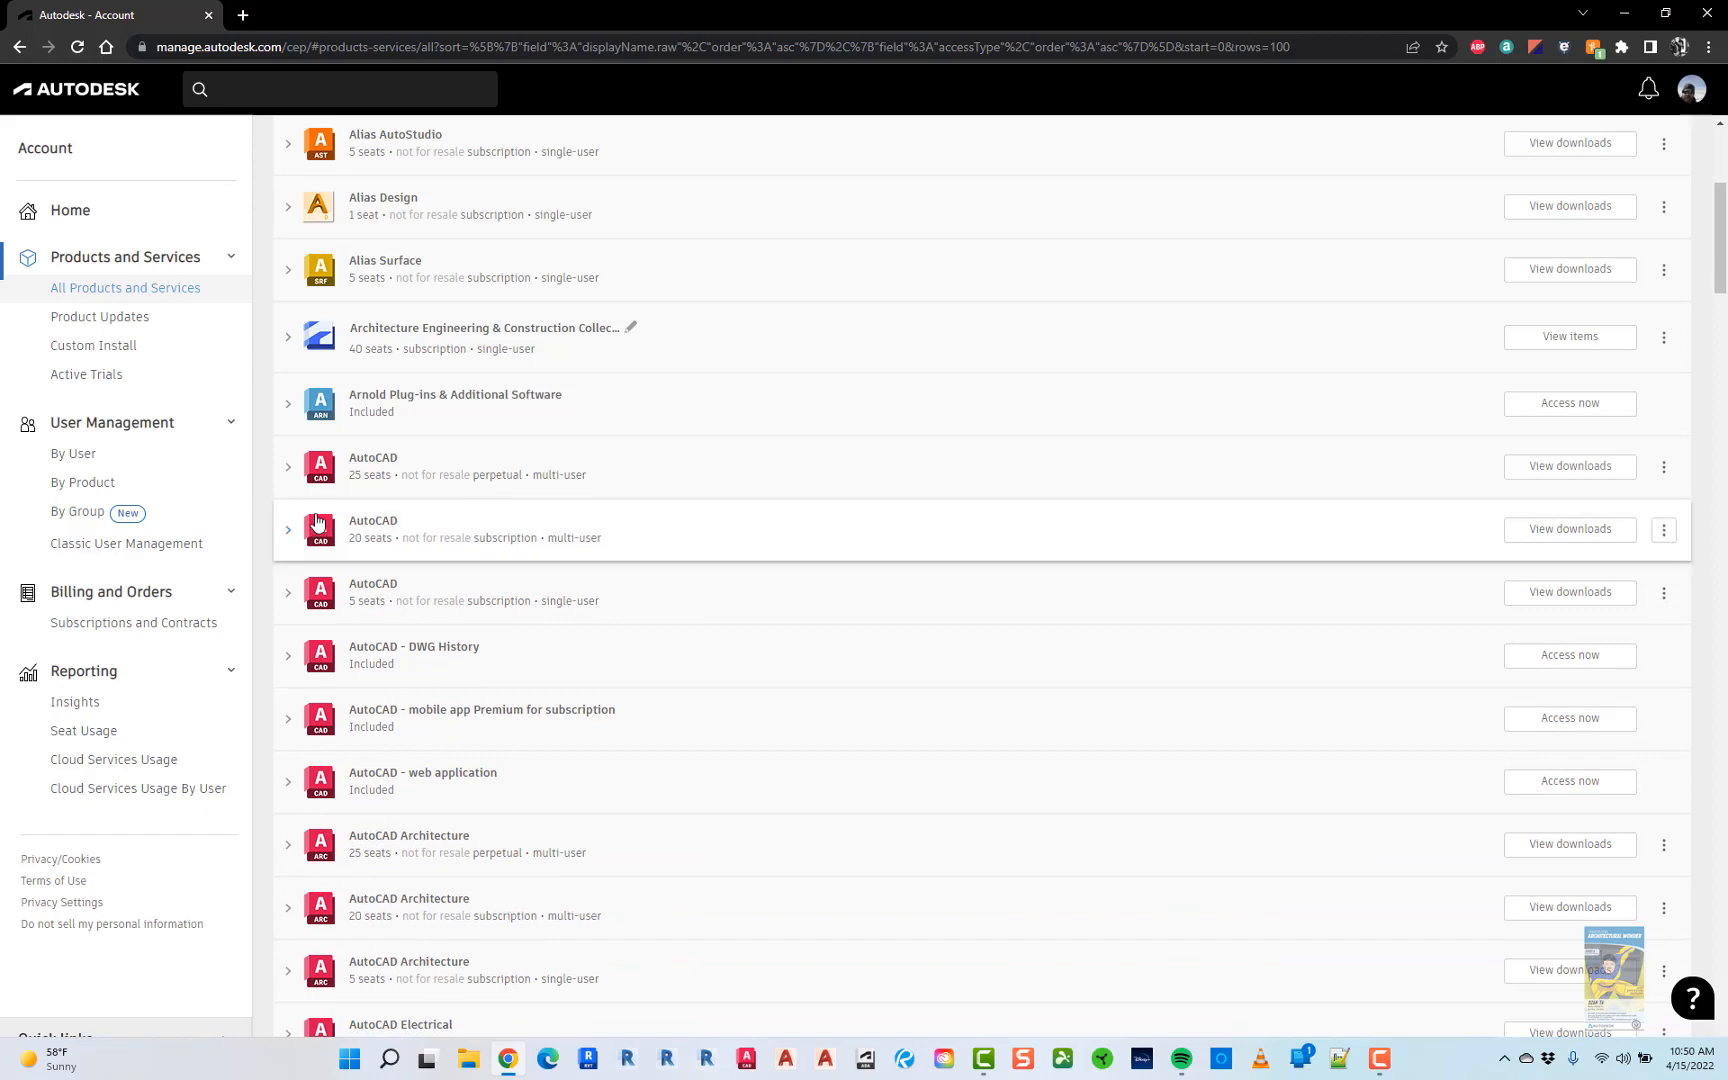
{"action": "left_click", "coordinate": [289, 603]}
{"action": "scroll", "coordinate": [306, 768], "scroll_direction": "down", "scroll_amount": 2}
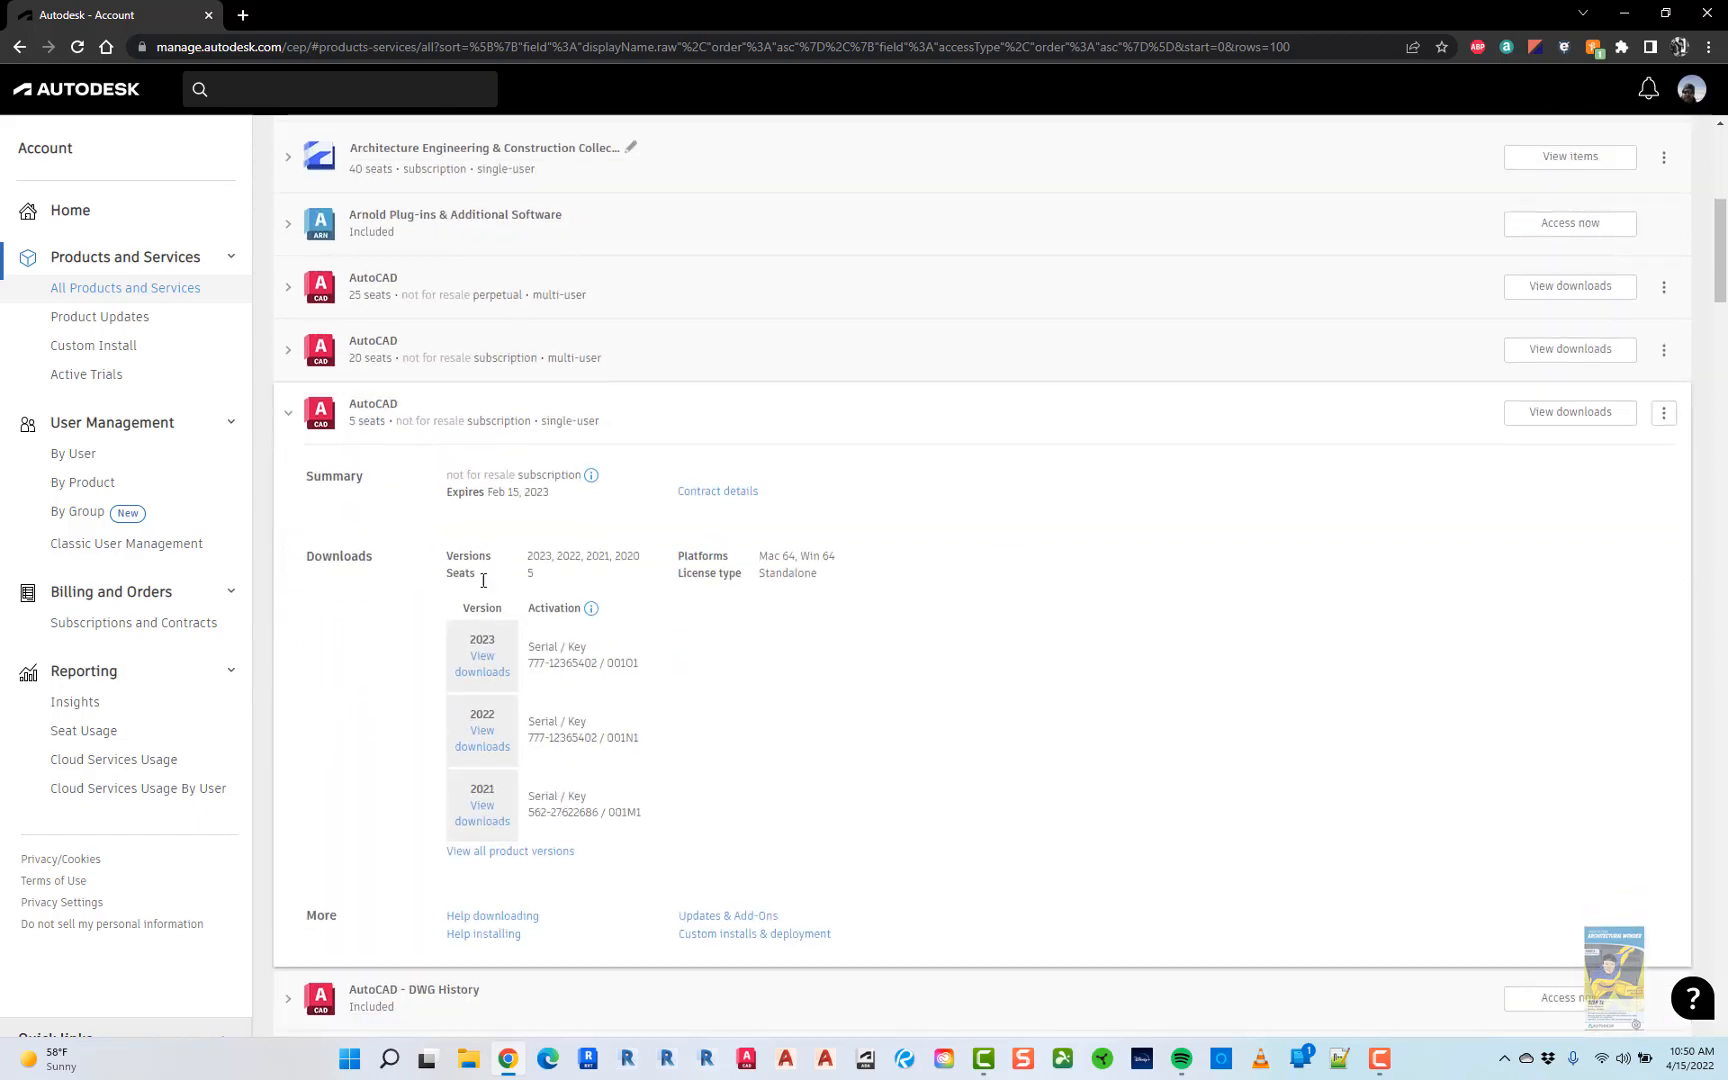
{"action": "left_click", "coordinate": [481, 680]}
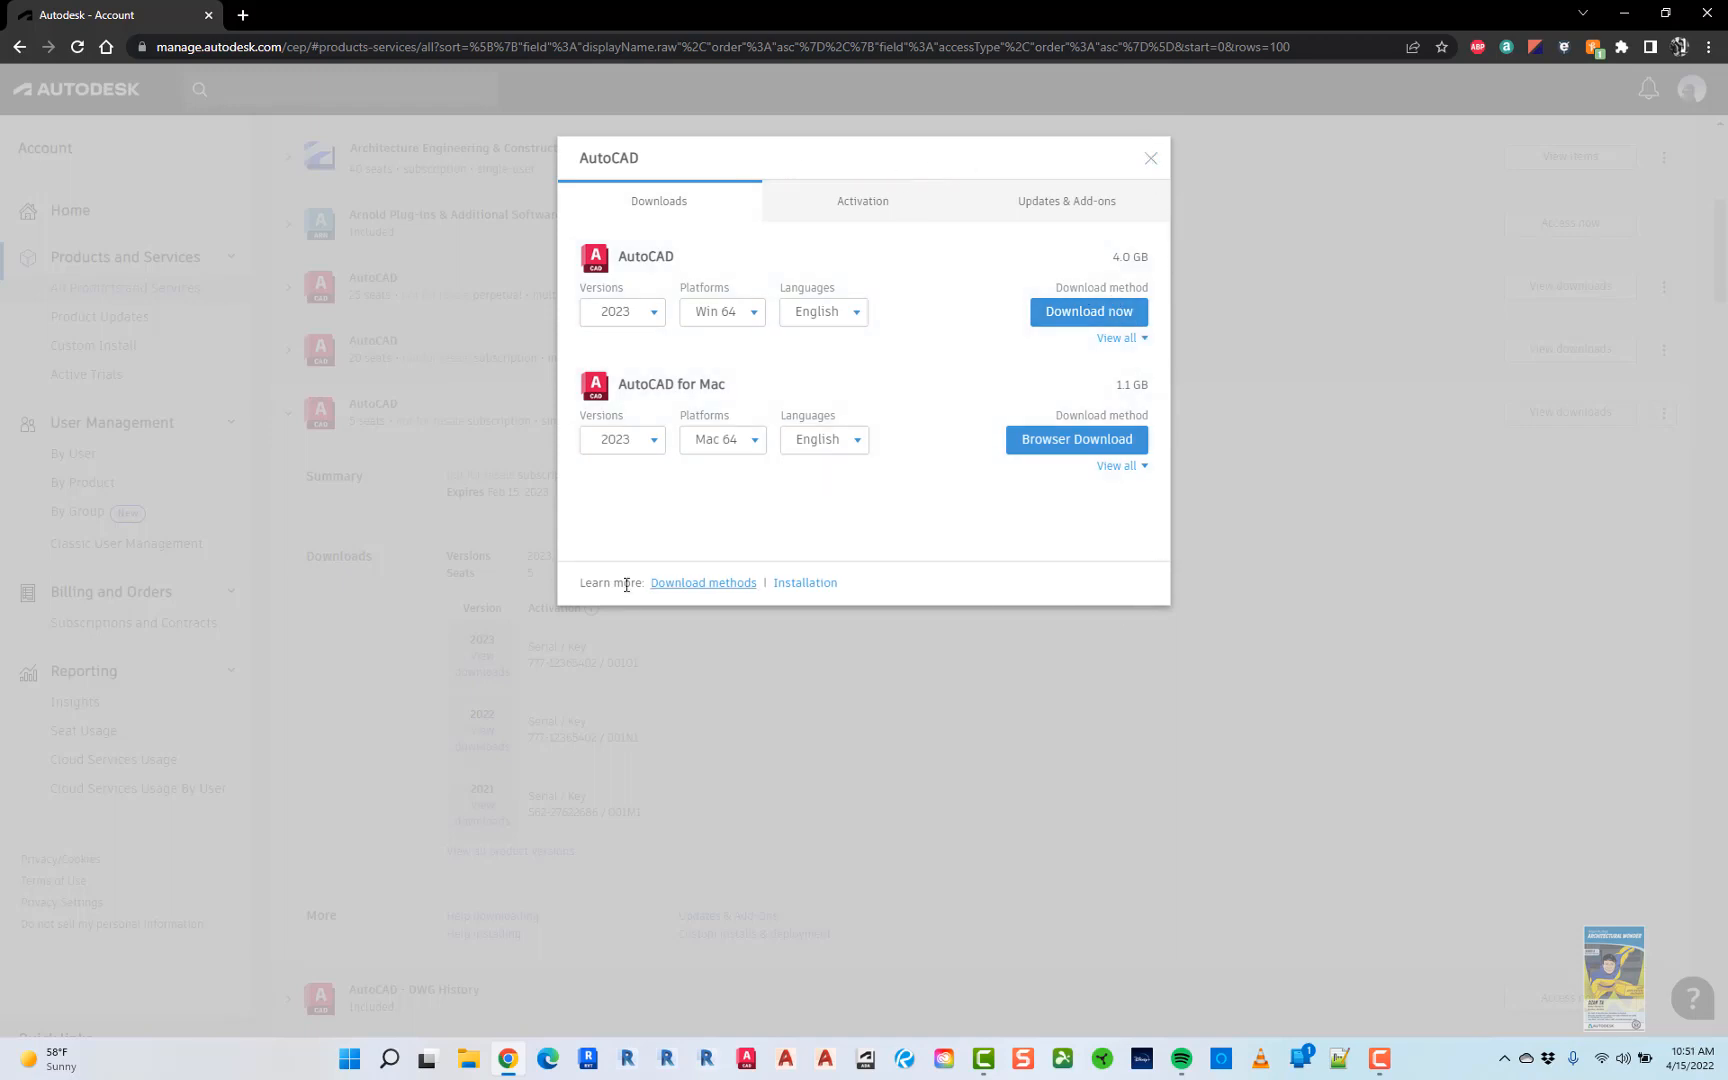
- Keep AutoCAD version 2023, choose the Browser Download method, and start downloading both installer files
{"action": "left_click", "coordinate": [659, 325]}
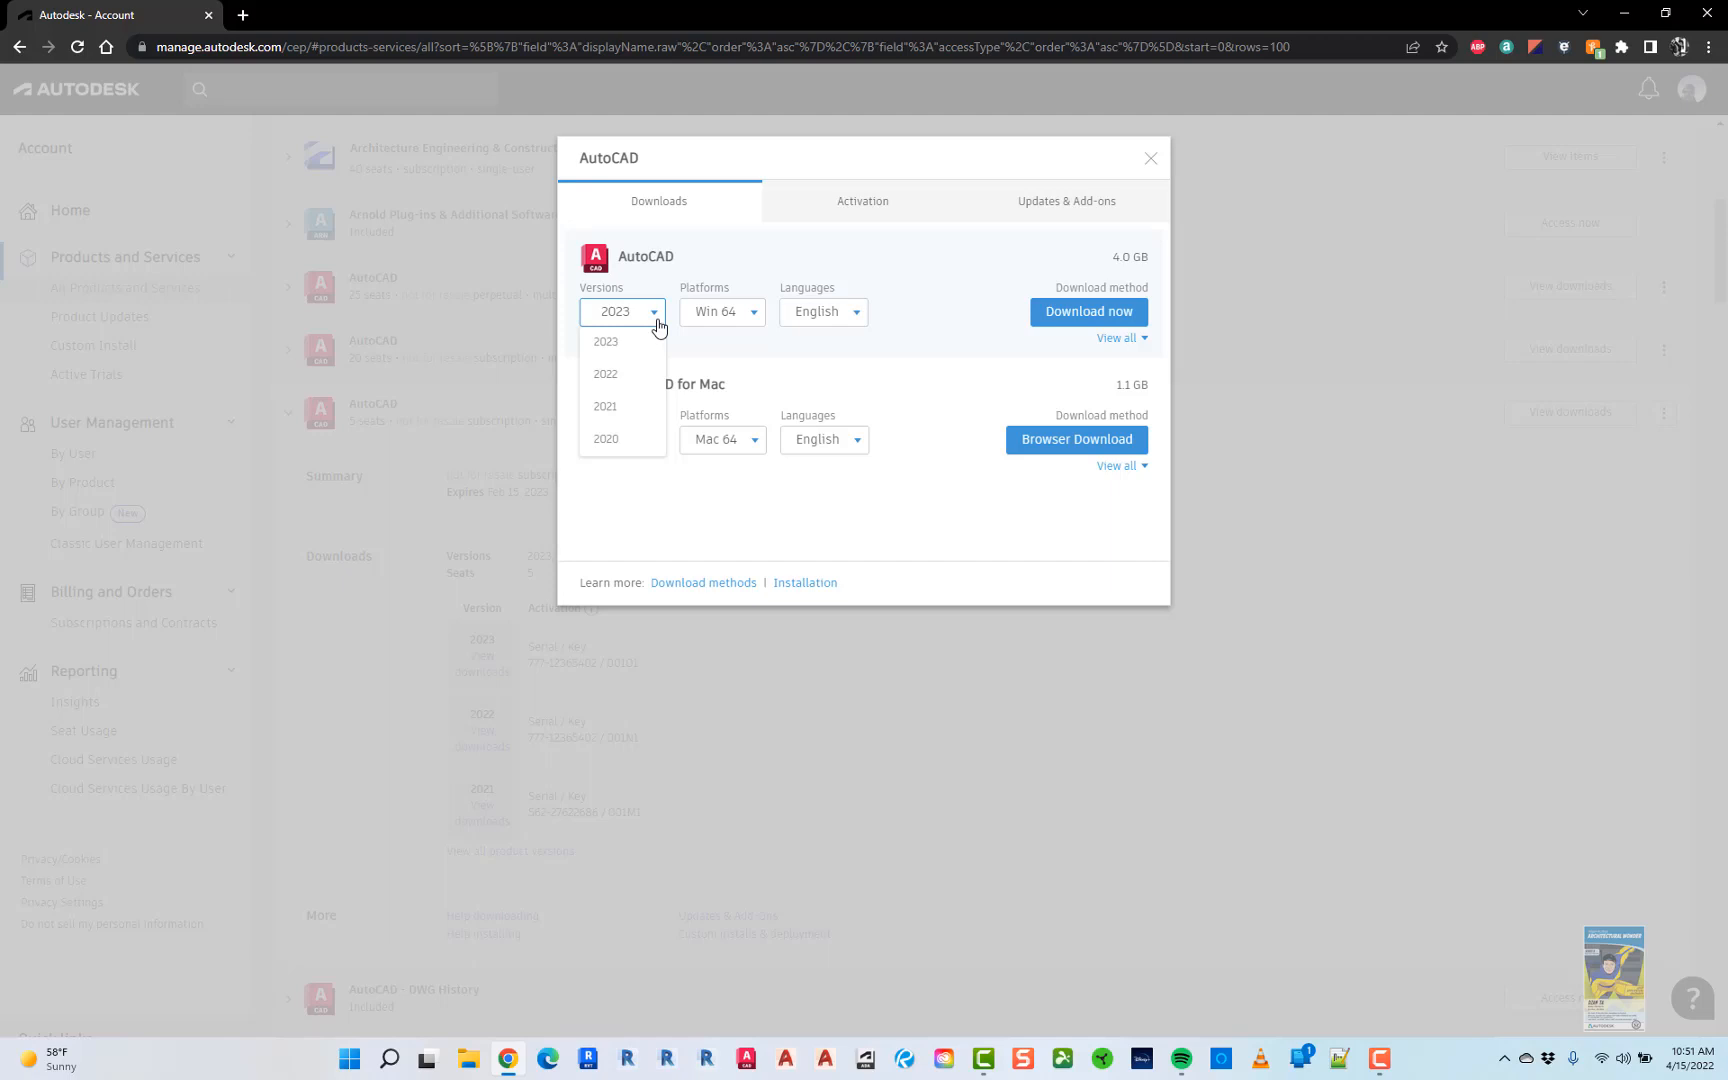
{"action": "left_click", "coordinate": [659, 325]}
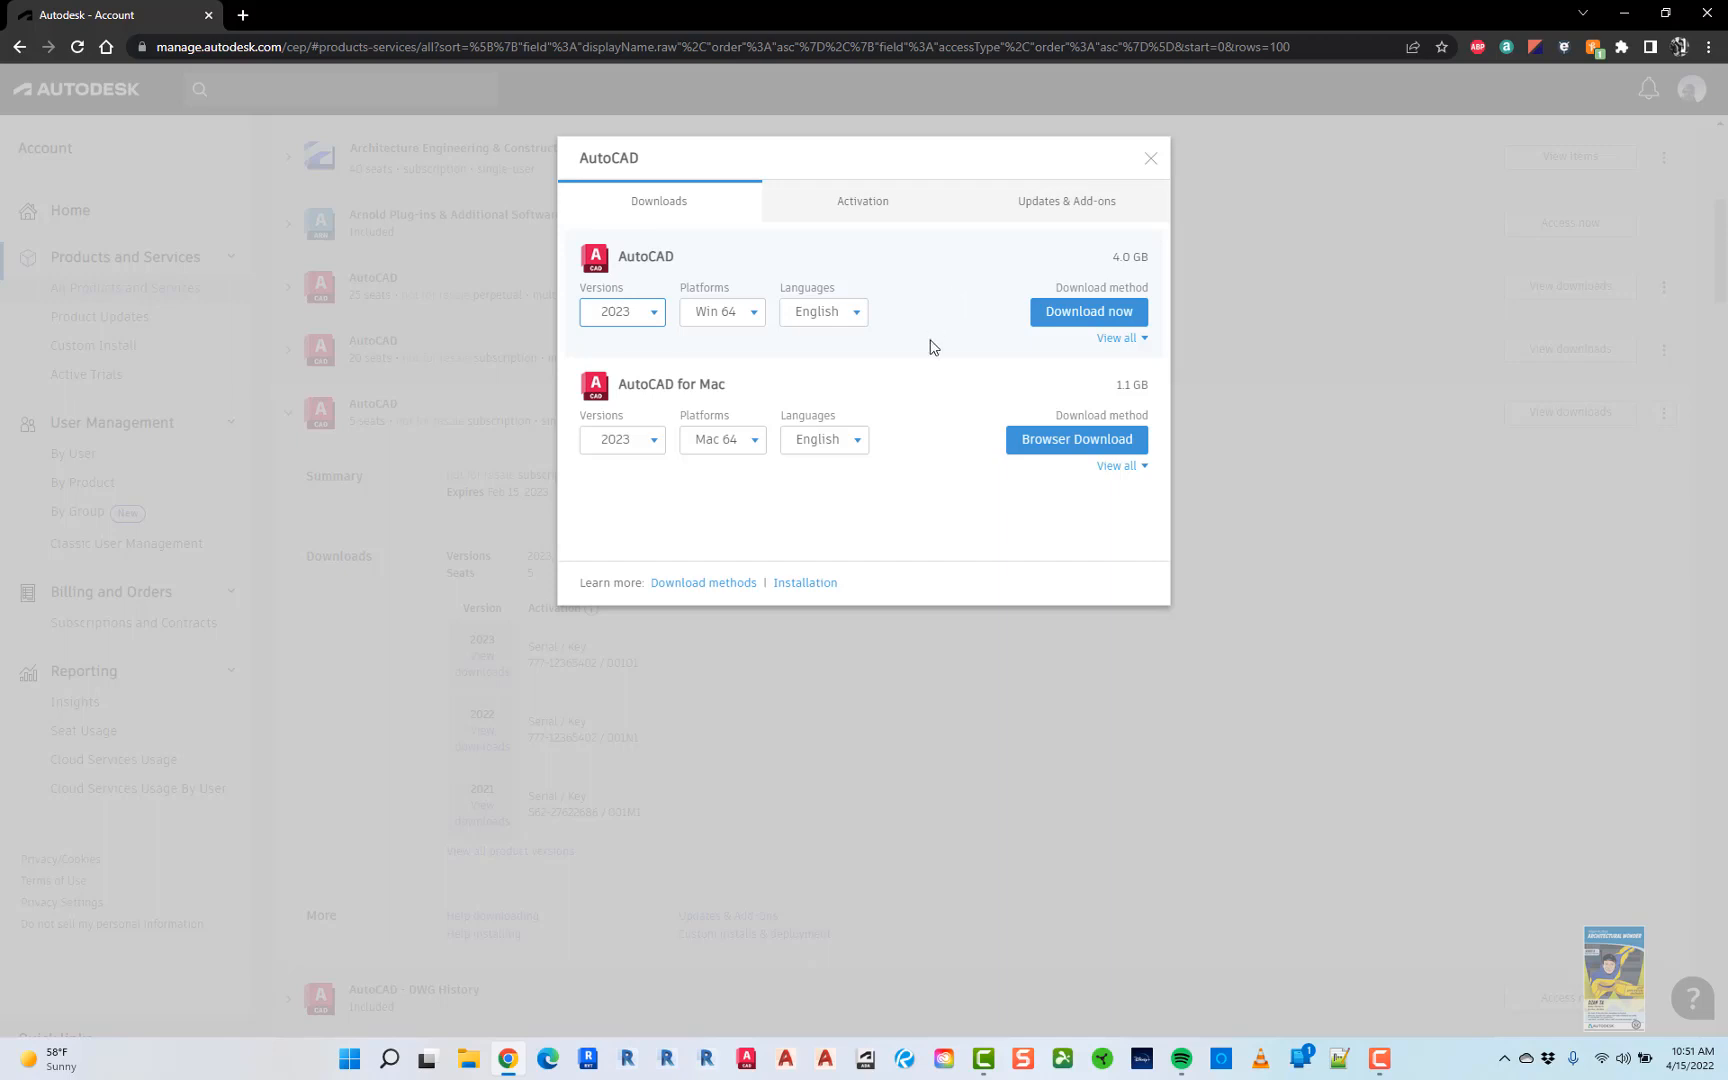
{"action": "left_click", "coordinate": [1108, 346]}
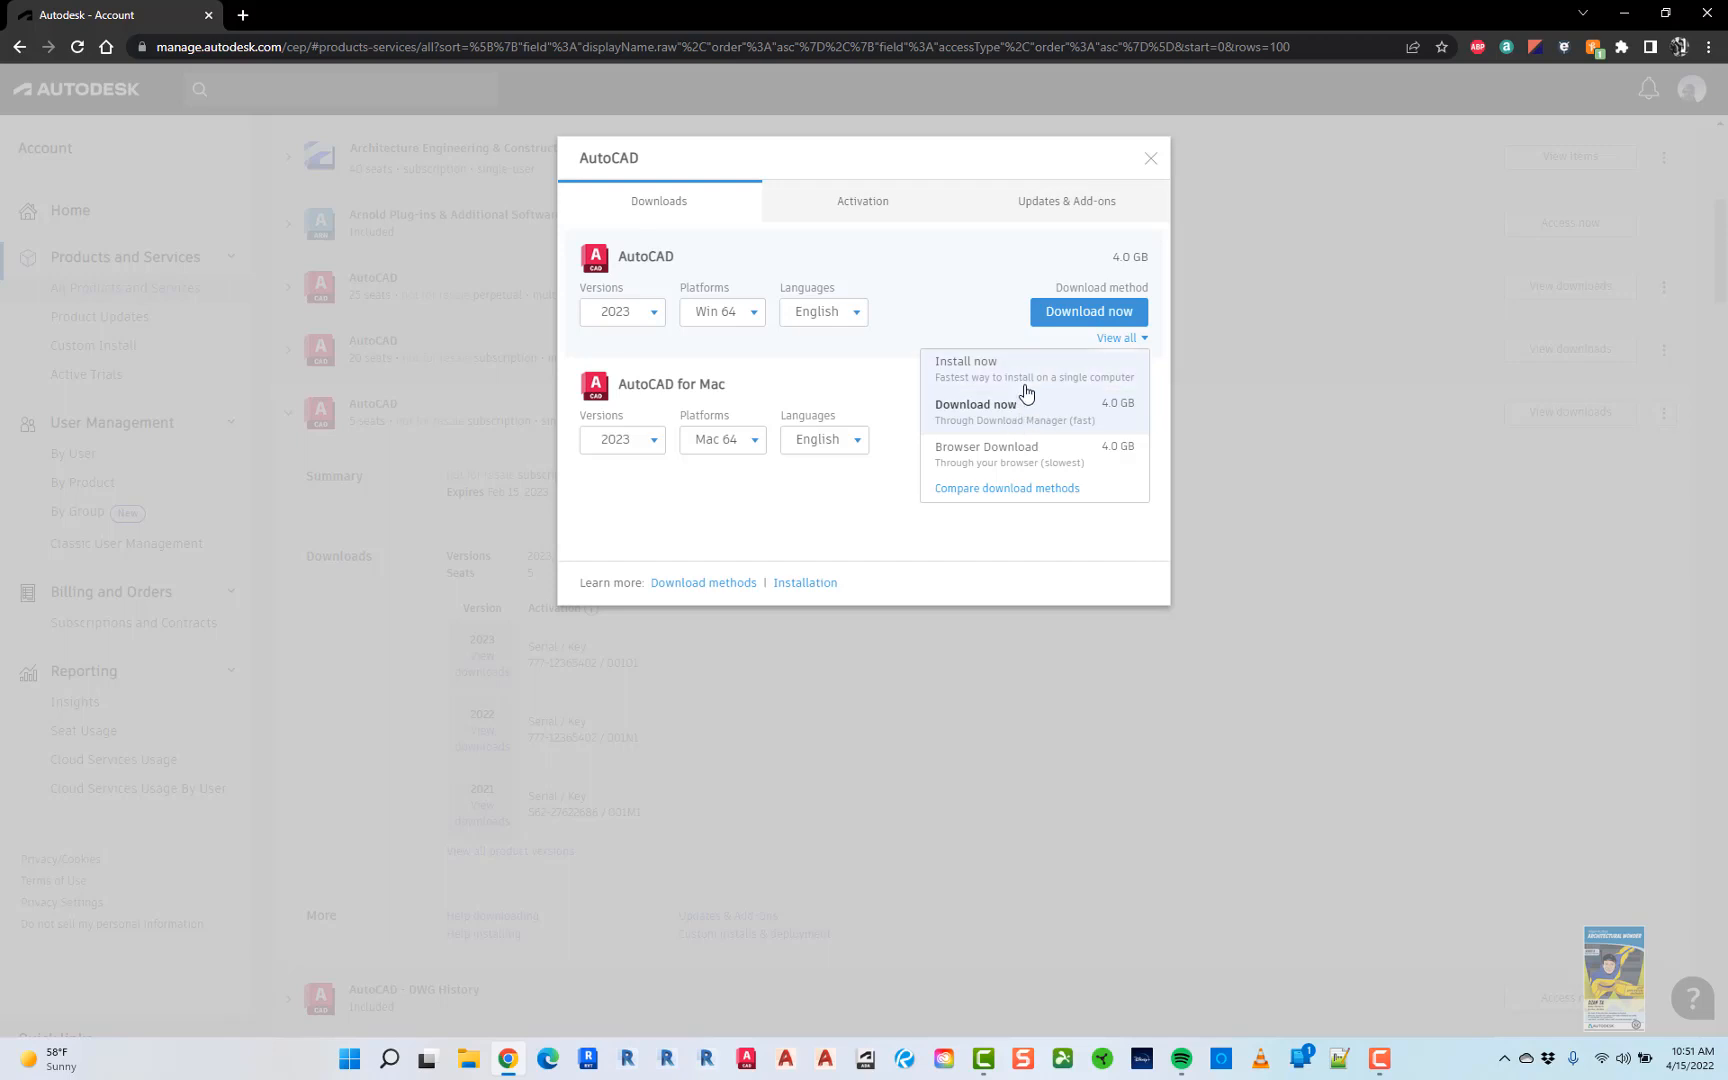
{"action": "left_click", "coordinate": [1013, 456]}
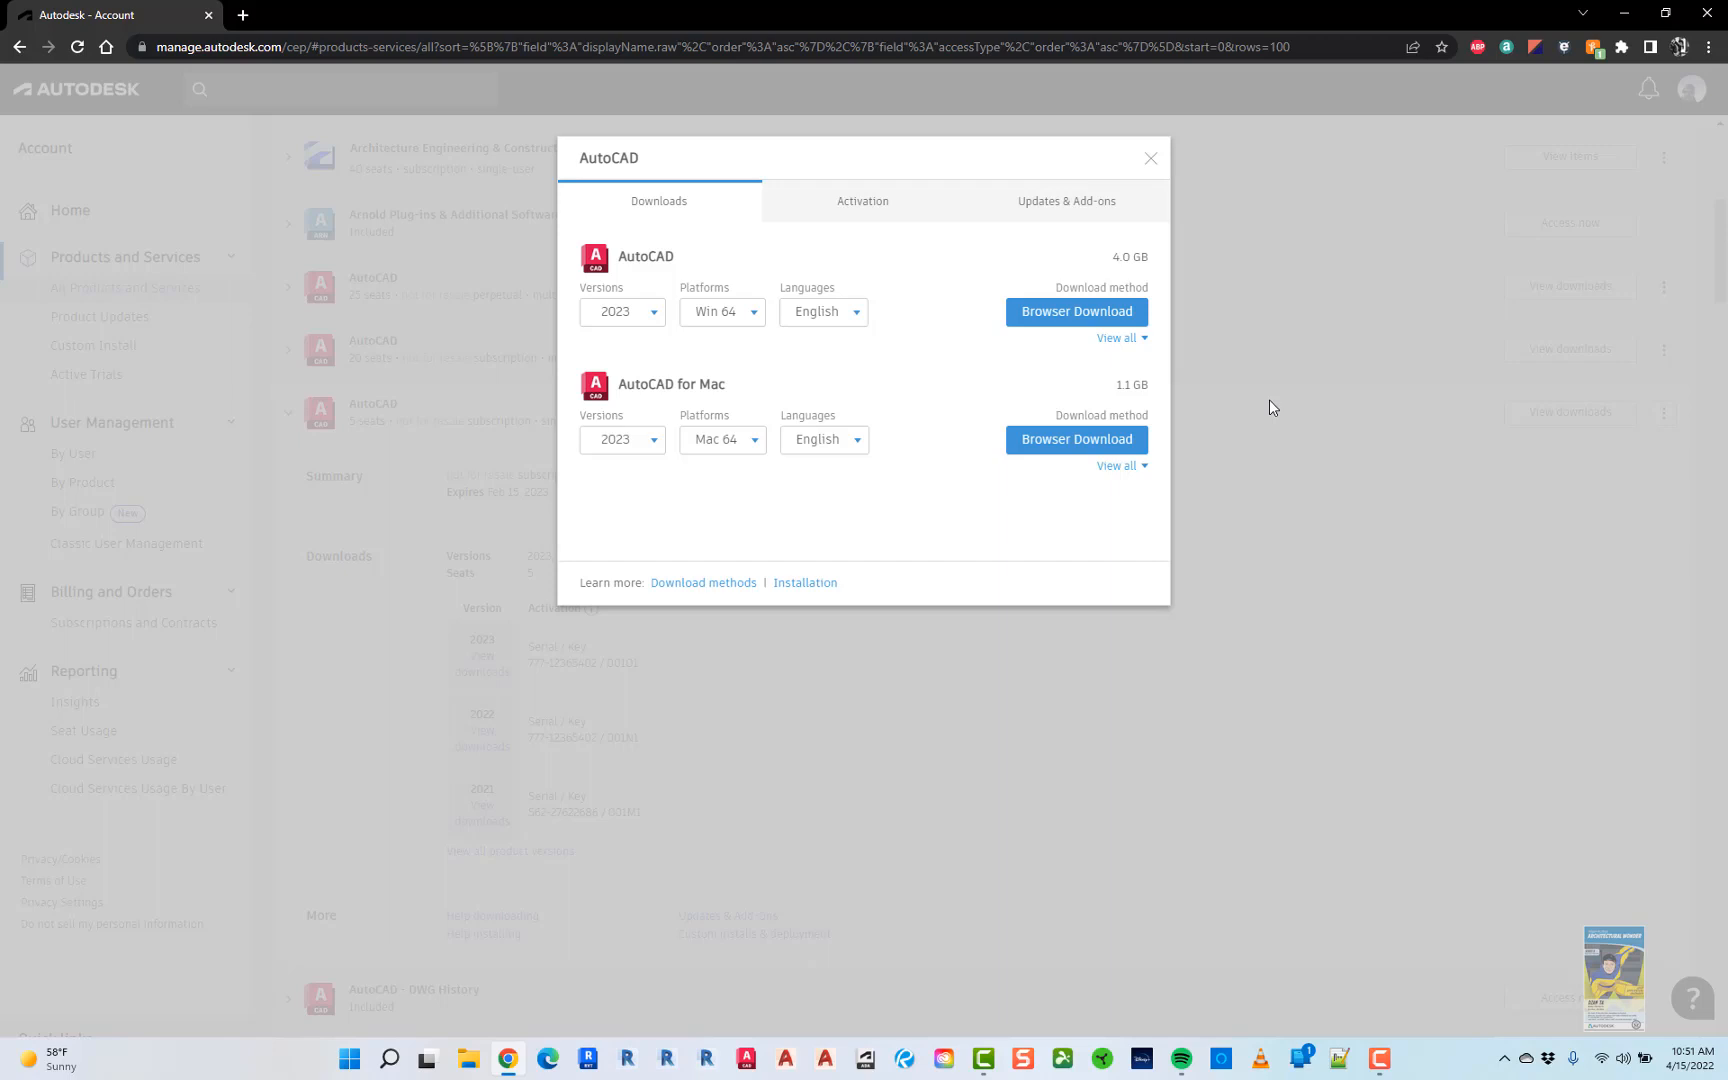
{"action": "left_click", "coordinate": [1056, 316]}
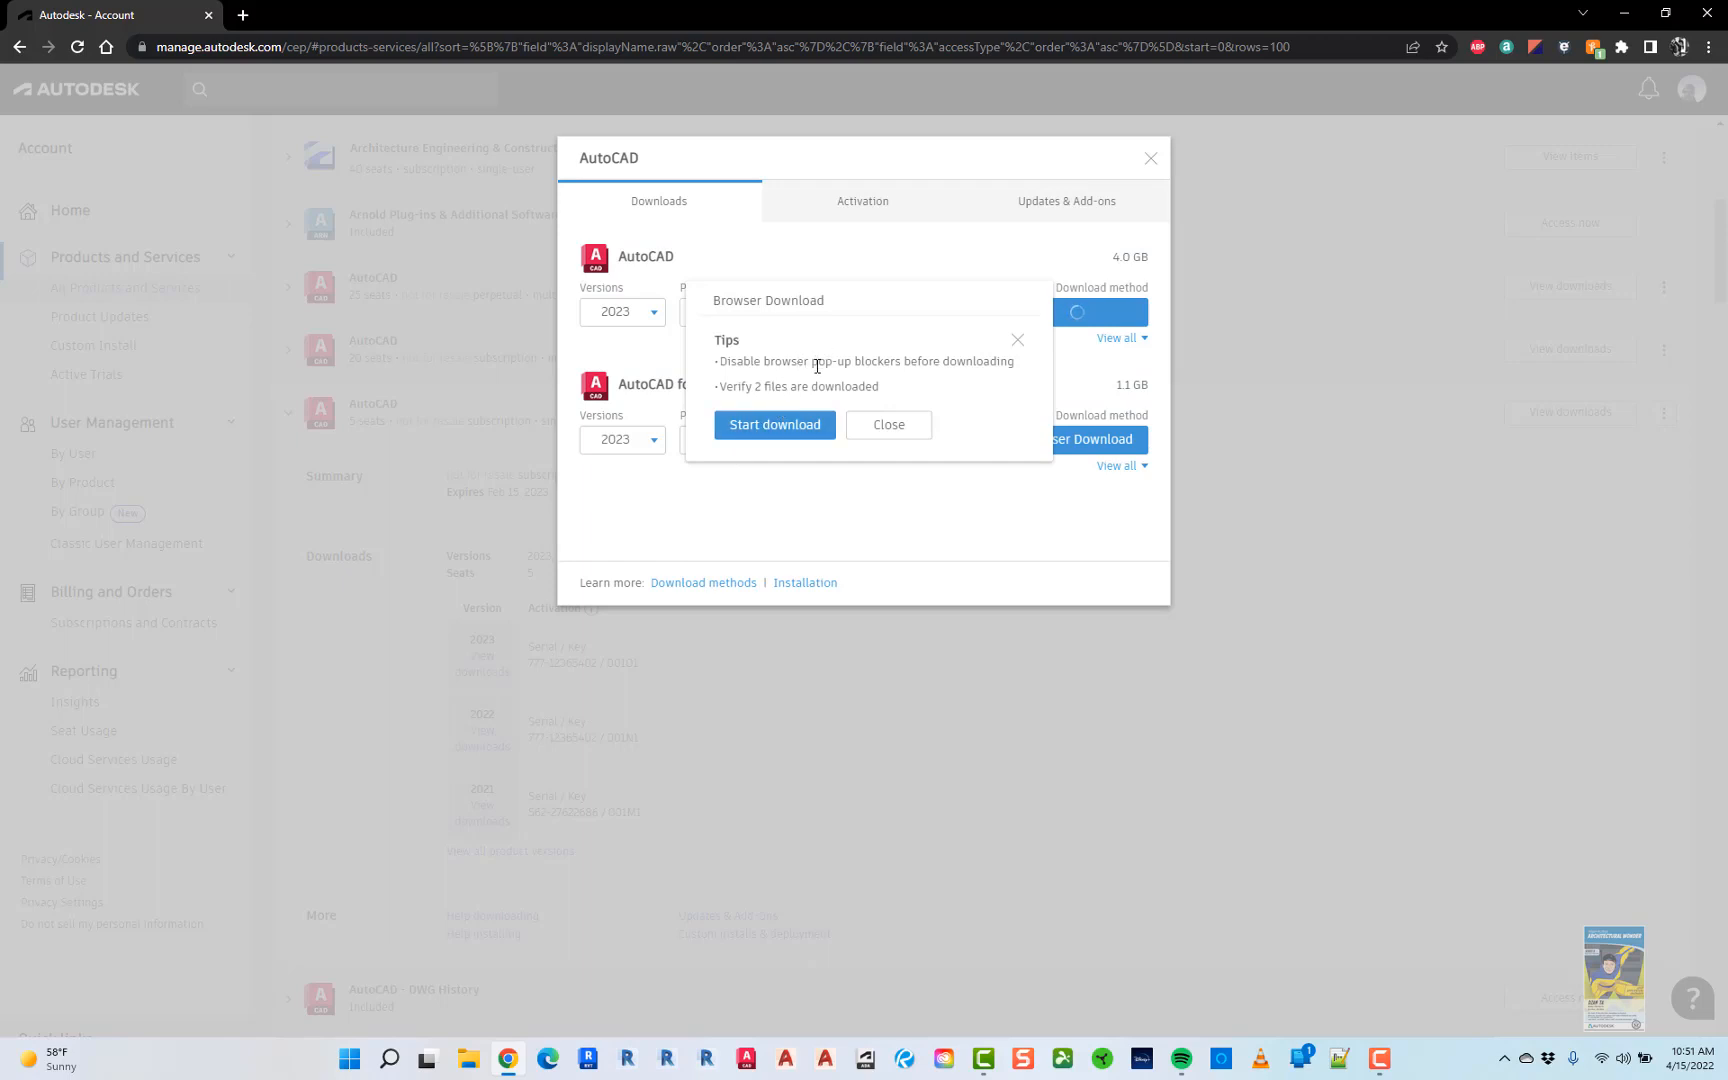
{"action": "left_click", "coordinate": [775, 425]}
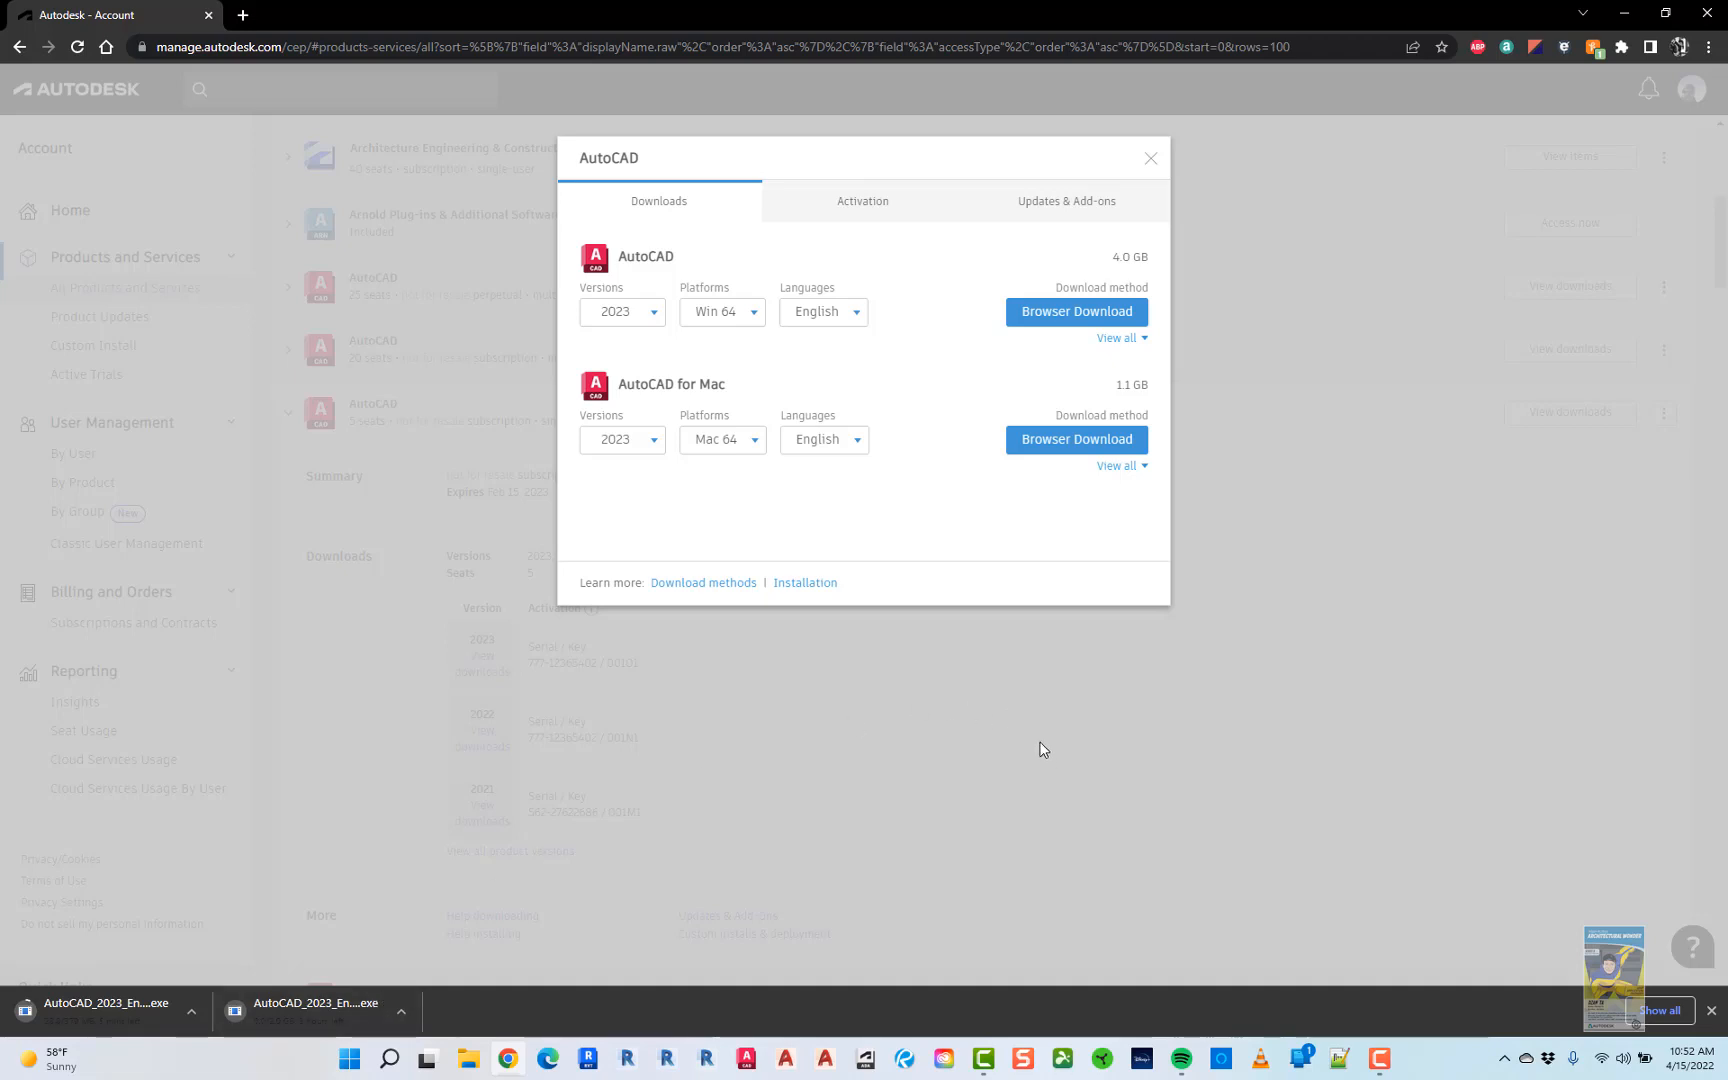
- Close the AutoCAD download dialog and collapse the 5-seat AutoCAD details
{"action": "left_click", "coordinate": [1156, 159]}
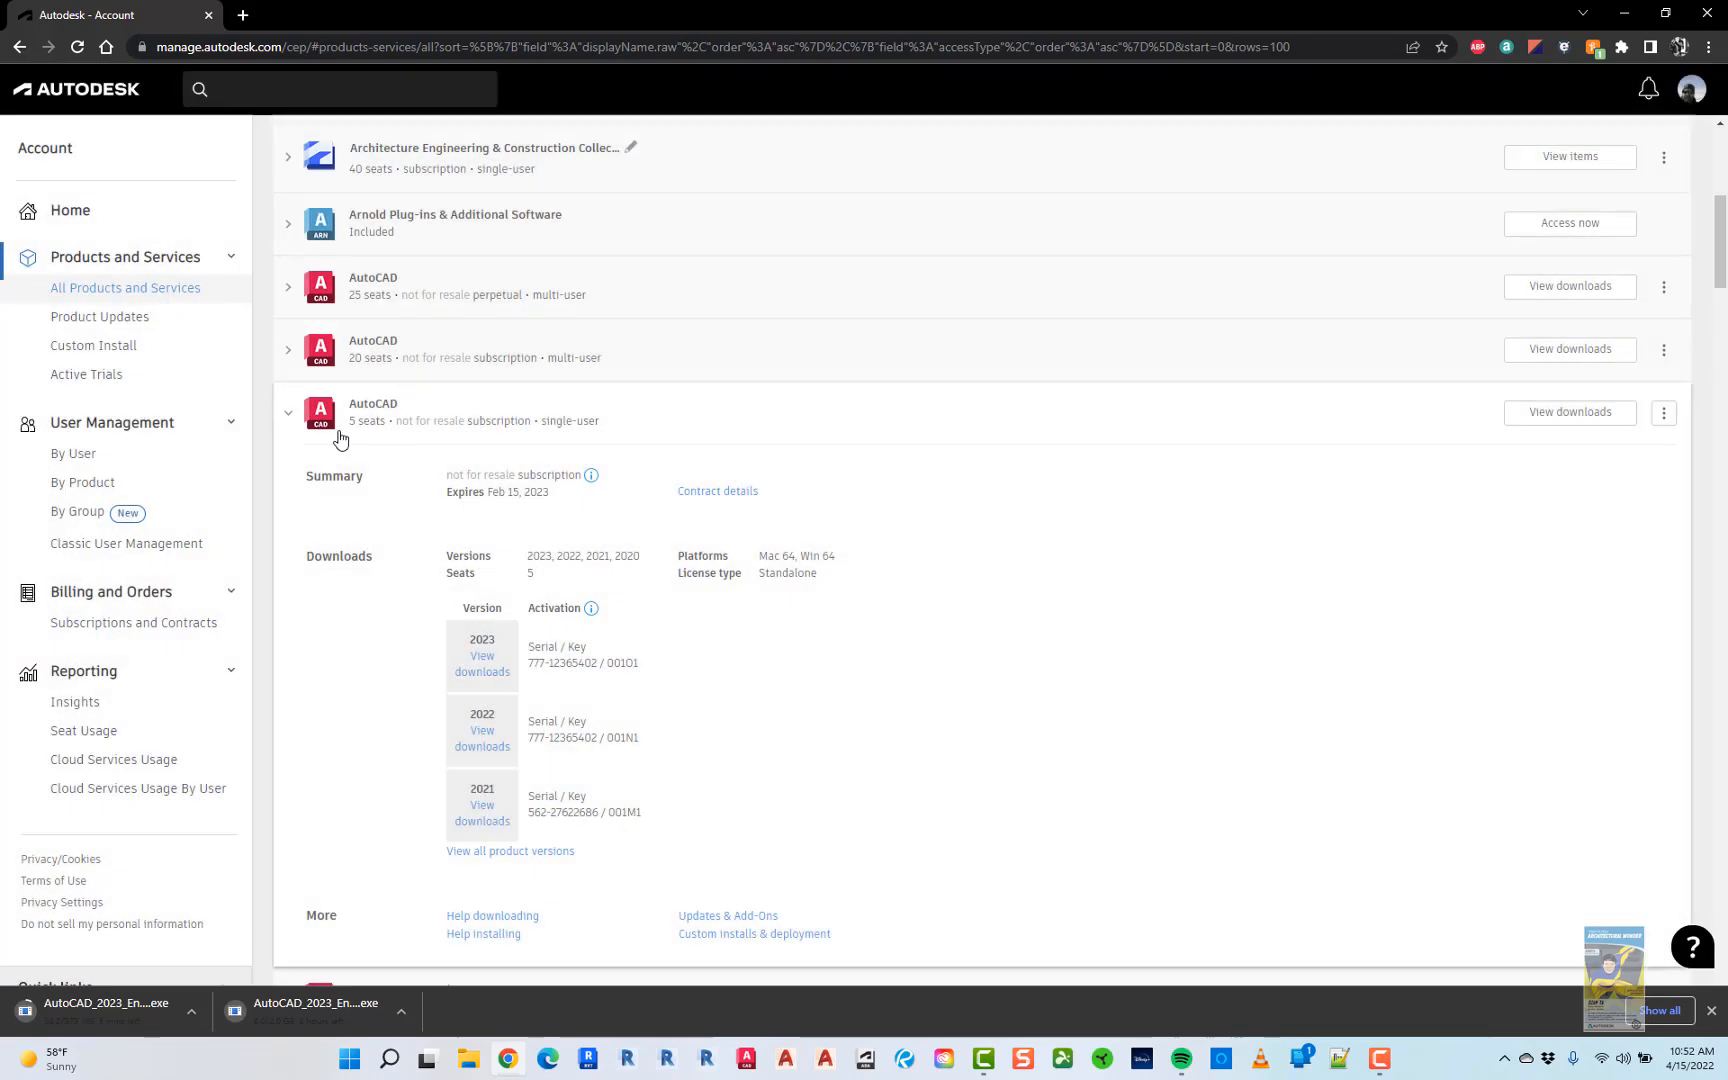
{"action": "left_click", "coordinate": [284, 422]}
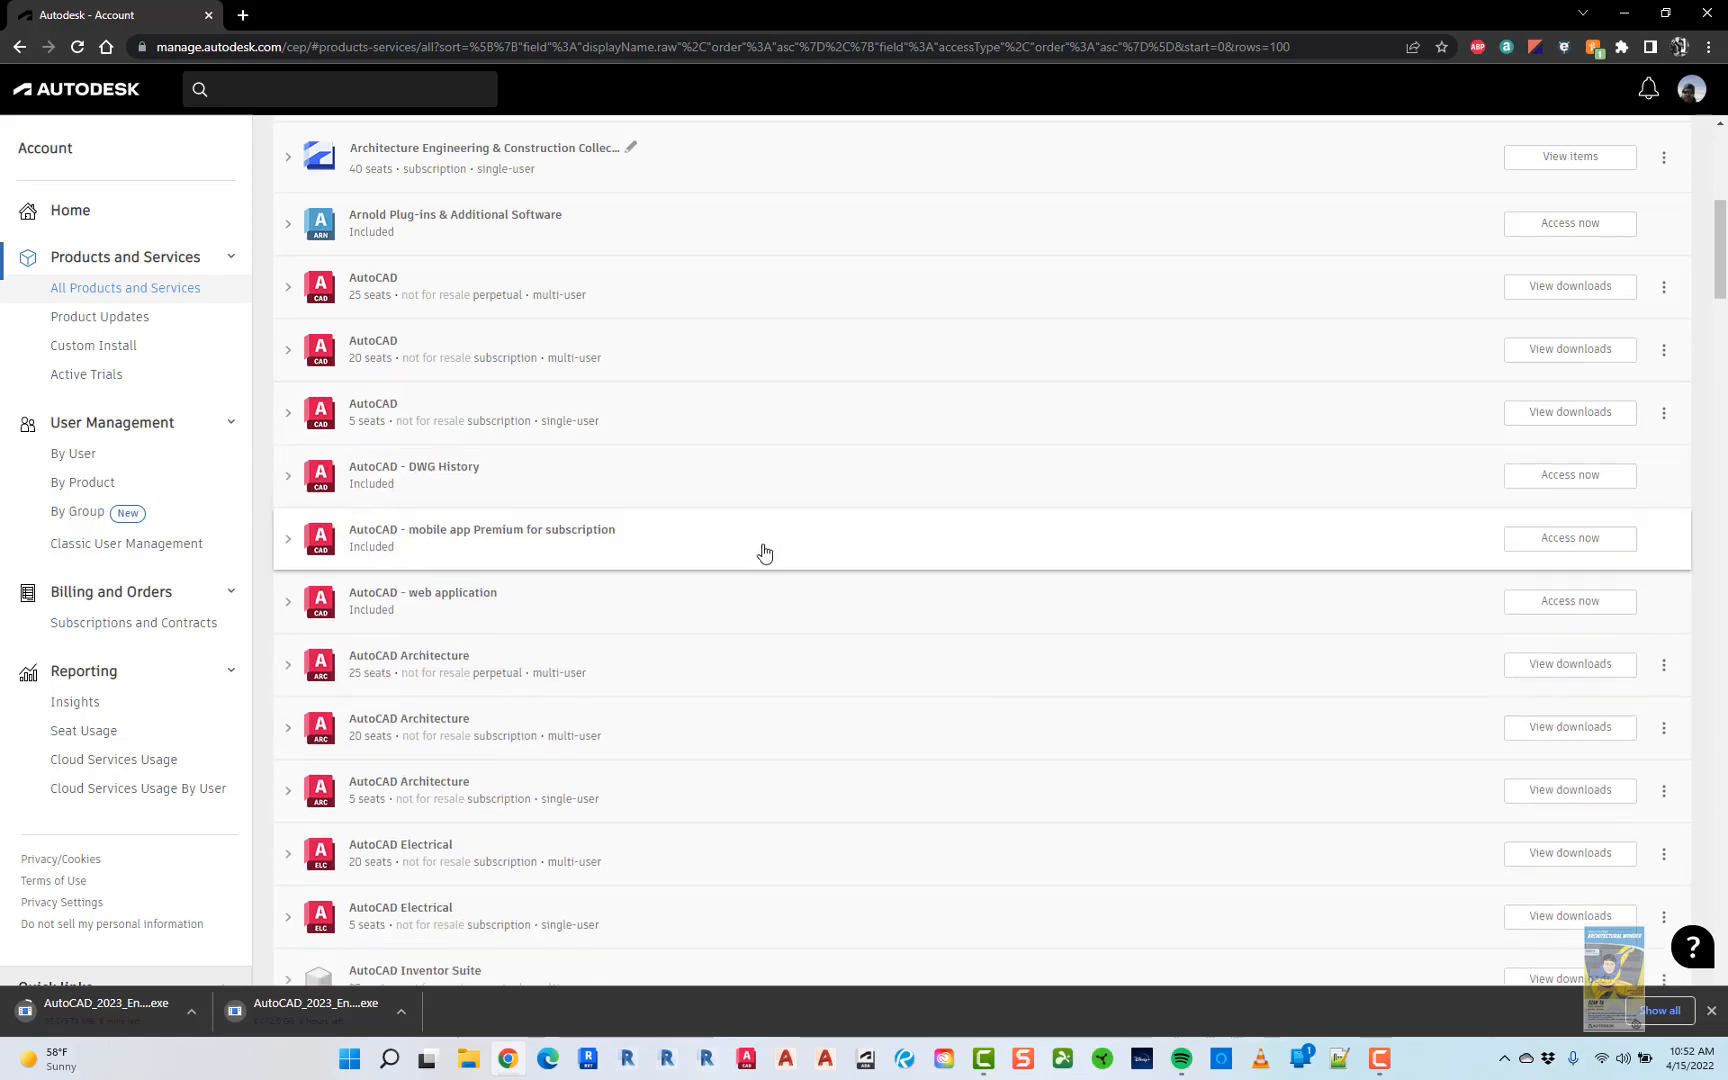
{"action": "scroll", "coordinate": [780, 570], "scroll_direction": "up", "scroll_amount": 3}
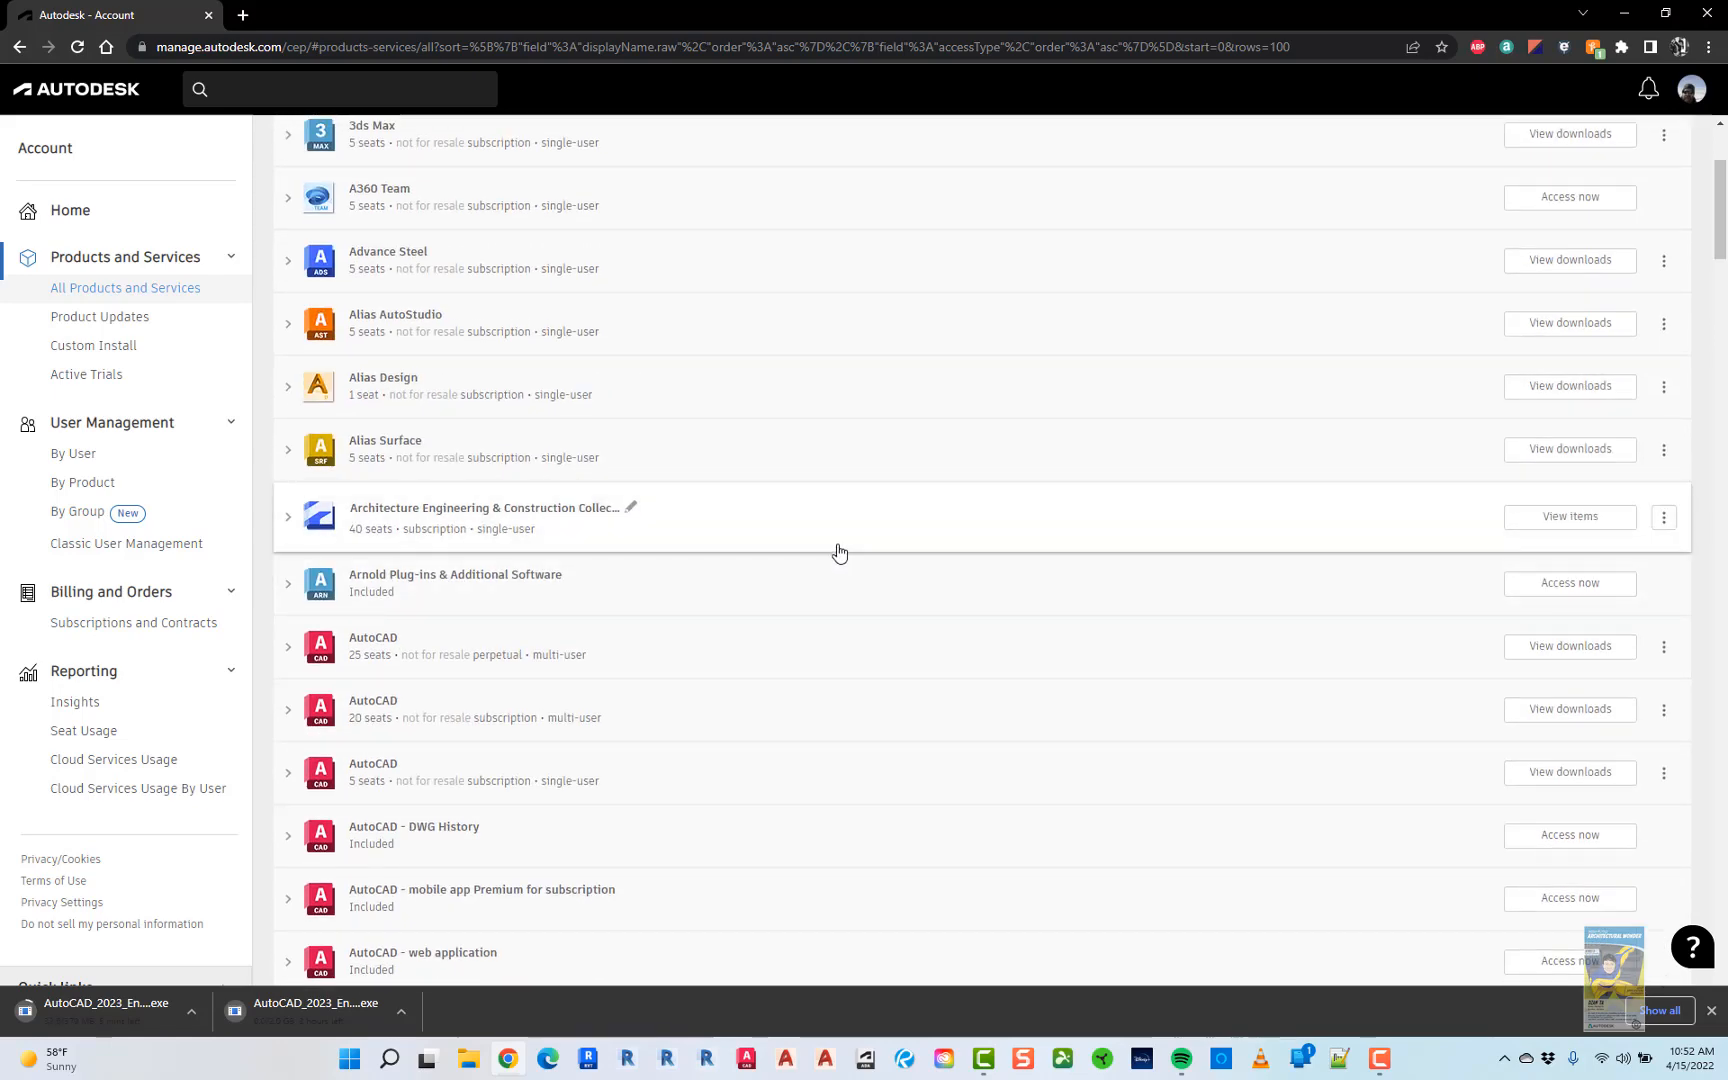
- List the AEC Collection's included products and show Revit 2023 downloads (Win 64, English, 11.9 GB)
{"action": "left_click", "coordinate": [288, 518]}
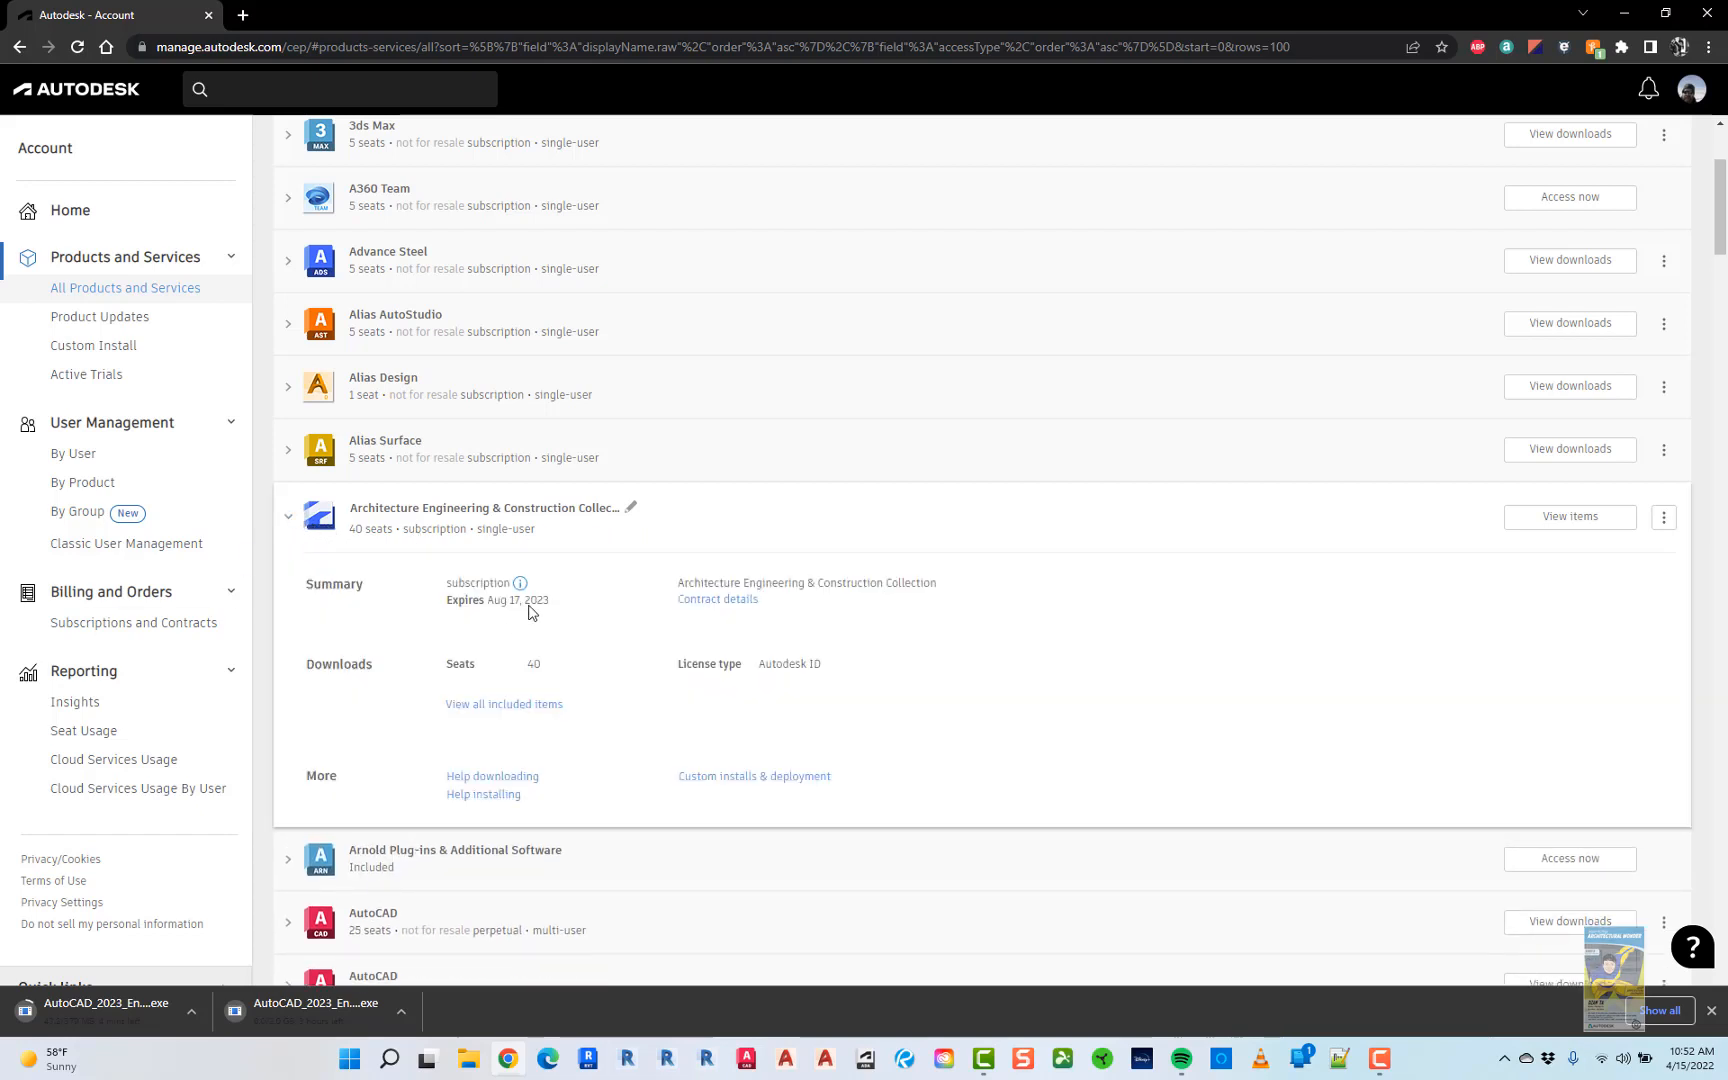
{"action": "left_click", "coordinate": [502, 706]}
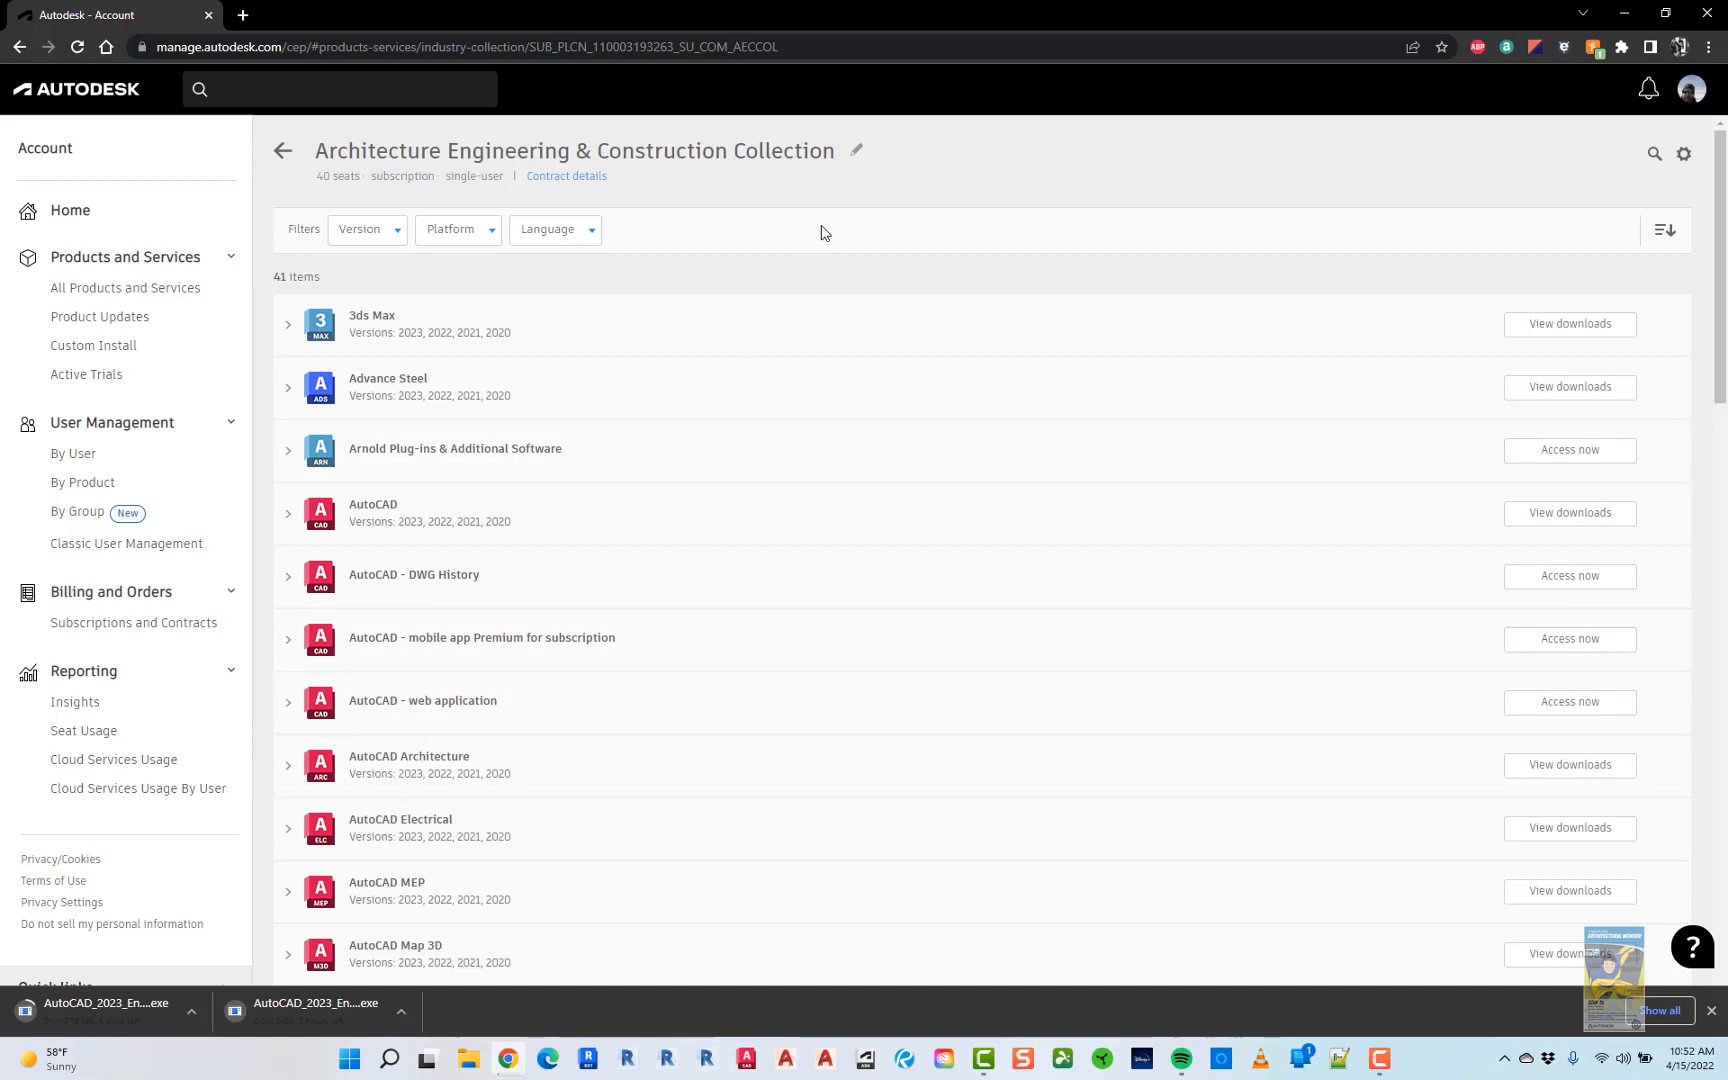
{"action": "key", "text": "ctrl"}
{"action": "scroll", "coordinate": [507, 651], "scroll_direction": "down", "scroll_amount": 20}
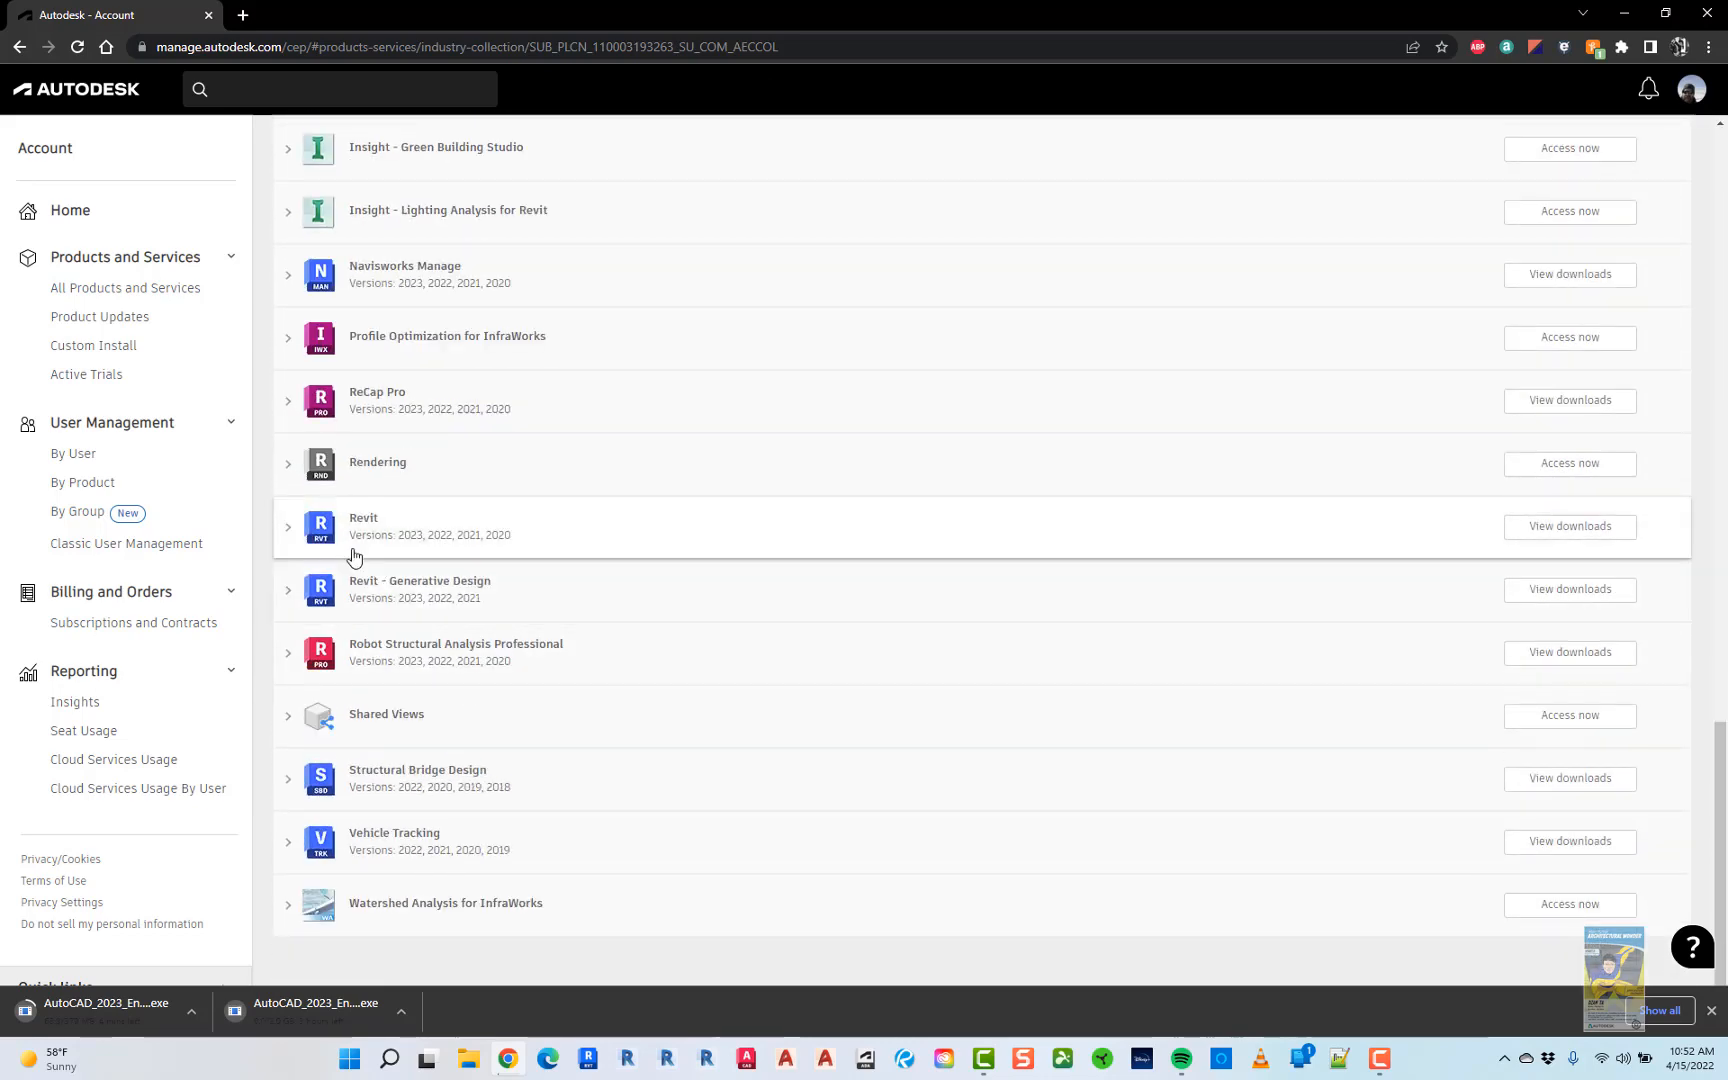
{"action": "left_click", "coordinate": [289, 528]}
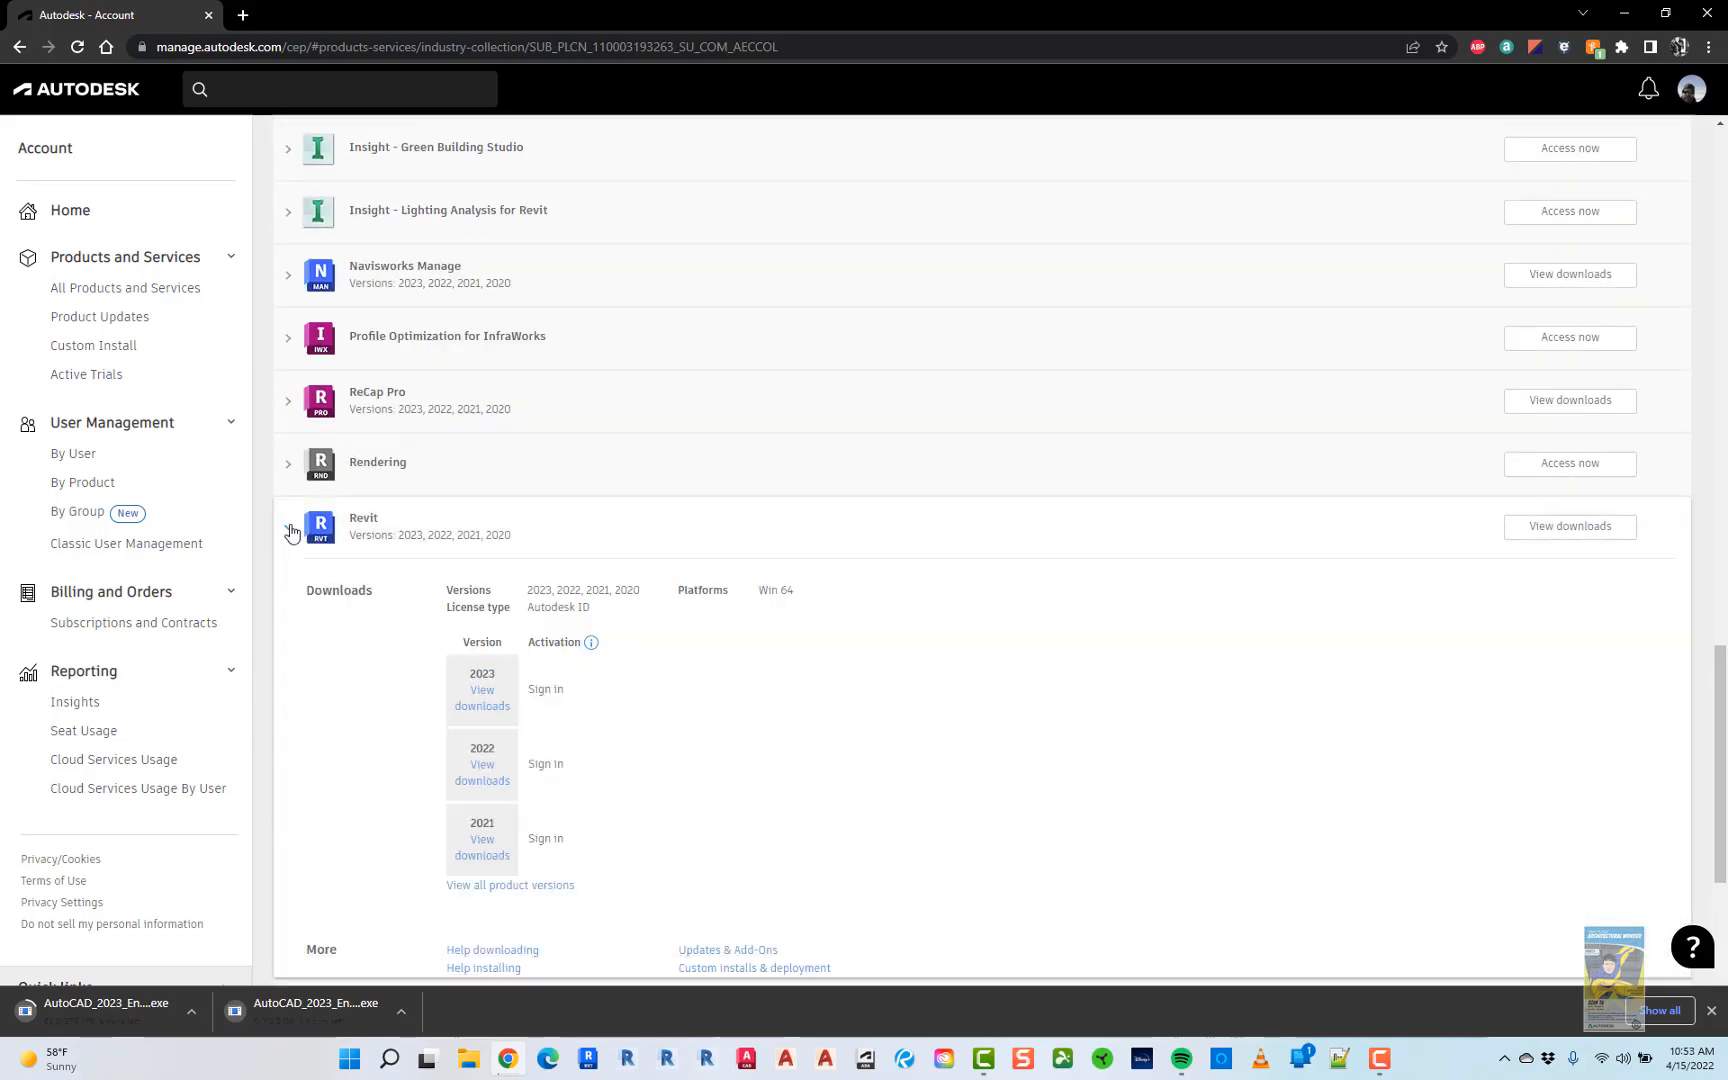
{"action": "left_click", "coordinate": [488, 707]}
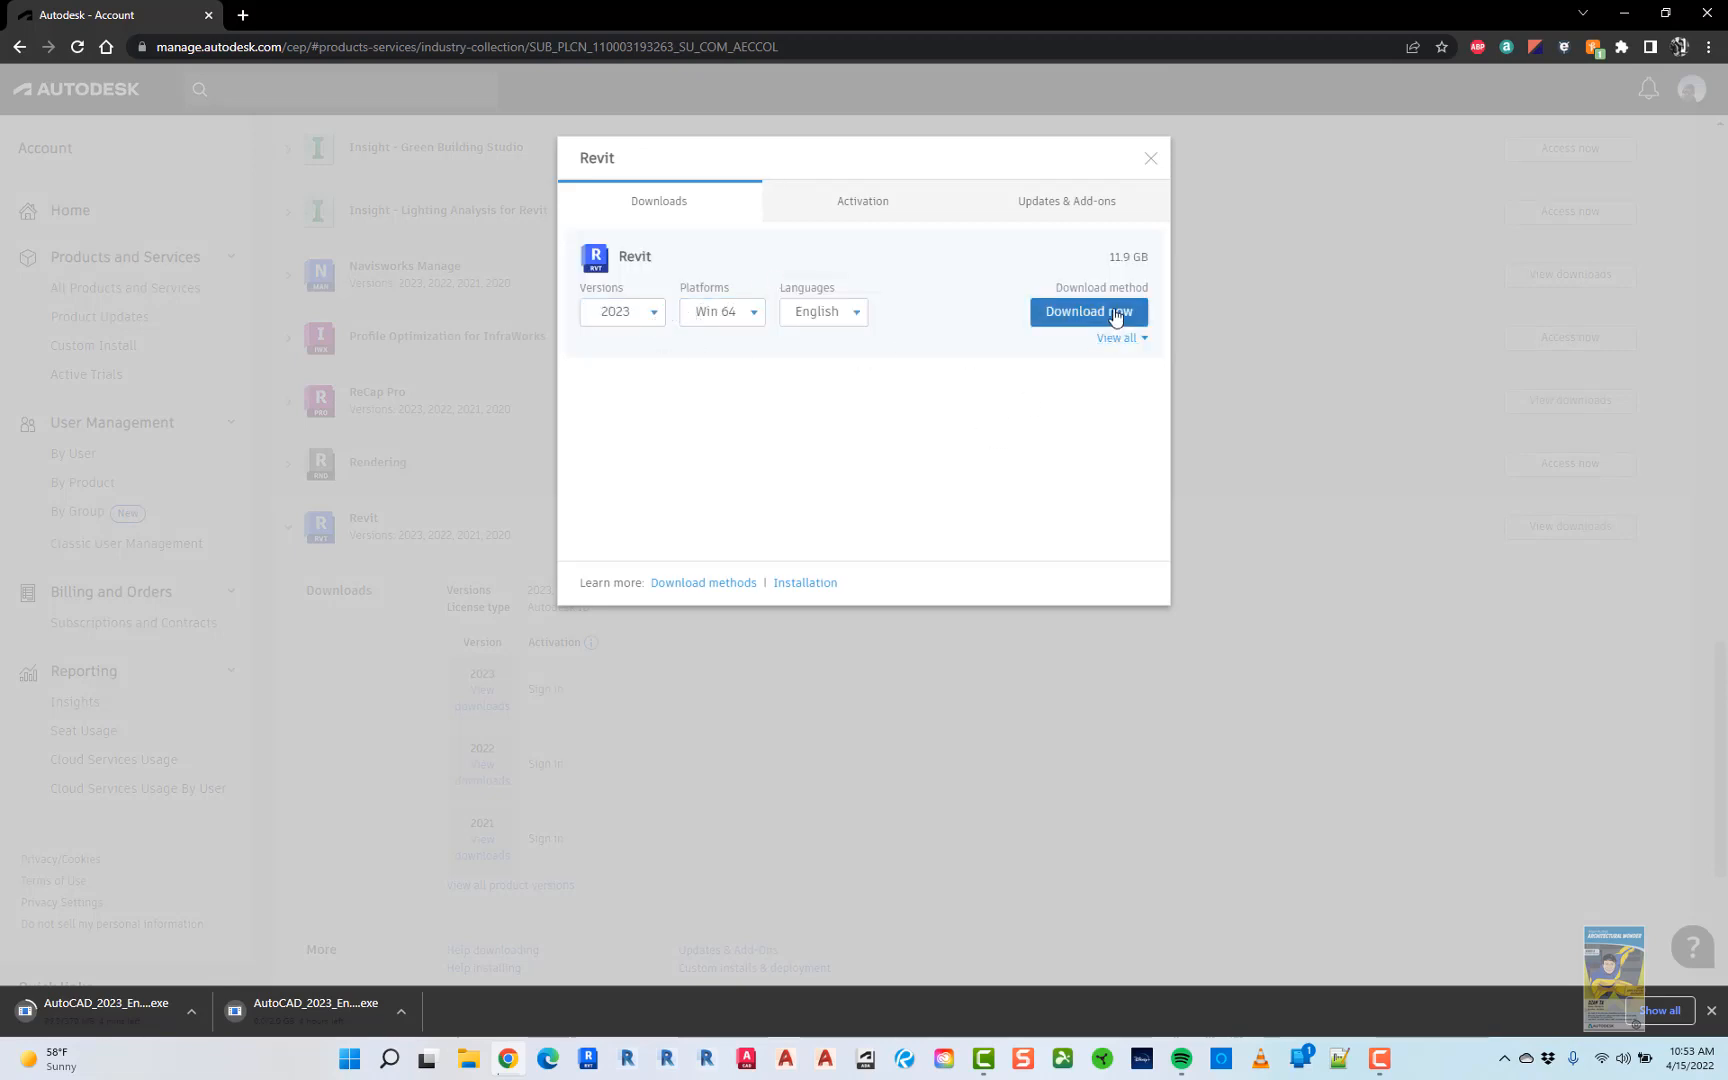
- Switch Revit 2023 to Browser Download and start fetching its five installer files in new tabs
{"action": "left_click", "coordinate": [1112, 340]}
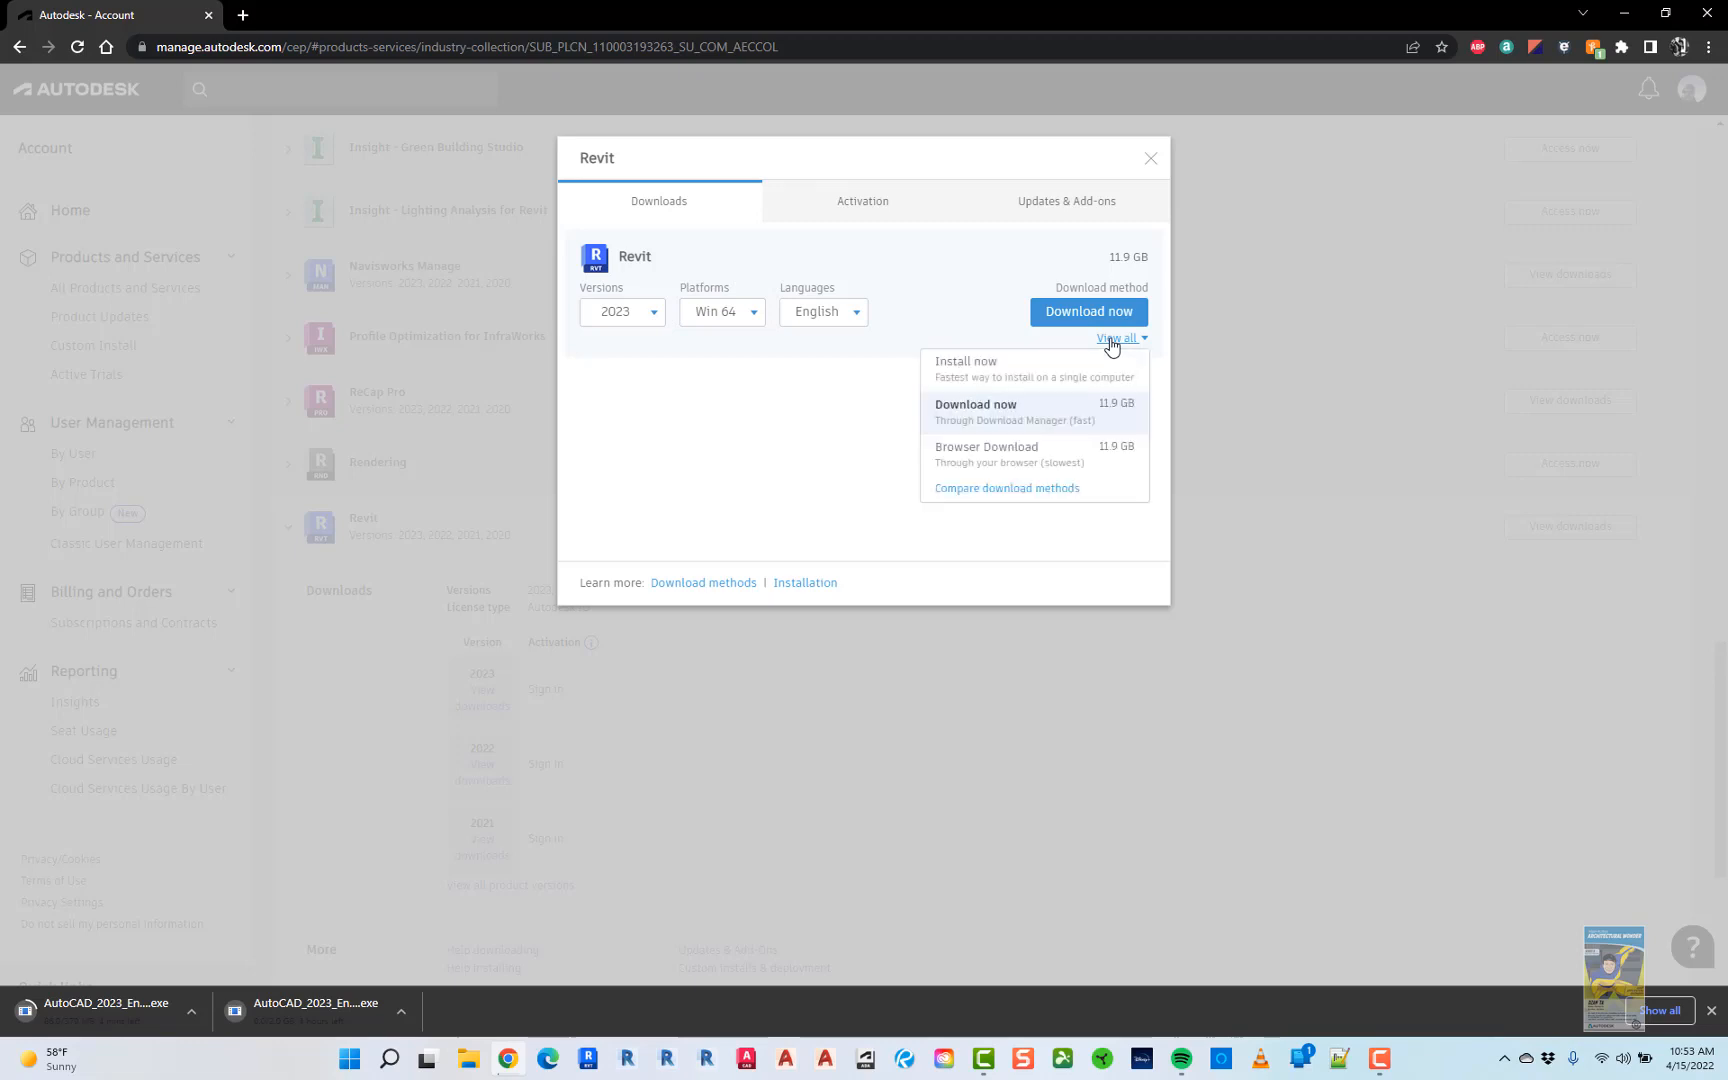
{"action": "left_click", "coordinate": [1018, 452]}
{"action": "left_click", "coordinate": [1094, 318]}
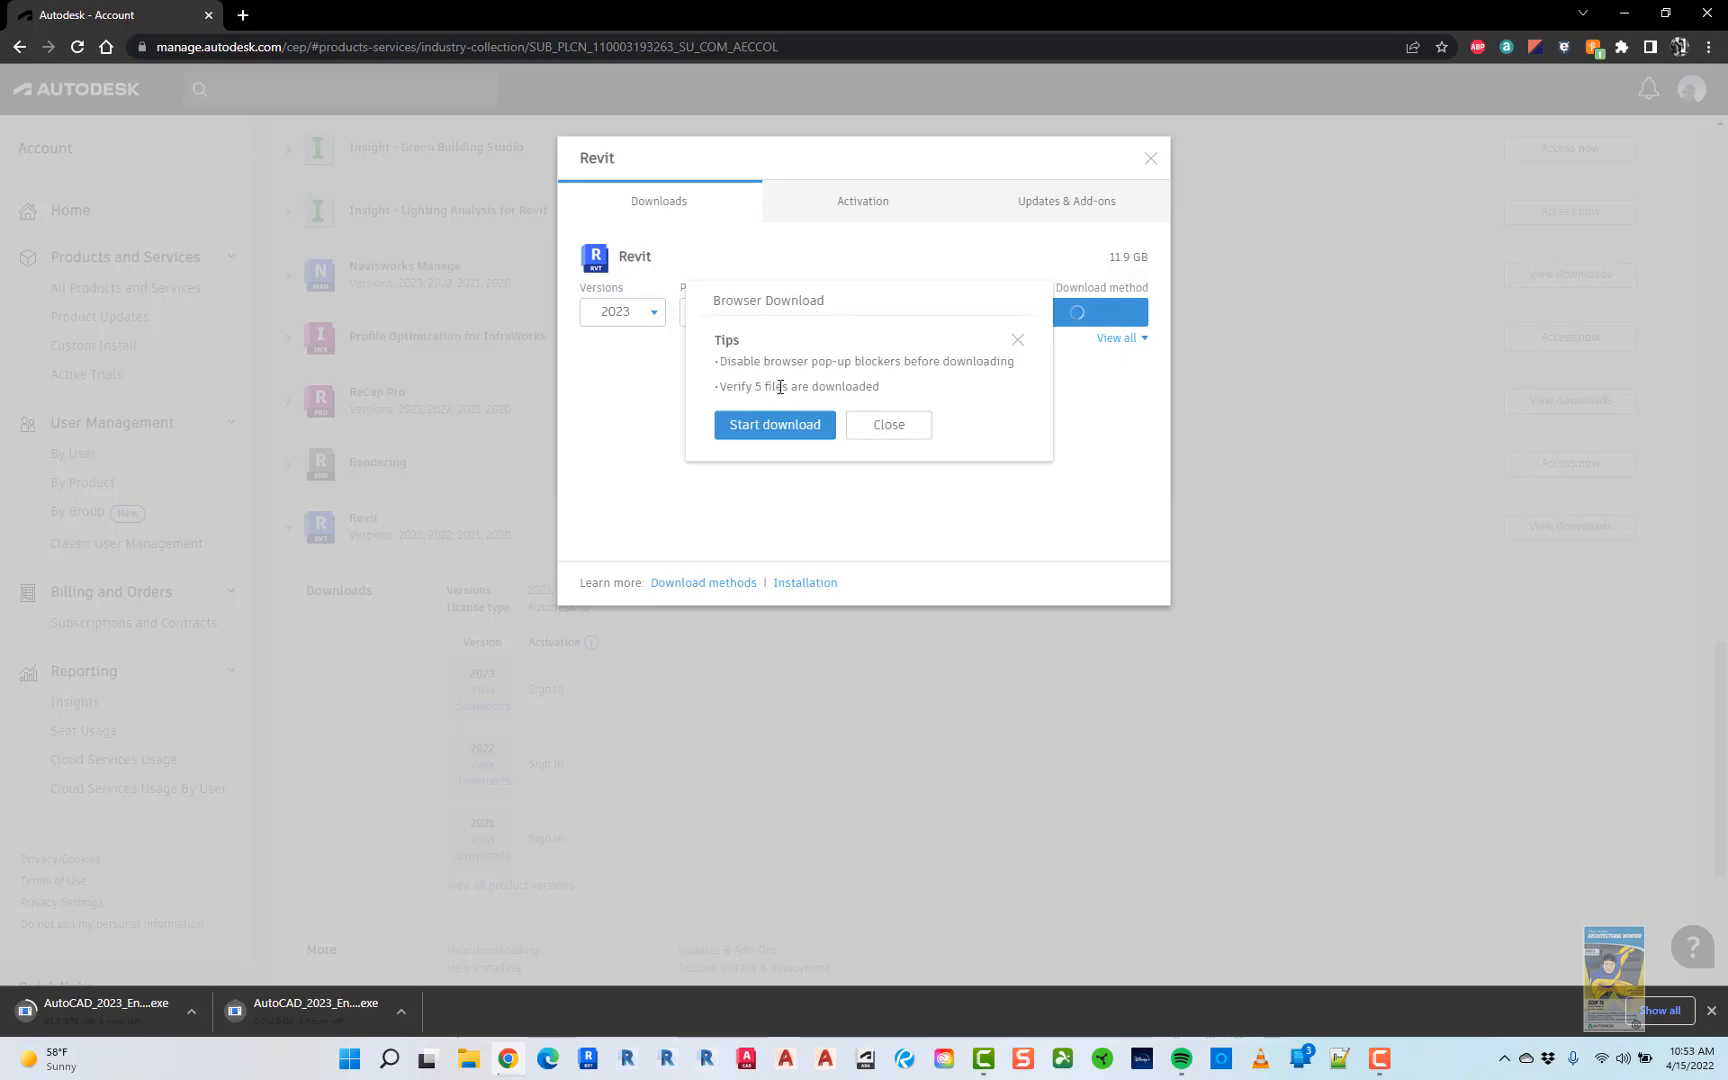
{"action": "left_click", "coordinate": [762, 431]}
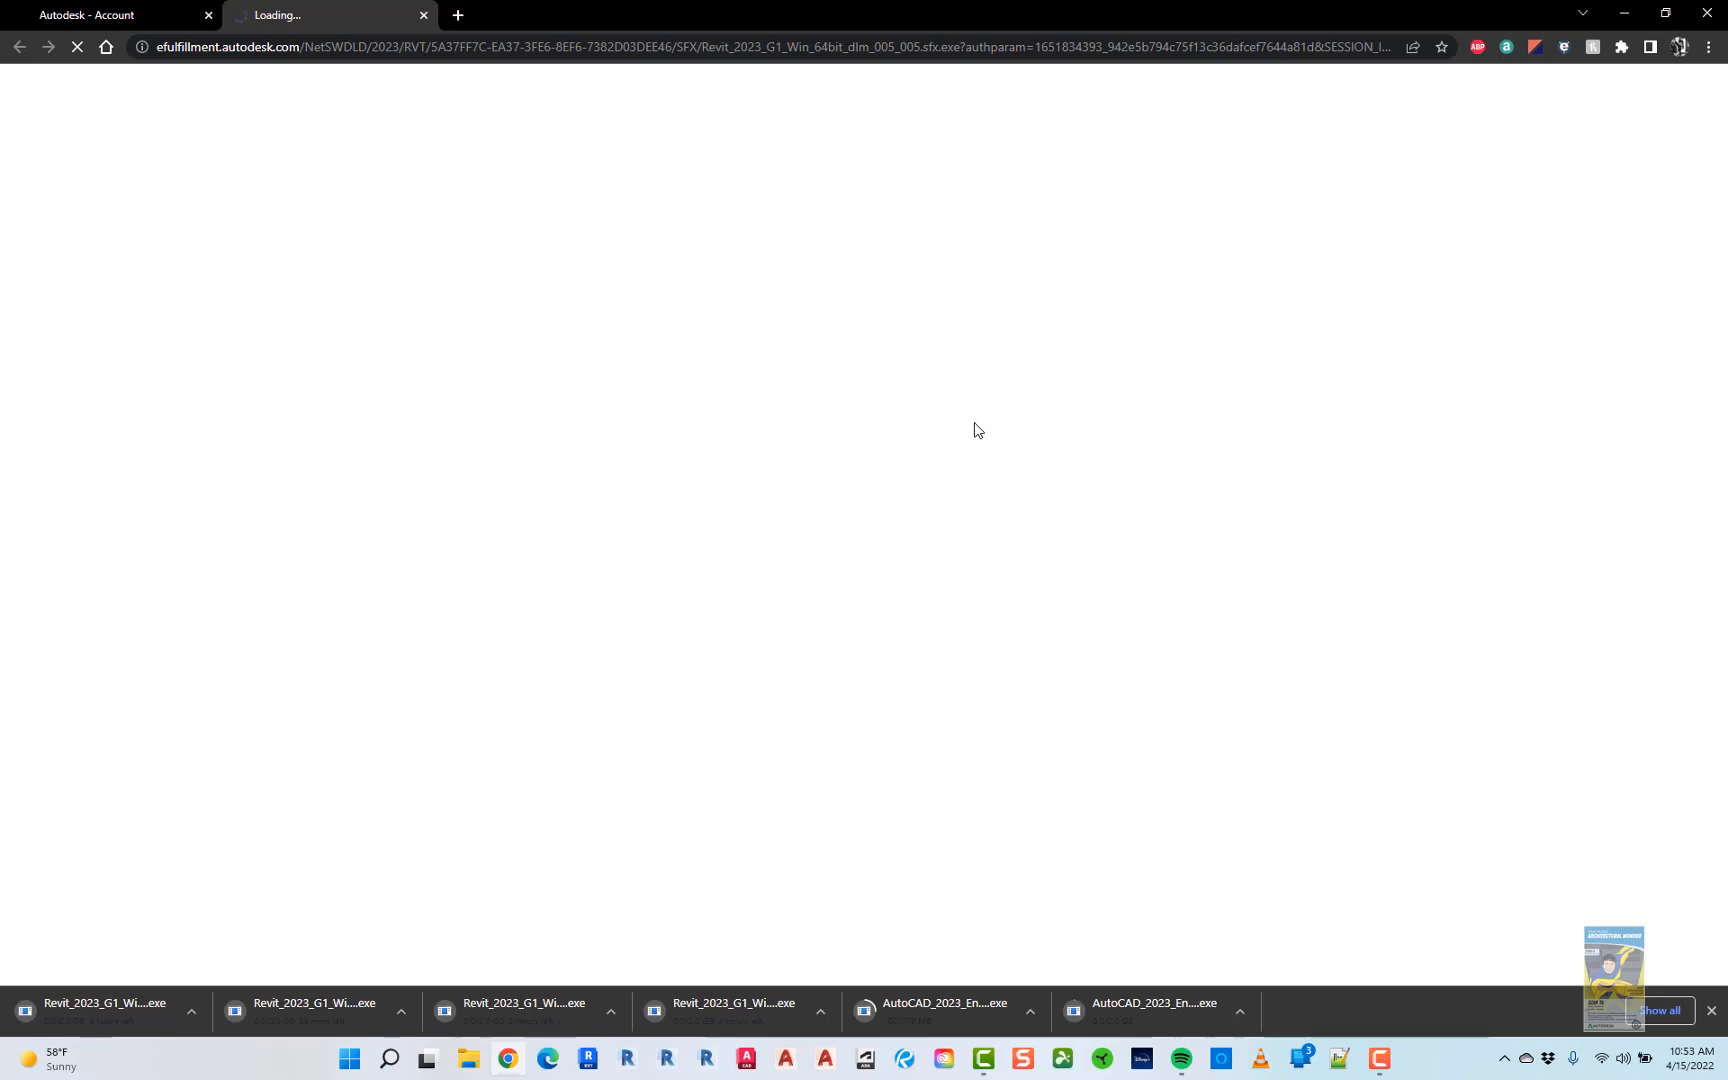
- Close the Revit download dialog, collapse the Revit details, and return to the full products list
{"action": "left_click", "coordinate": [145, 17]}
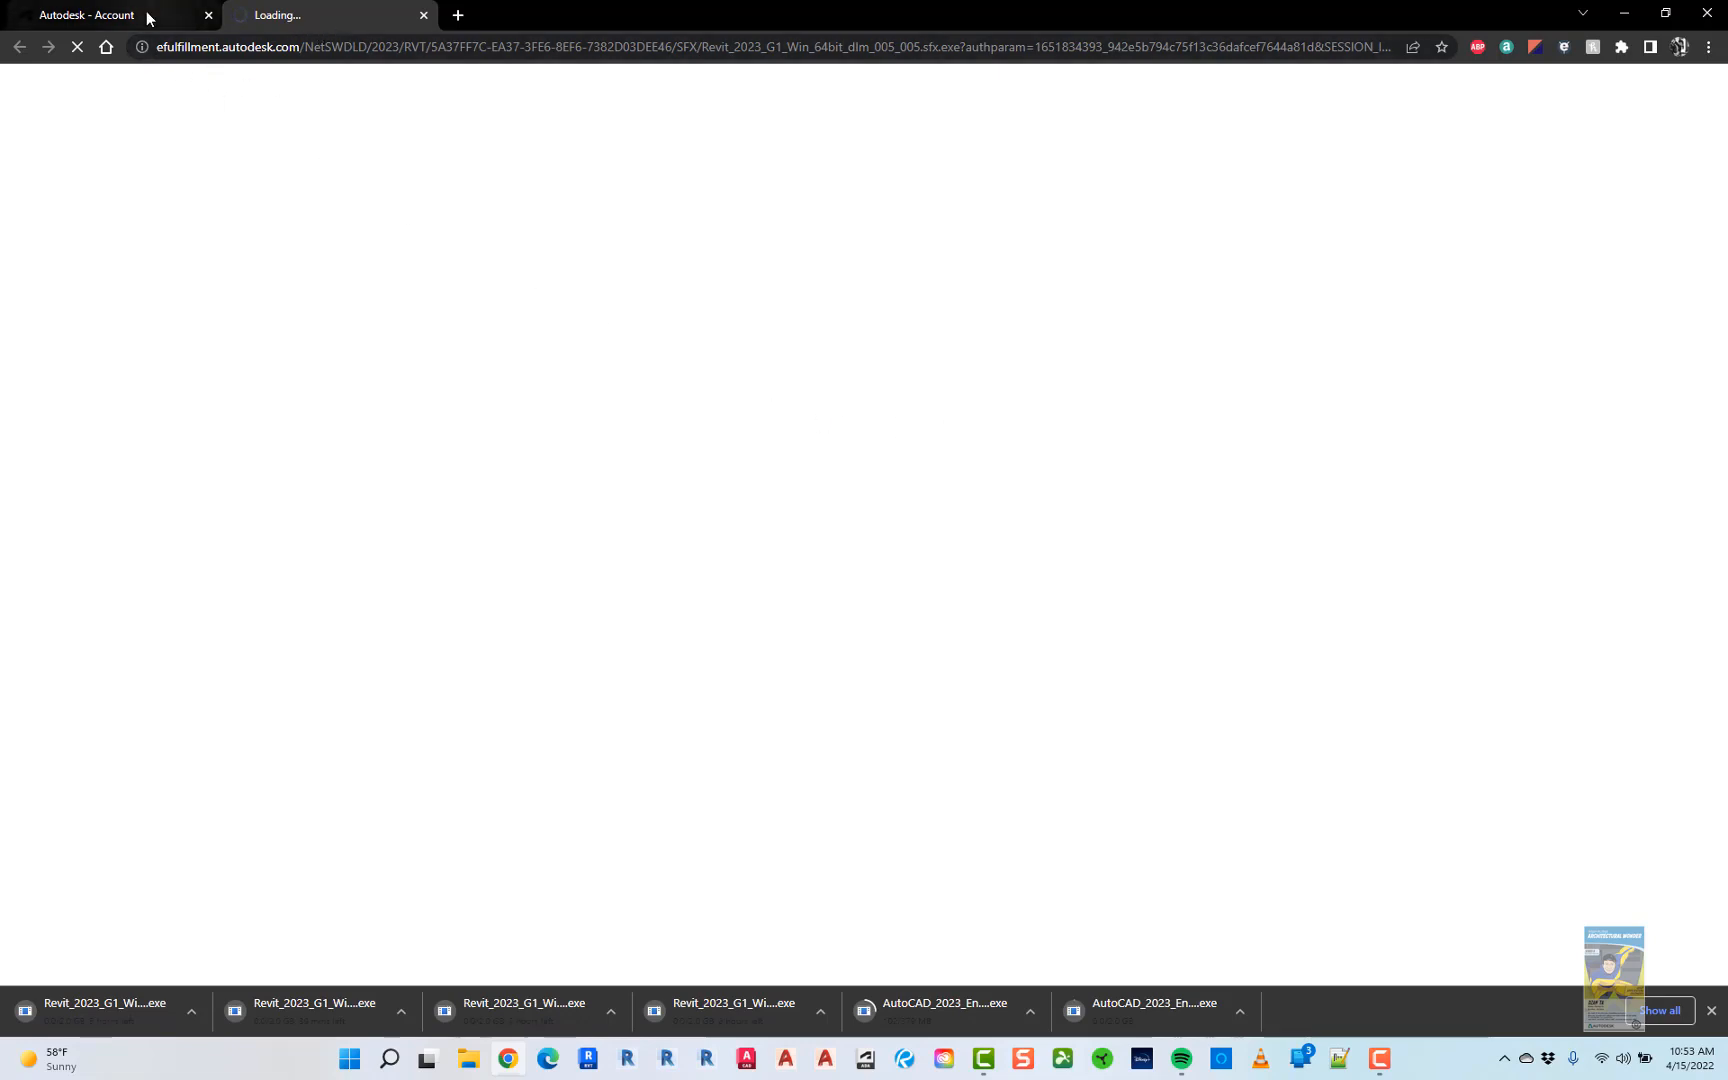
{"action": "left_click", "coordinate": [1150, 159]}
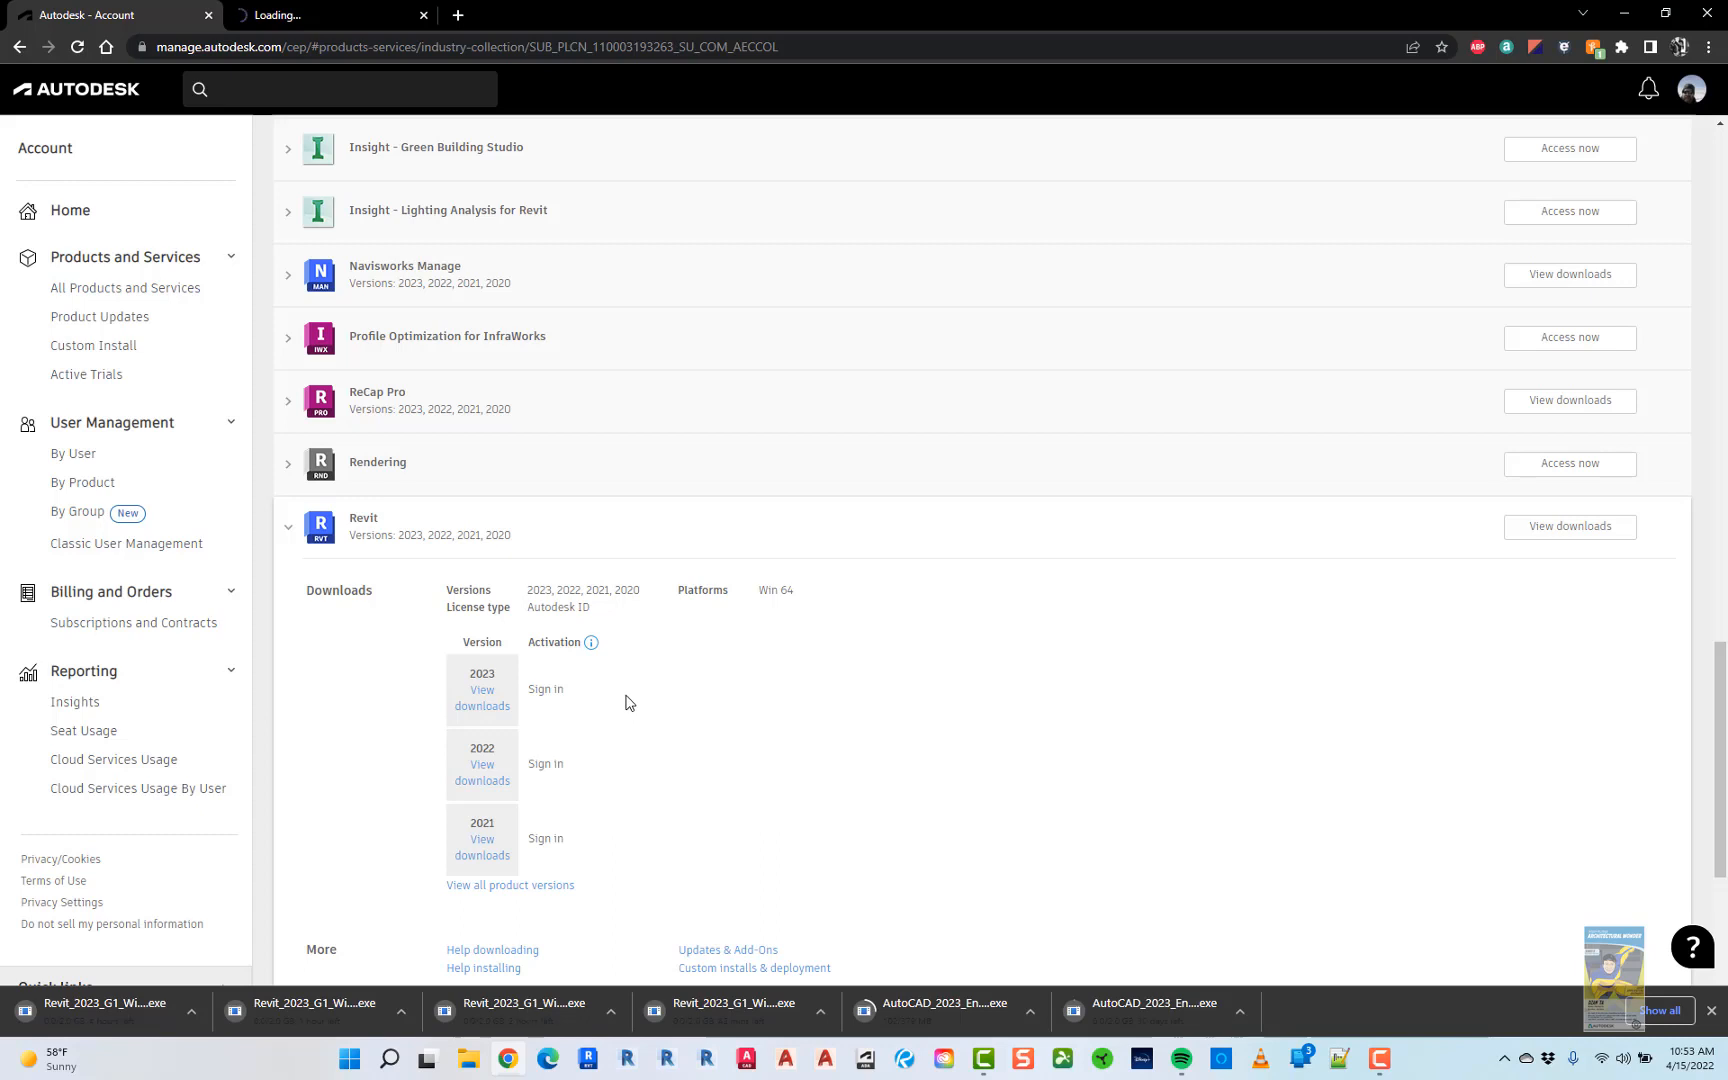
{"action": "left_click", "coordinate": [553, 692]}
{"action": "left_click", "coordinate": [286, 531]}
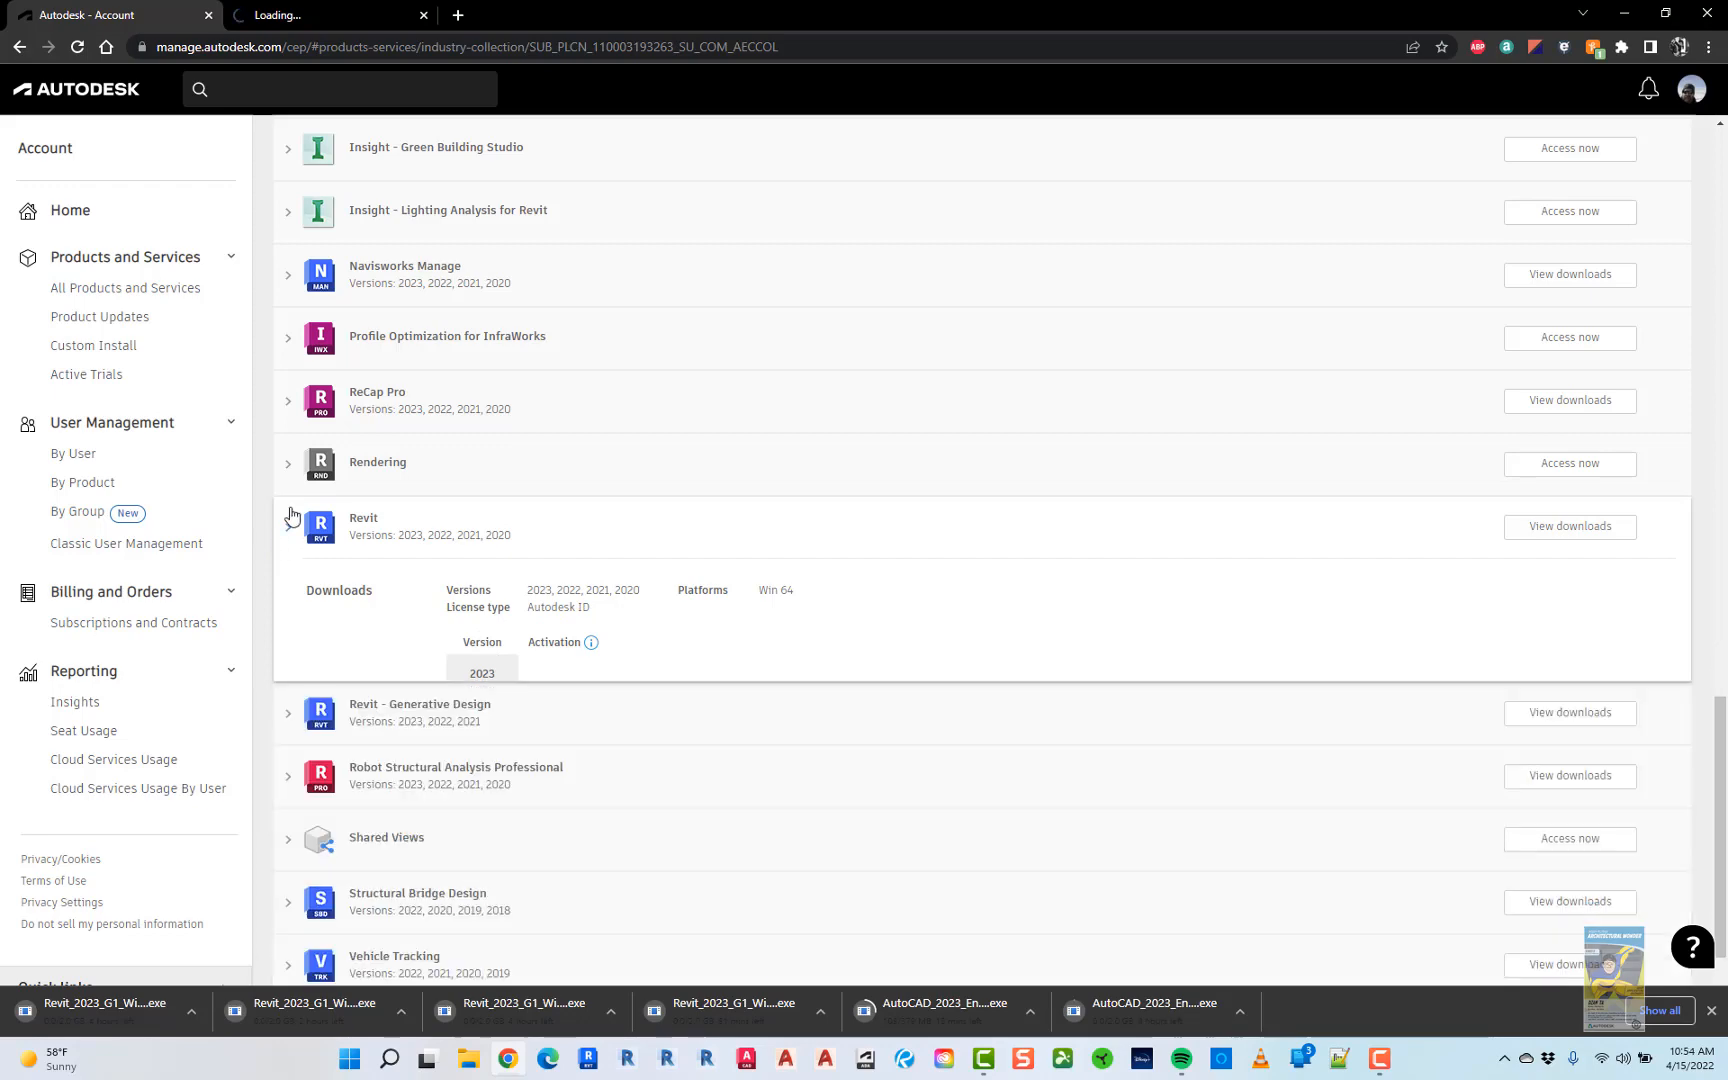
{"action": "left_click", "coordinate": [120, 290]}
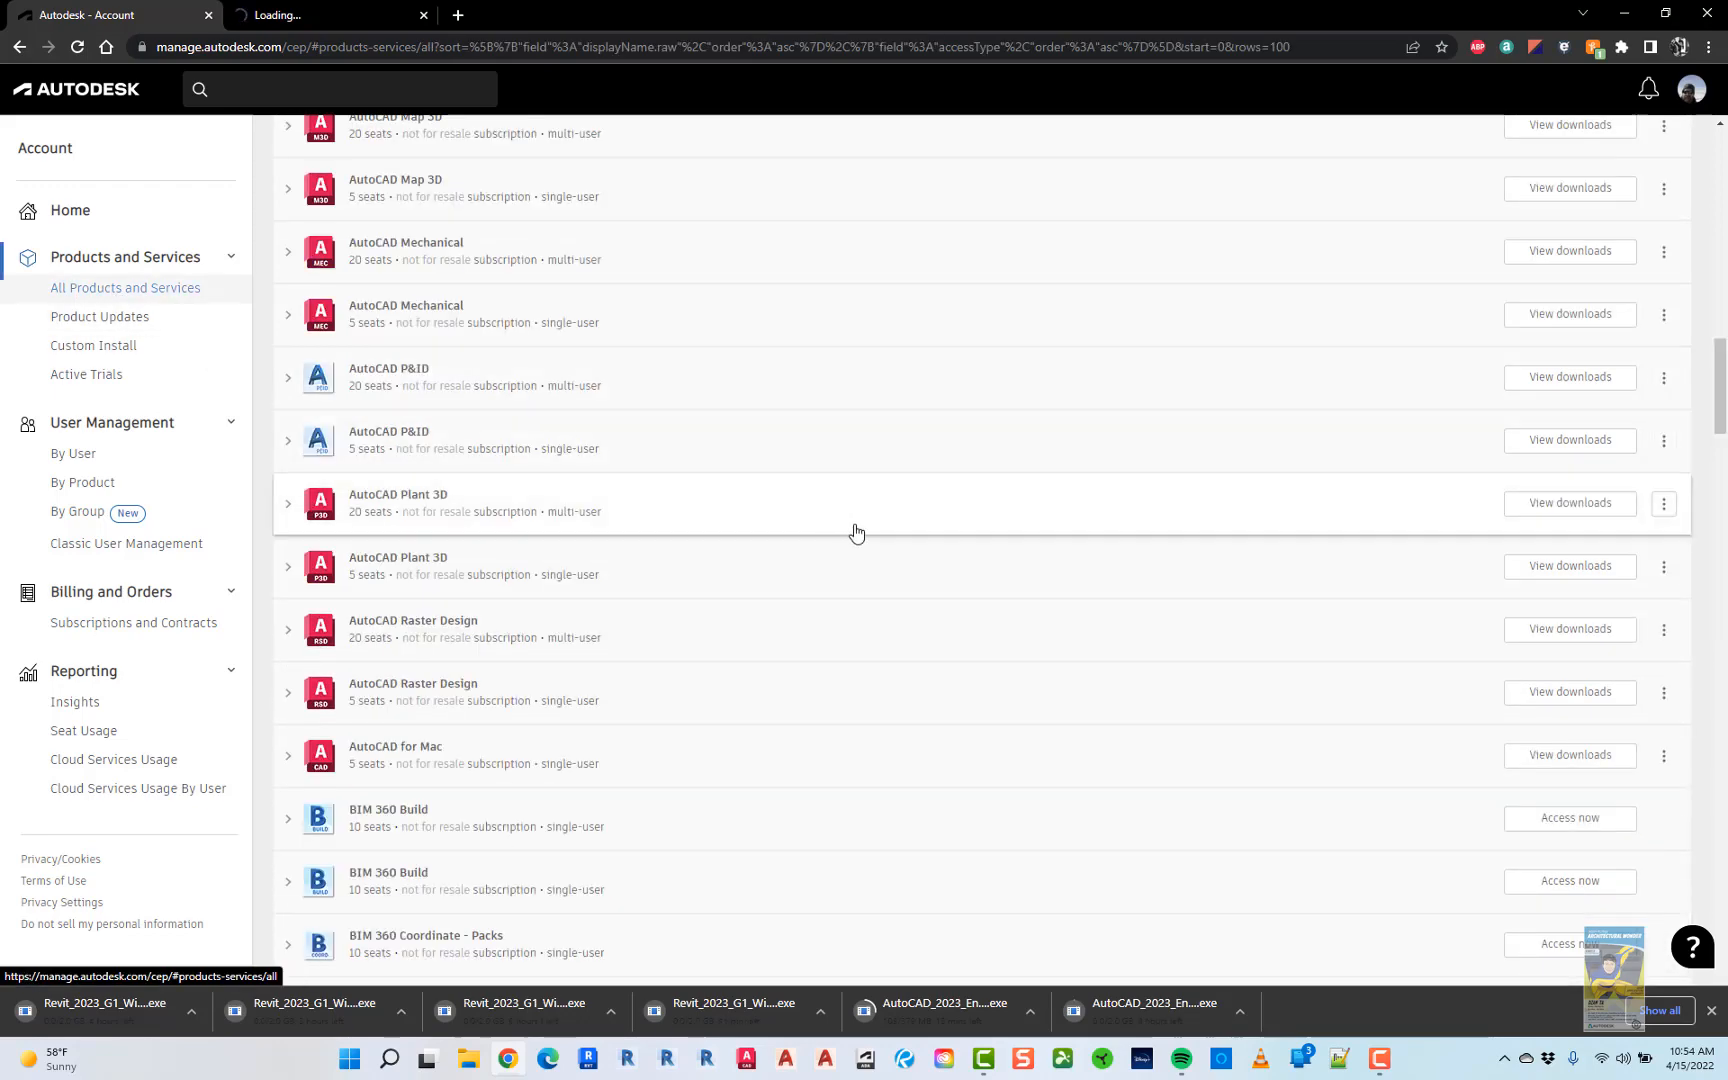
- Collapse the AEC Collection and the 25-seat perpetual AutoCAD 2011 entries
{"action": "scroll", "coordinate": [541, 590], "scroll_direction": "up", "scroll_amount": 6}
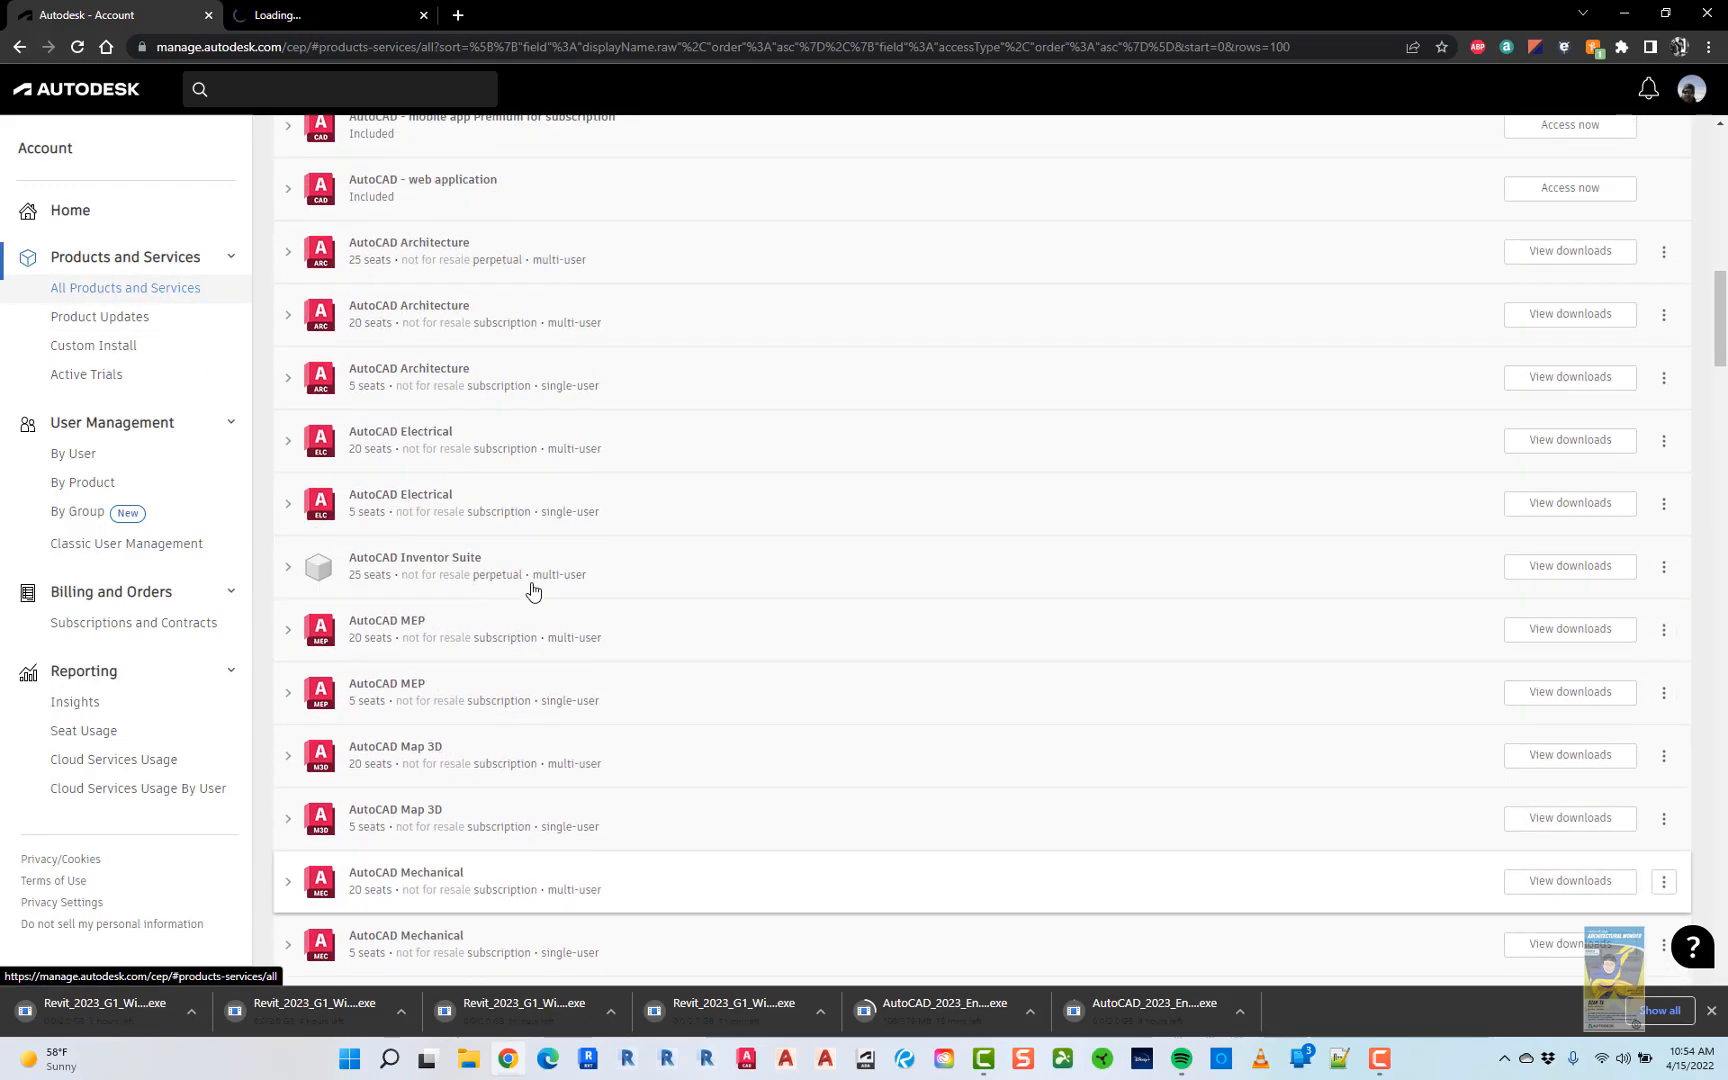
{"action": "scroll", "coordinate": [531, 588], "scroll_direction": "up", "scroll_amount": 6}
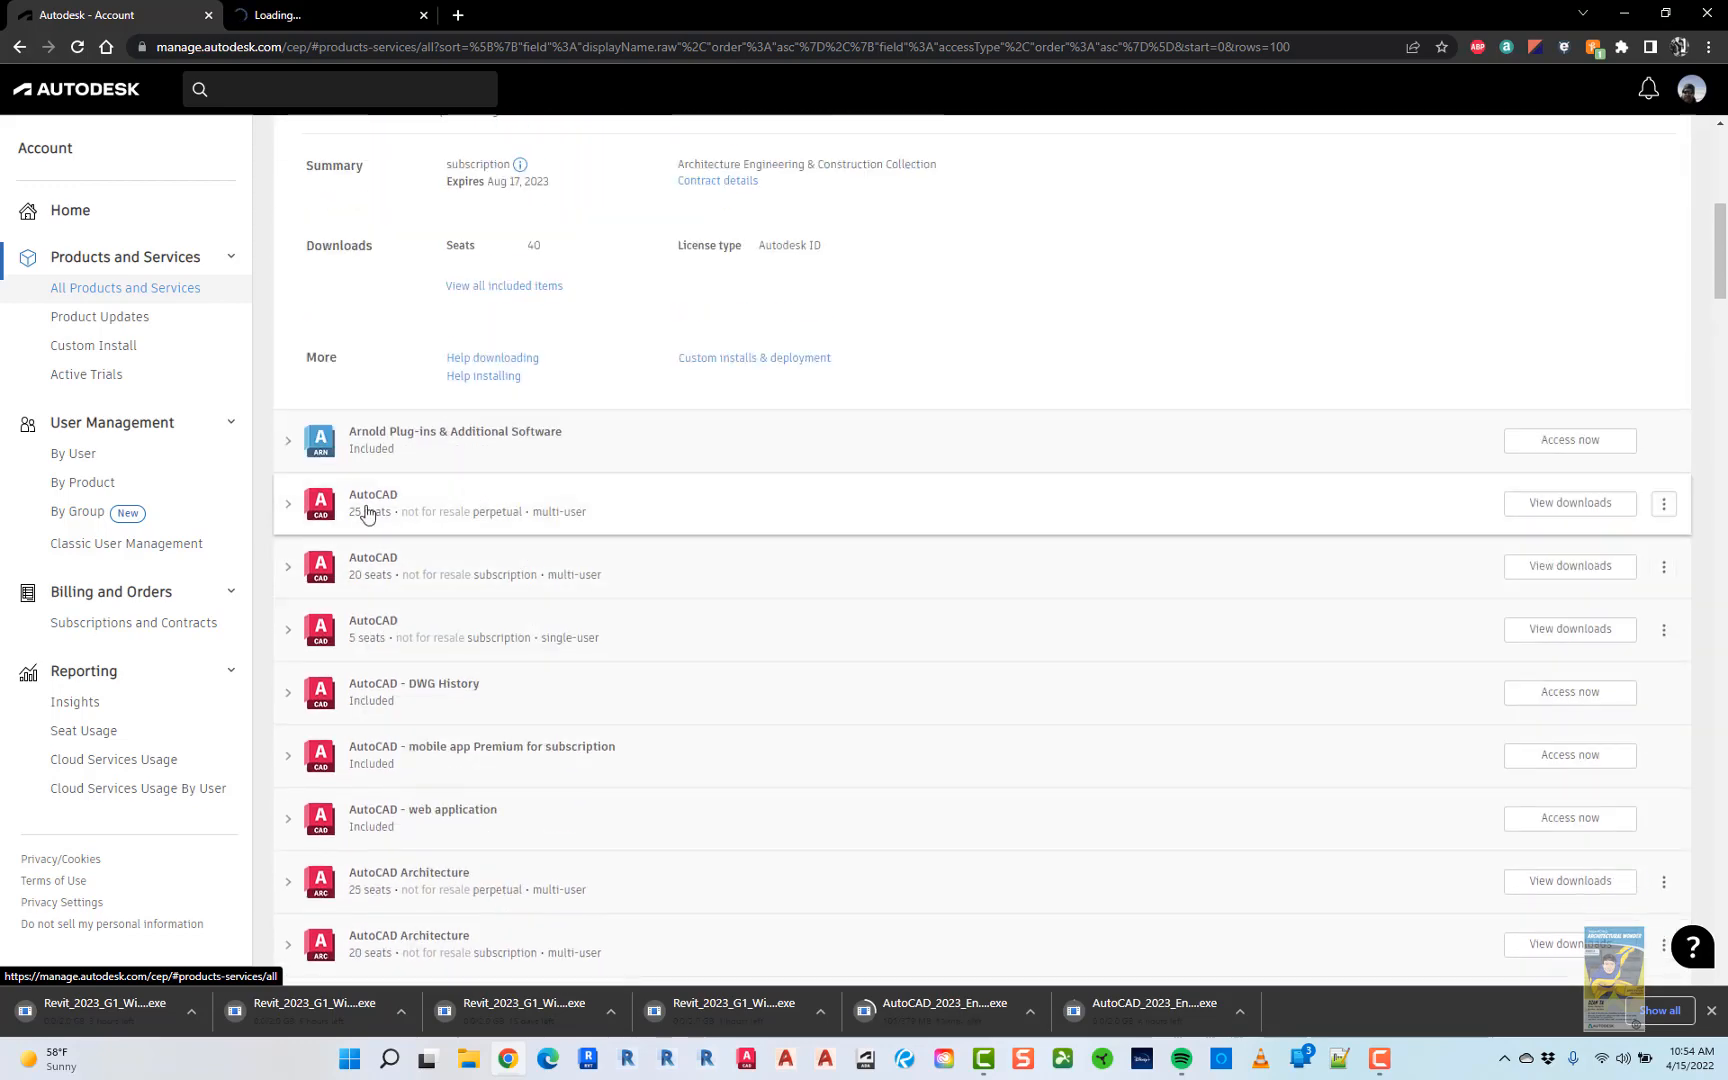
{"action": "left_click", "coordinate": [289, 503]}
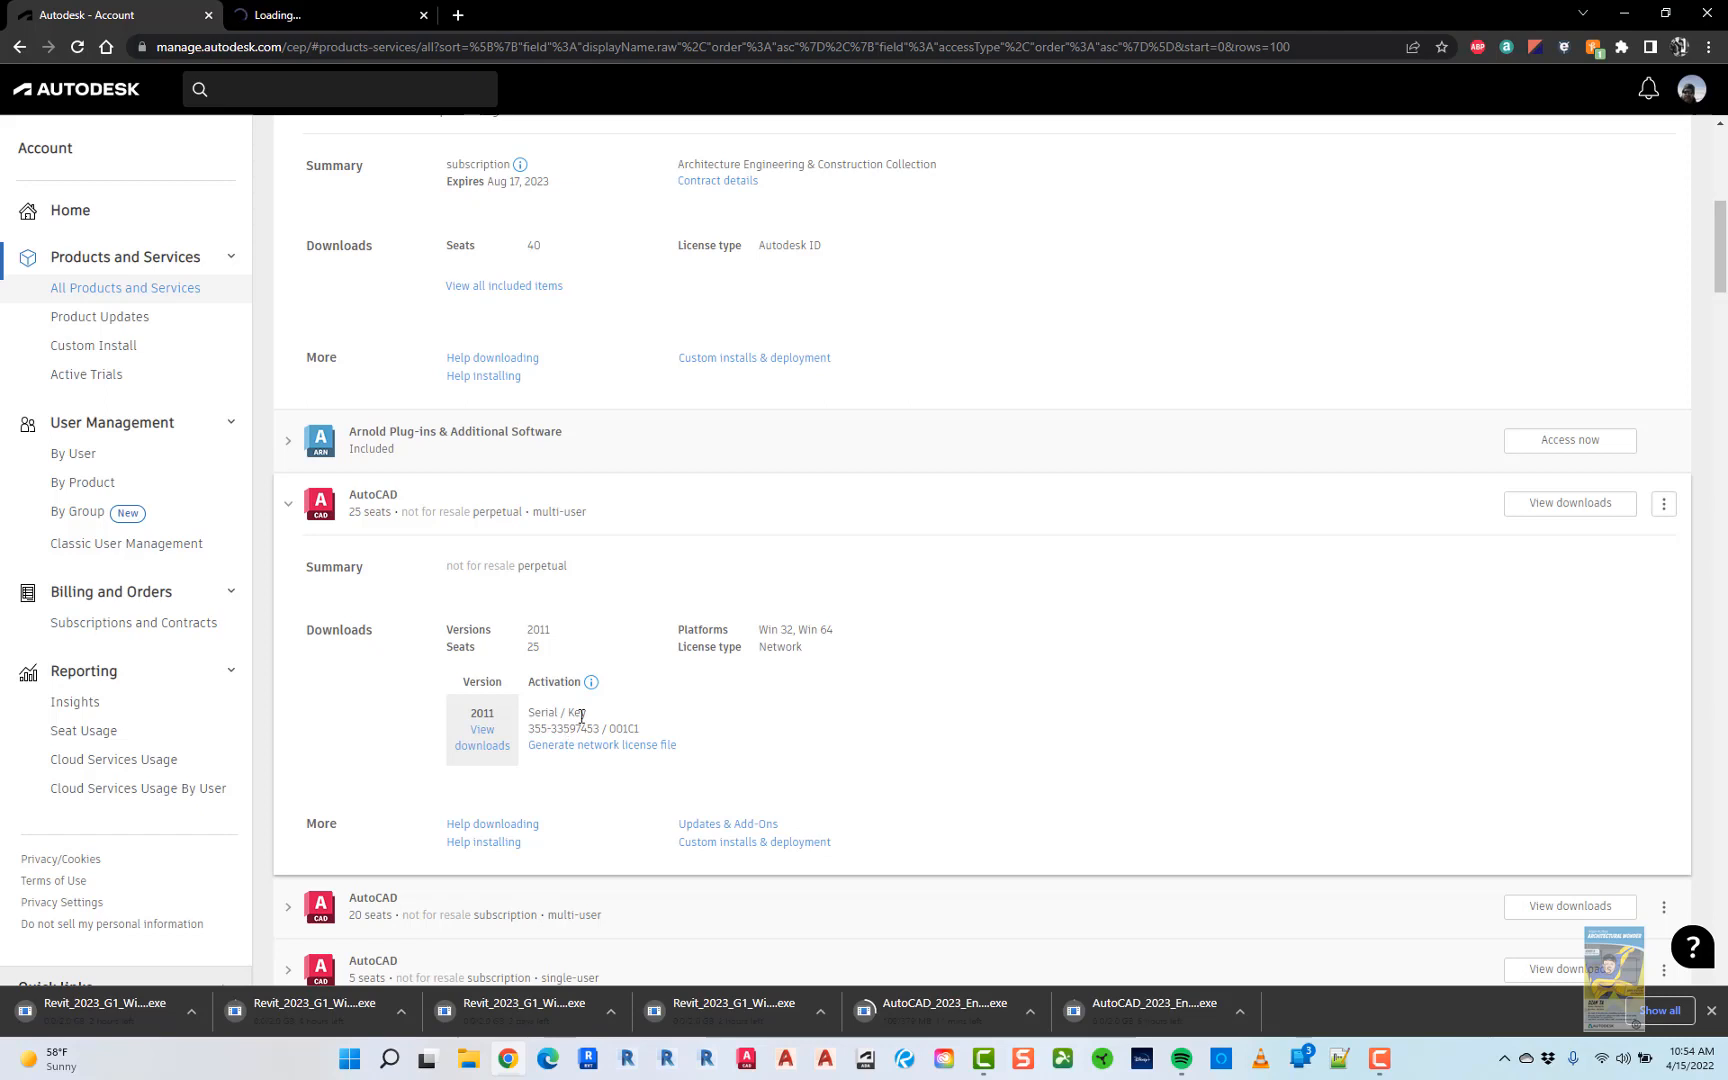
{"action": "scroll", "coordinate": [656, 656], "scroll_direction": "down", "scroll_amount": 2}
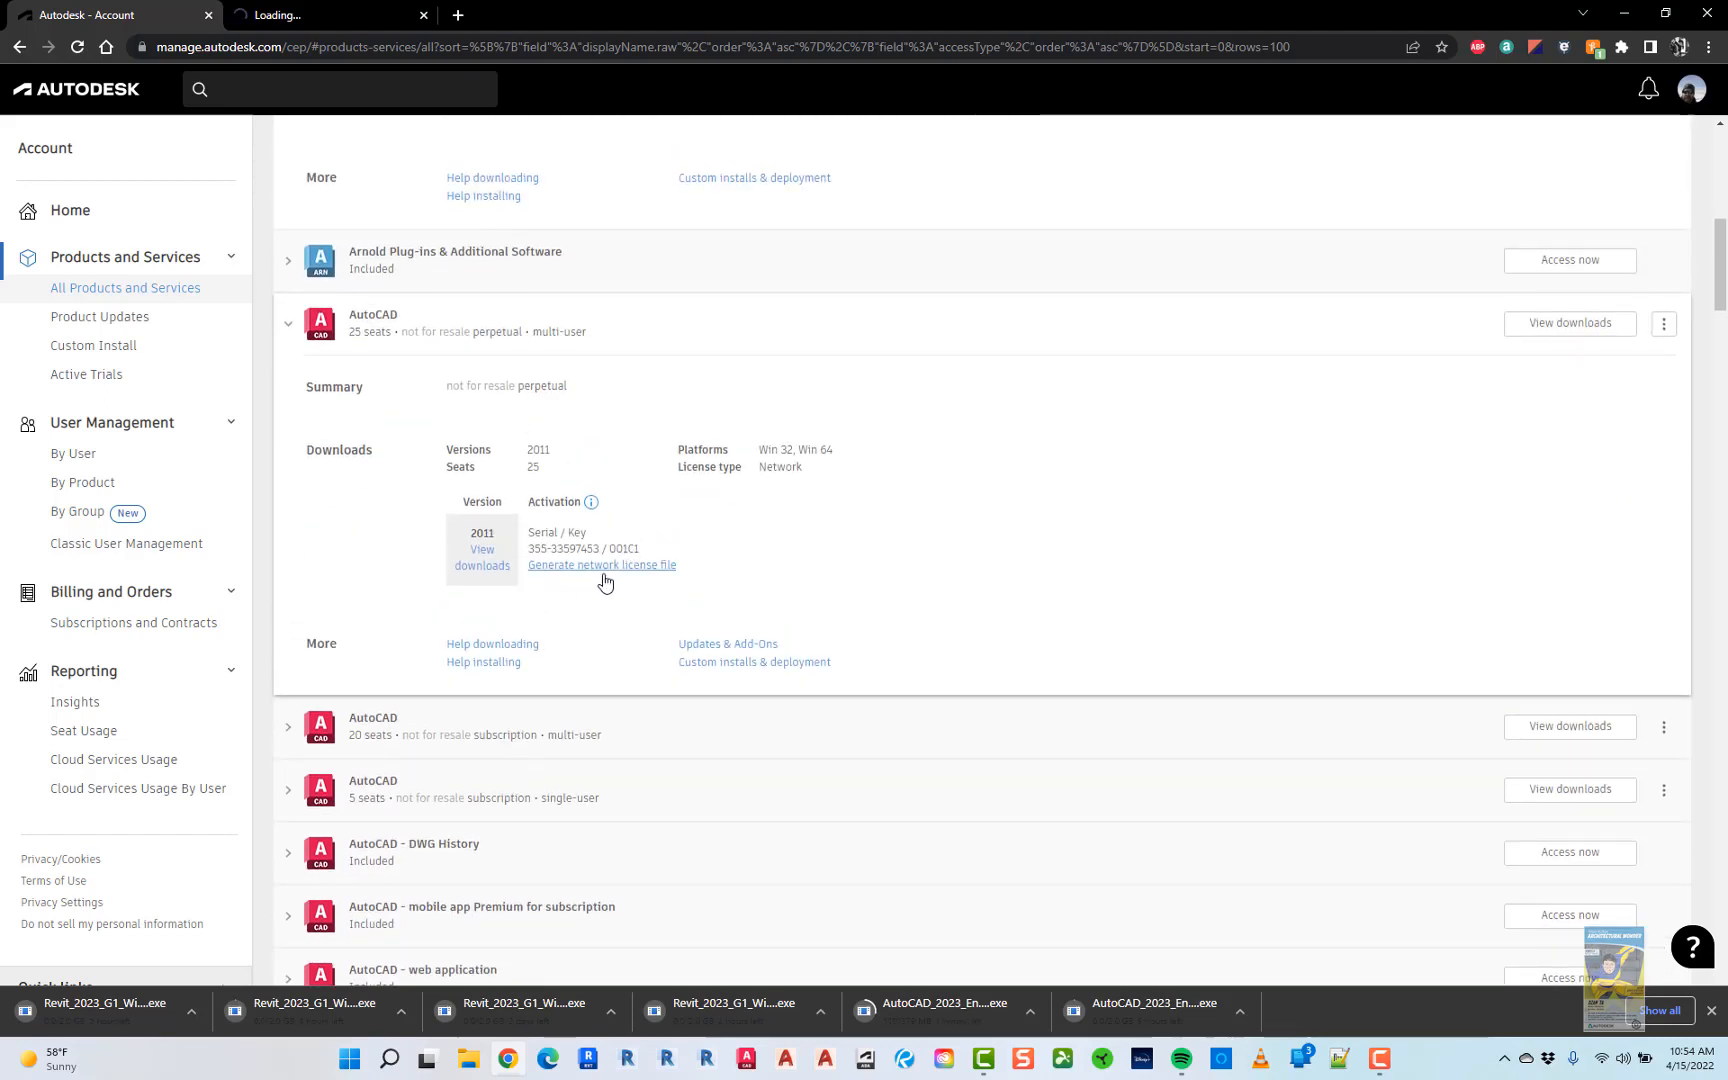
{"action": "scroll", "coordinate": [668, 578], "scroll_direction": "up", "scroll_amount": 7}
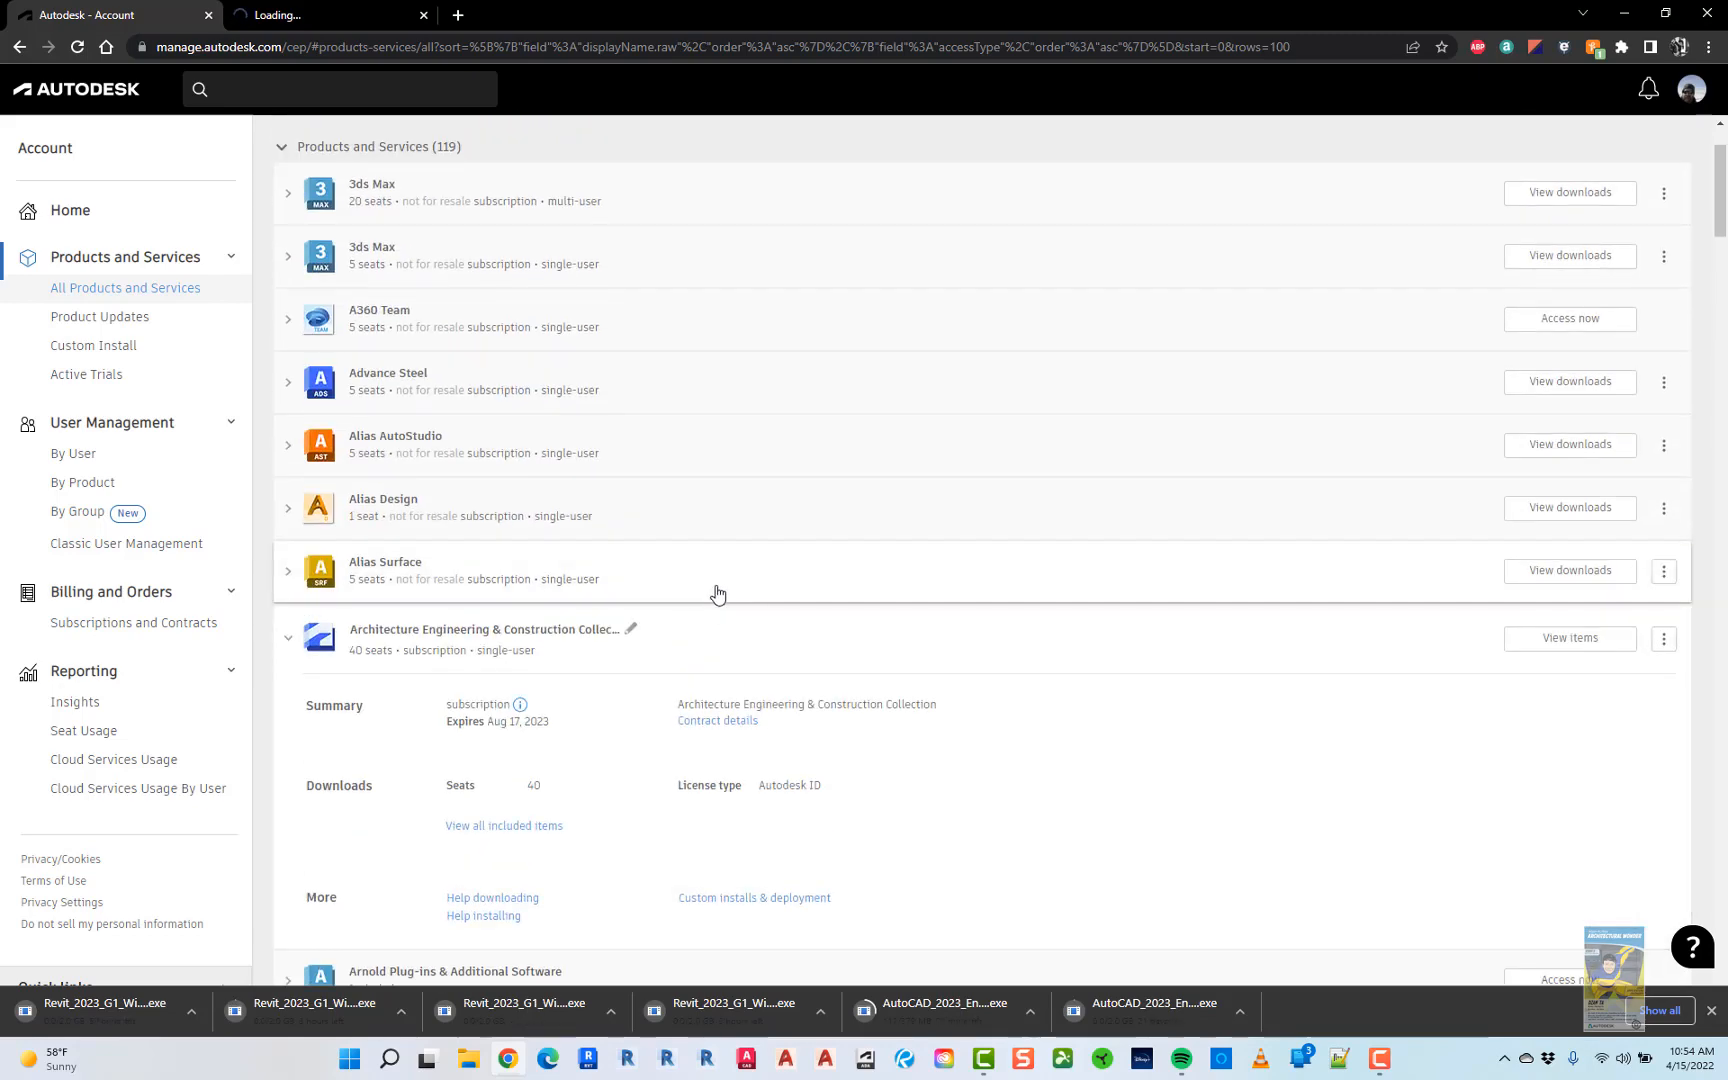
{"action": "scroll", "coordinate": [717, 594], "scroll_direction": "up", "scroll_amount": 1}
{"action": "left_click", "coordinate": [305, 731]}
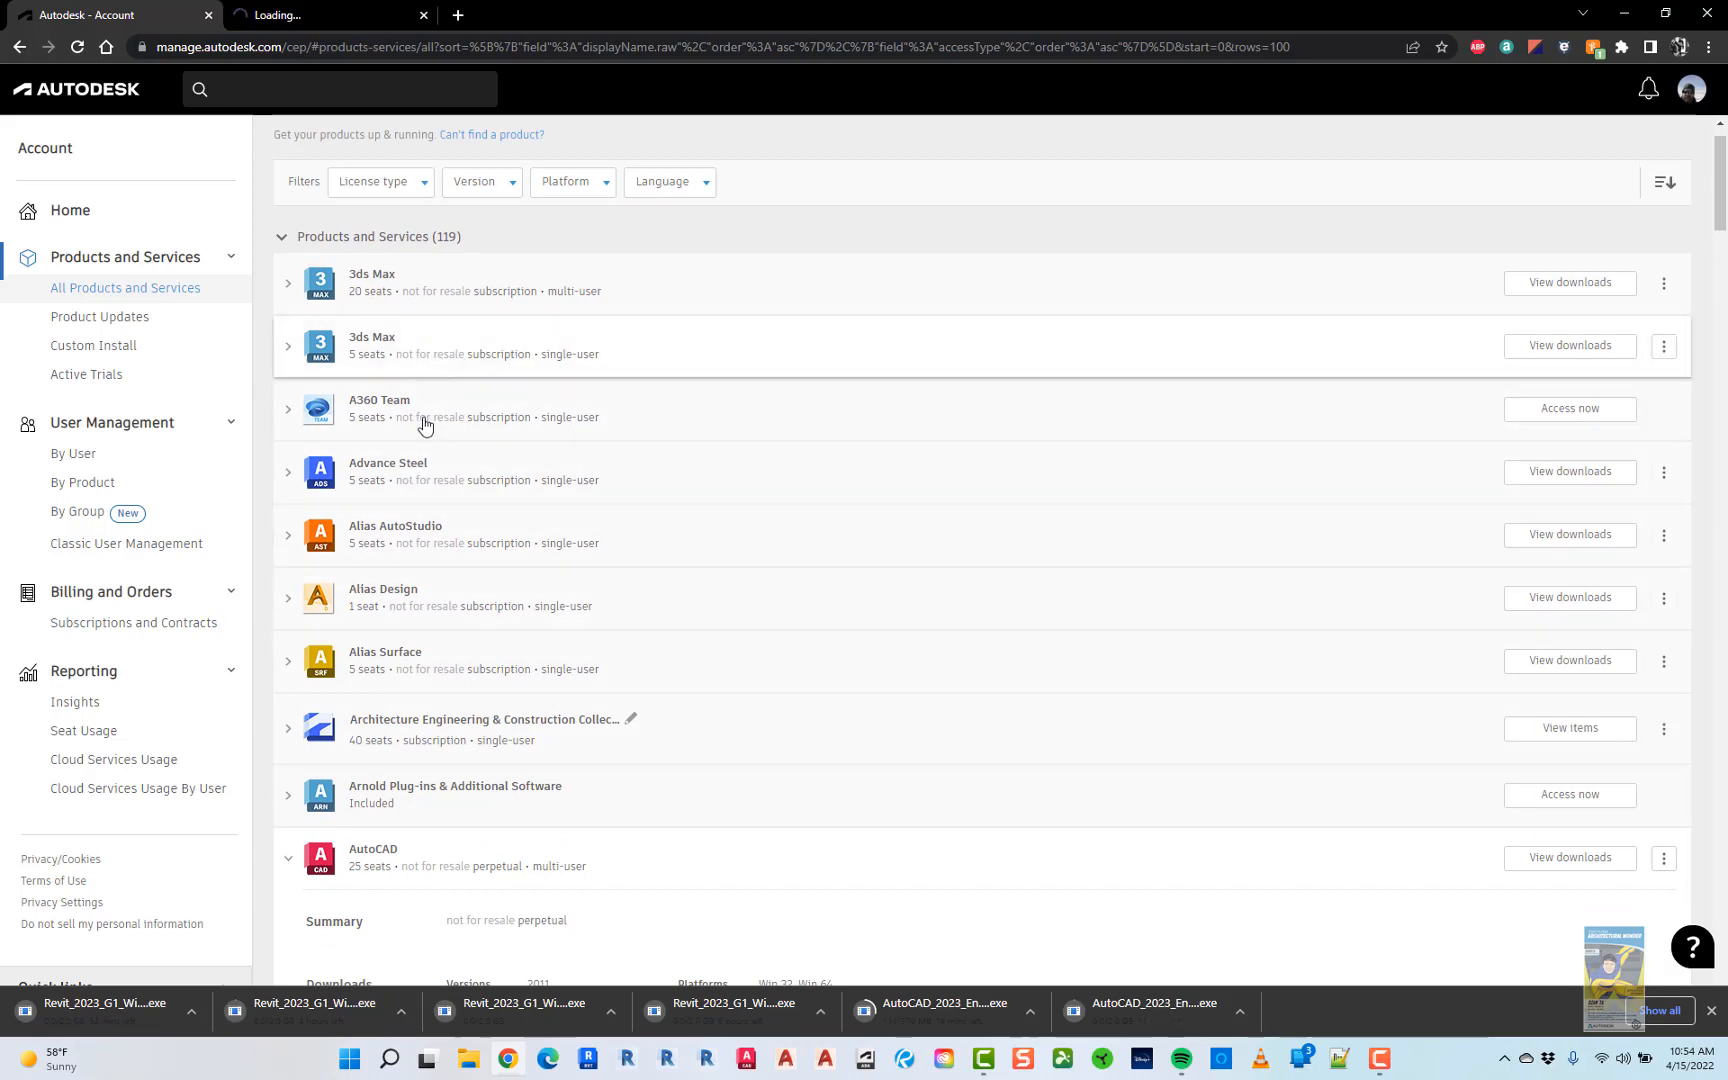
{"action": "left_click", "coordinate": [291, 862]}
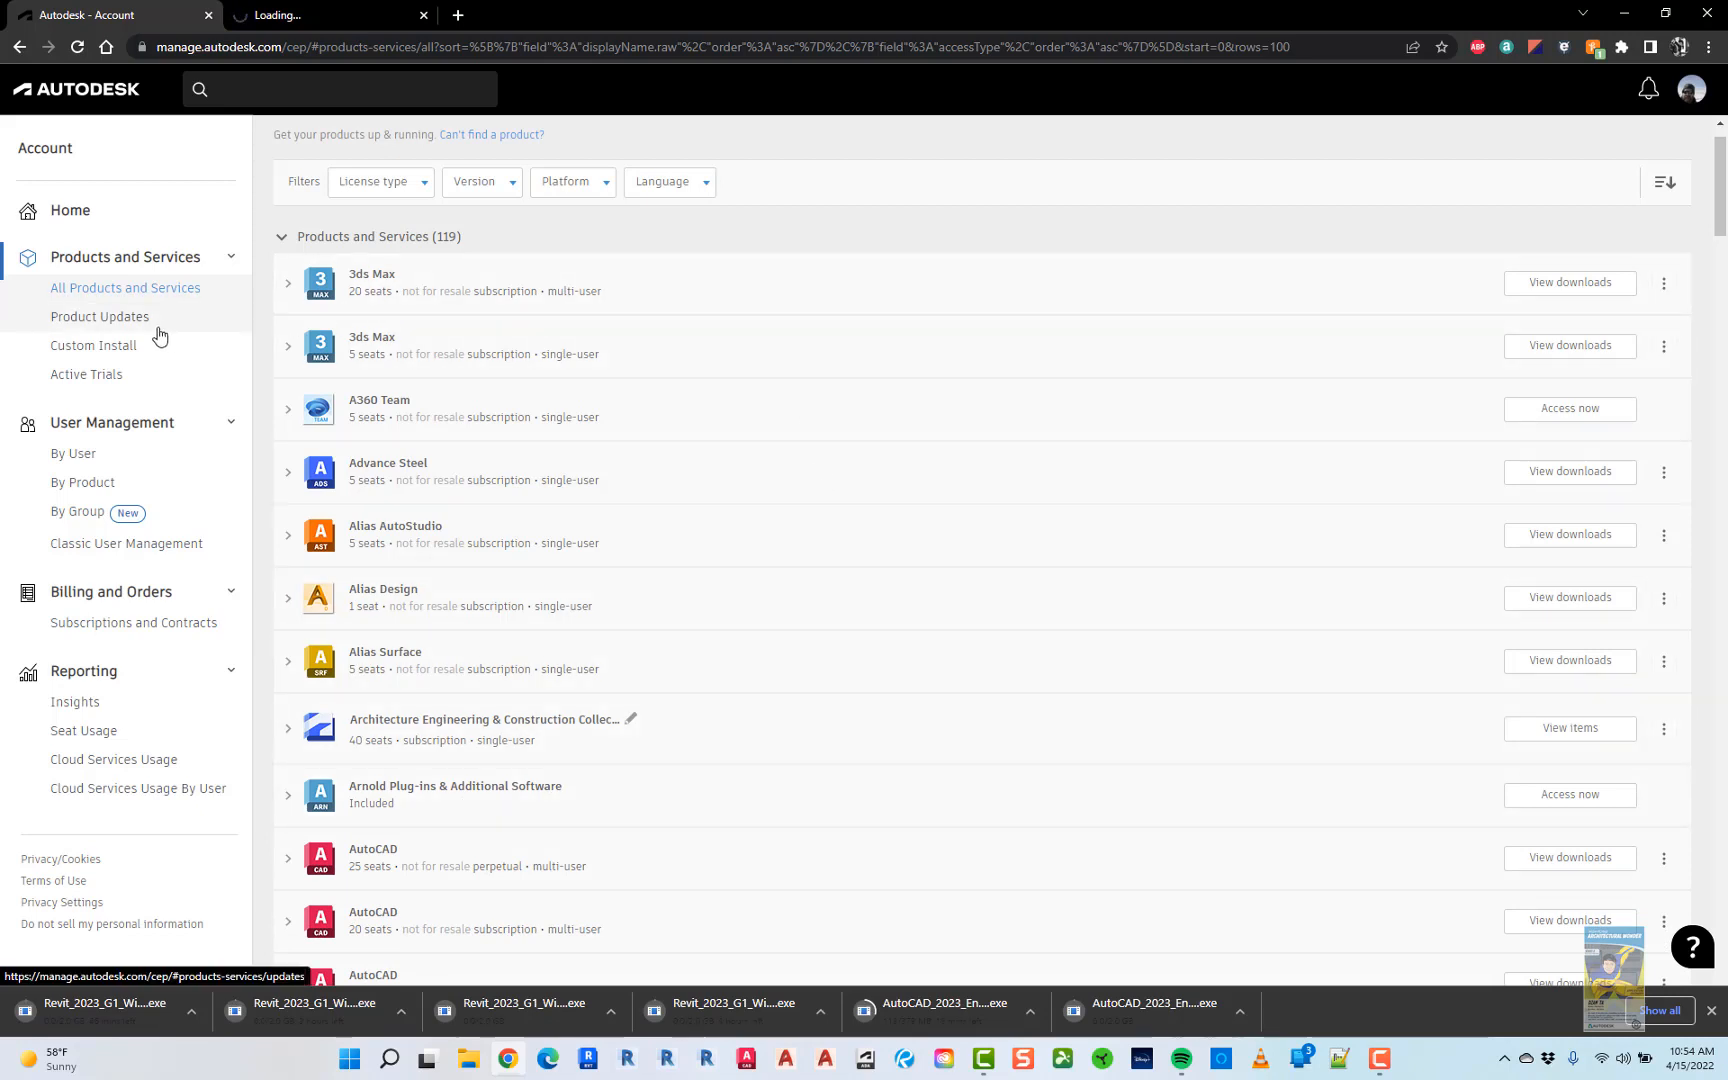
{"action": "left_click", "coordinate": [95, 318]}
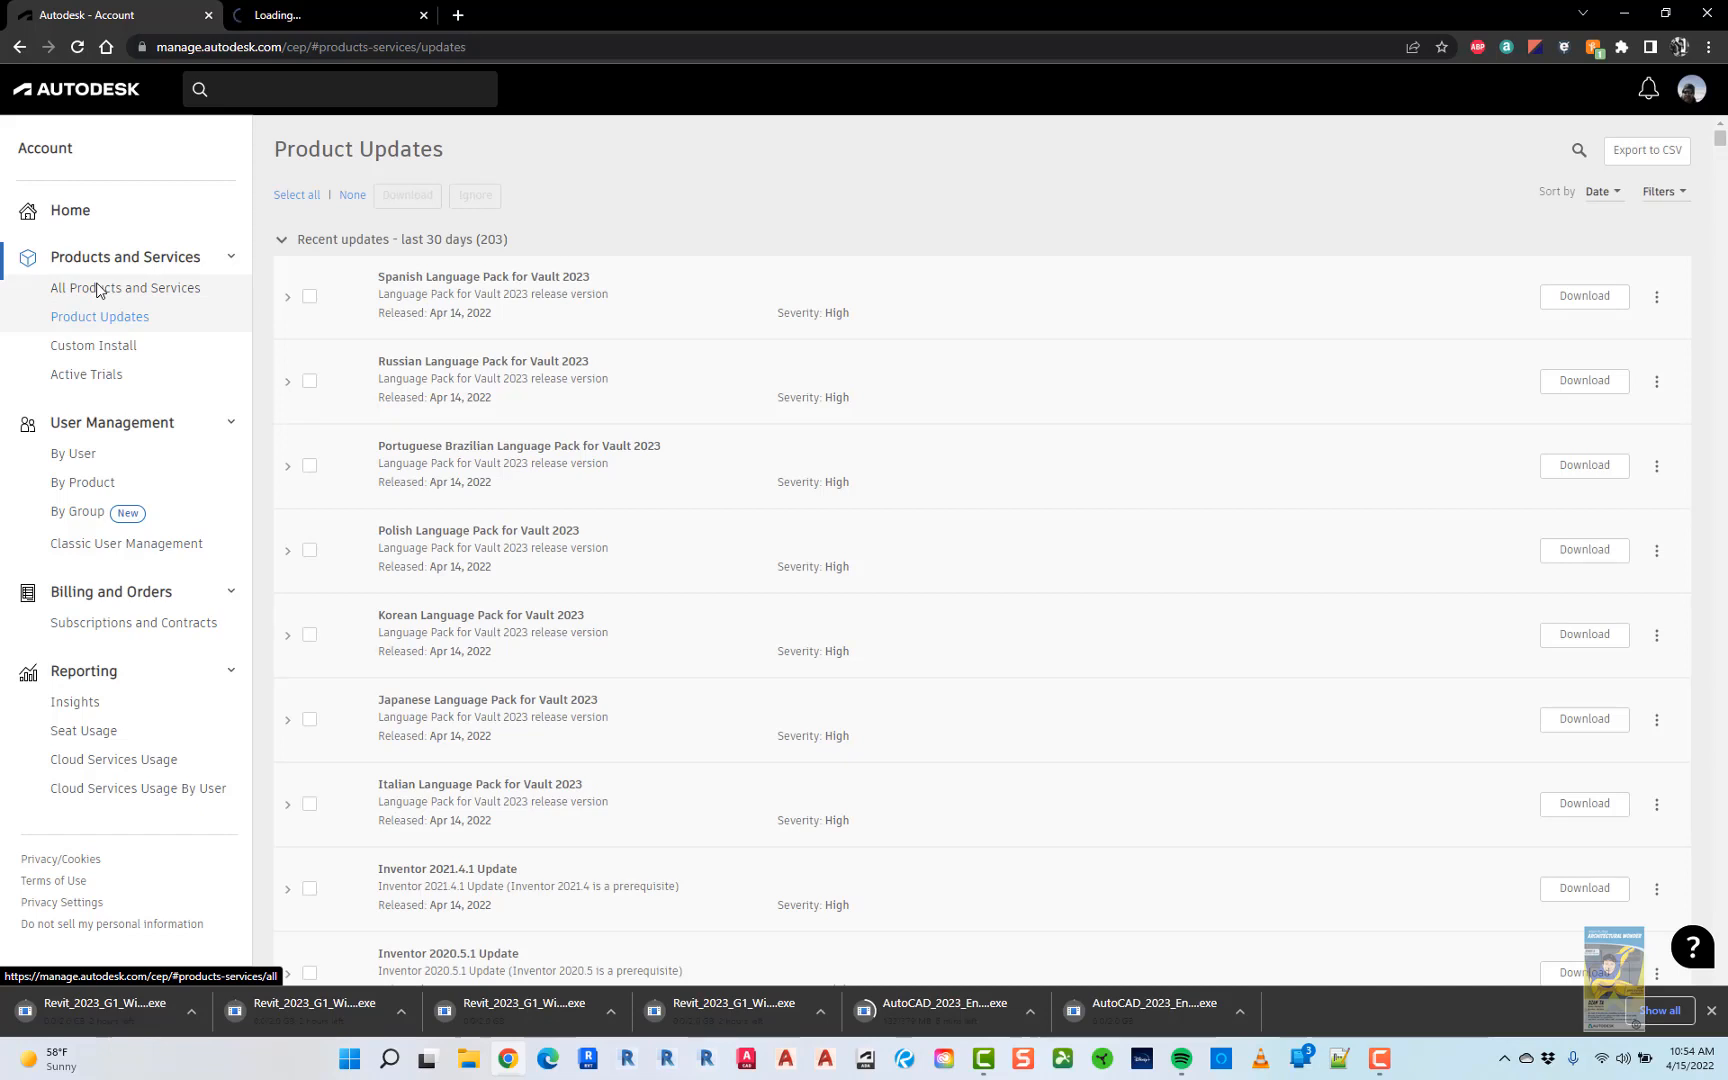
{"action": "left_click", "coordinate": [162, 287]}
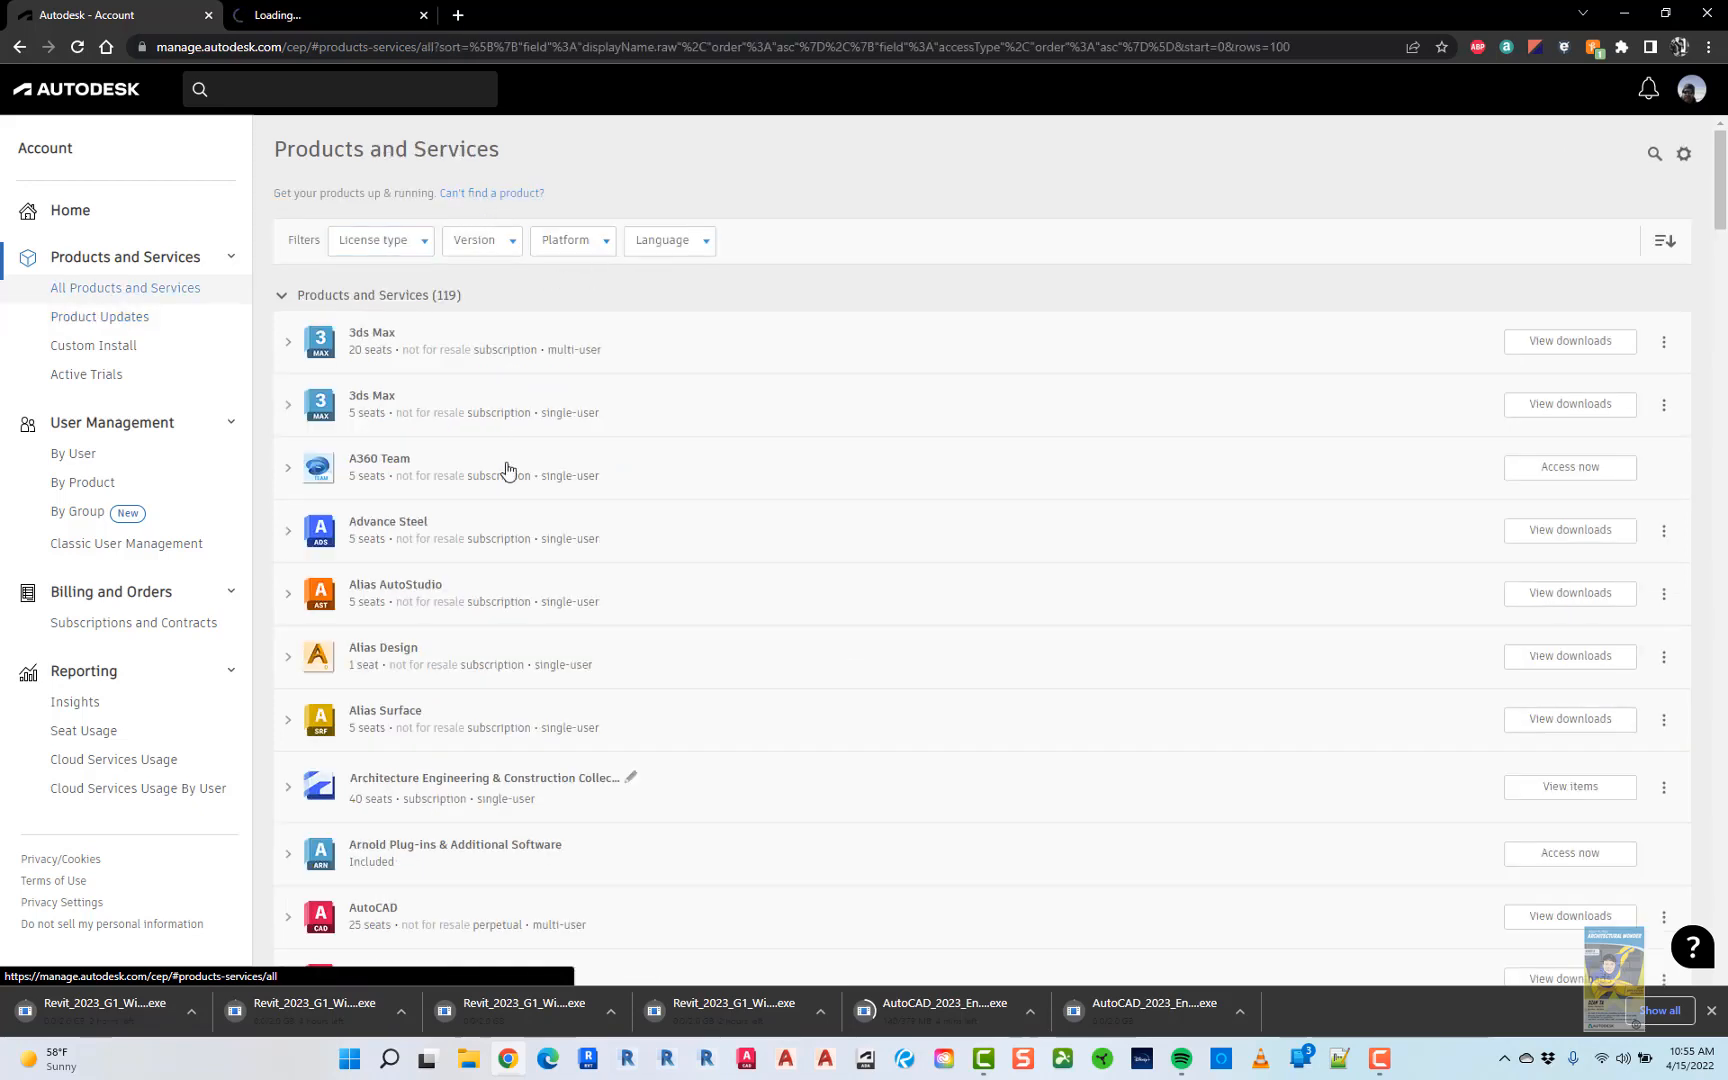
- Expand the 20-seat 3ds Max entry and view its Version 2023 serial number and product key
{"action": "left_click", "coordinate": [290, 347]}
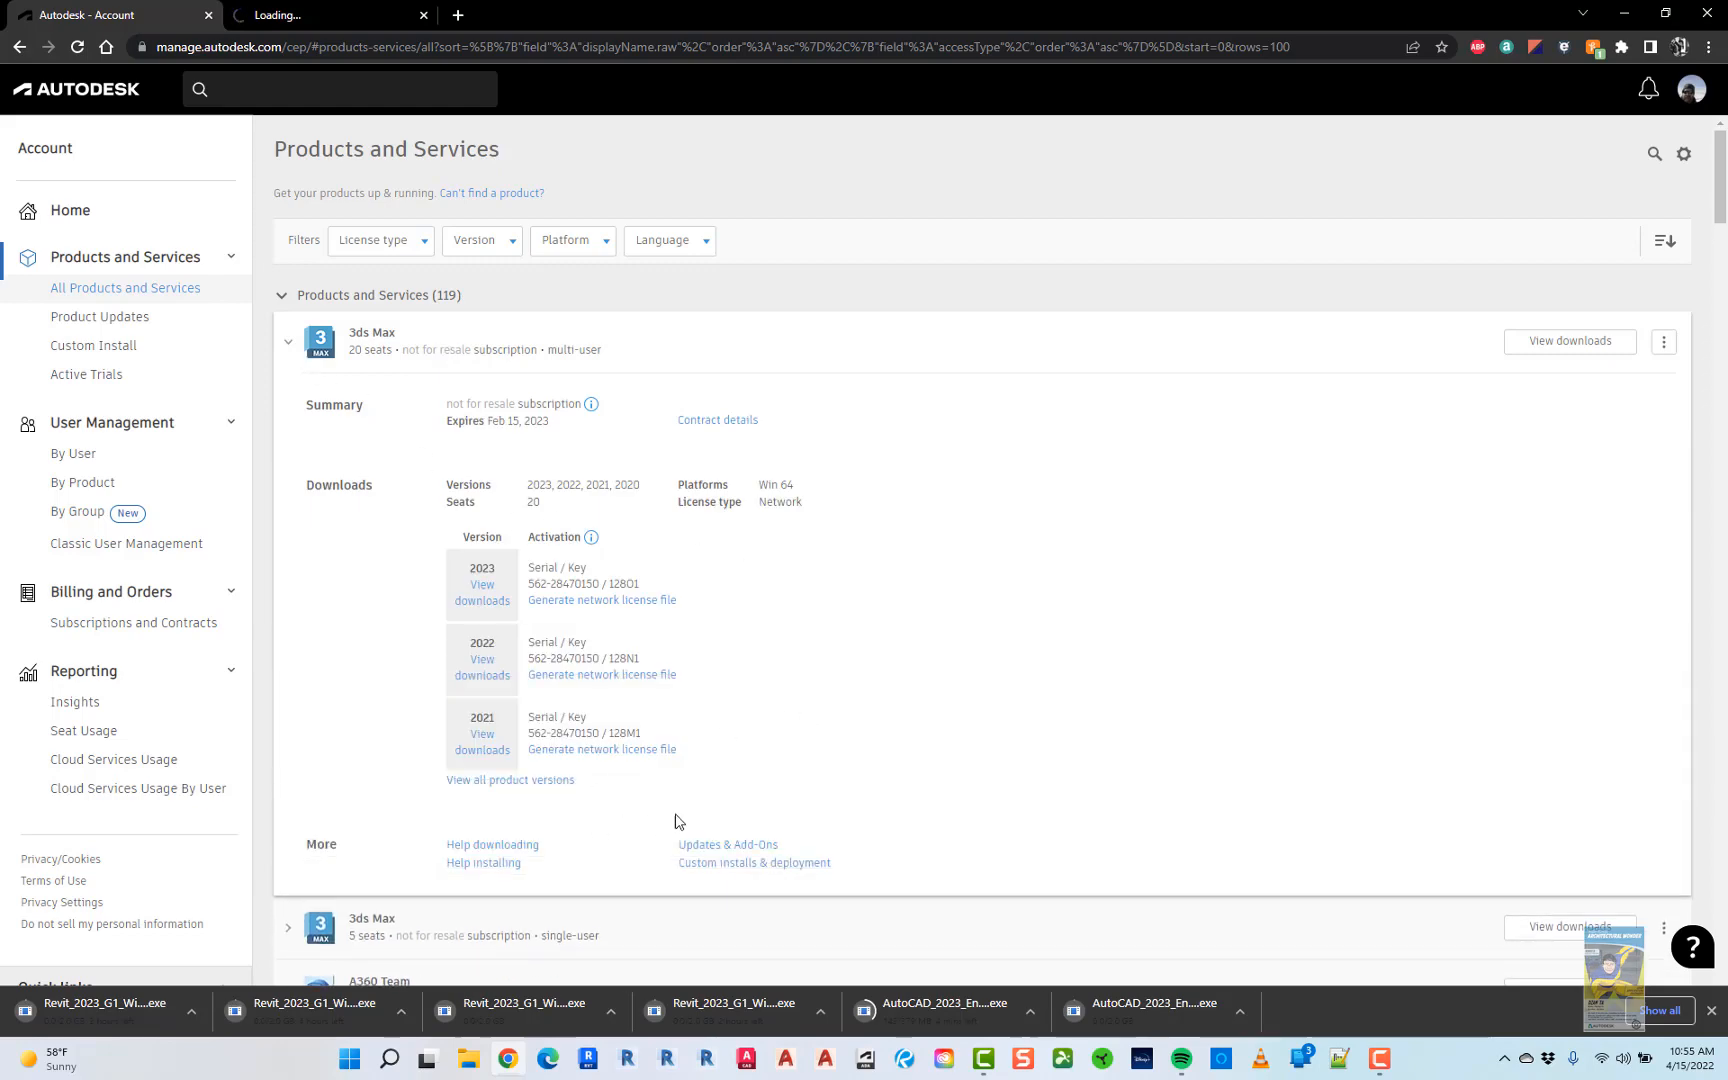
{"action": "left_click", "coordinate": [703, 848]}
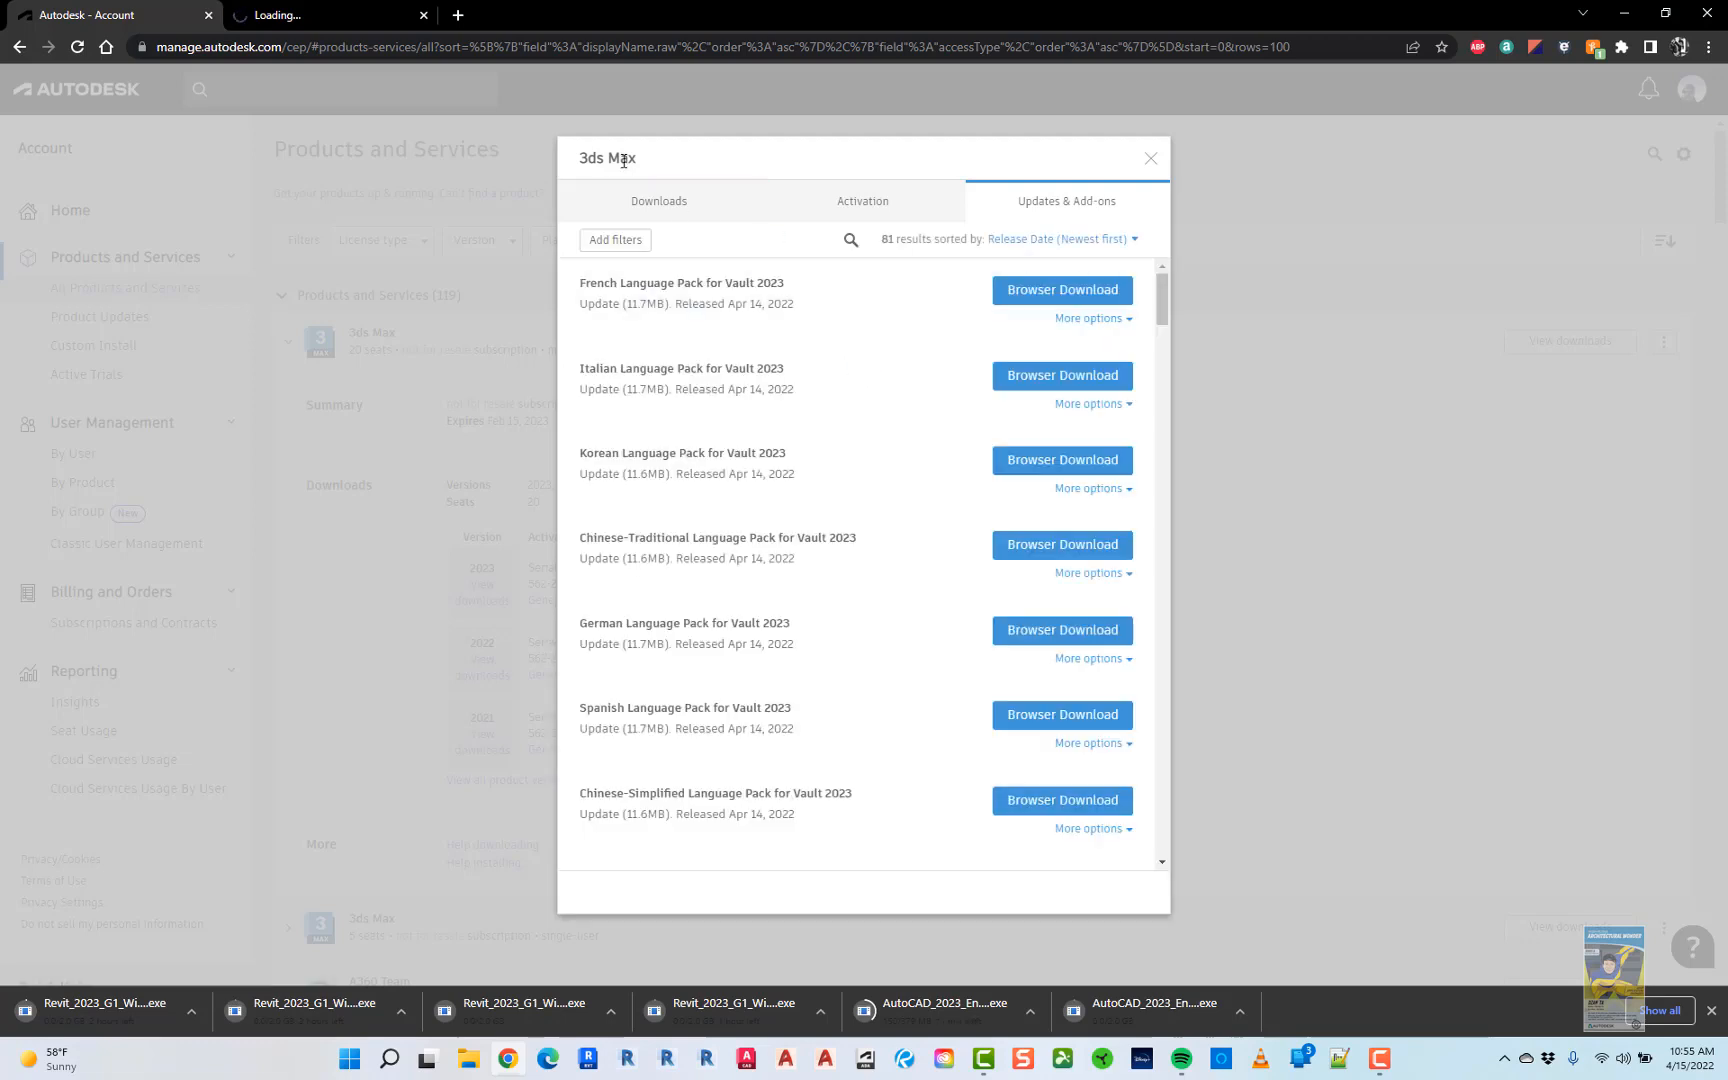
{"action": "left_click", "coordinate": [880, 206]}
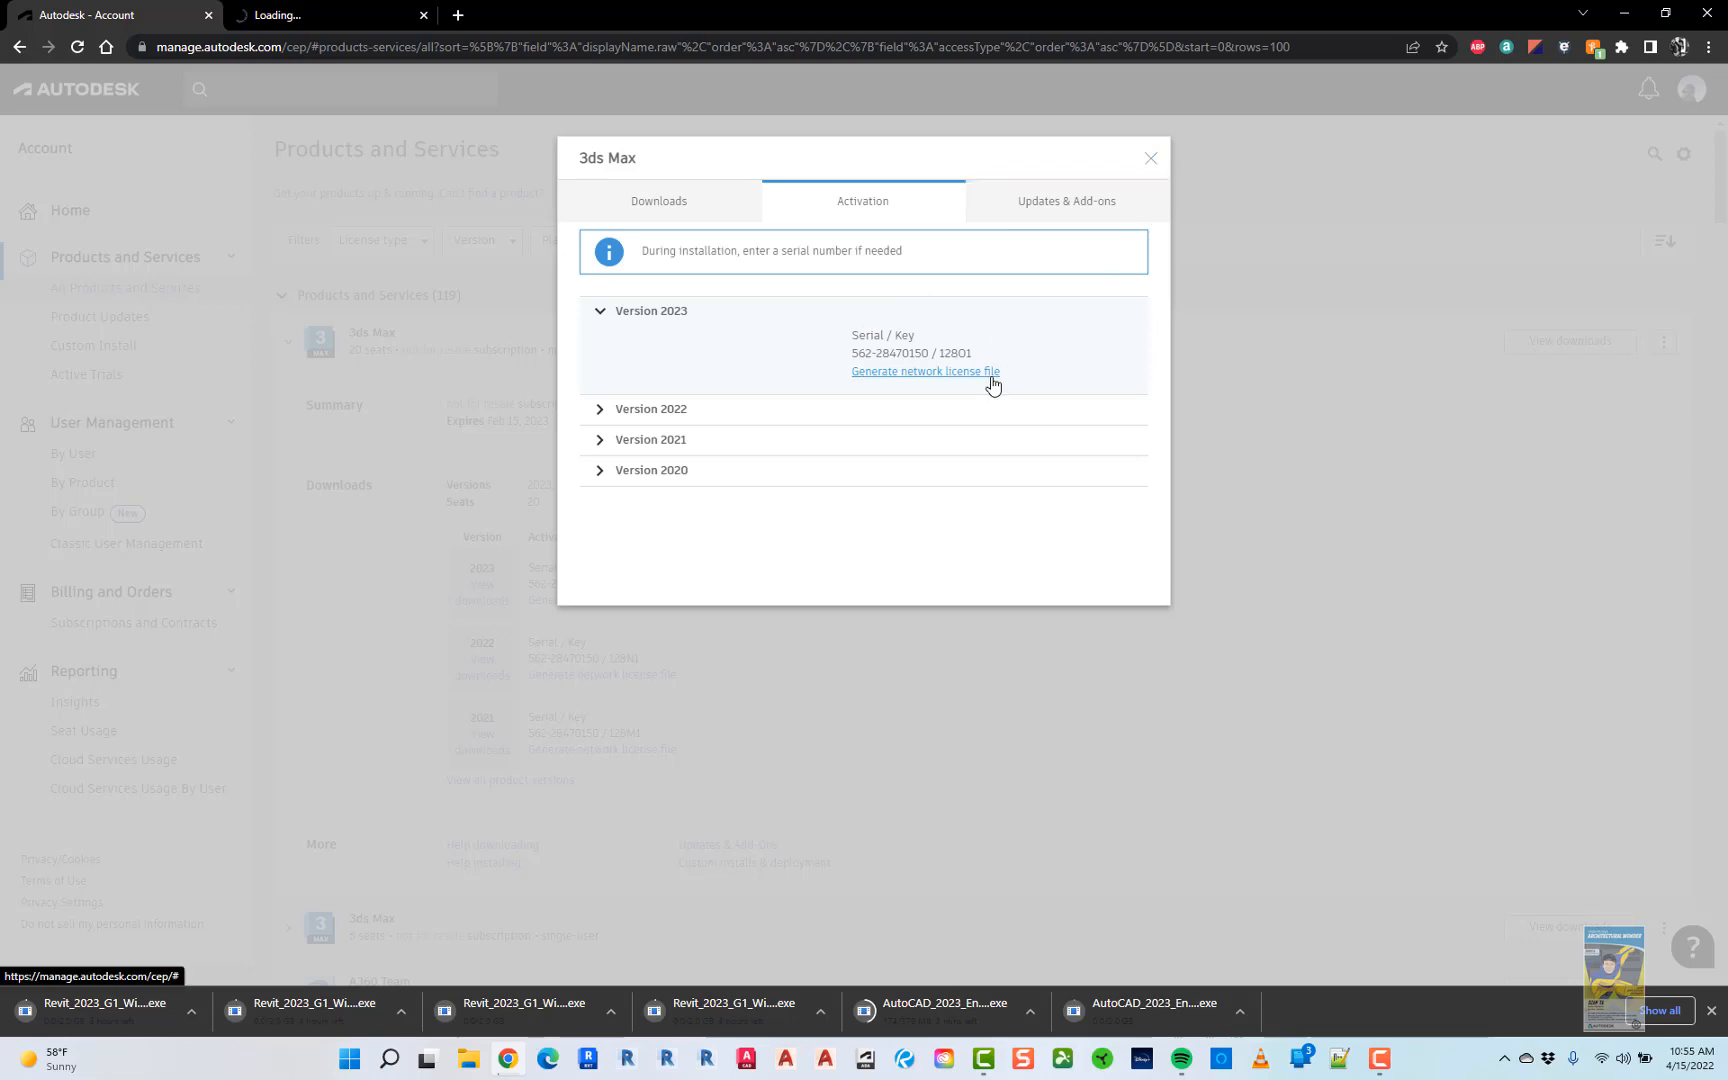
- Close the 3ds Max activation details window
{"action": "left_click", "coordinate": [1151, 160]}
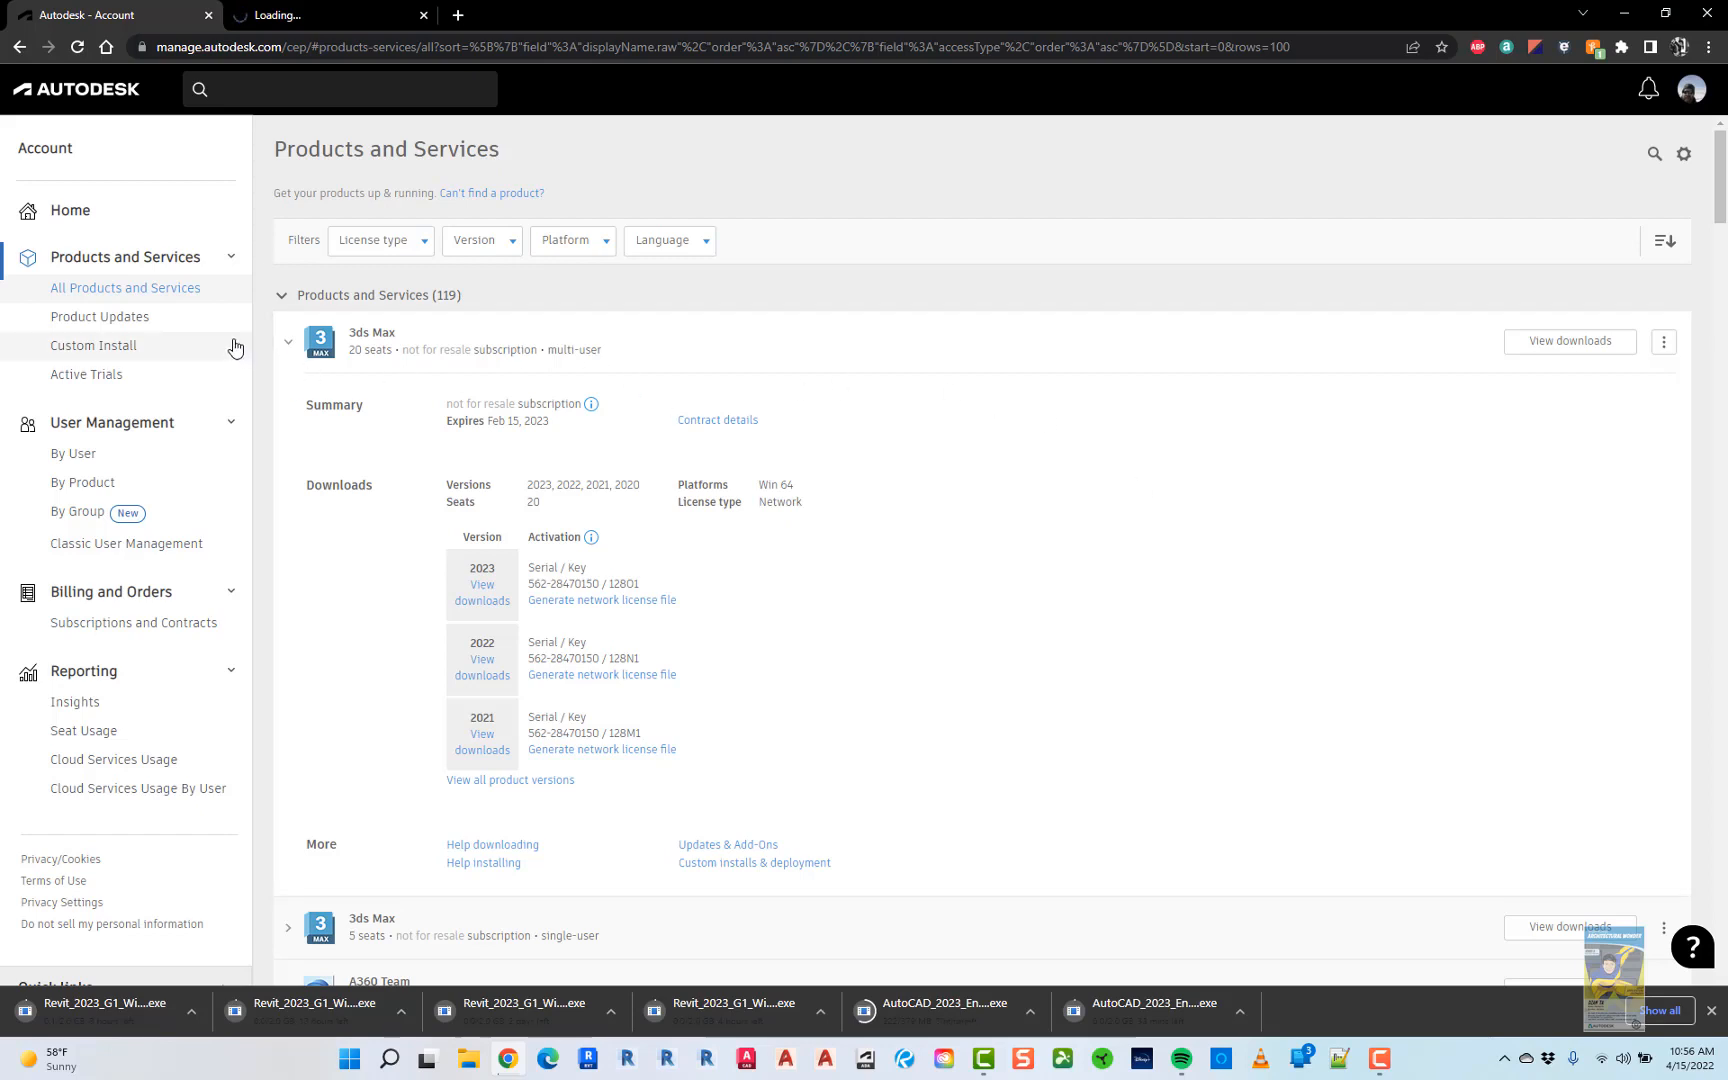
- Open the Custom Install page and view the browser's downloads list of Revit and AutoCAD installers
{"action": "left_click", "coordinate": [110, 352]}
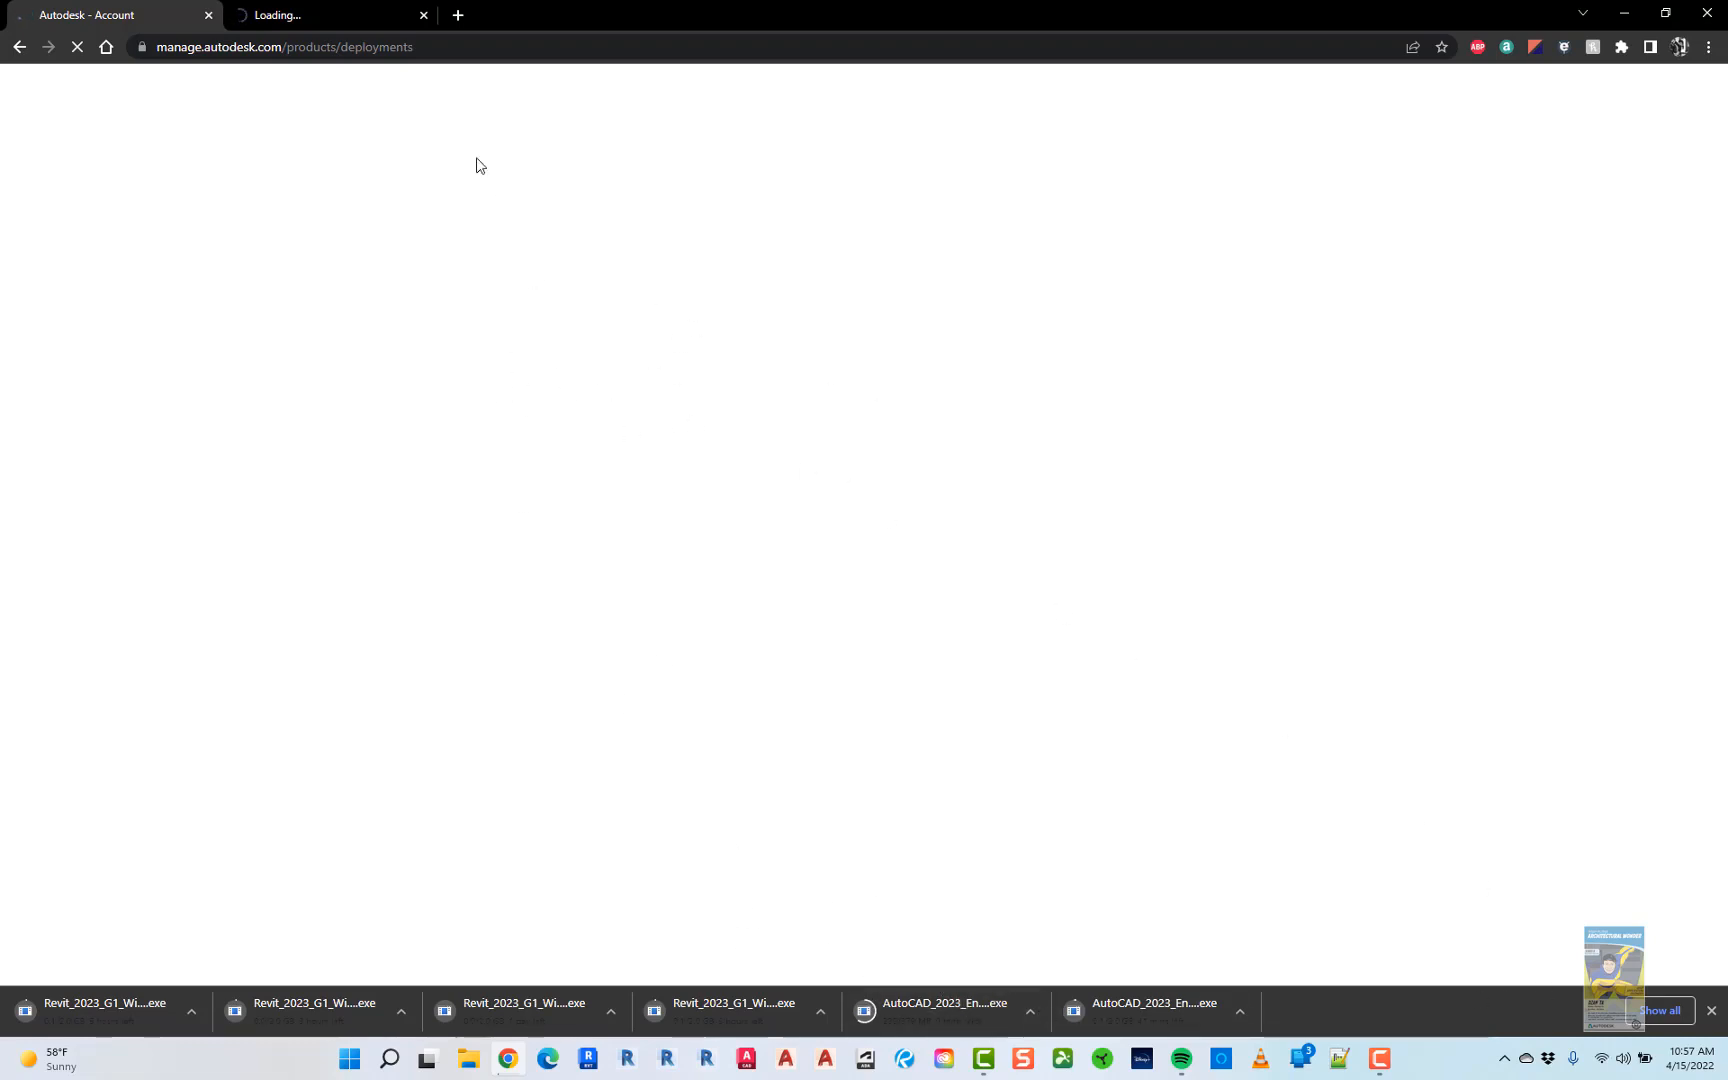
{"action": "left_click", "coordinate": [1672, 1013]}
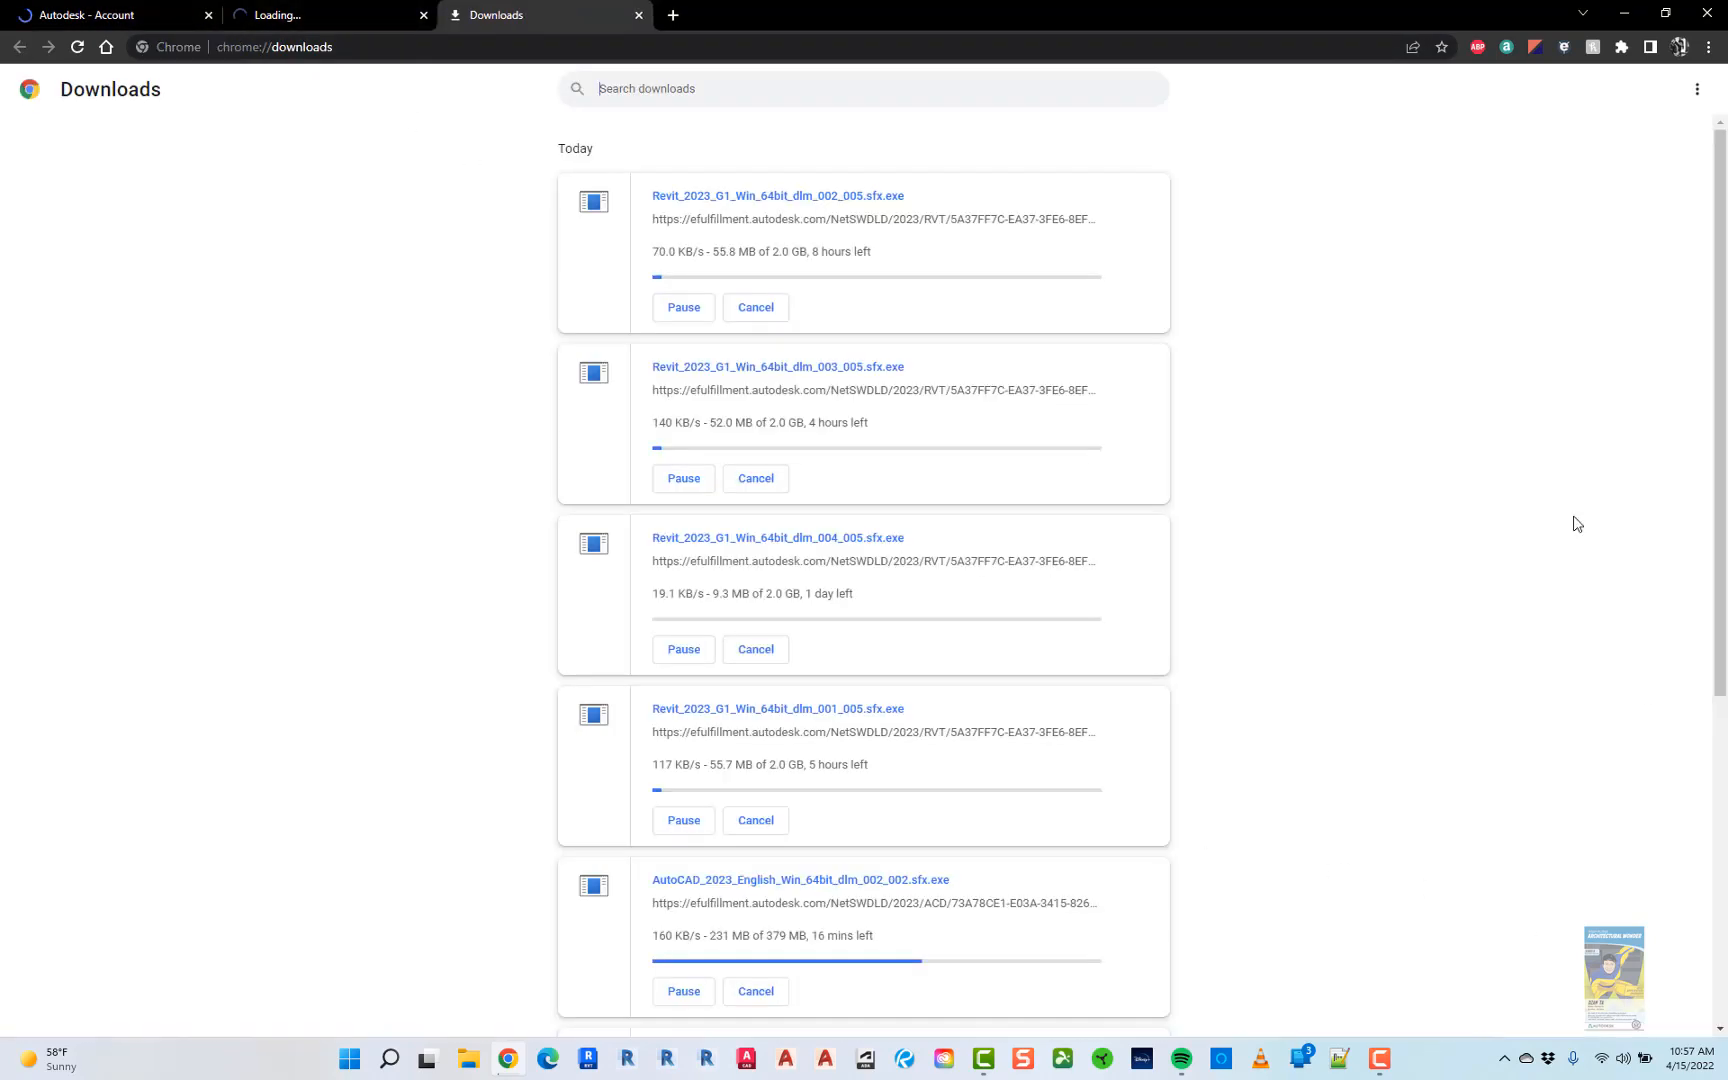
- From the downloads list, cancel the in-progress Revit 2023 and AutoCAD 2023 installer downloads
{"action": "left_click", "coordinate": [1697, 90]}
{"action": "left_click", "coordinate": [1630, 96]}
{"action": "left_click", "coordinate": [775, 315]}
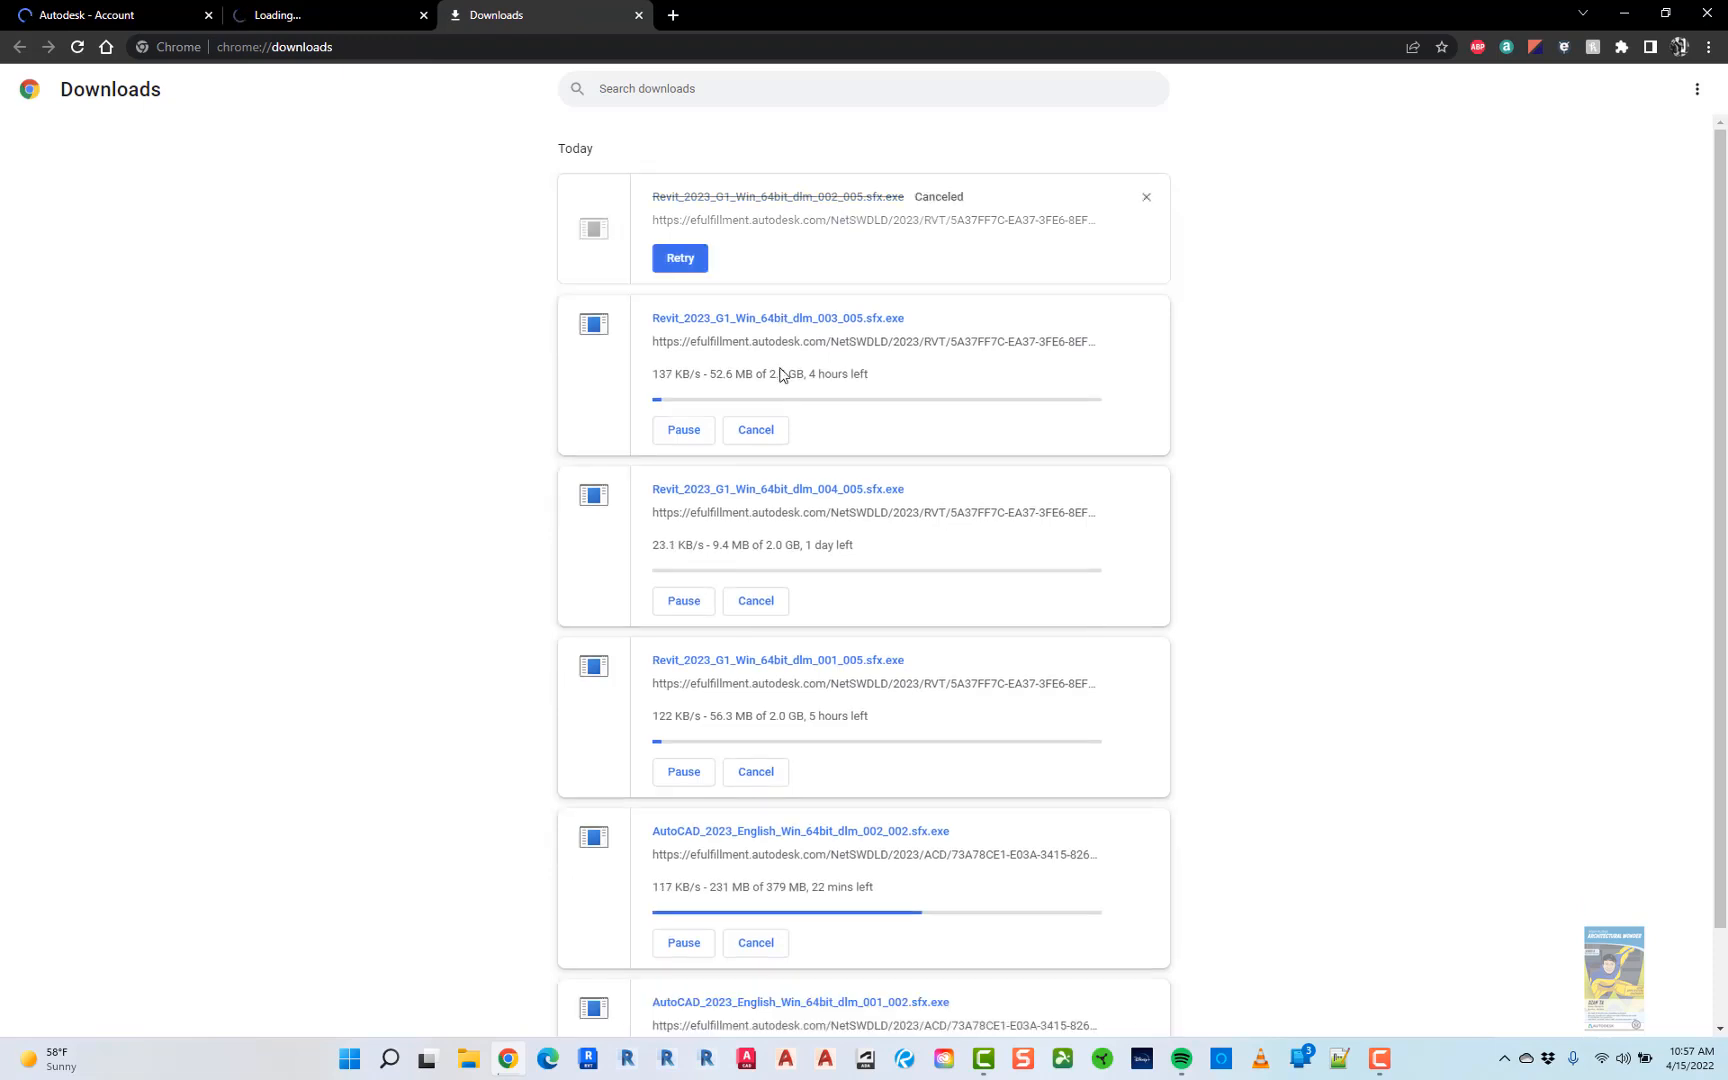
{"action": "left_click", "coordinate": [758, 310]}
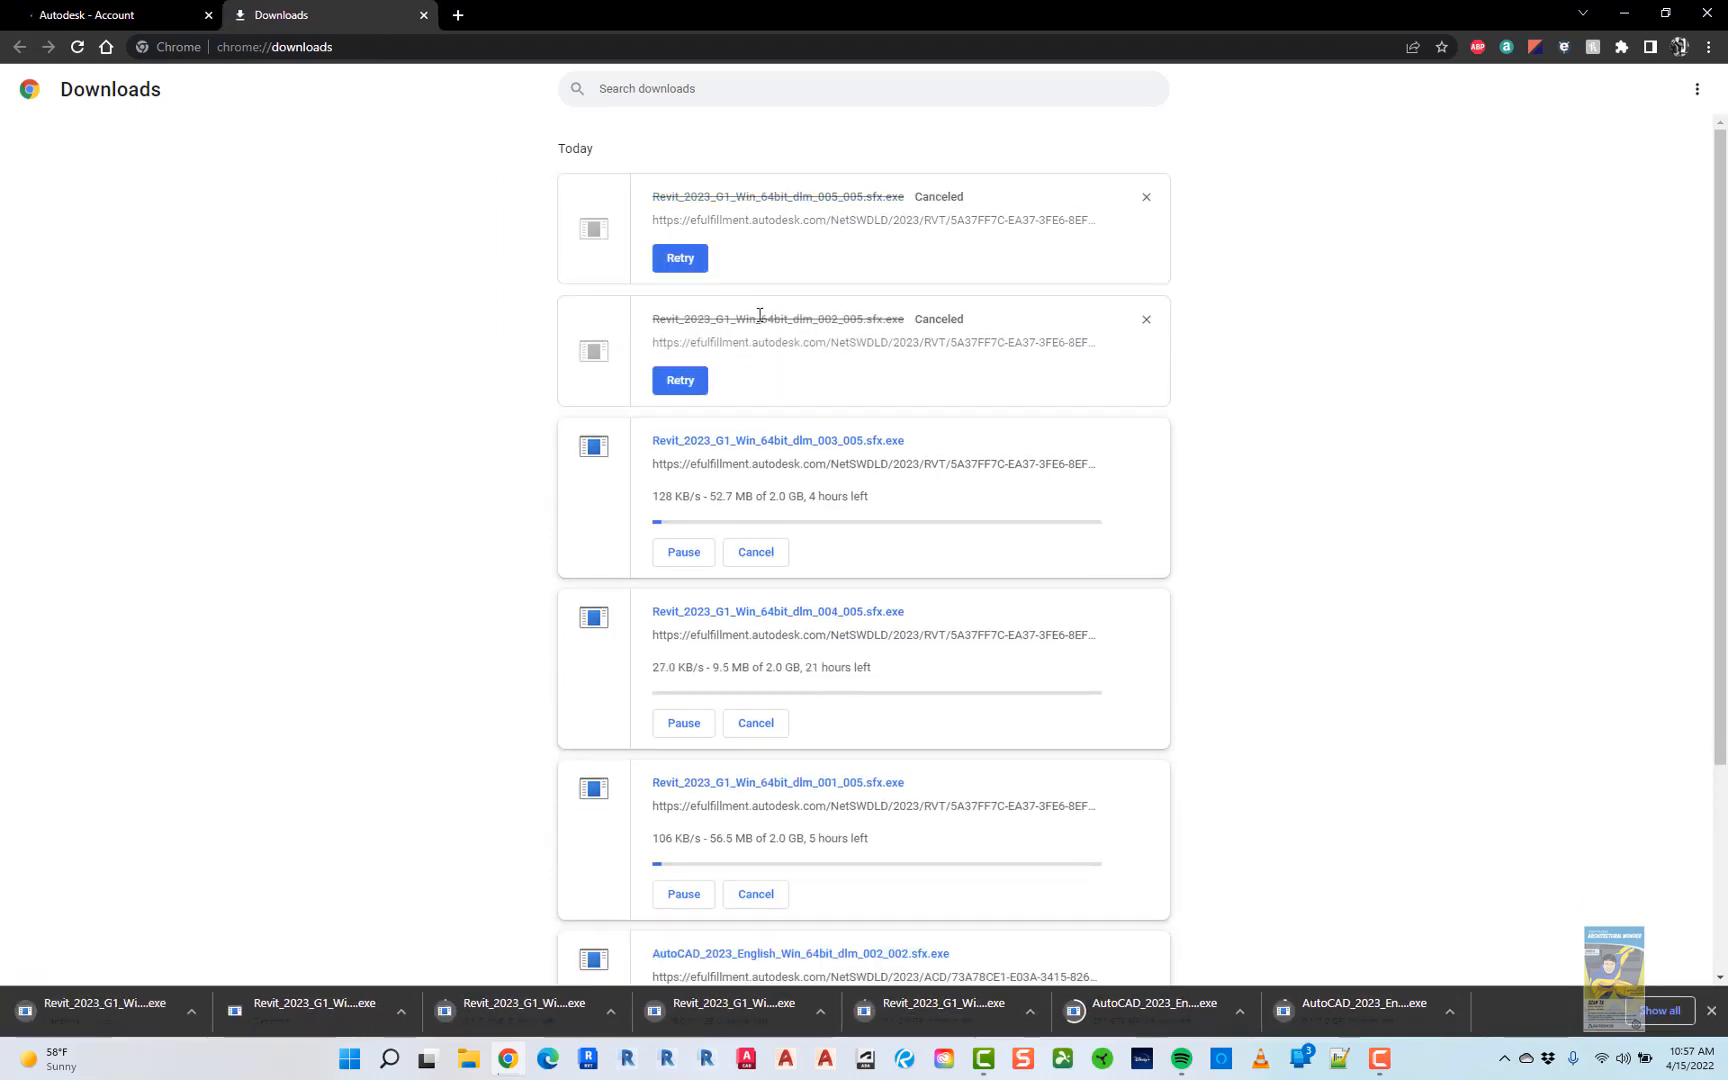
{"action": "left_click", "coordinate": [750, 553]}
{"action": "left_click", "coordinate": [752, 672]}
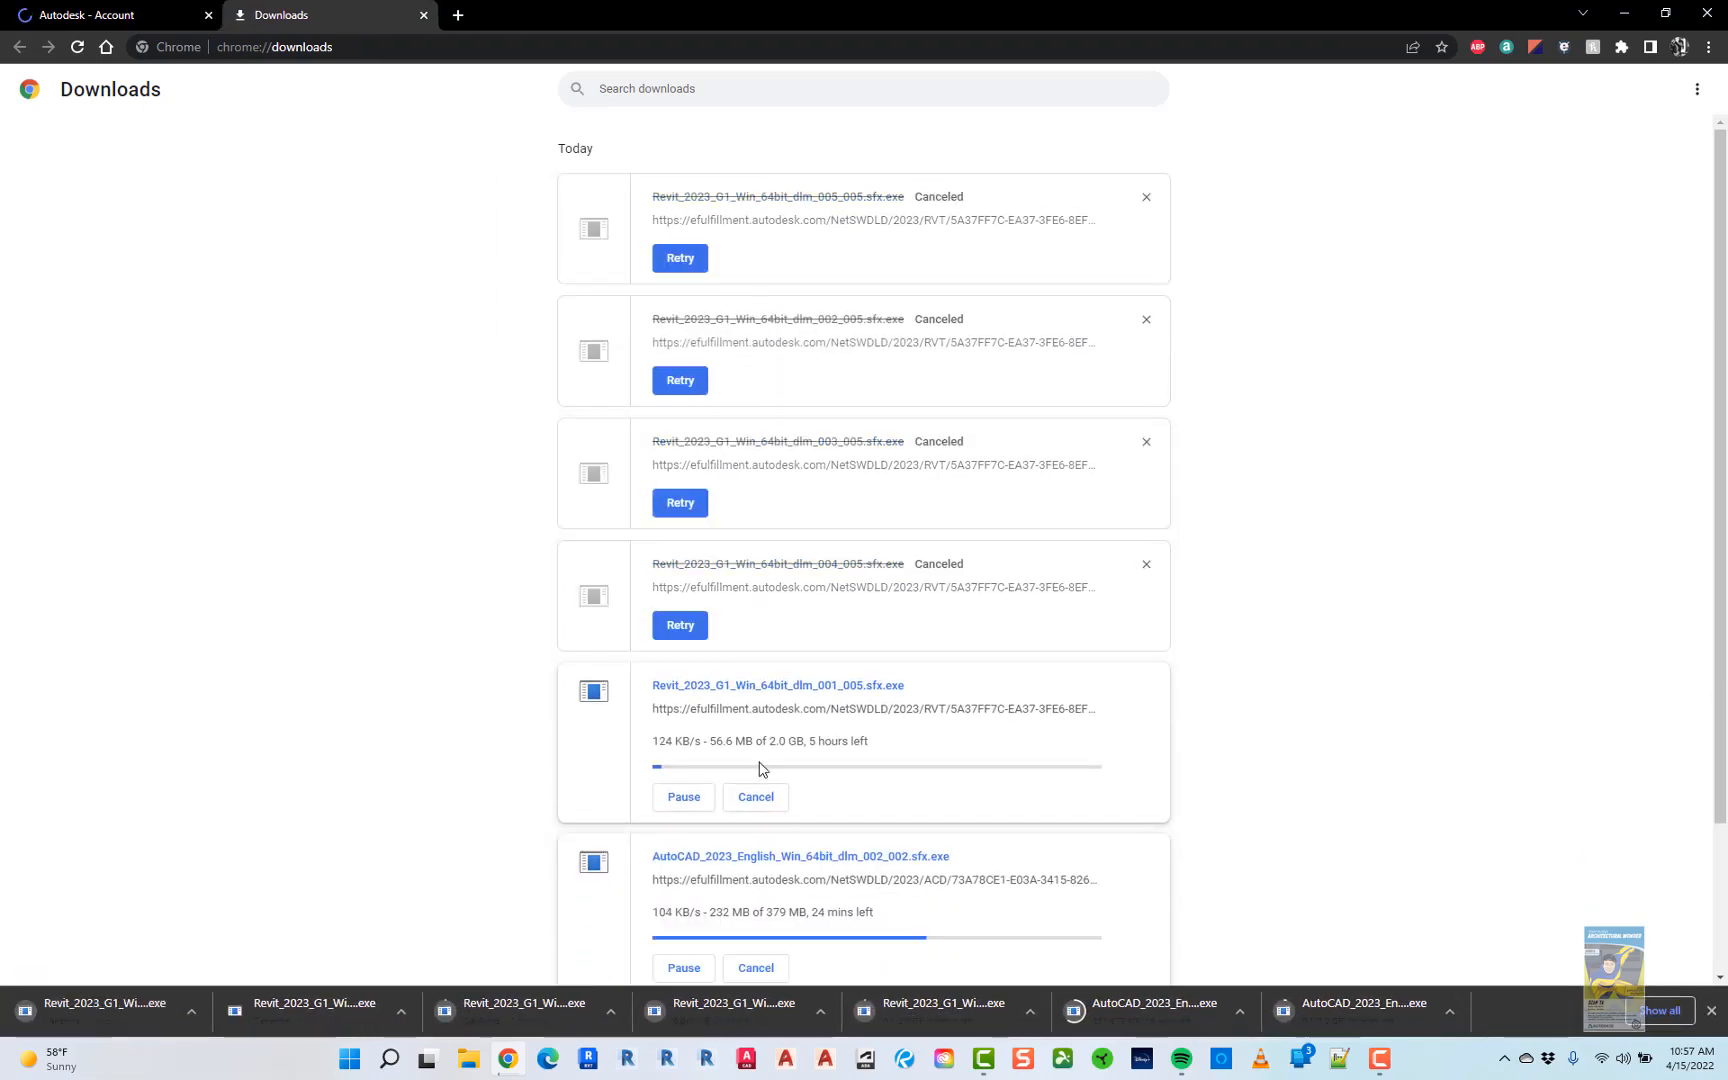
{"action": "left_click", "coordinate": [756, 797]}
{"action": "left_click", "coordinate": [756, 918]}
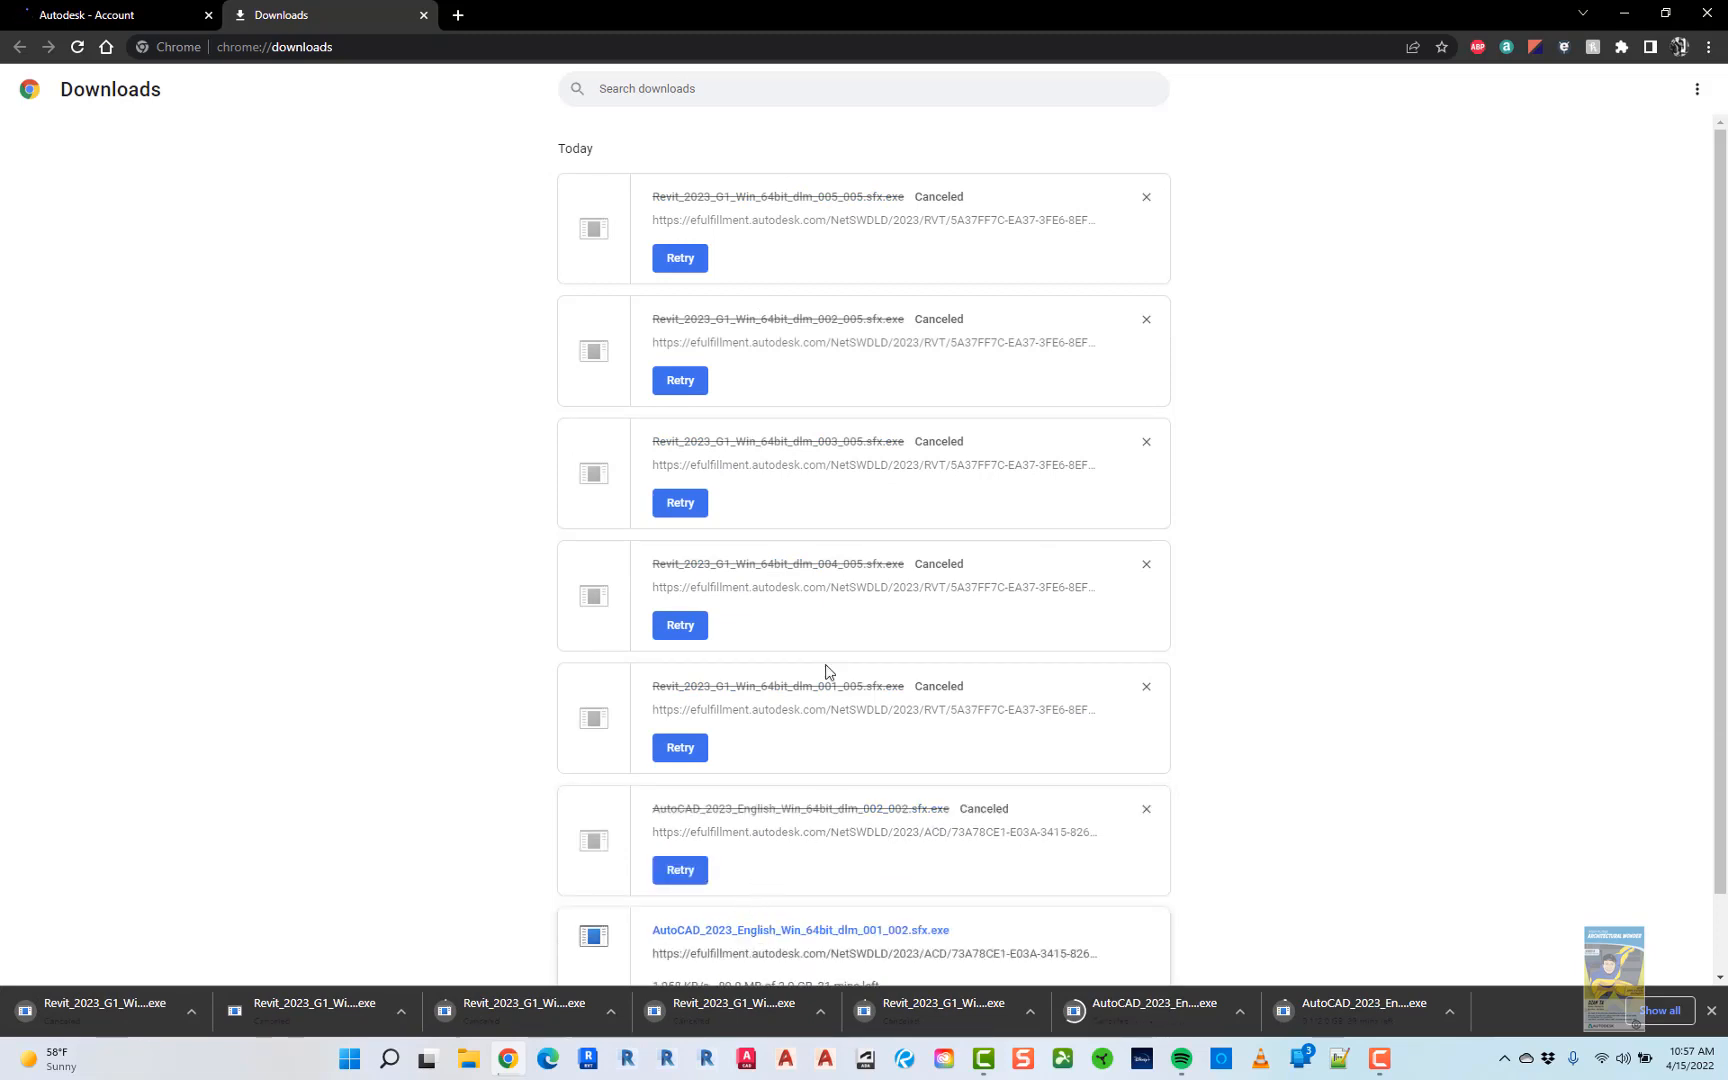
- Remove the six canceled downloads from the Downloads list
{"action": "left_click", "coordinate": [1144, 200]}
{"action": "left_click", "coordinate": [1144, 202]}
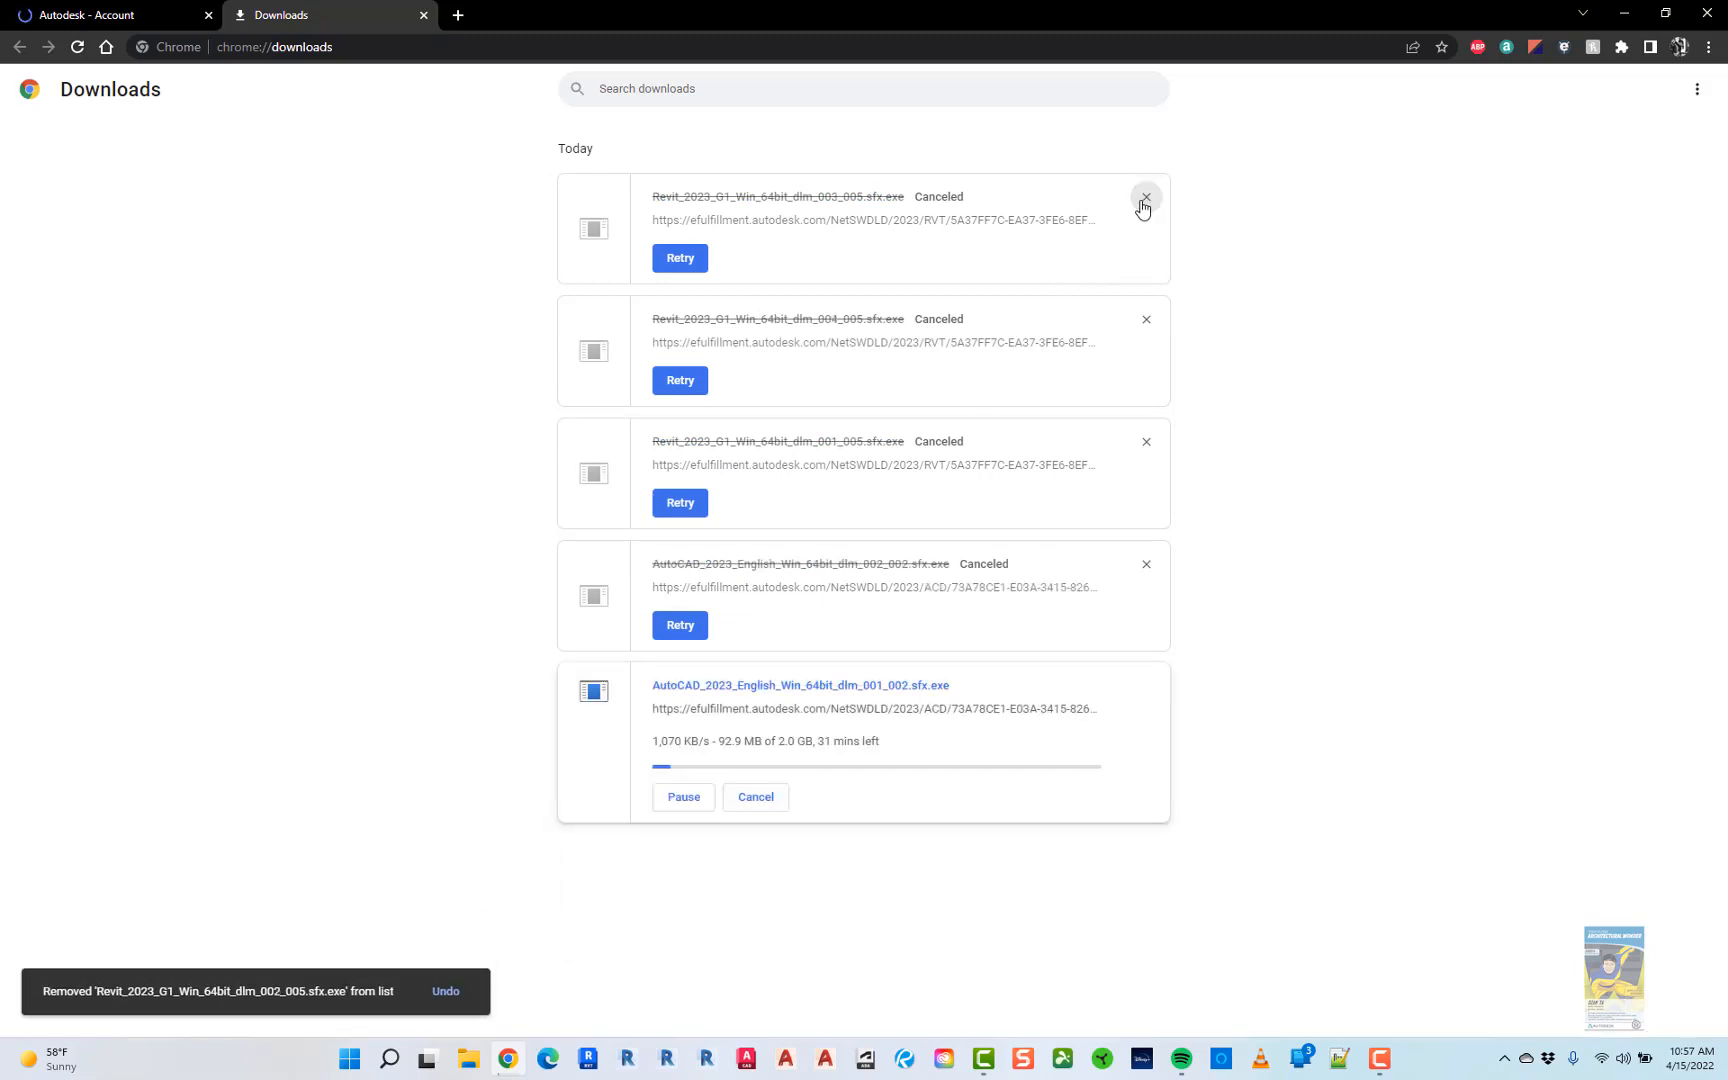
{"action": "left_click", "coordinate": [1144, 200]}
{"action": "left_click", "coordinate": [1144, 200]}
{"action": "left_click", "coordinate": [1144, 200]}
{"action": "left_click", "coordinate": [1144, 200]}
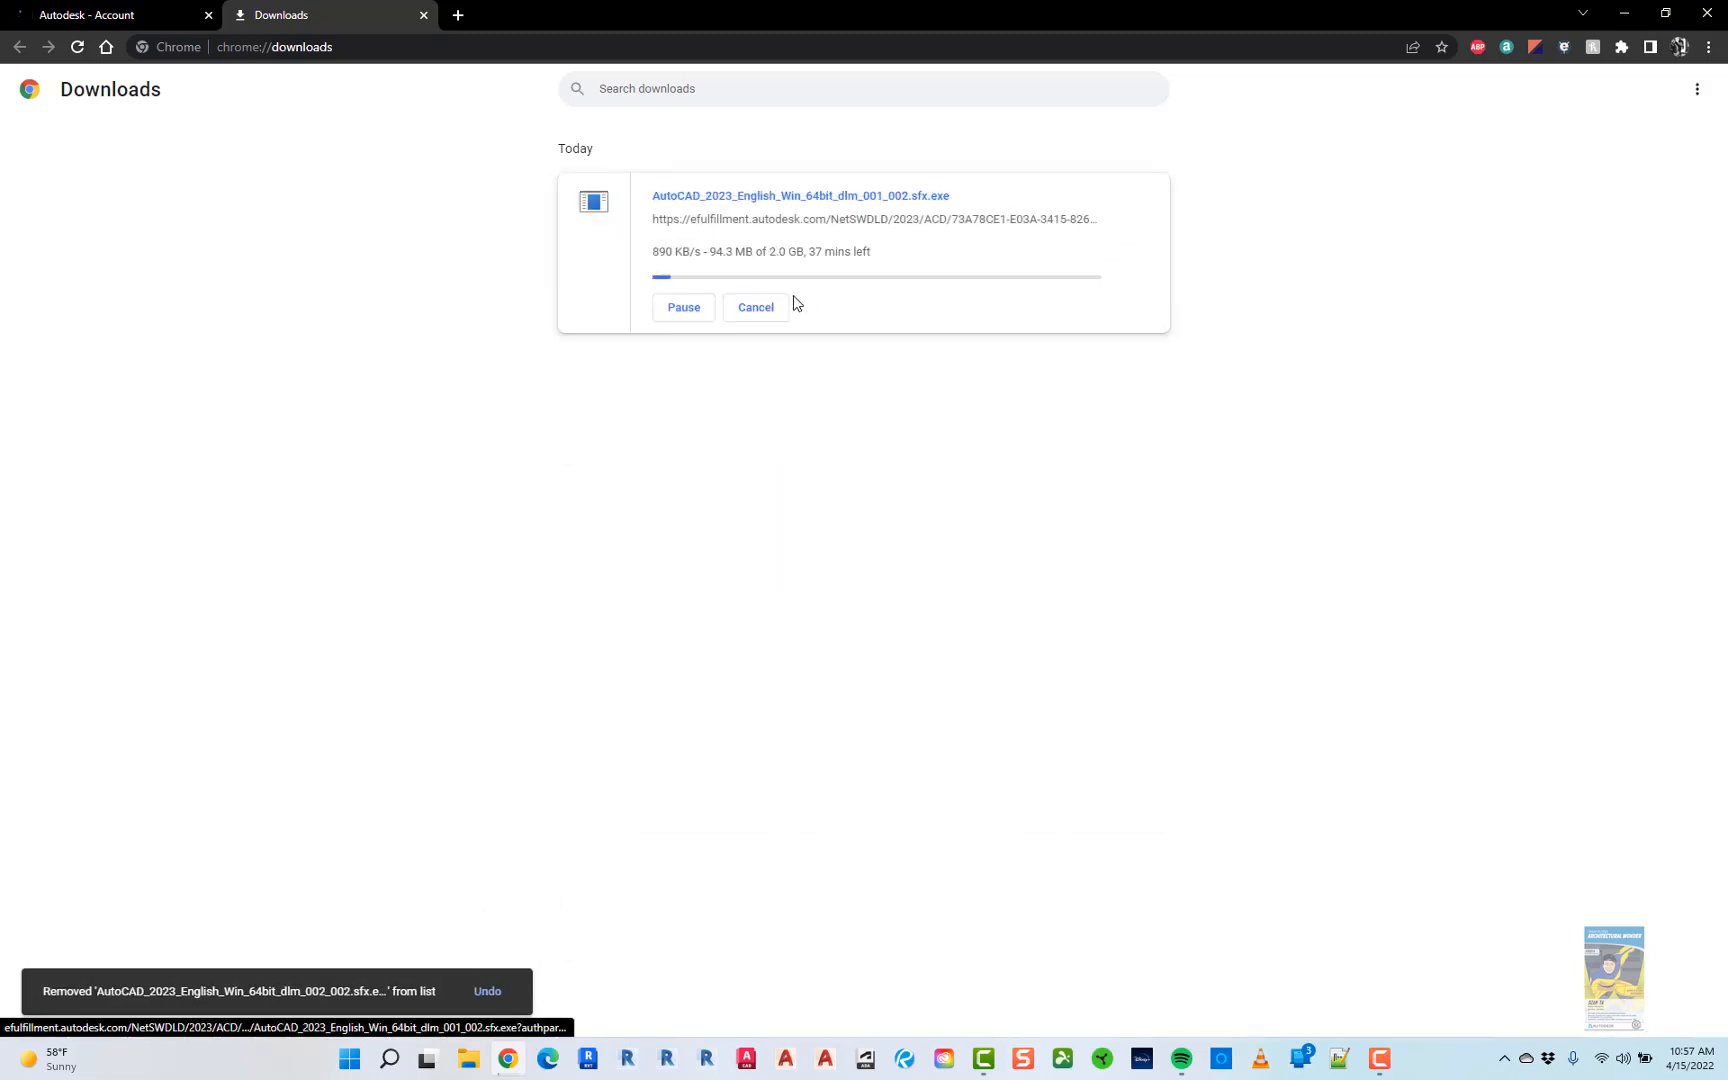
- Cancel and remove the remaining AutoCAD 001 download, then close the Downloads tab
{"action": "left_click", "coordinate": [788, 306]}
{"action": "left_click", "coordinate": [1145, 199]}
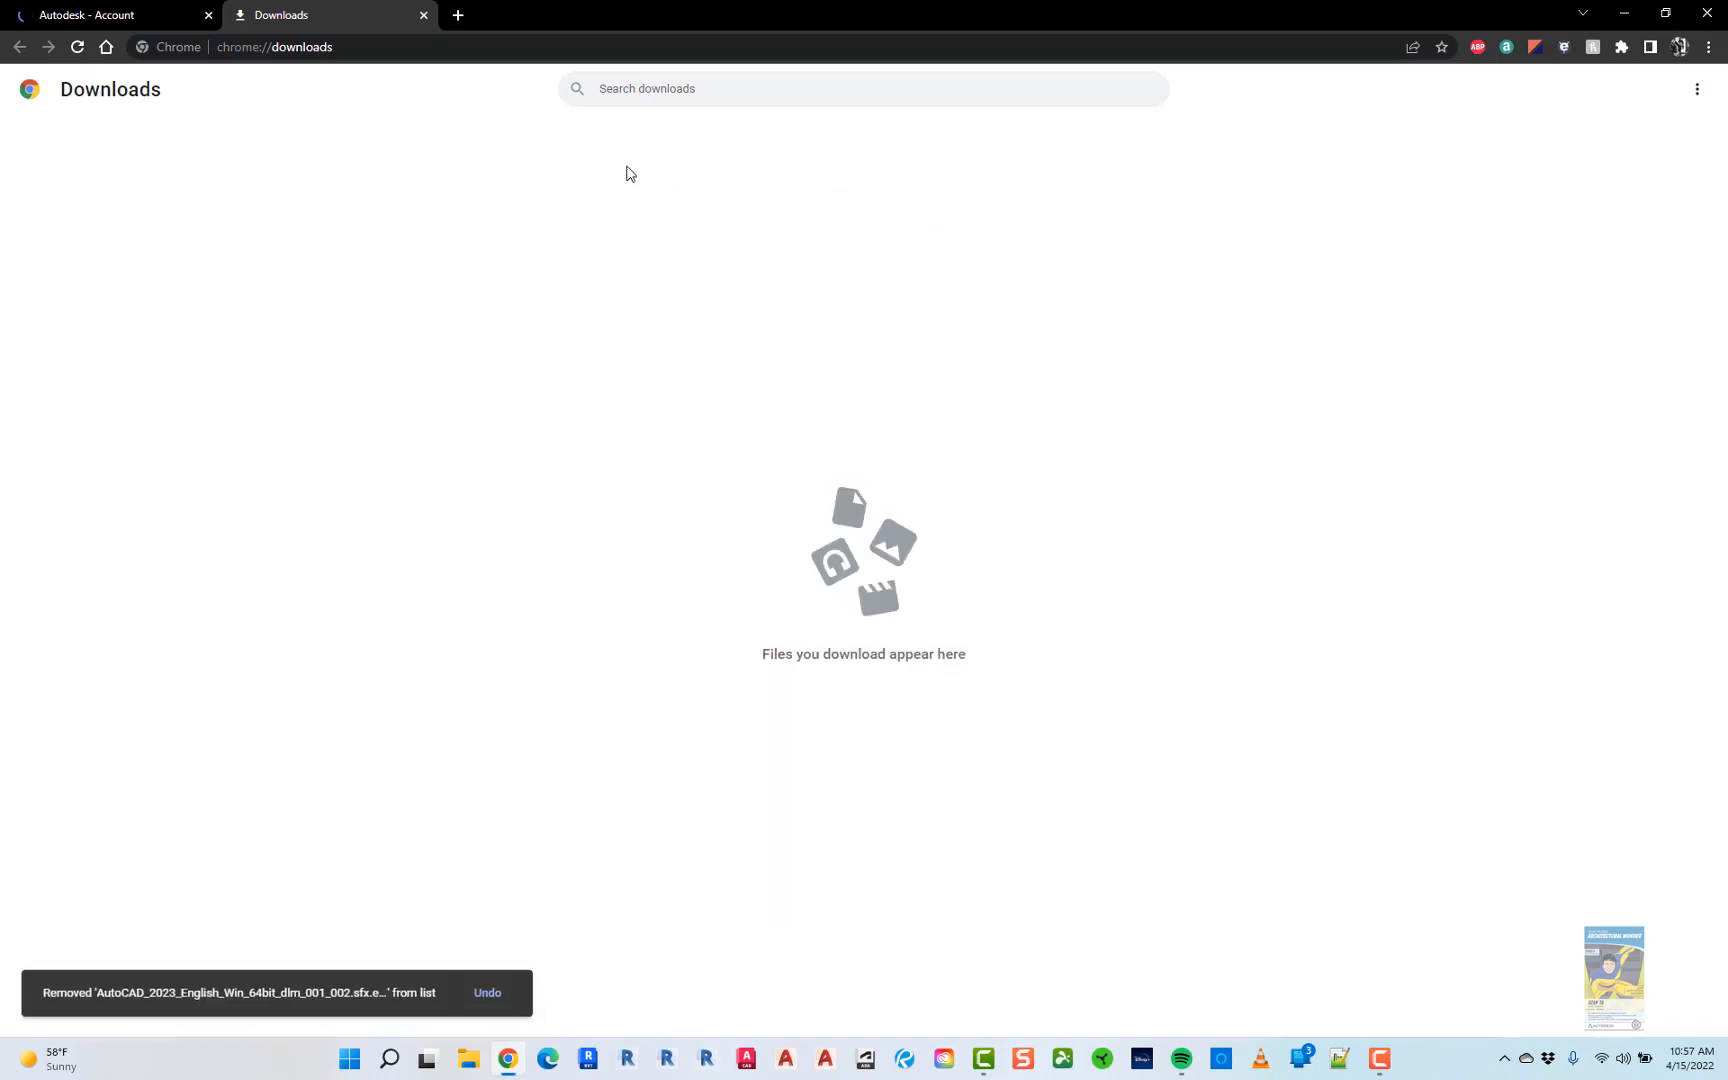
{"action": "left_click", "coordinate": [424, 16]}
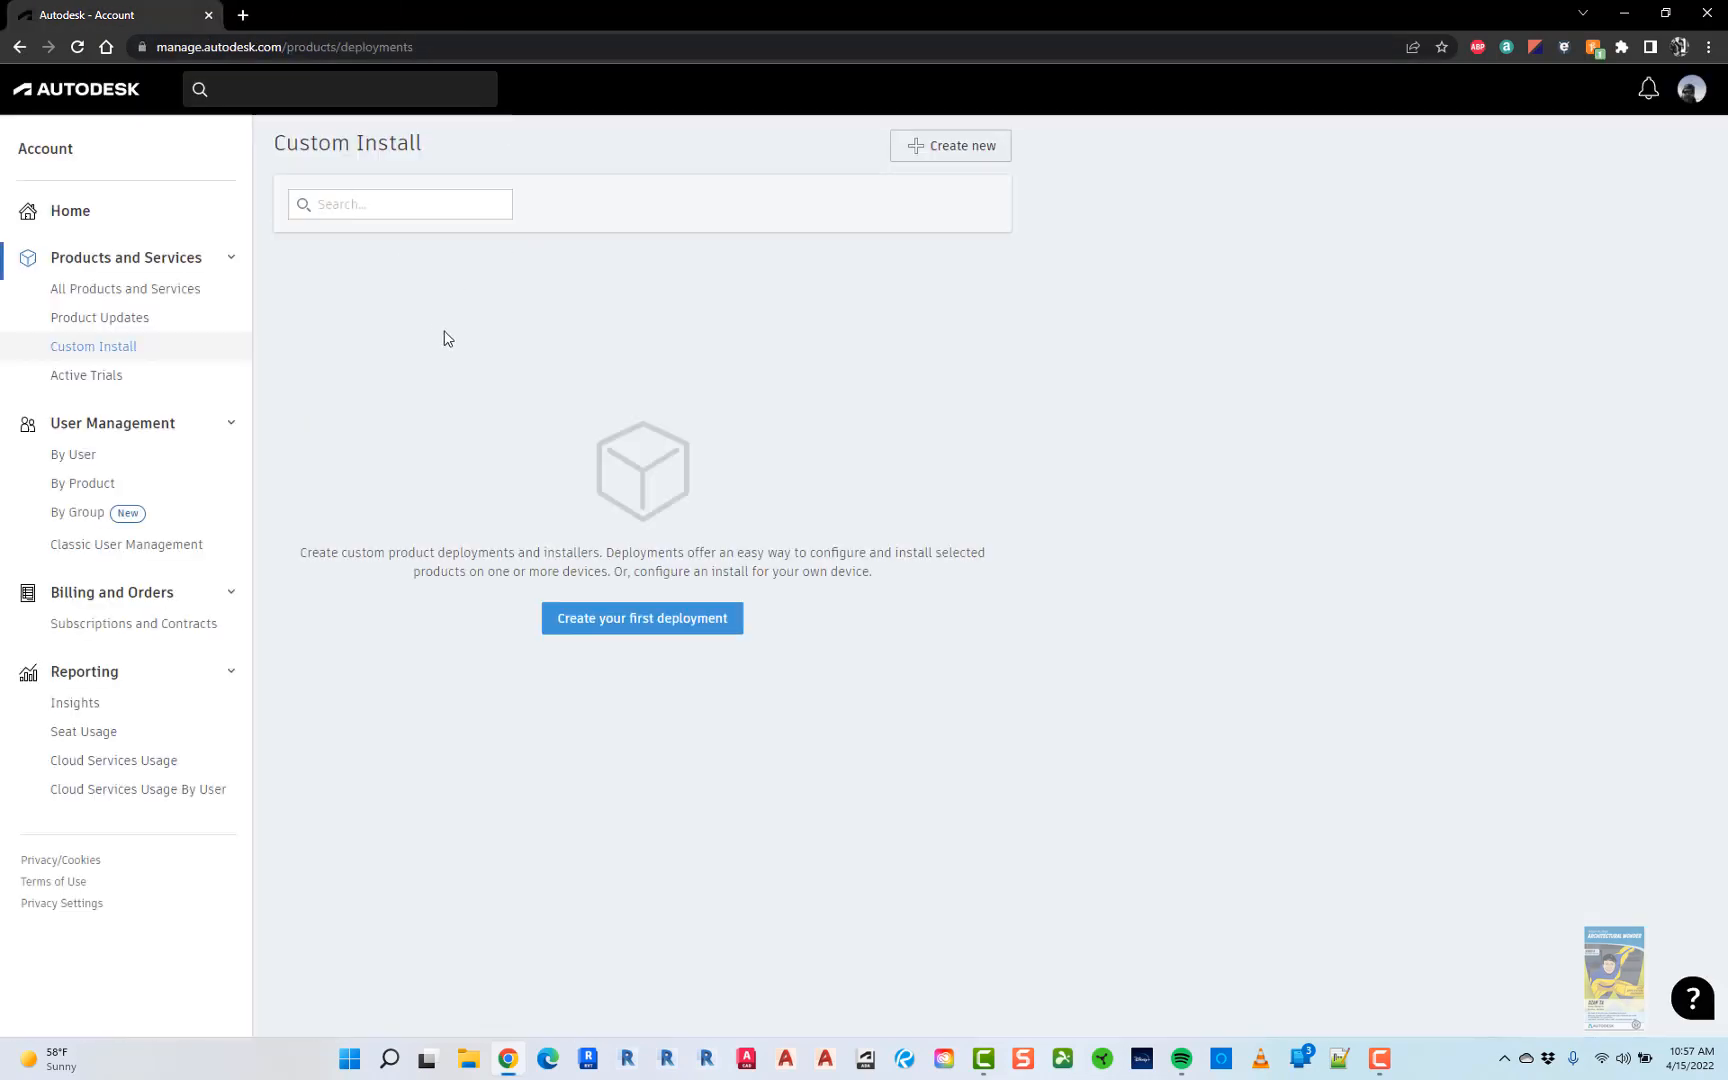
- Start a new Custom Install package with AutoCAD set to version 2022.1.2 Update 64-Bit
{"action": "left_click", "coordinate": [112, 349]}
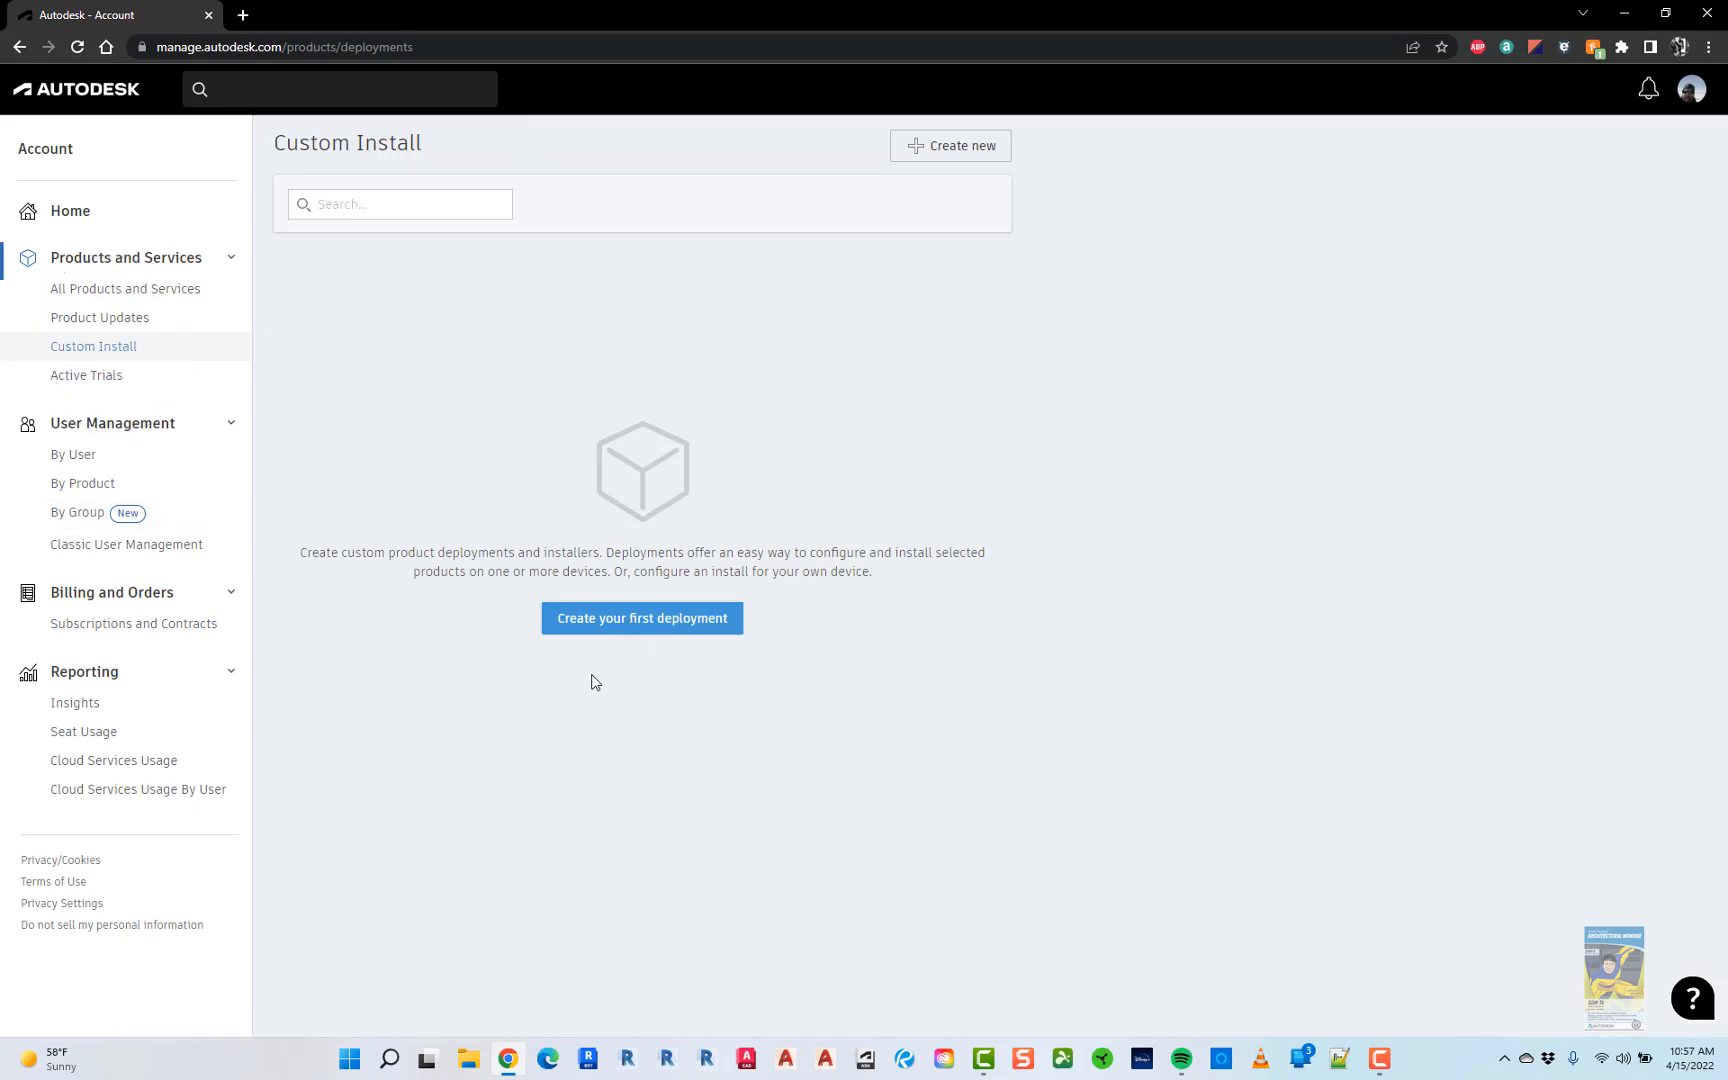
{"action": "left_click", "coordinate": [636, 634]}
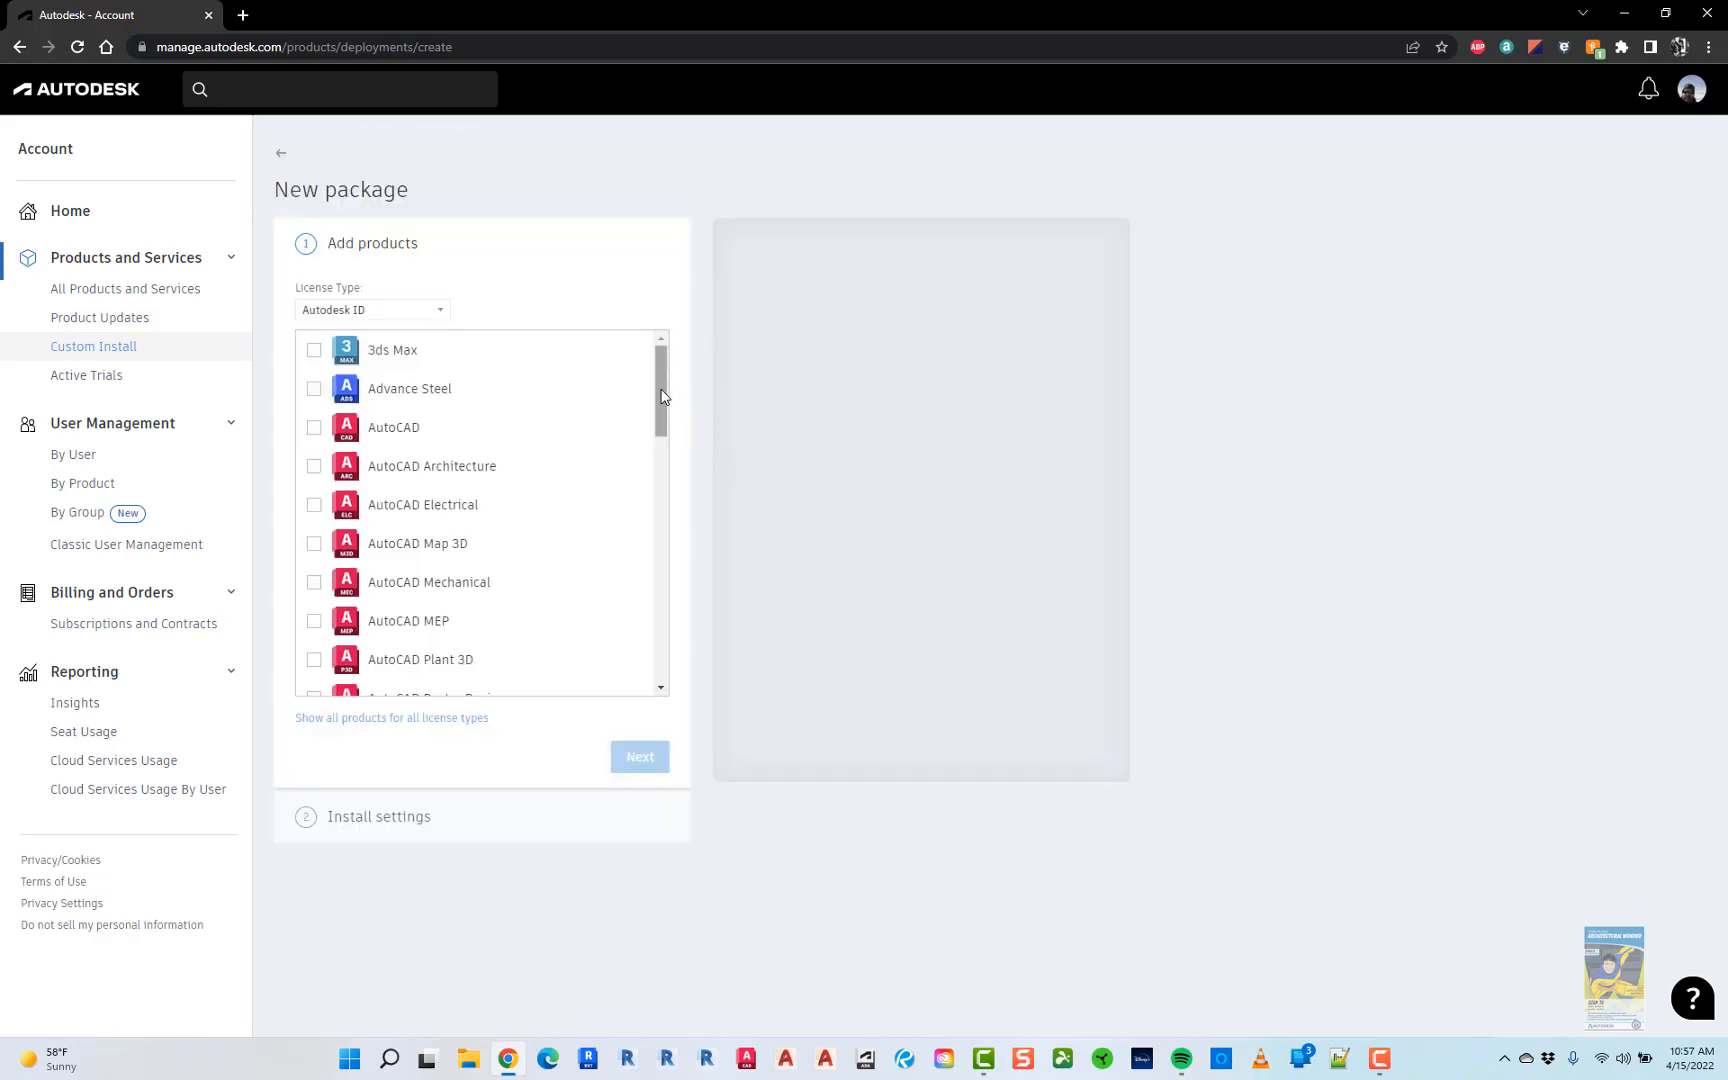
{"action": "left_click", "coordinate": [314, 430]}
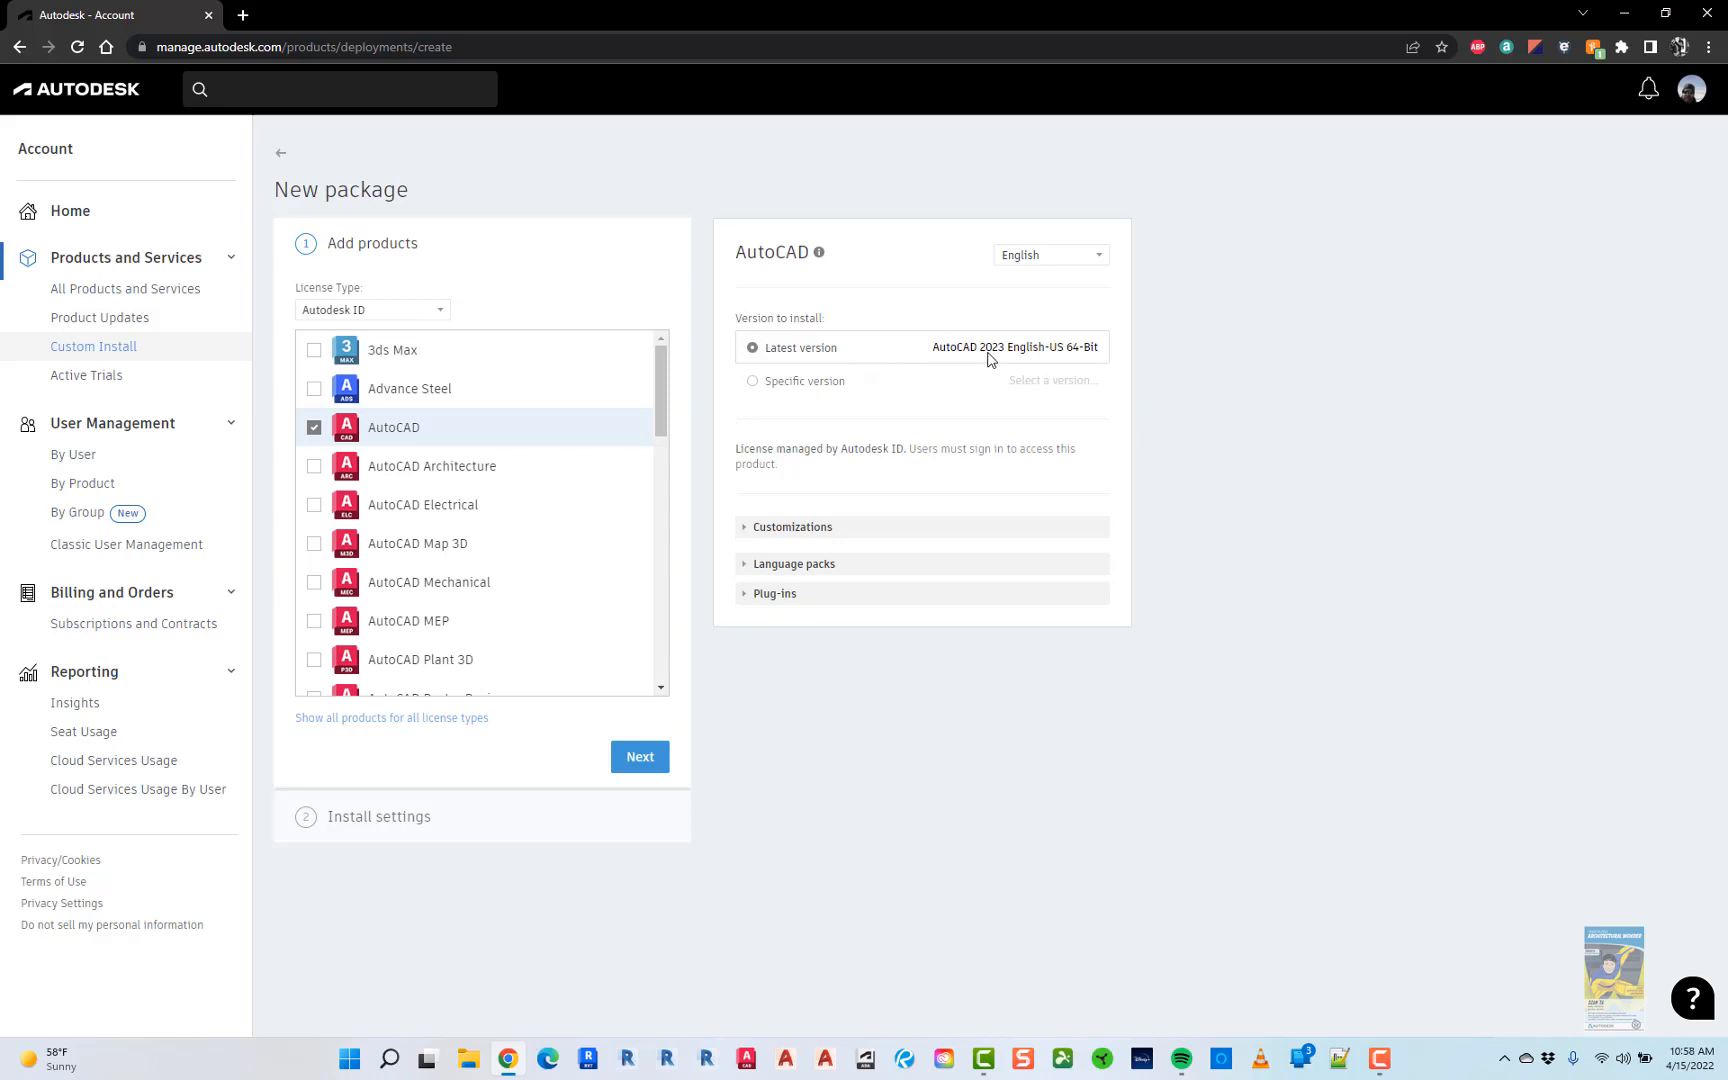
{"action": "left_click", "coordinate": [753, 384]}
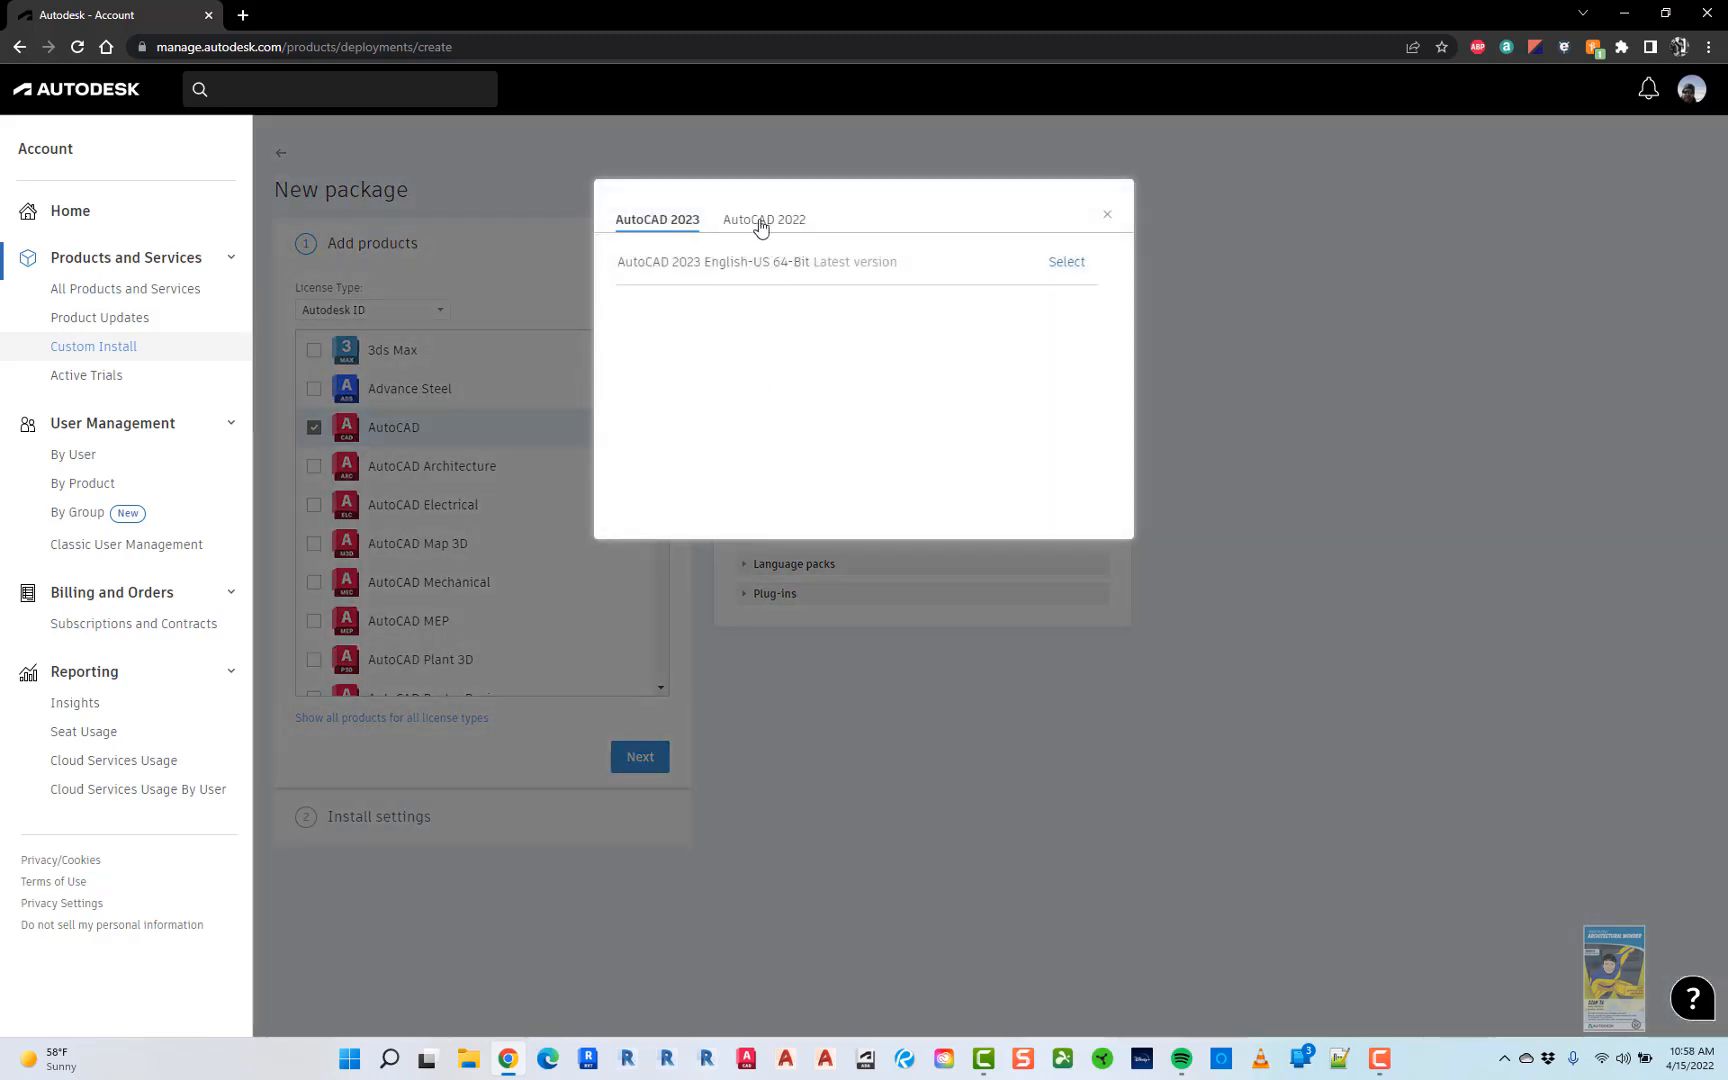
{"action": "left_click", "coordinate": [760, 222]}
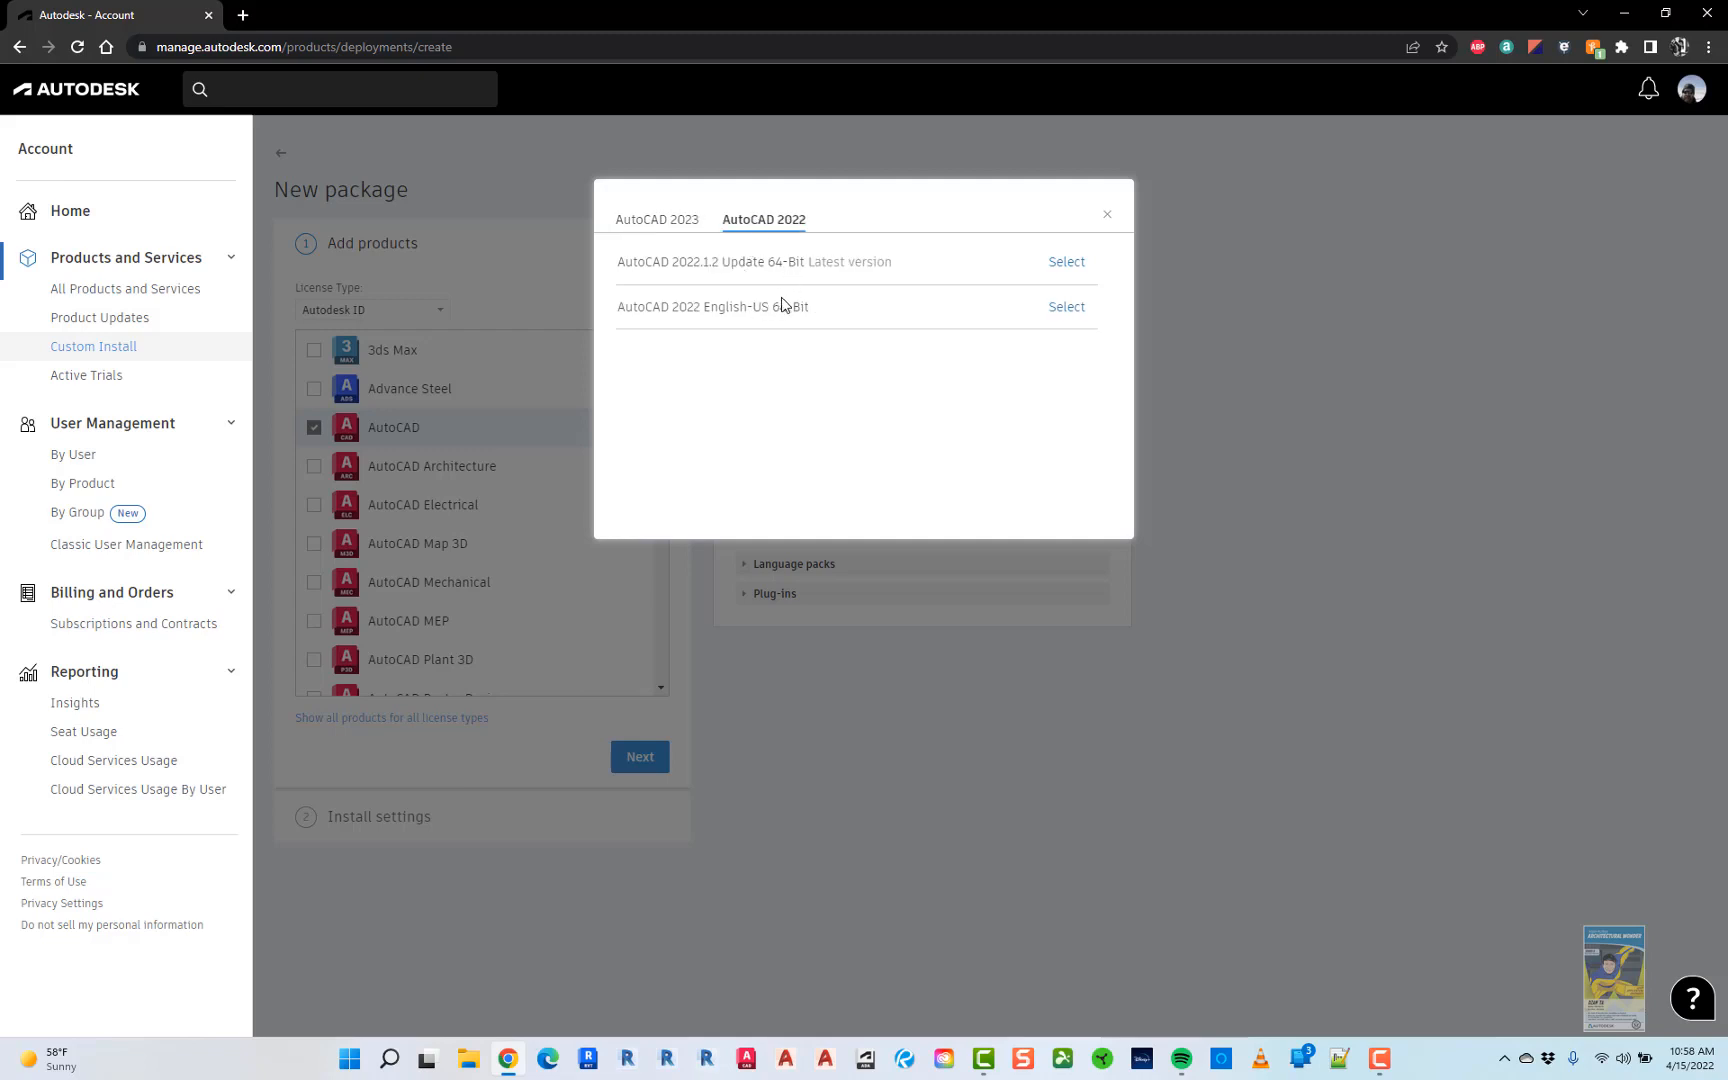
{"action": "left_click", "coordinate": [1066, 263]}
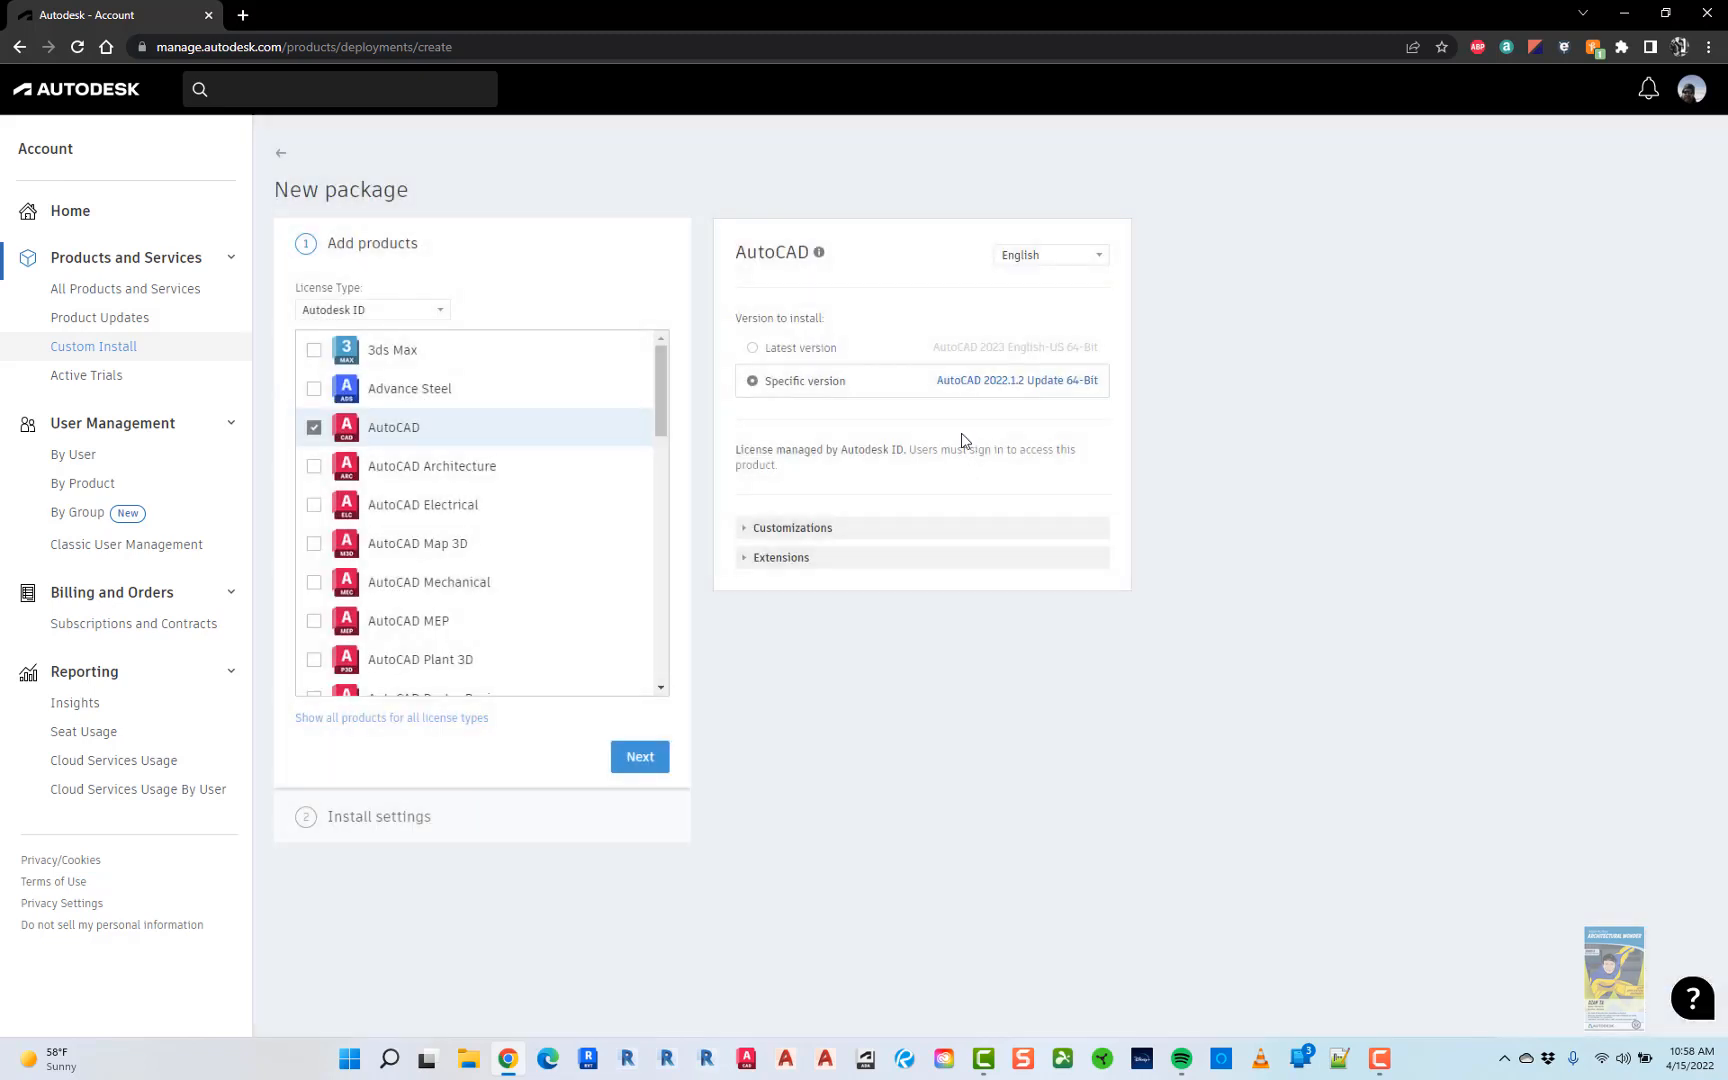
- Expand the AutoCAD customization settings and Extensions, then reopen User Management in the sidebar
{"action": "left_click", "coordinate": [744, 529]}
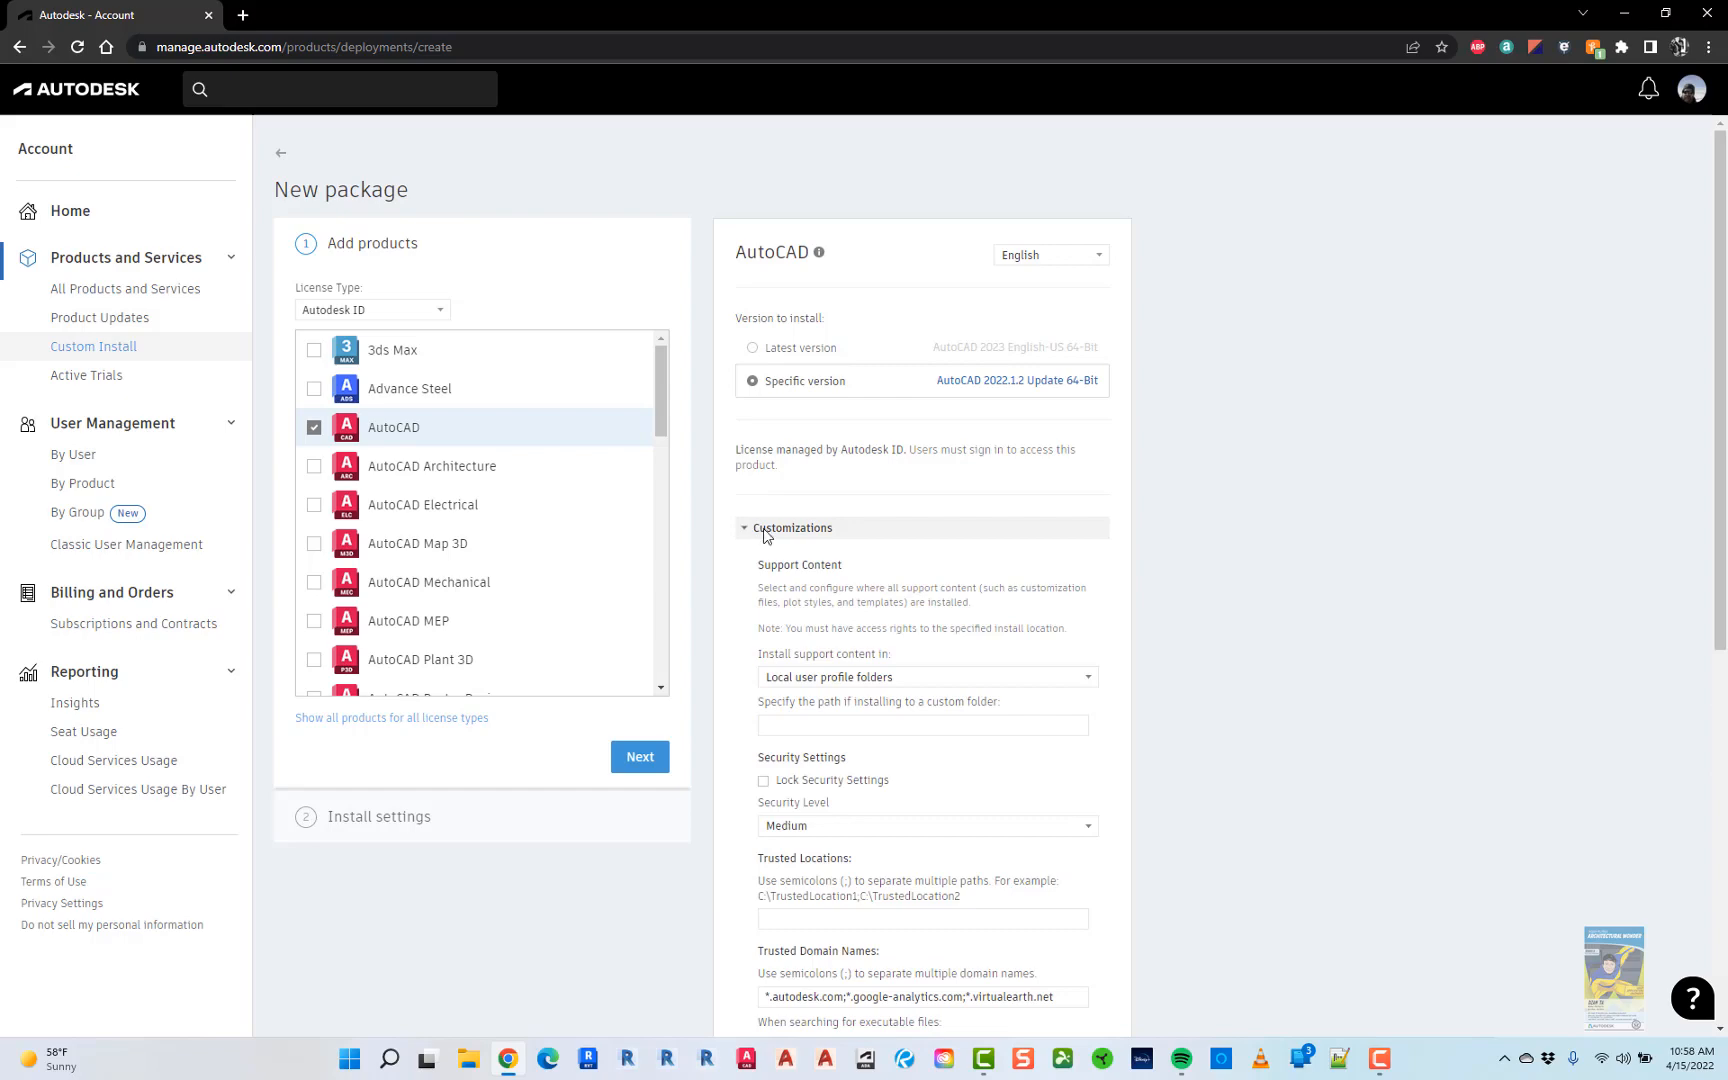
{"action": "scroll", "coordinate": [744, 540], "scroll_direction": "down", "scroll_amount": 5}
{"action": "scroll", "coordinate": [742, 709], "scroll_direction": "down", "scroll_amount": 2}
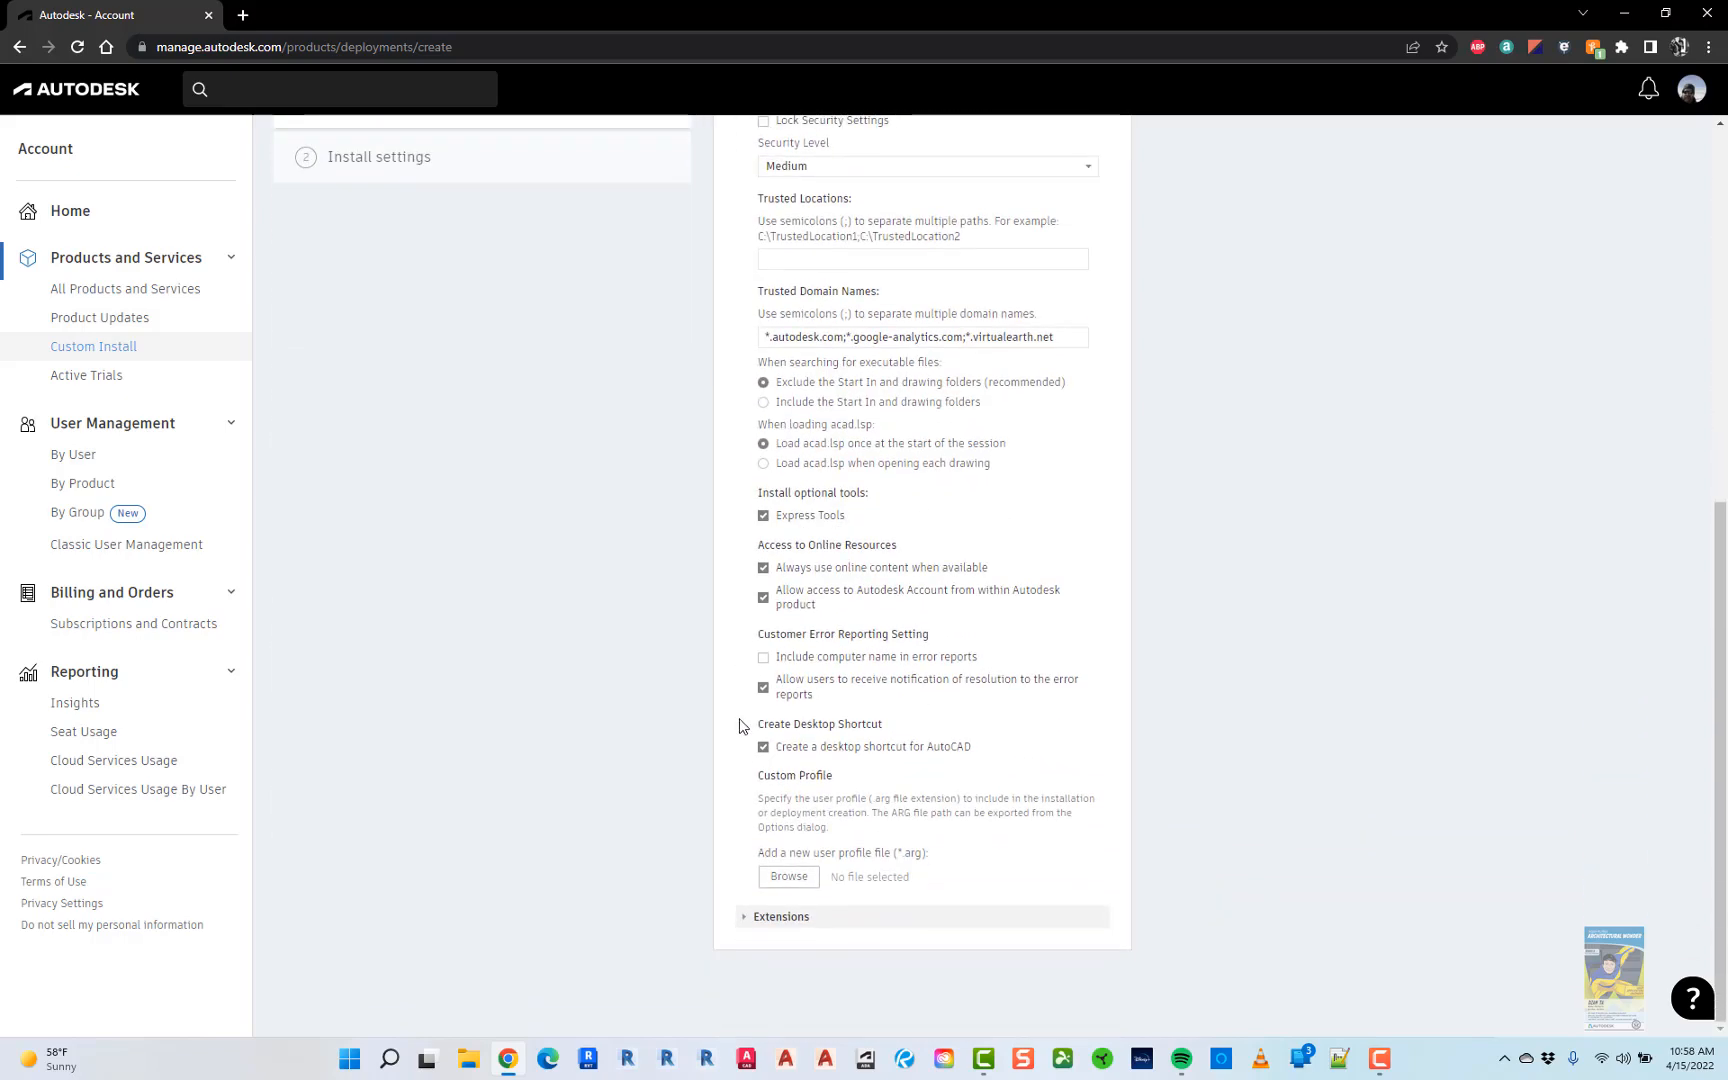
{"action": "left_click", "coordinate": [747, 915]}
{"action": "scroll", "coordinate": [740, 880], "scroll_direction": "down", "scroll_amount": 1}
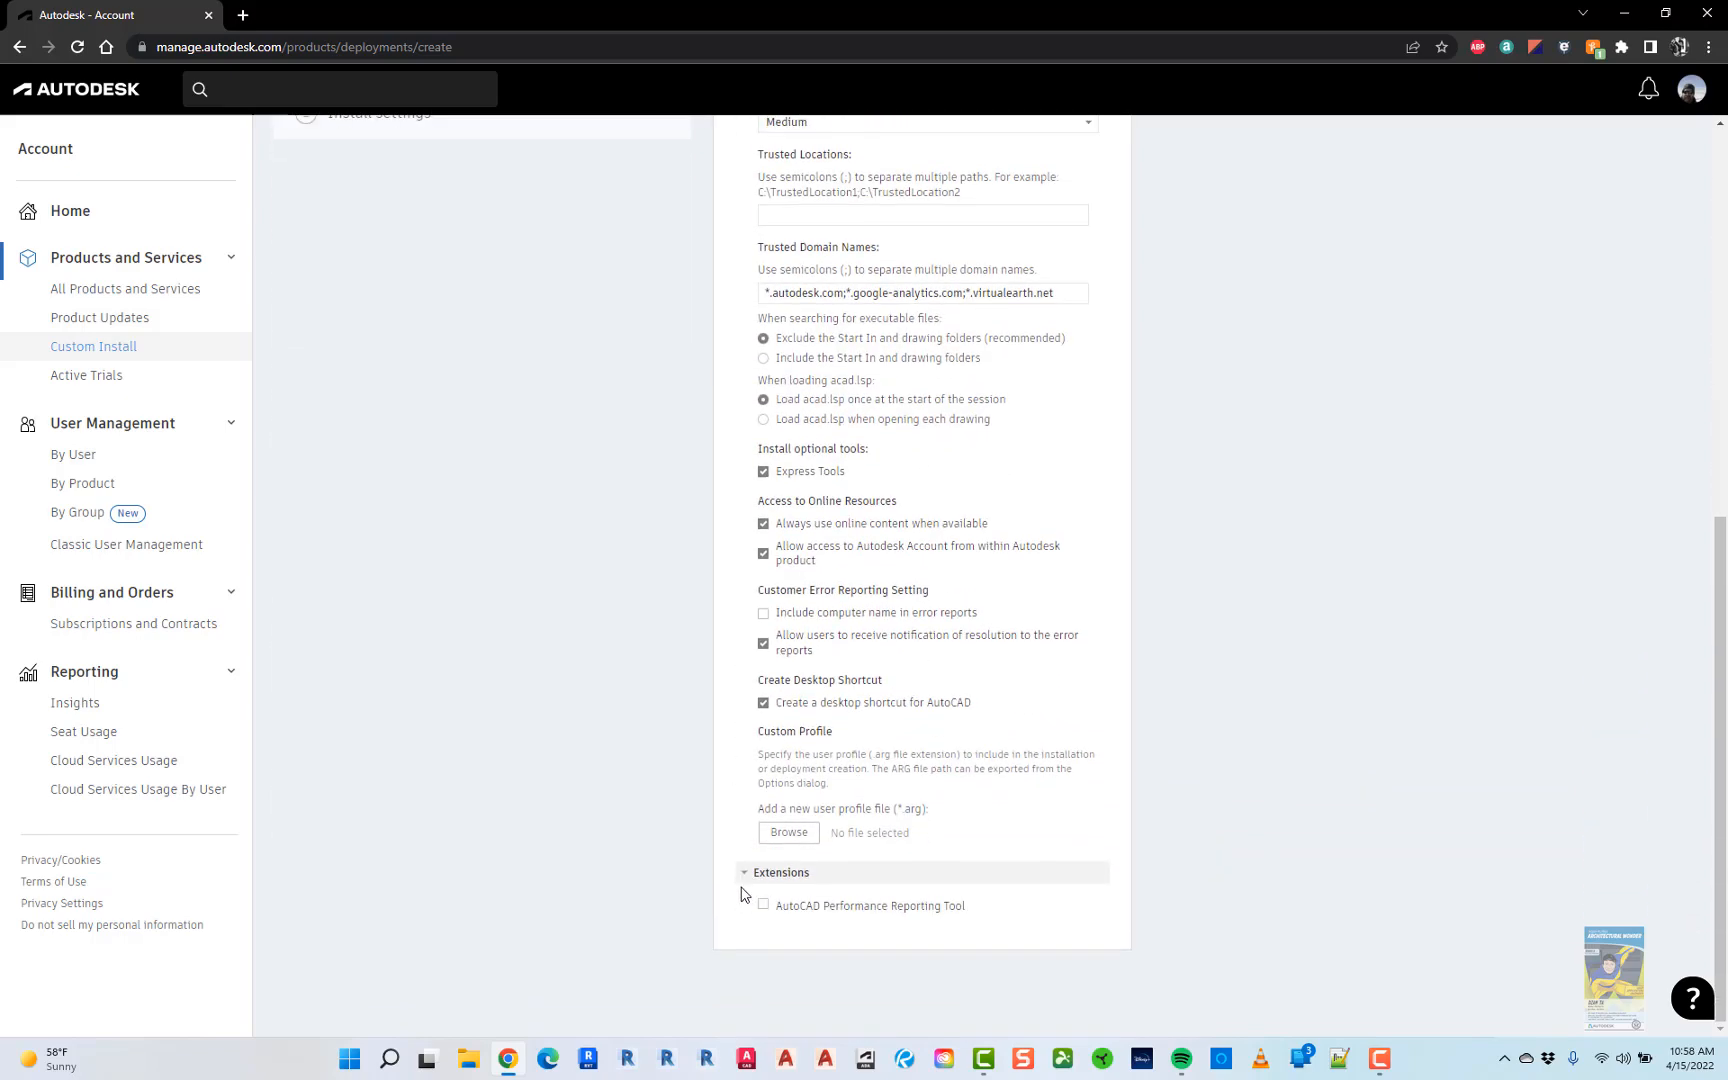
{"action": "scroll", "coordinate": [701, 801], "scroll_direction": "up", "scroll_amount": 7}
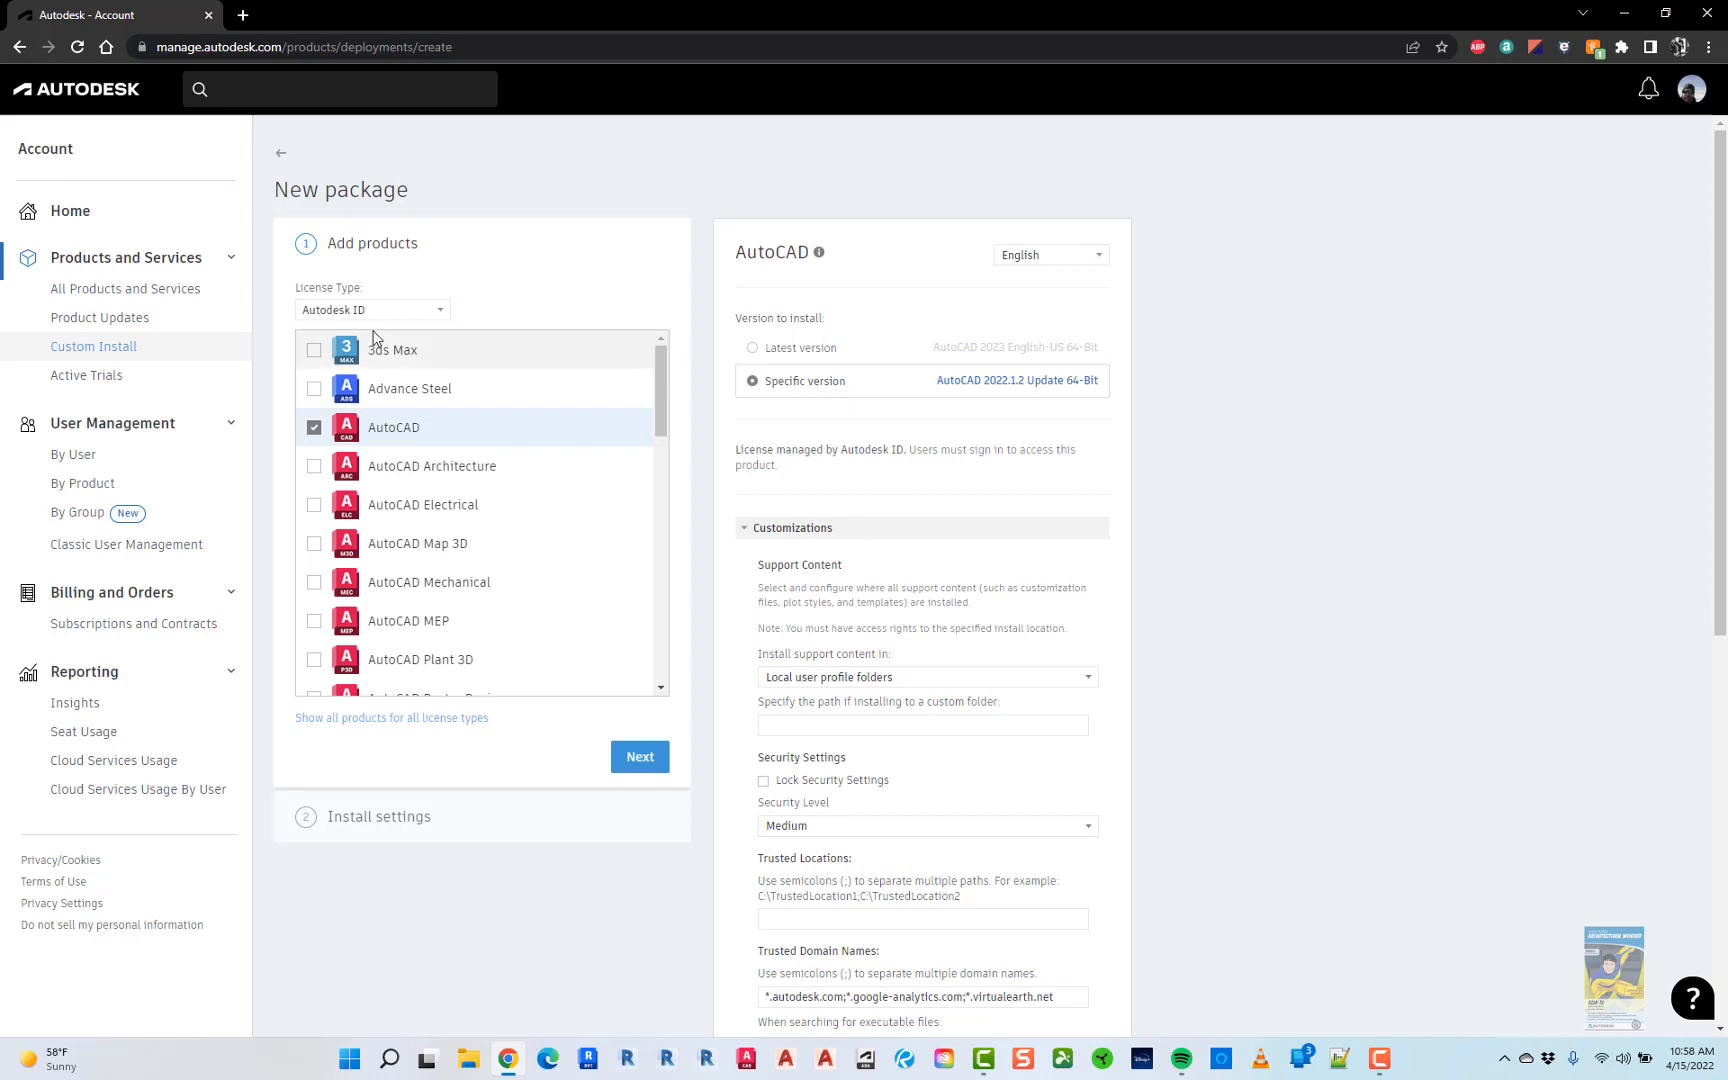
{"action": "left_click", "coordinate": [100, 426]}
{"action": "left_click", "coordinate": [100, 426]}
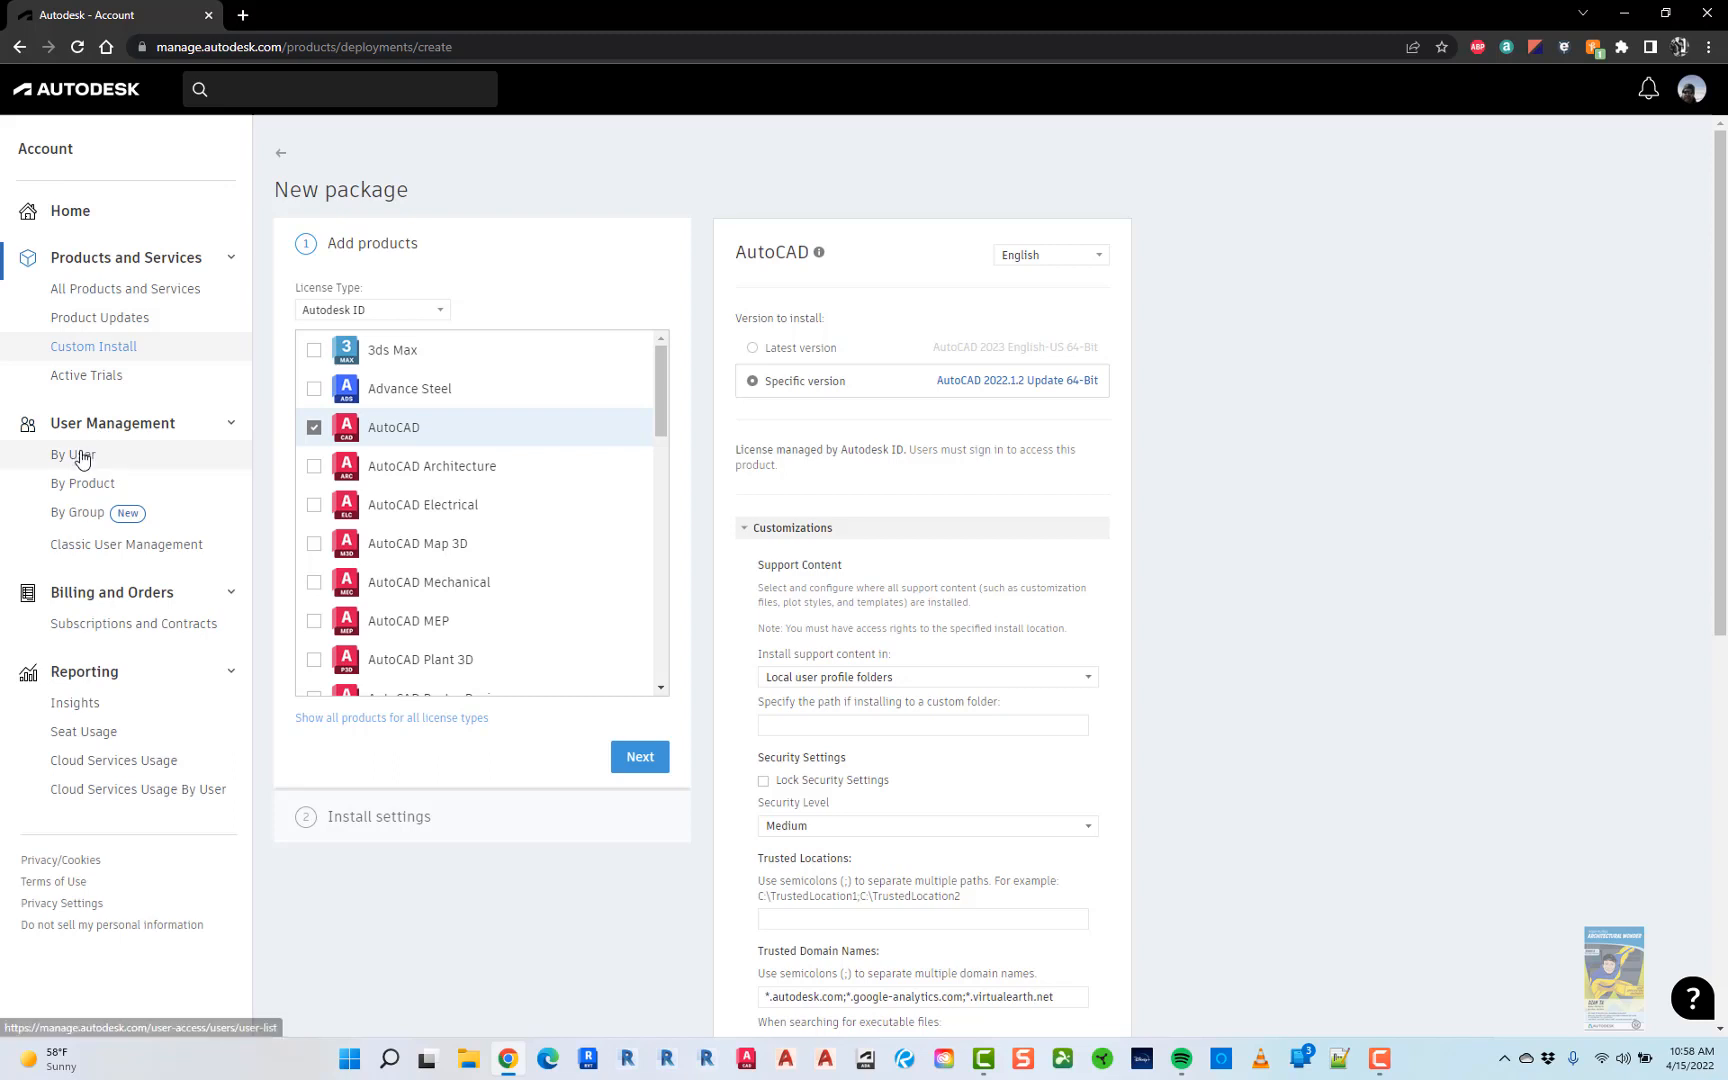
- Open User Management > By User to list the team's 7 users with roles and status
{"action": "left_click", "coordinate": [81, 456]}
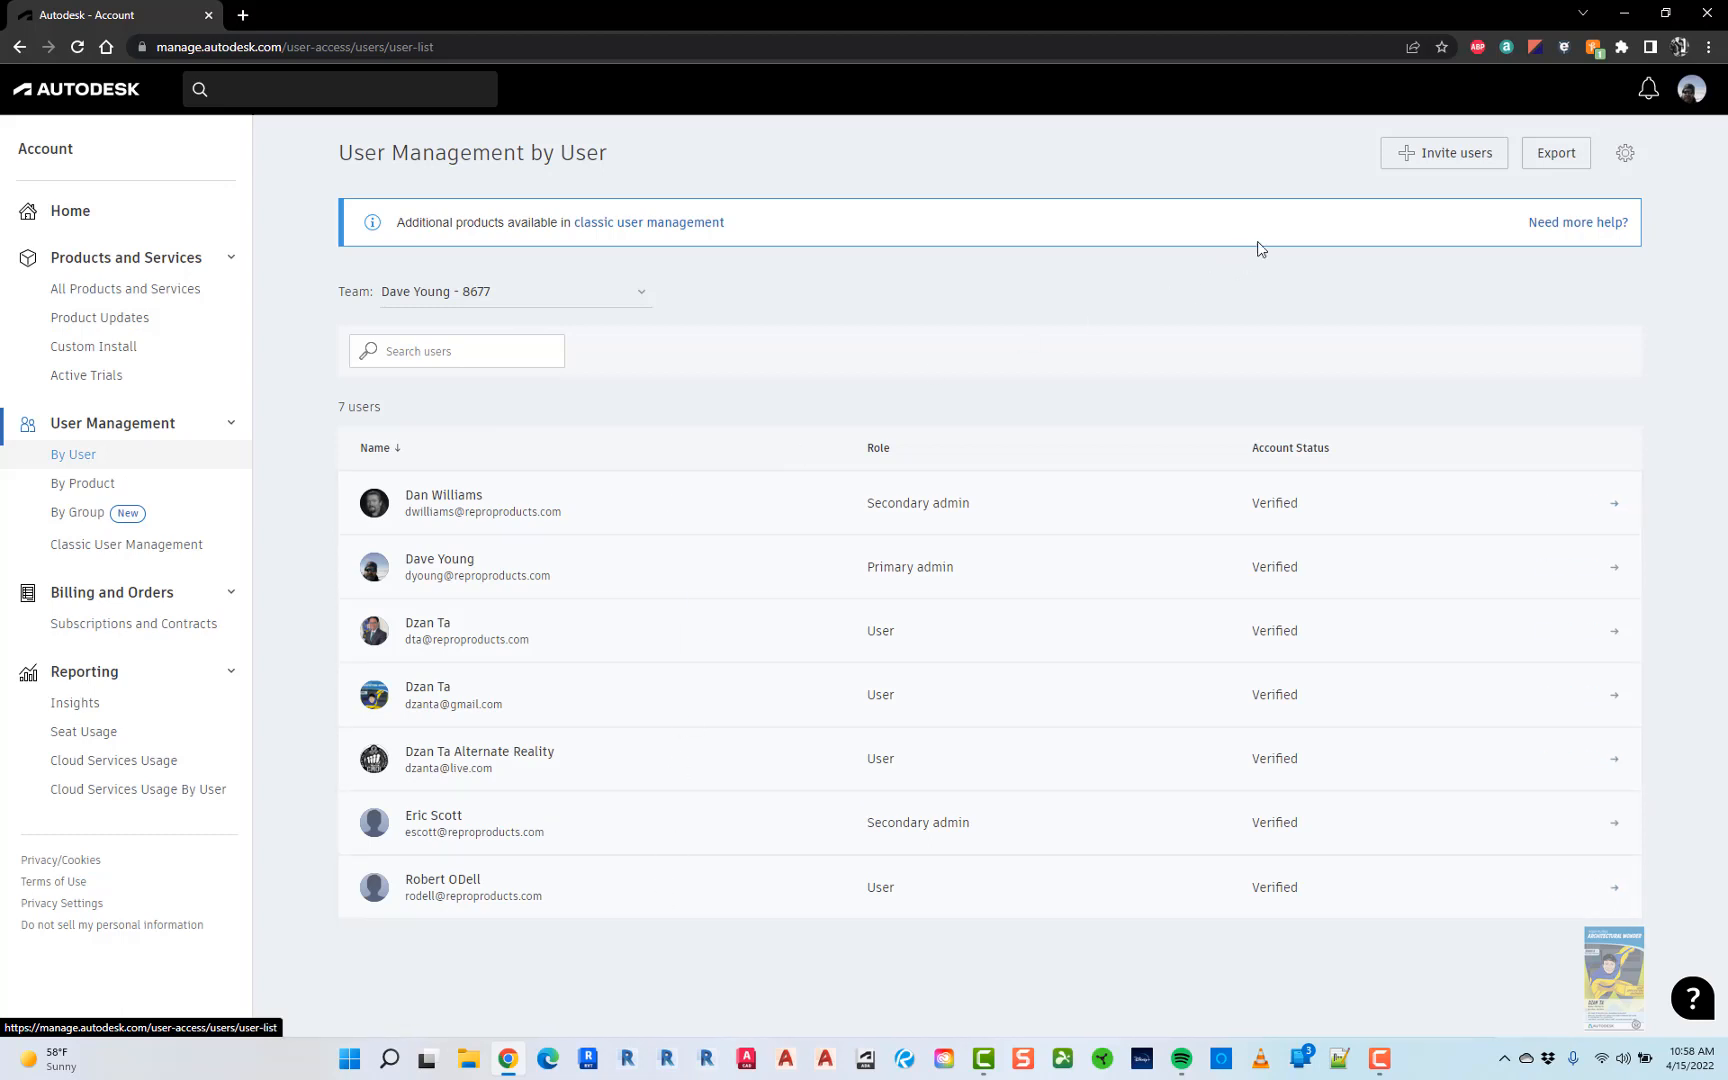
- Invite a single user by entering their first name, last name and company e-mail, then send the invite
{"action": "left_click", "coordinate": [1409, 160]}
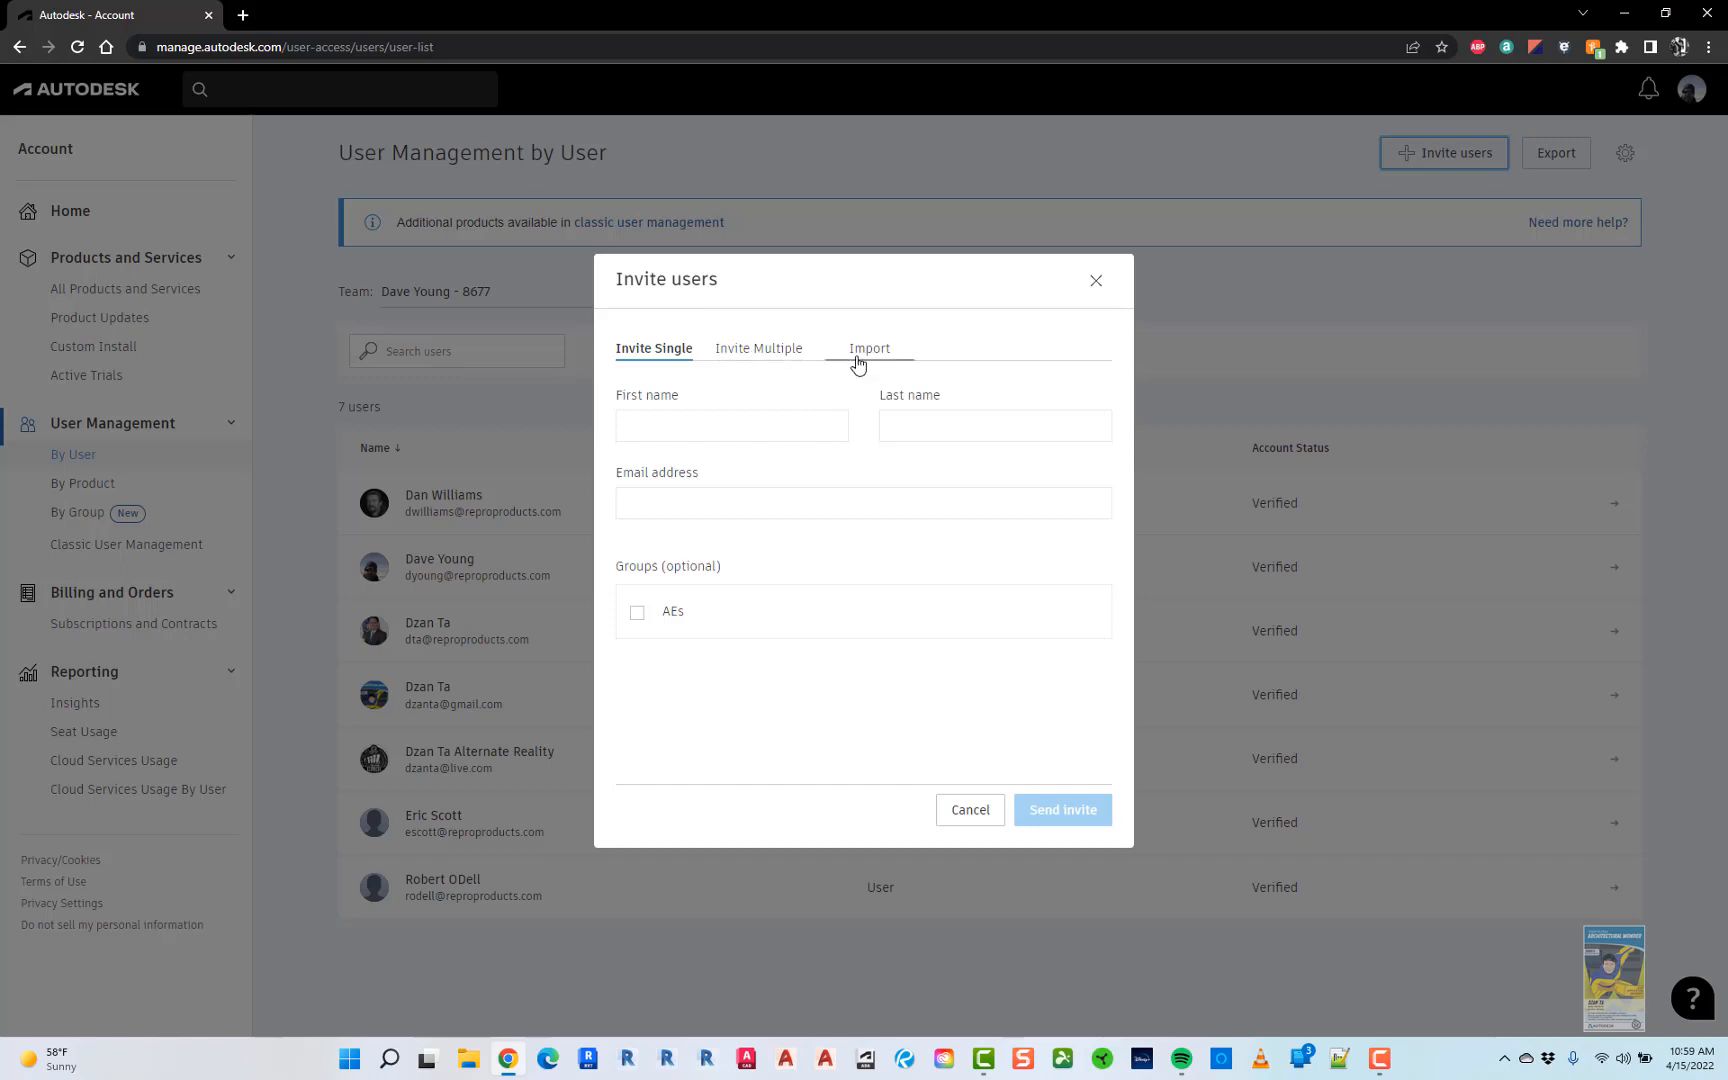
{"action": "left_click", "coordinate": [680, 428]}
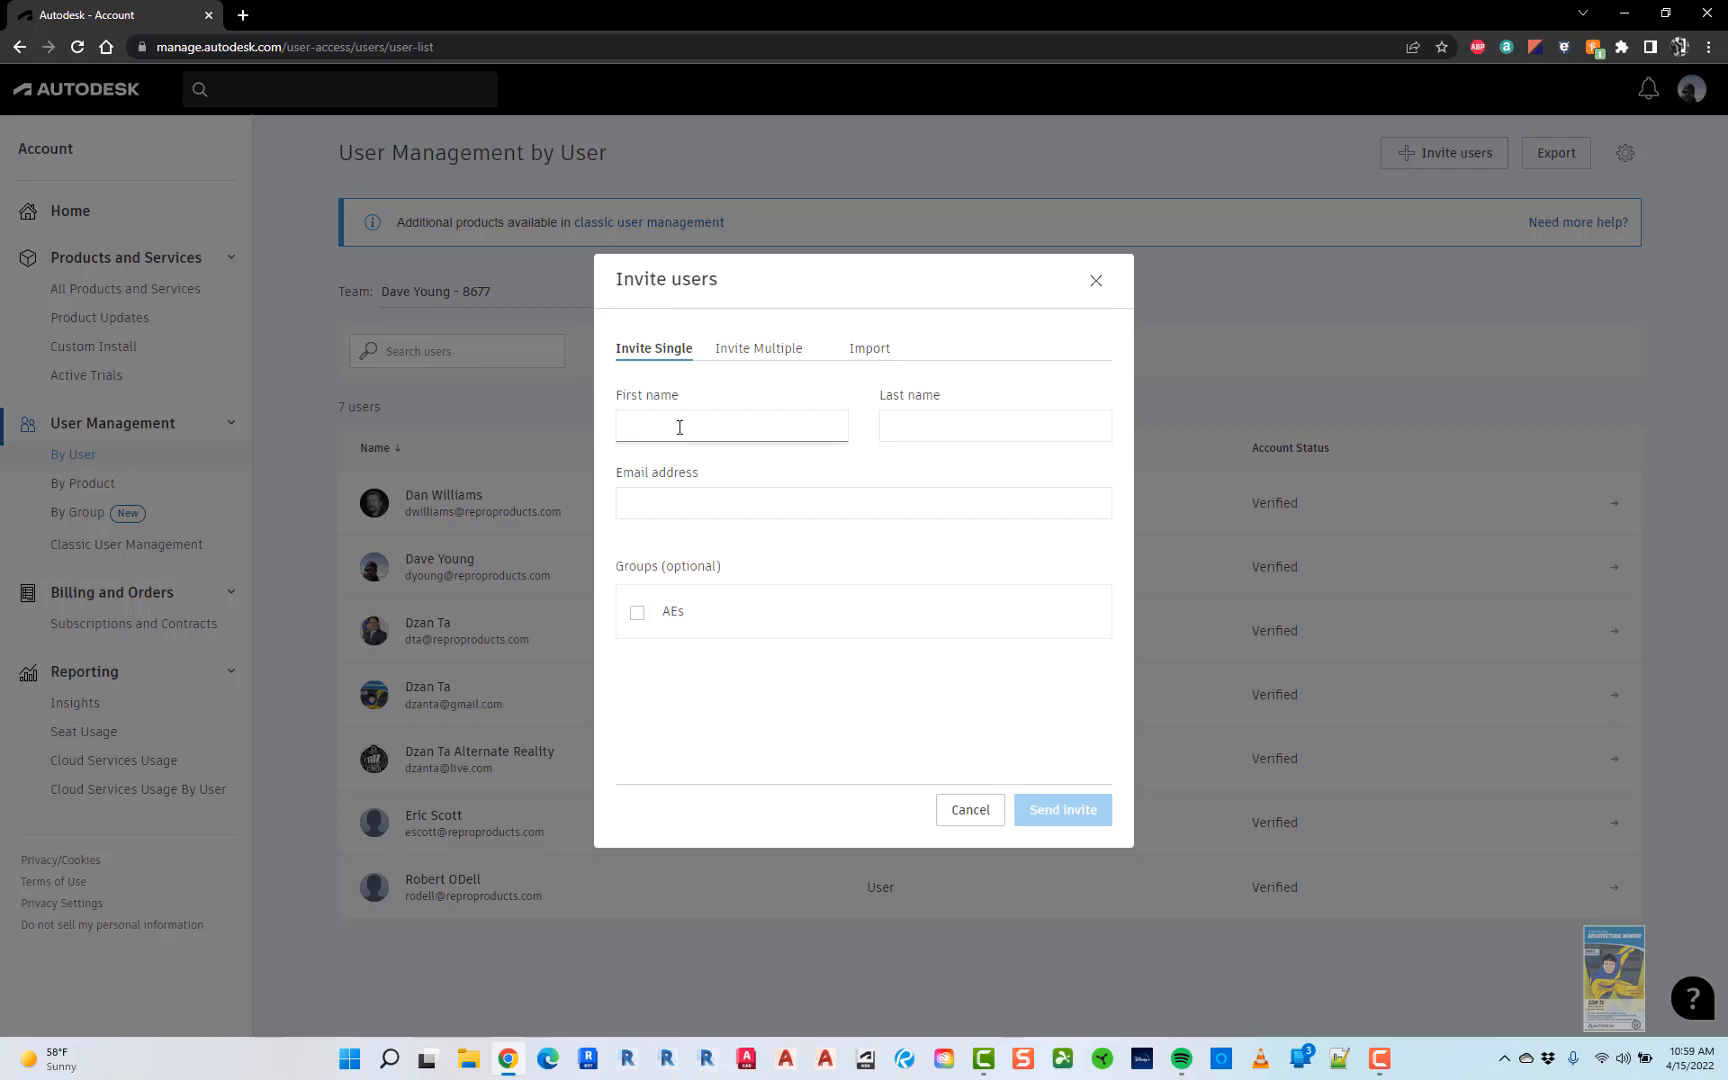
{"action": "type", "text": "John"}
{"action": "key", "text": "Tab"}
{"action": "type", "text": "Doe"}
{"action": "left_click", "coordinate": [677, 503]}
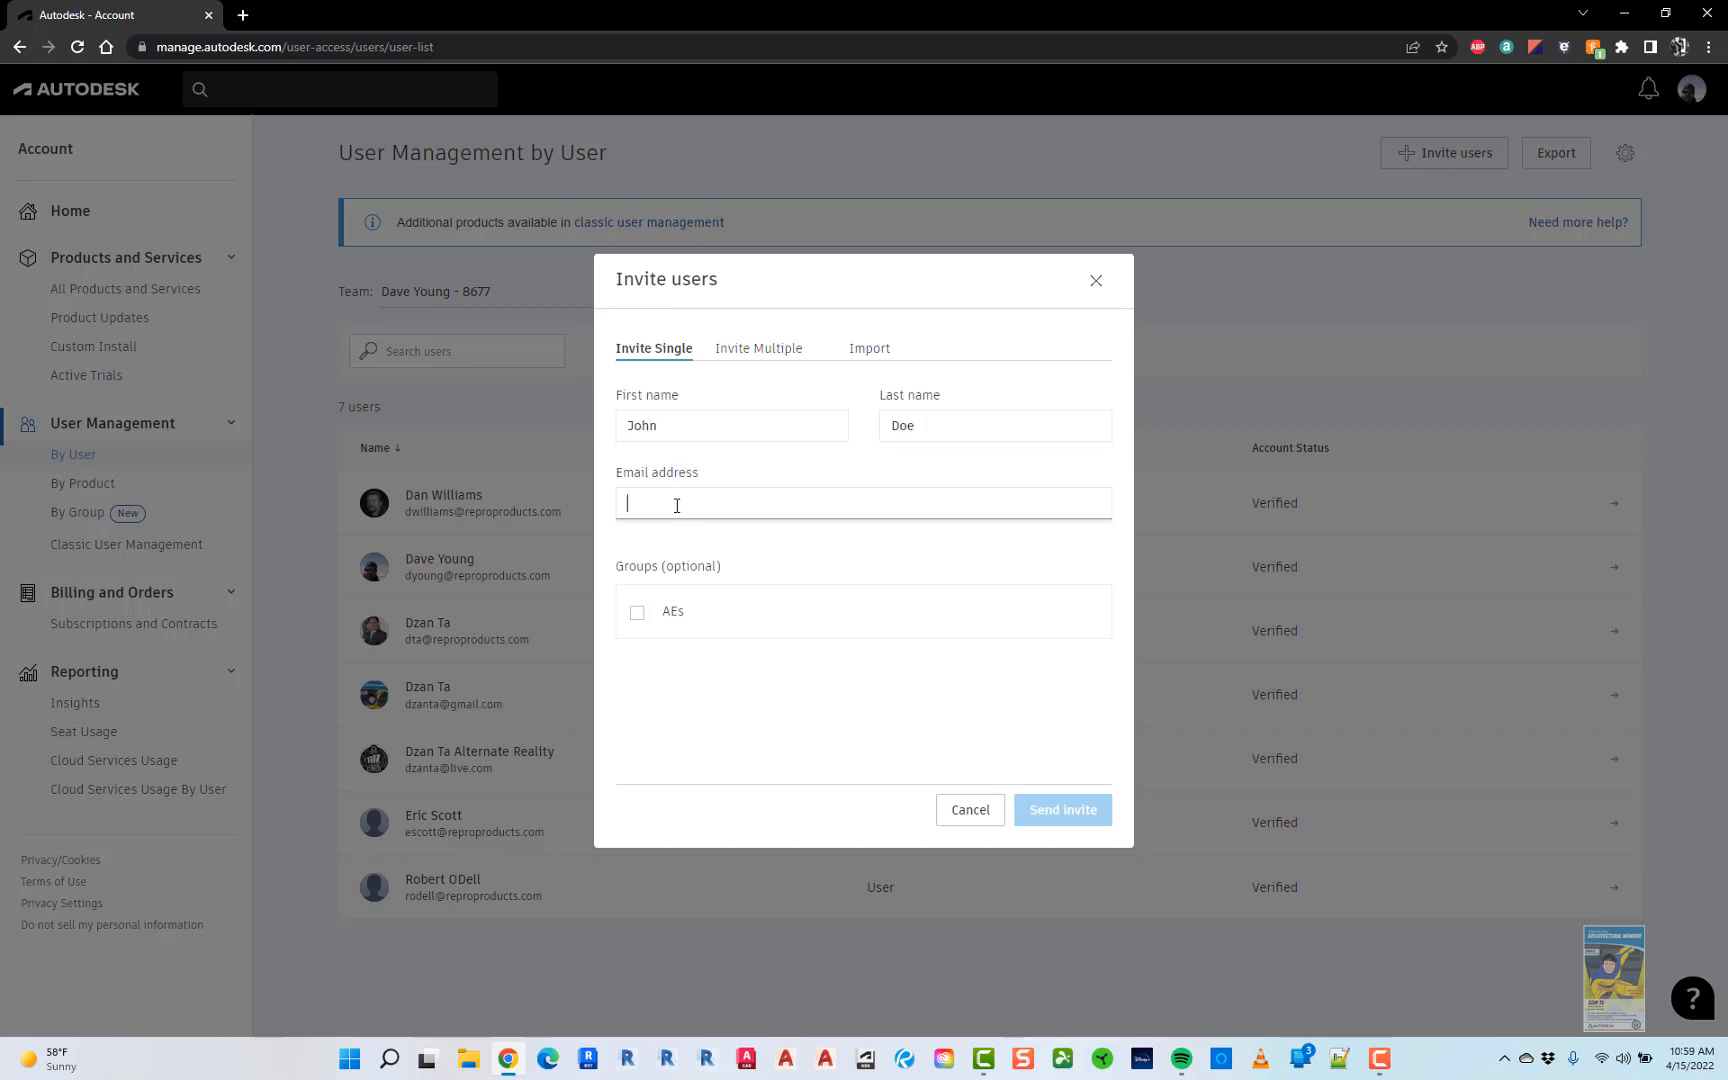
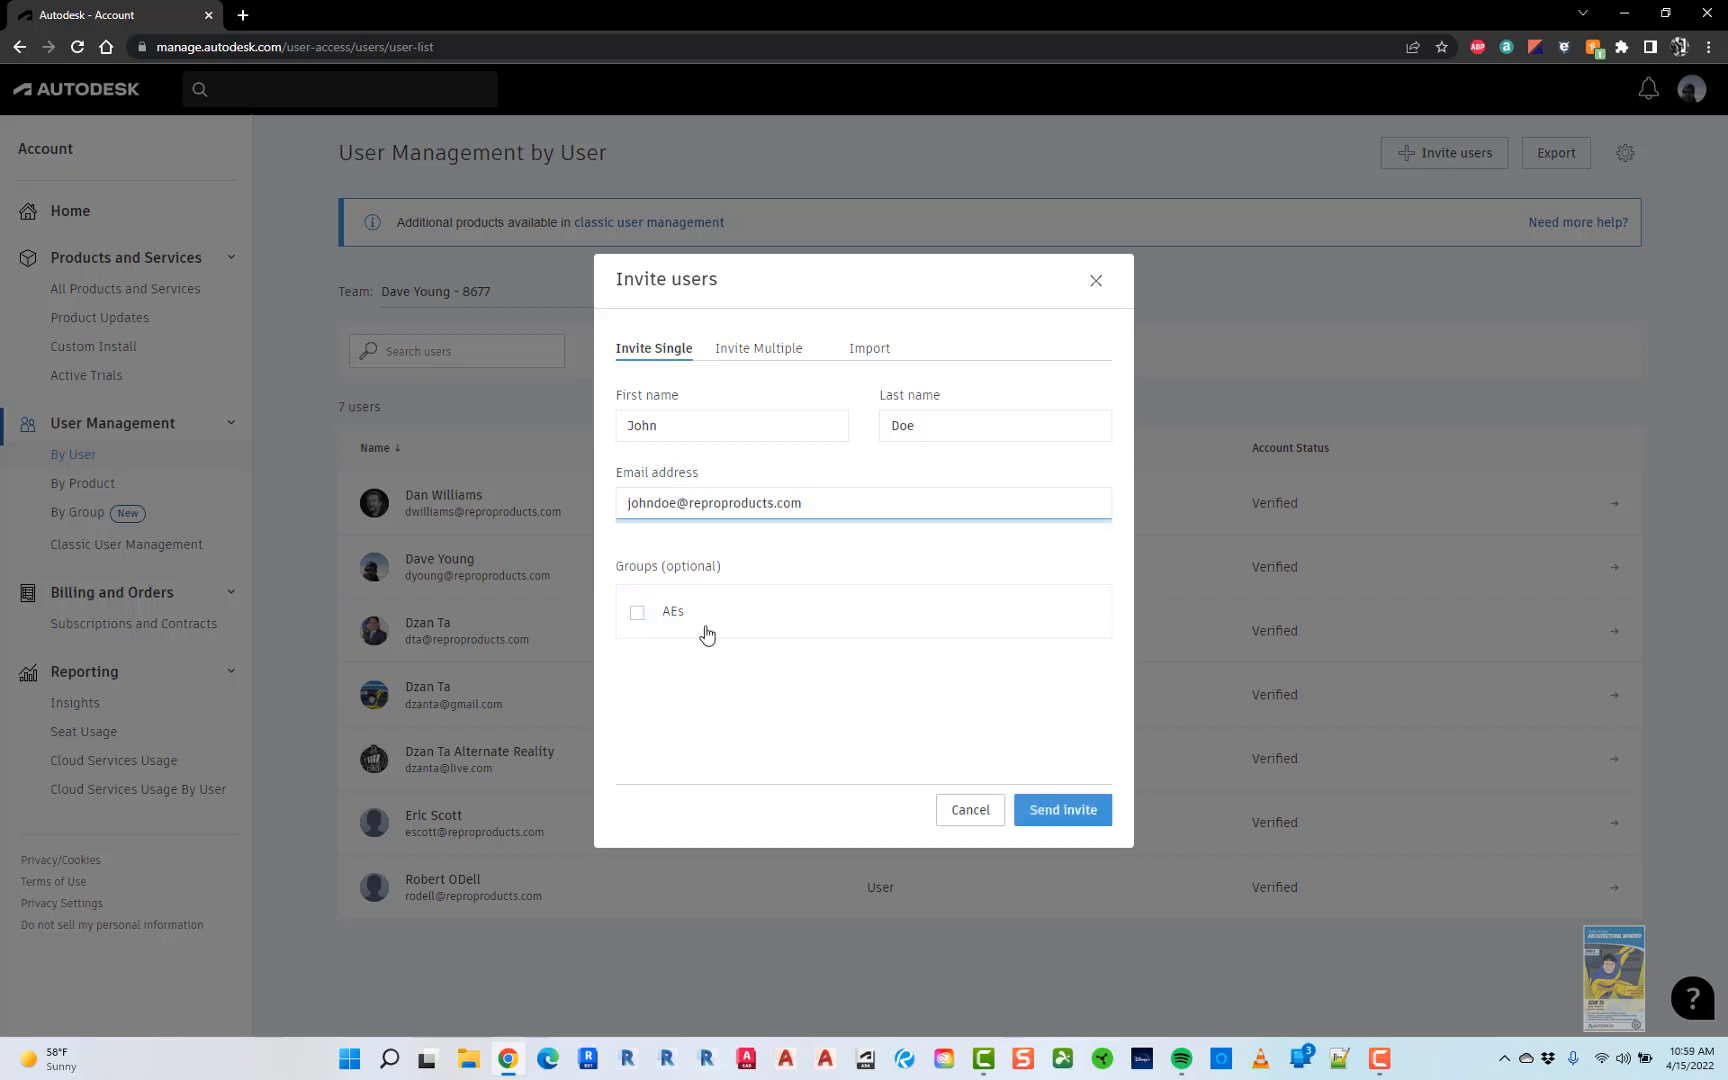
{"action": "left_click", "coordinate": [1037, 819]}
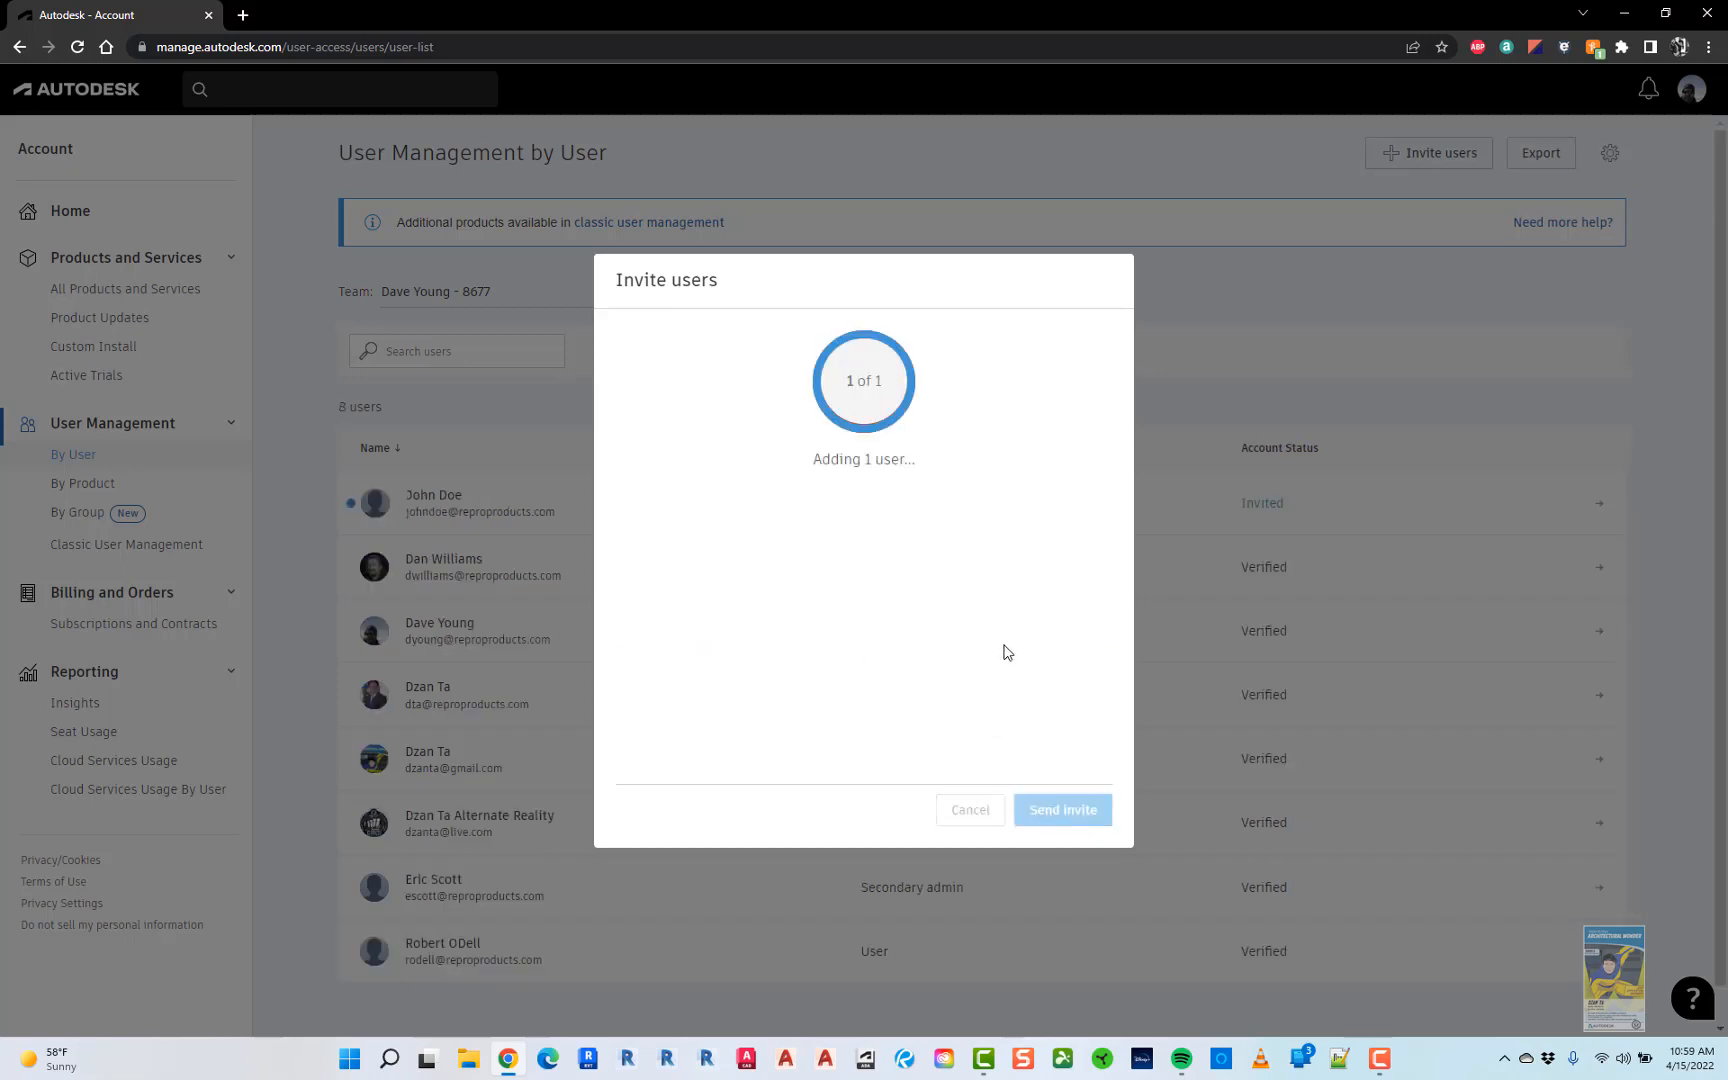
- Close the invite dialog and open the newly invited user's View Details page
{"action": "left_click", "coordinate": [1078, 822]}
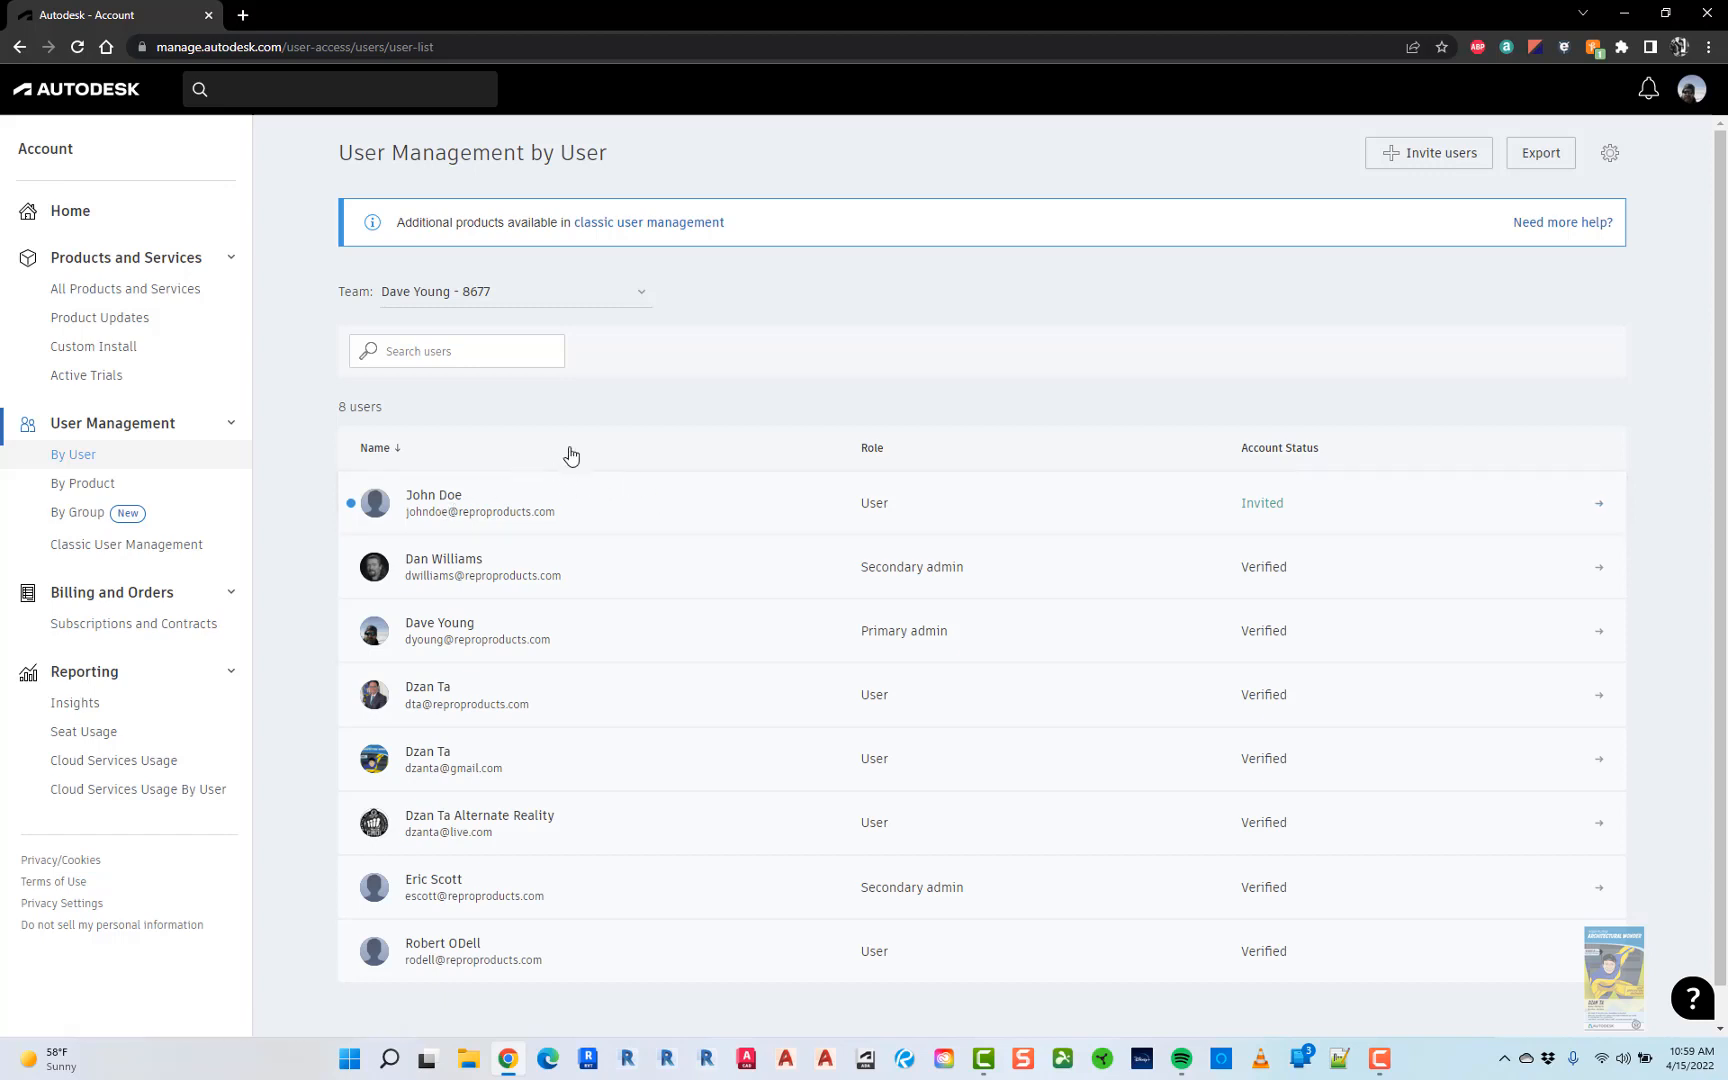
{"action": "left_click", "coordinate": [501, 511]}
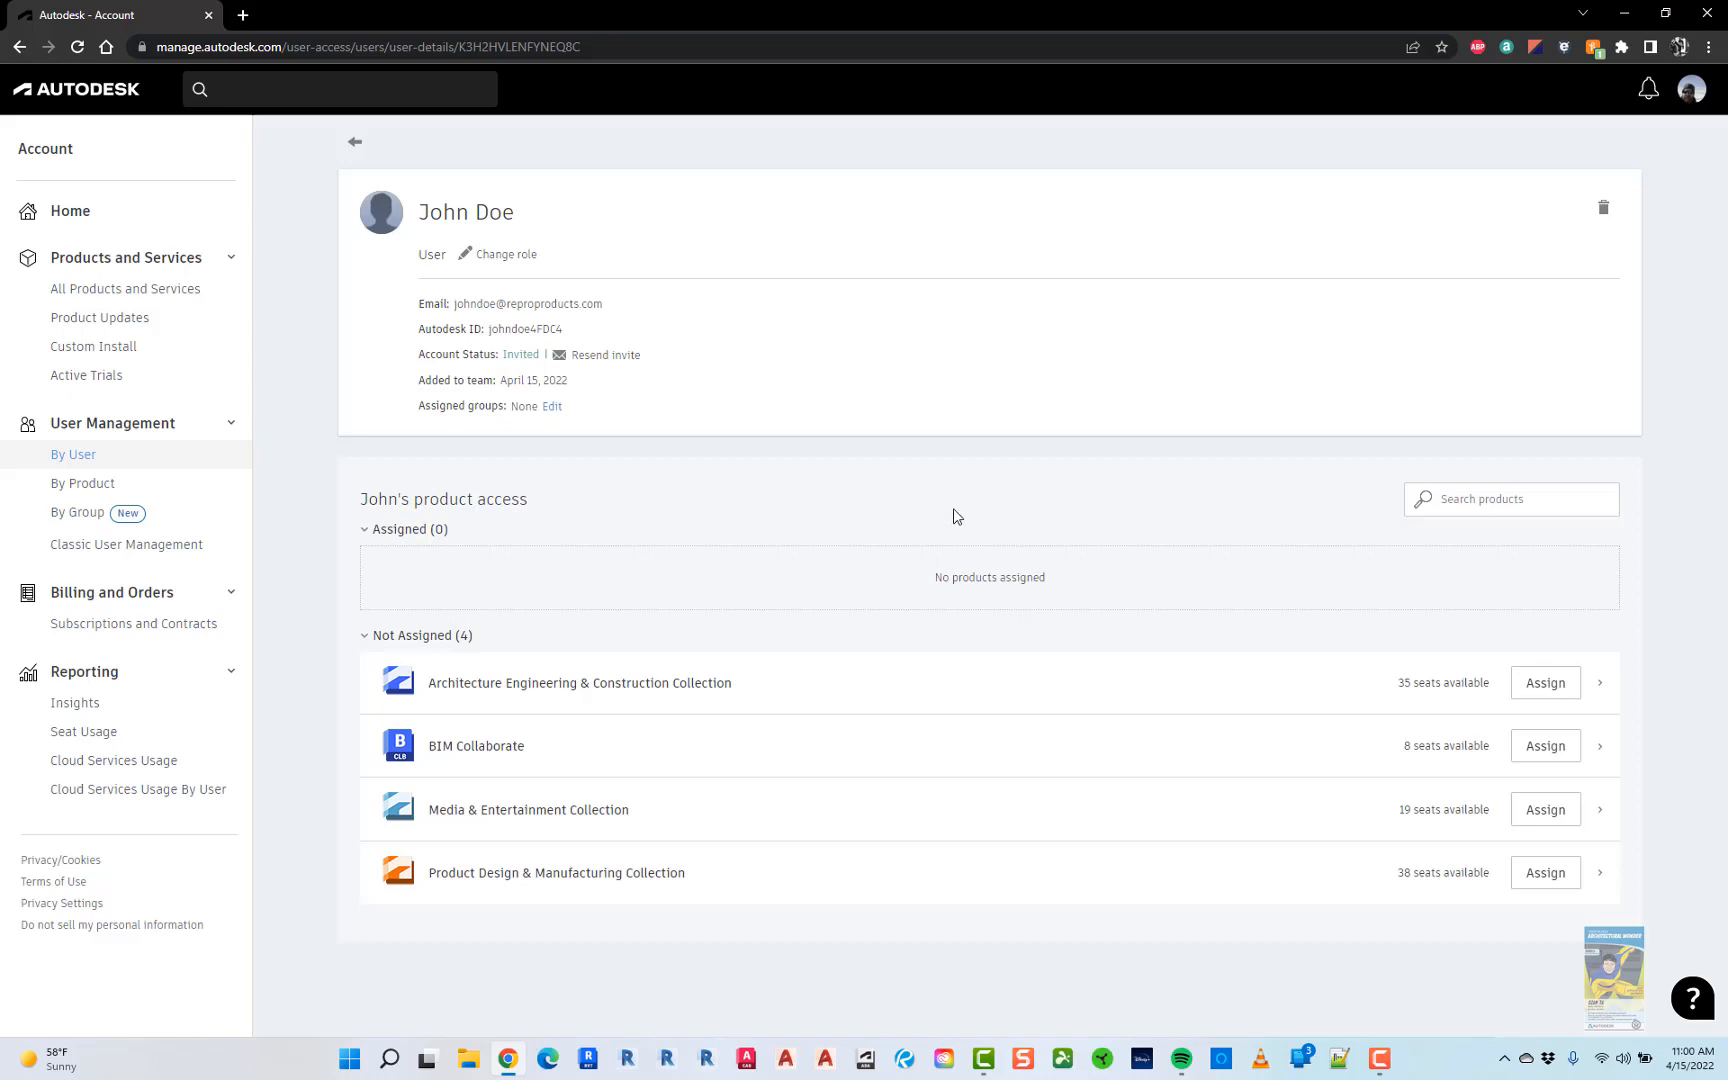
- Assign the Architecture Engineering & Construction Collection to the invited user, then unassign it
{"action": "left_click", "coordinate": [1560, 688]}
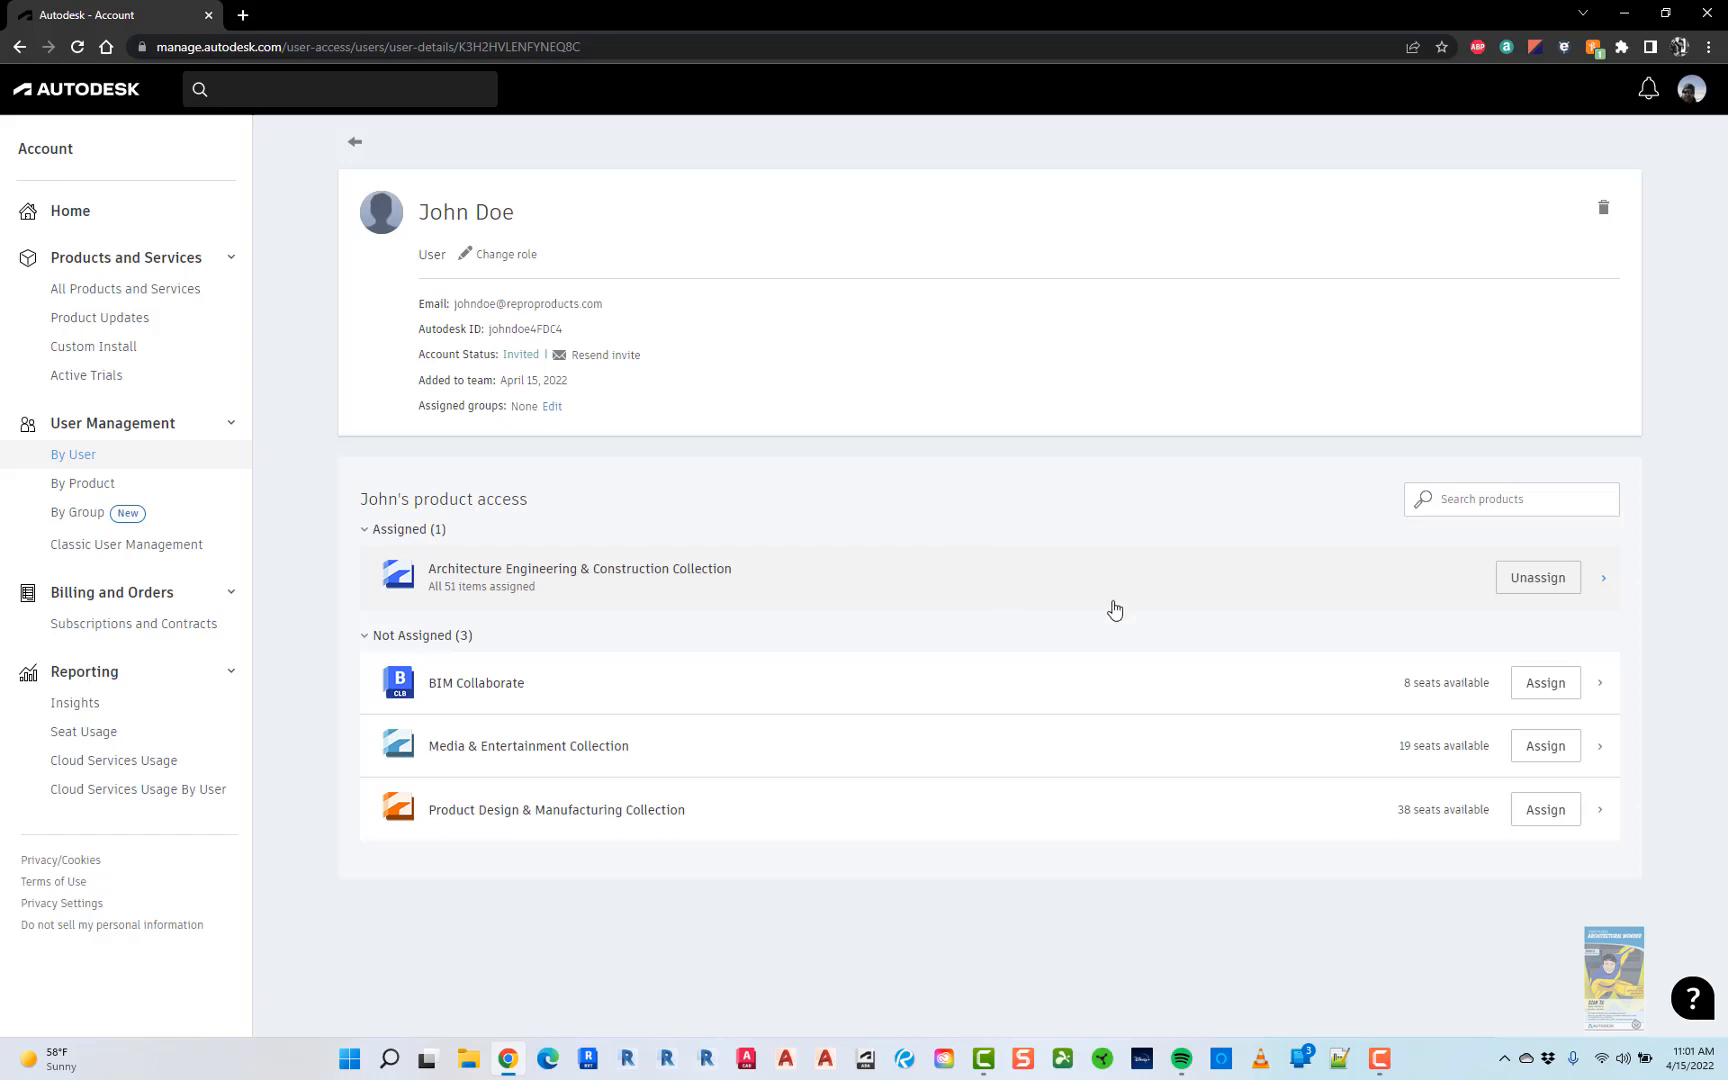
{"action": "left_click", "coordinate": [1506, 581]}
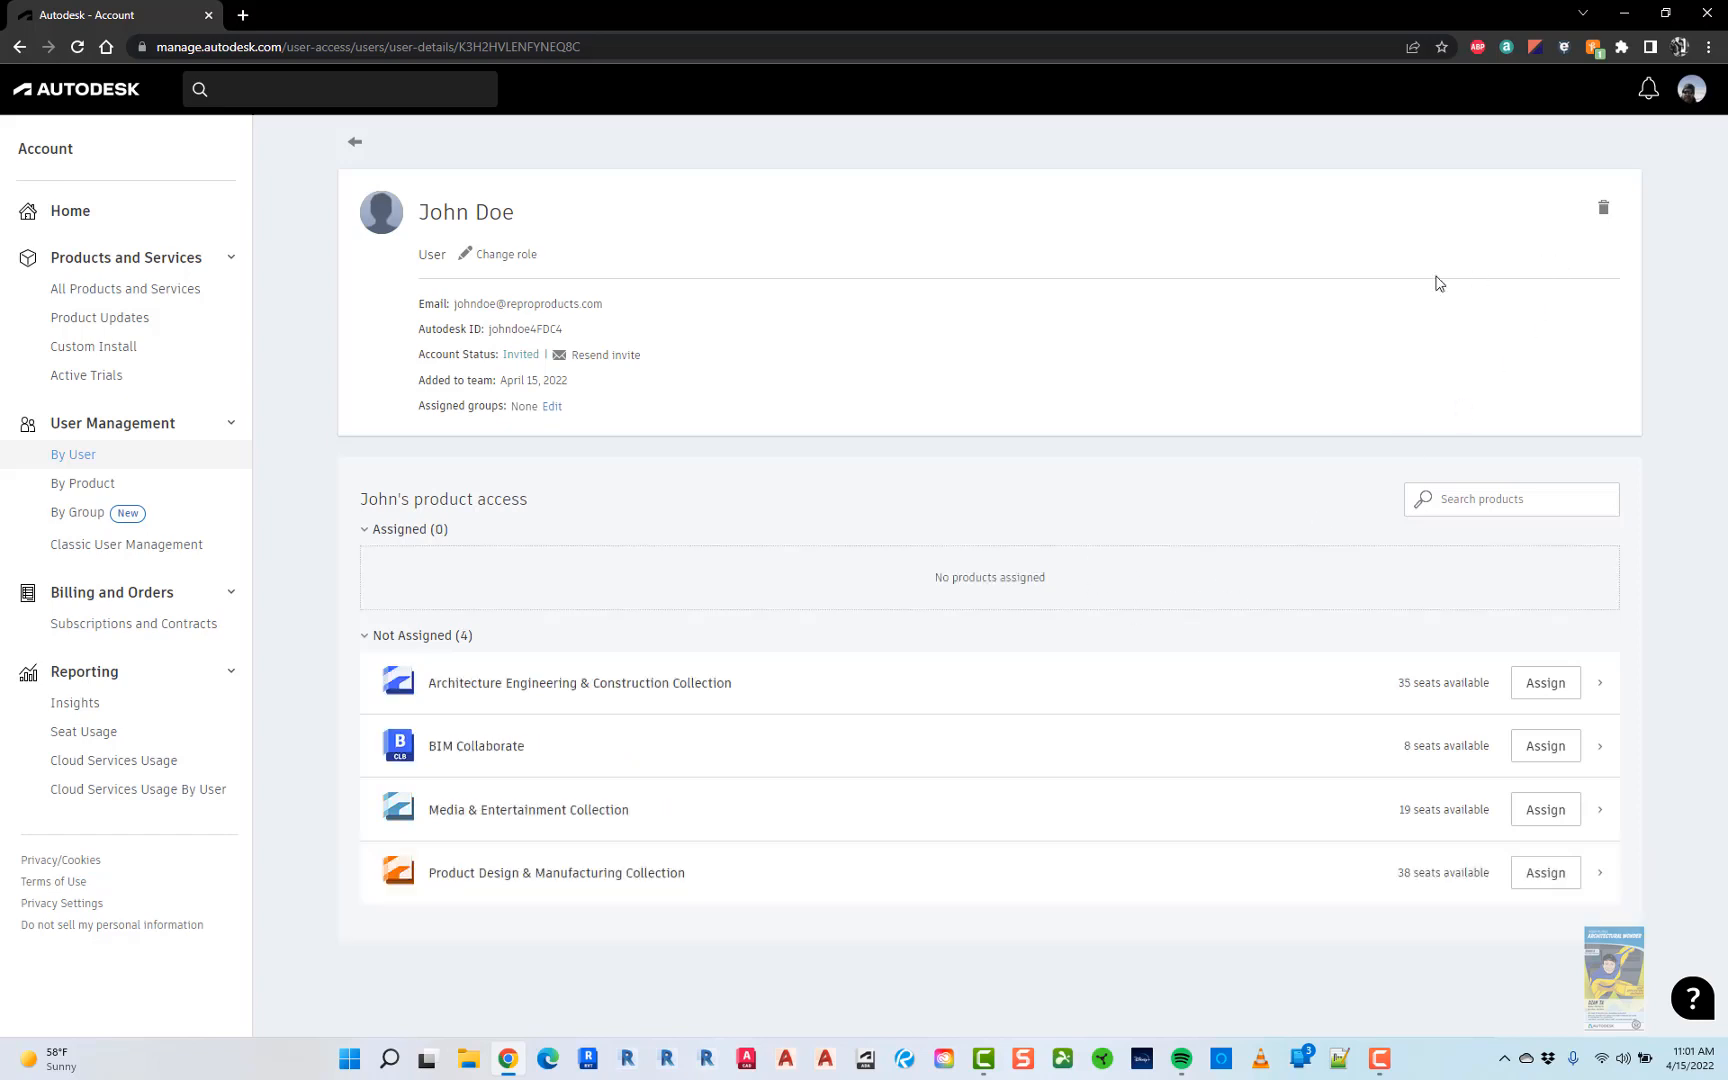
- Delete the invited user from their details page and confirm Remove user
{"action": "left_click", "coordinate": [1604, 218]}
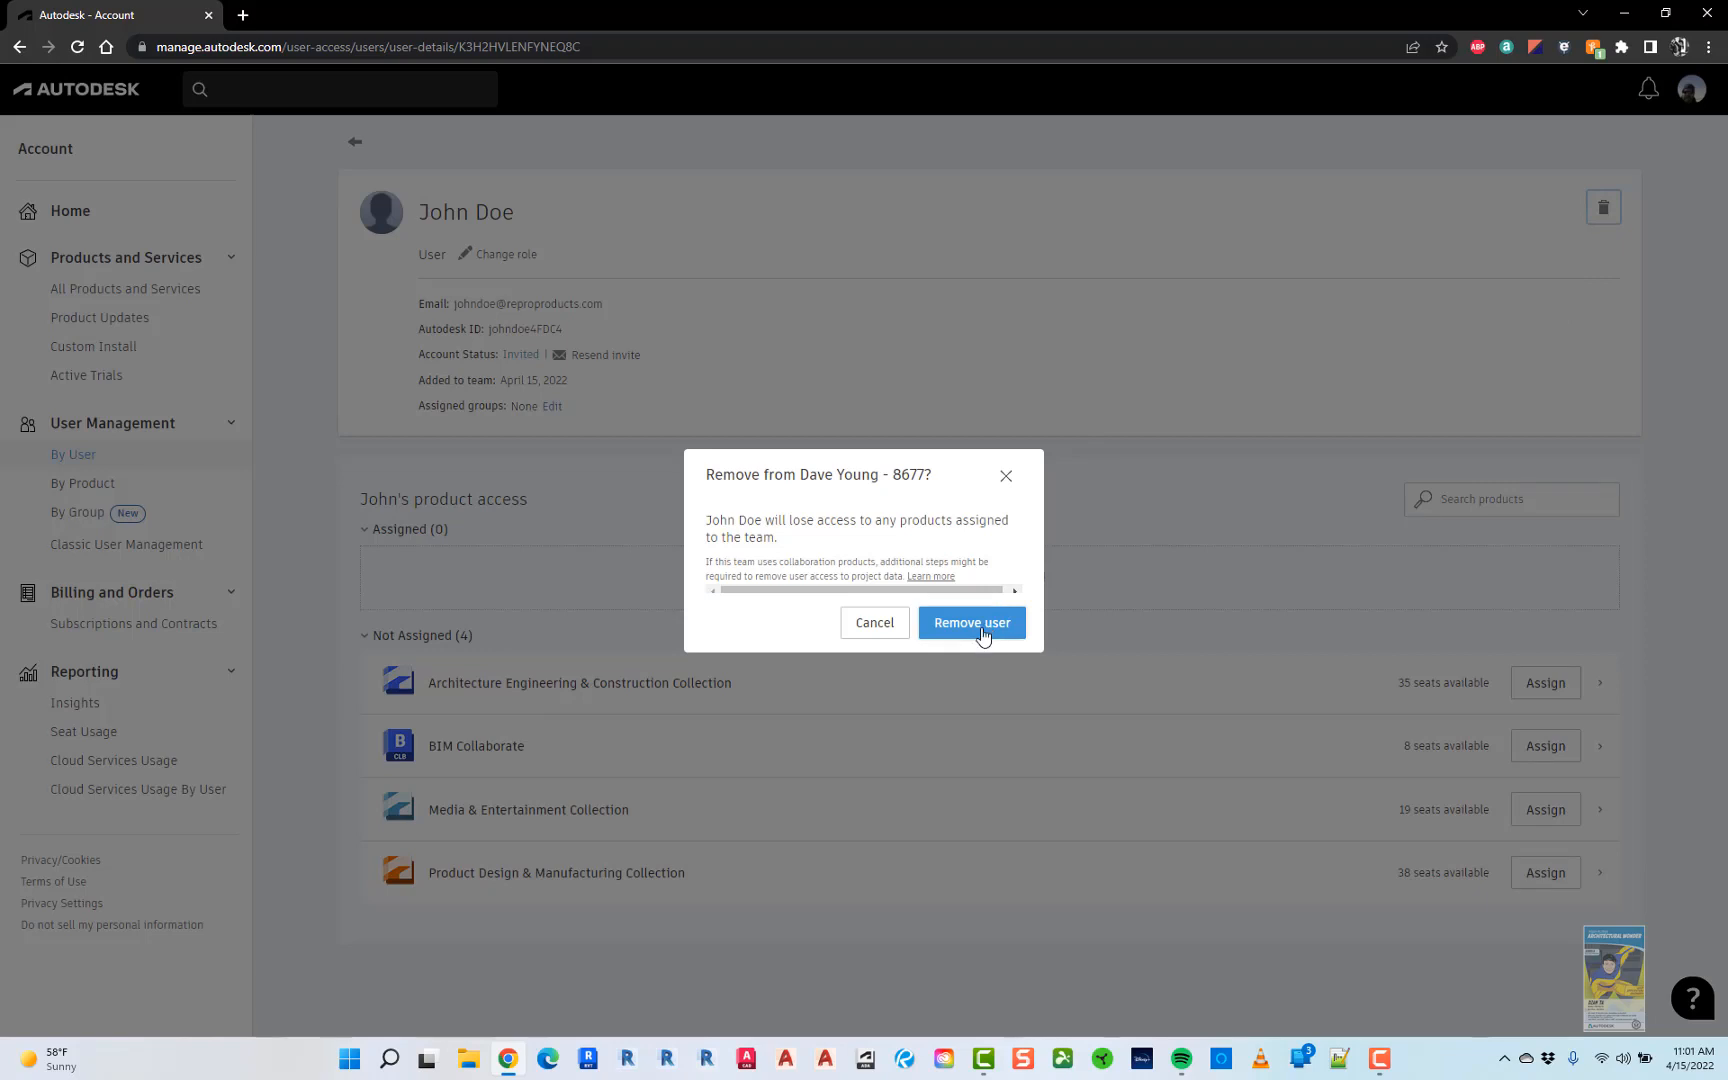
{"action": "left_click", "coordinate": [972, 623]}
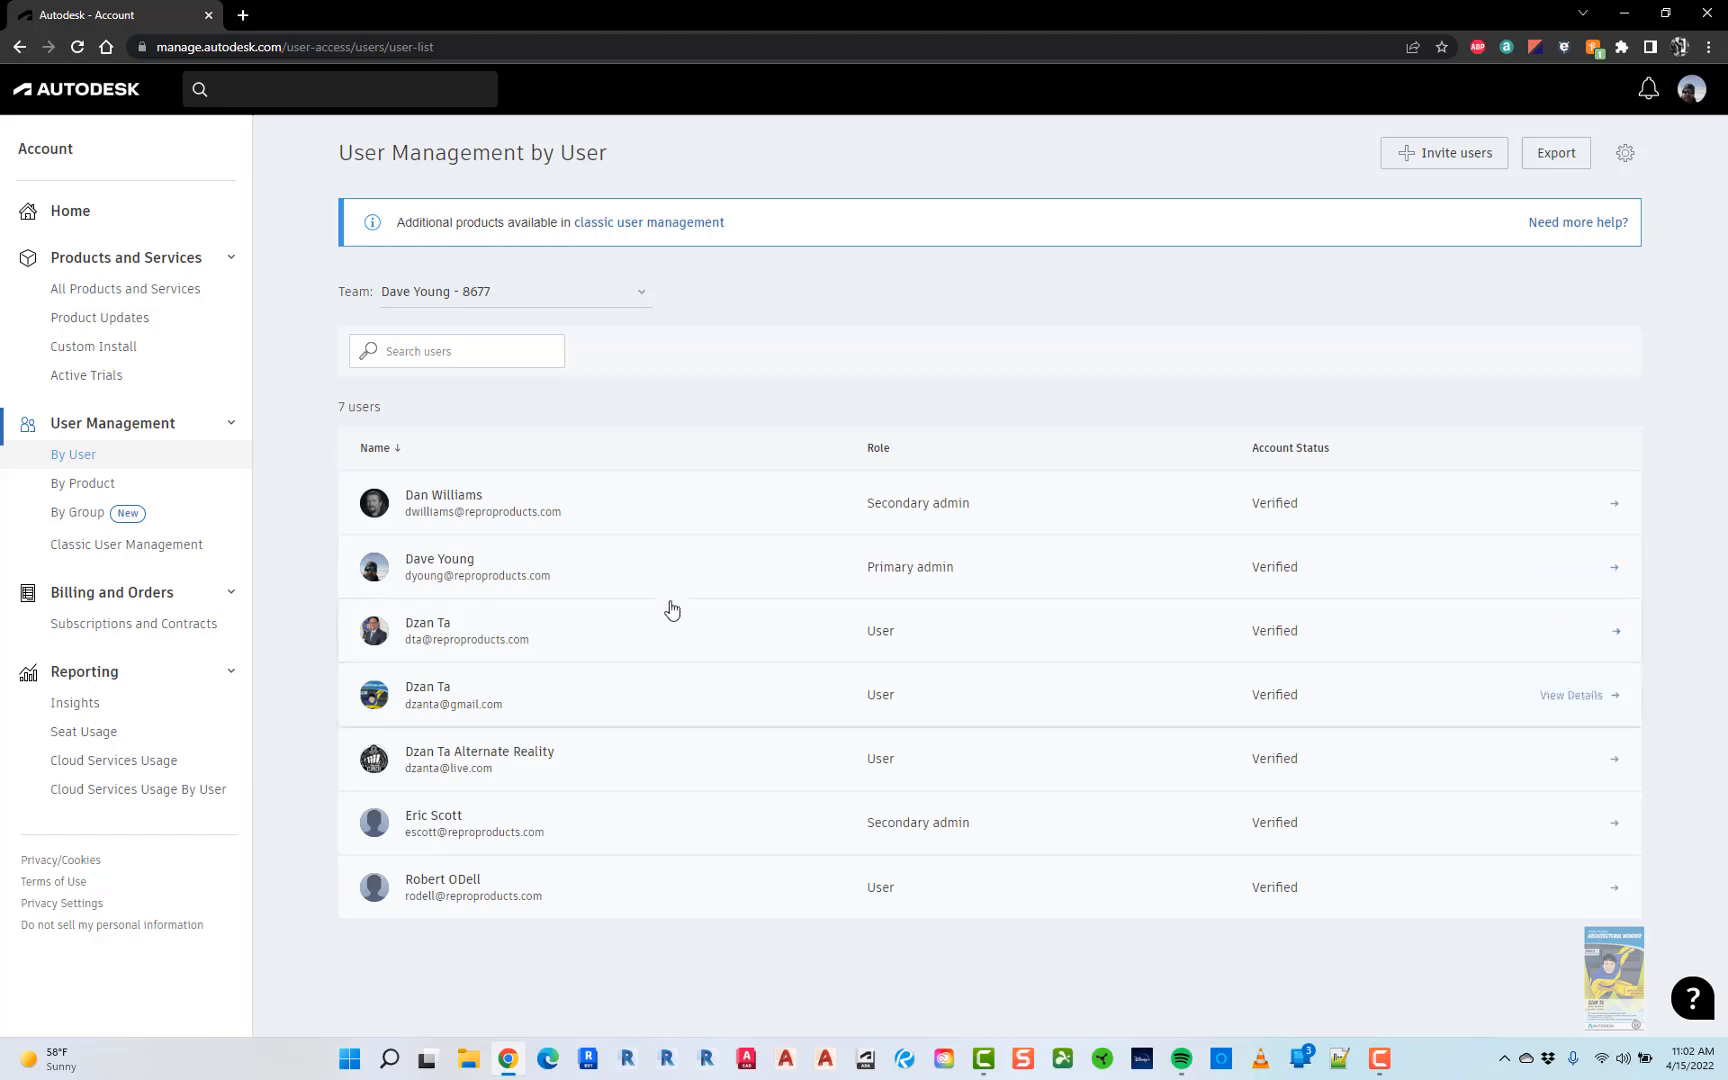
- View another user's product access, go back, and switch to User Management by Product
{"action": "left_click", "coordinate": [644, 697]}
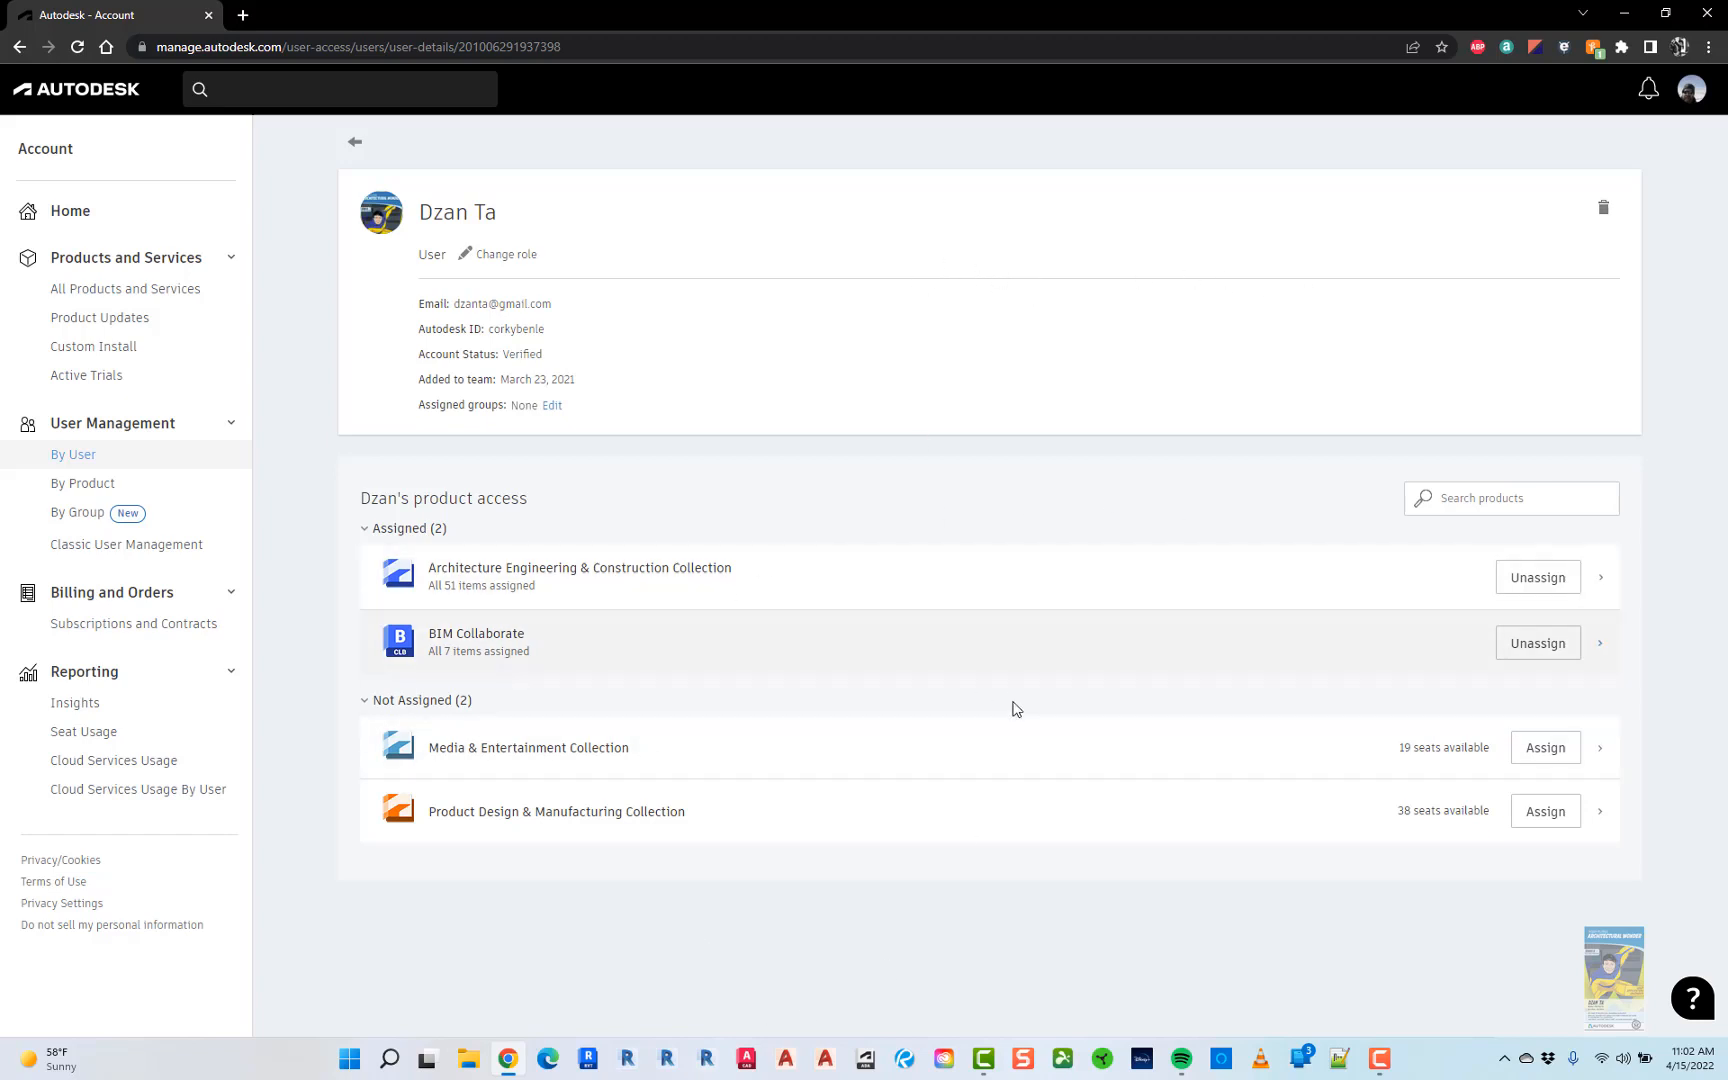
{"action": "left_click", "coordinate": [355, 147]}
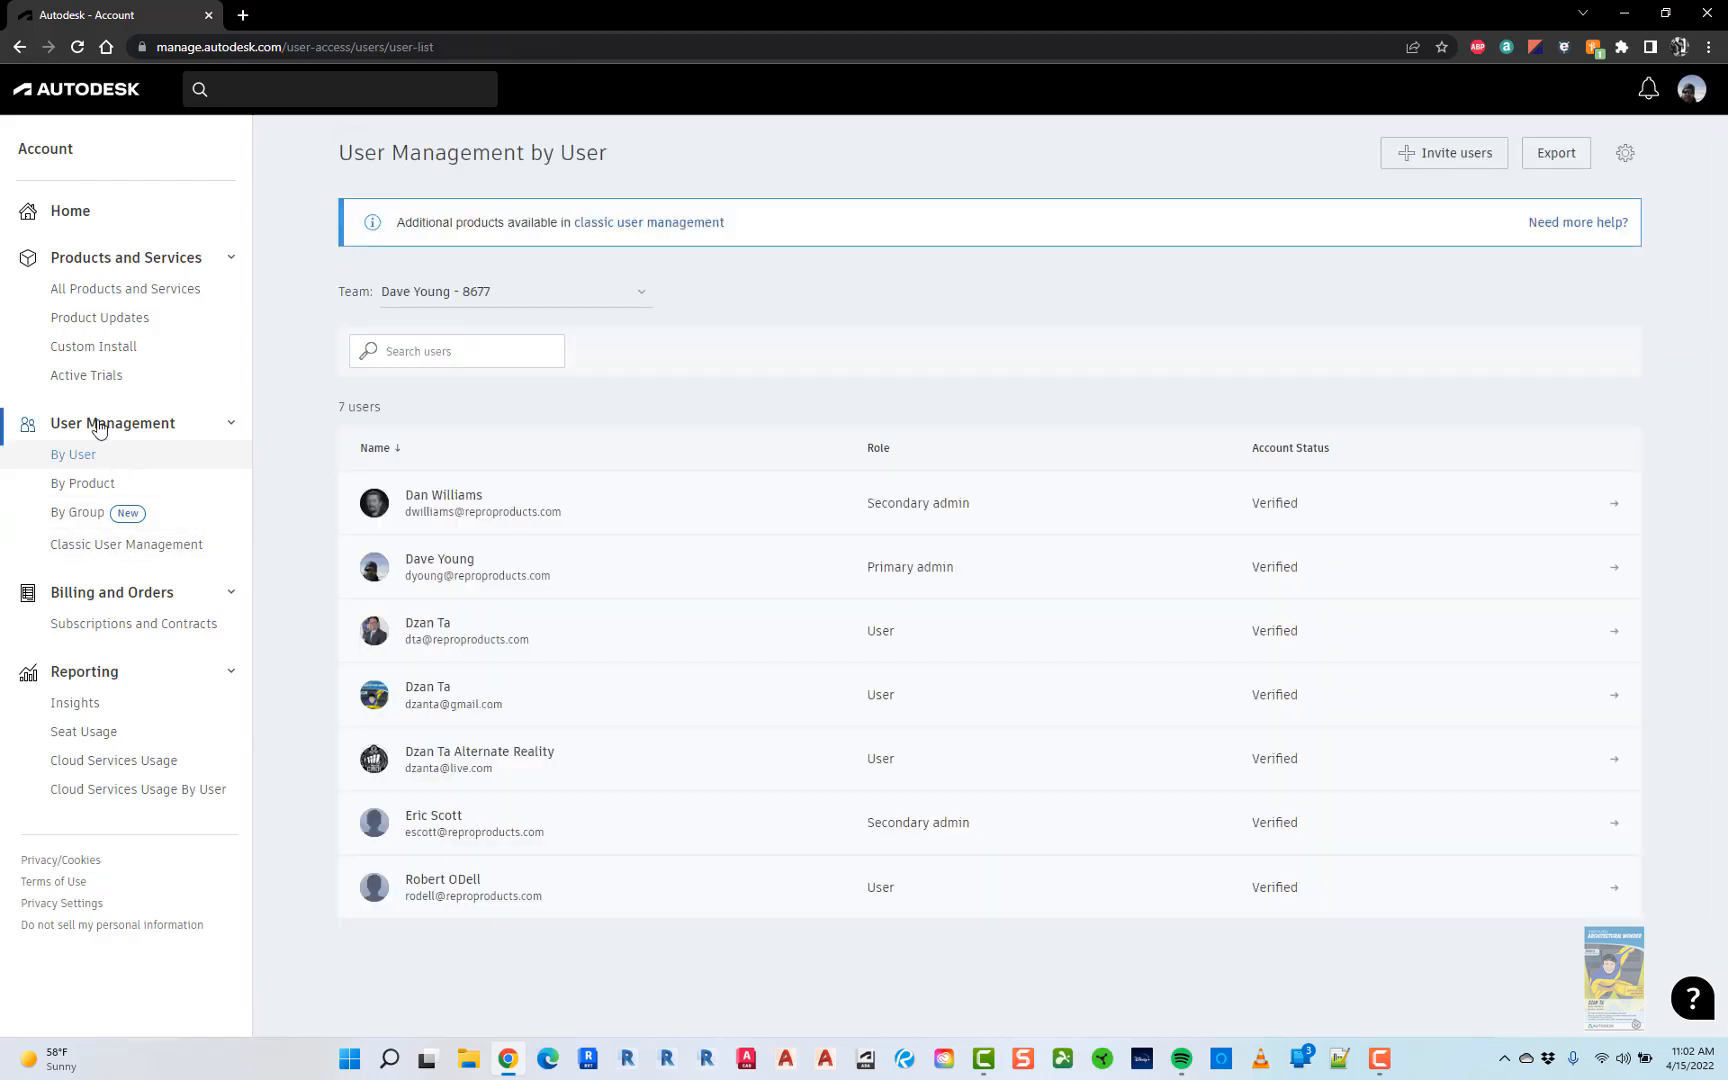
{"action": "left_click", "coordinate": [88, 484]}
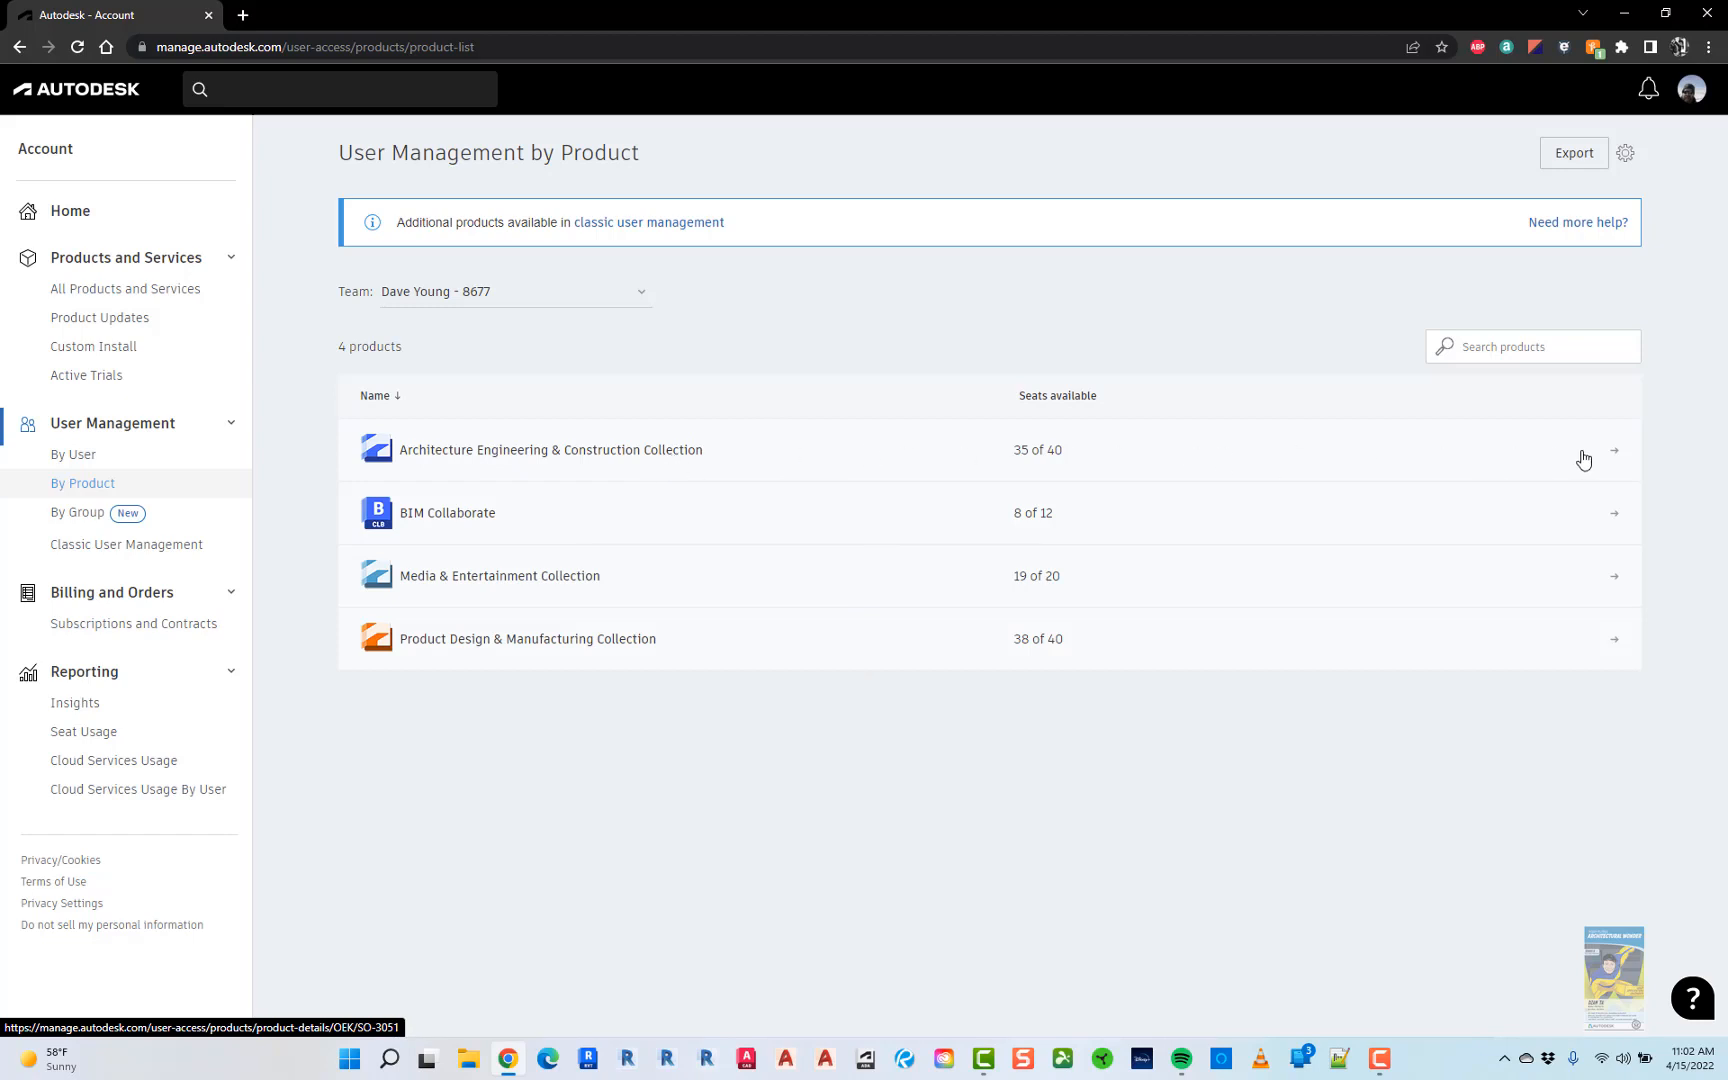
- Open the AEC Collection details page (35 of 40 seats) and dismiss the mail notification
{"action": "left_click", "coordinate": [1615, 451]}
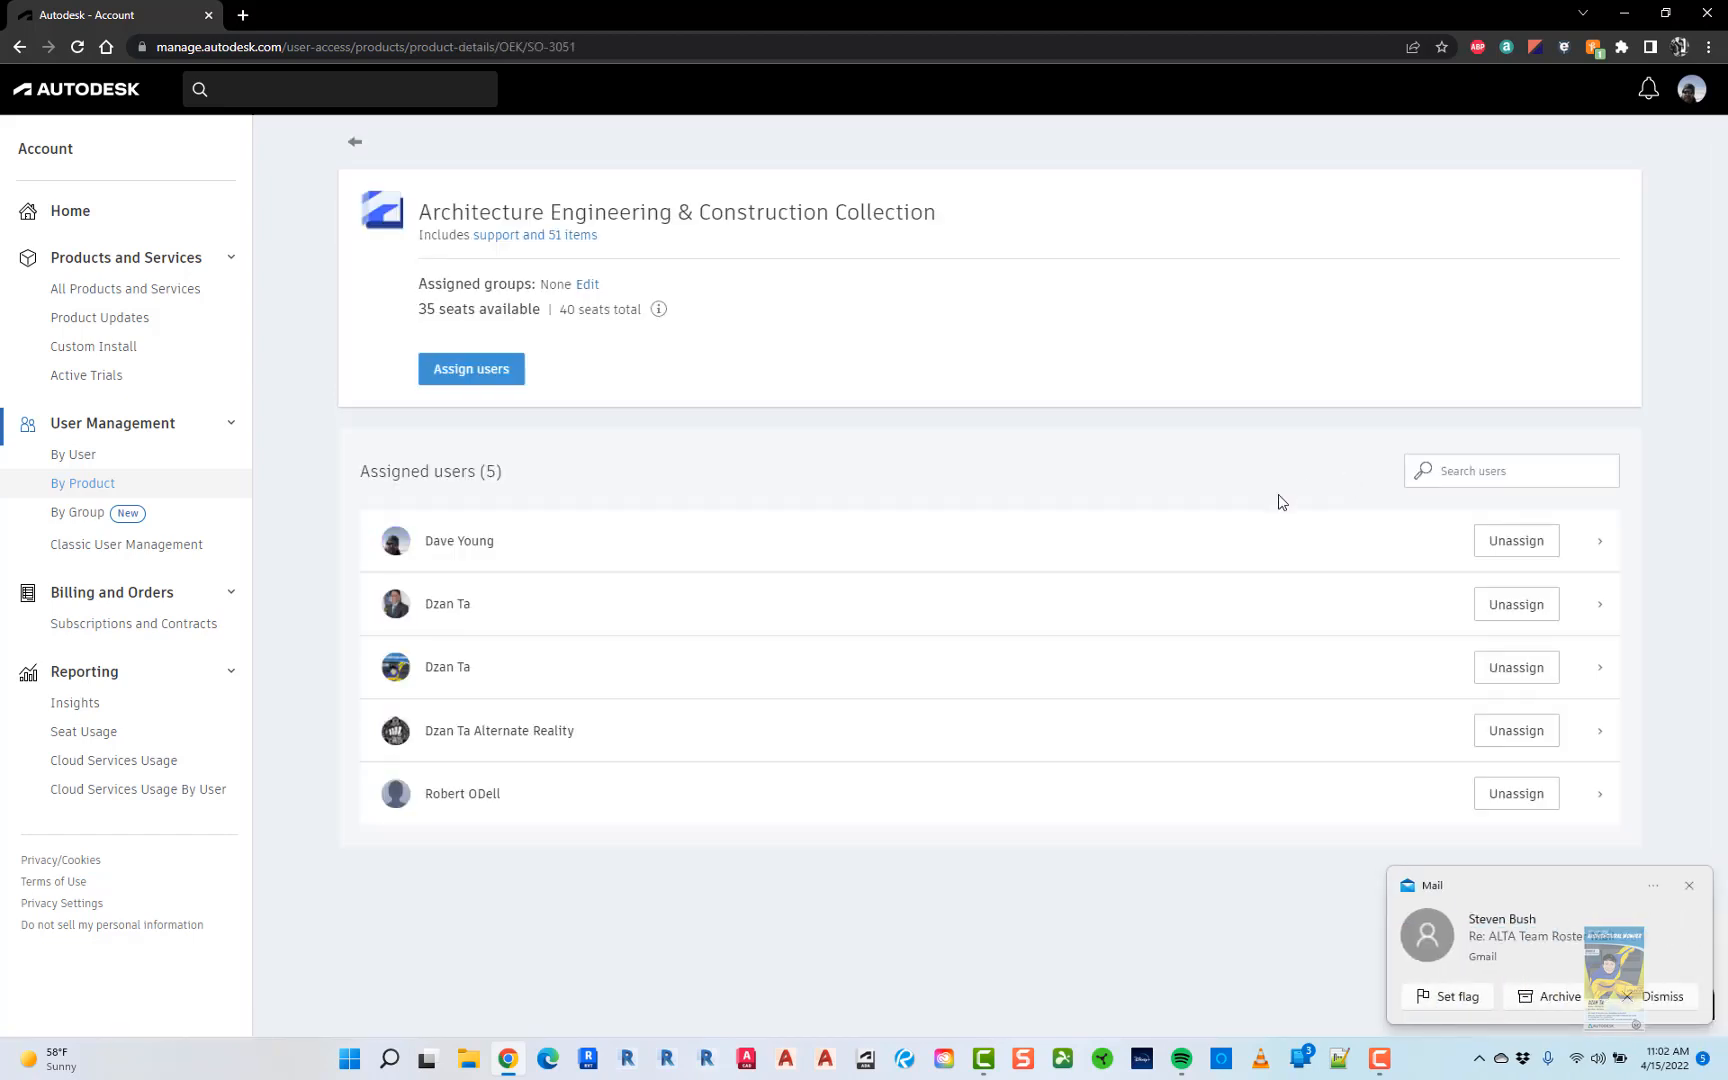
{"action": "left_click", "coordinate": [1689, 885]}
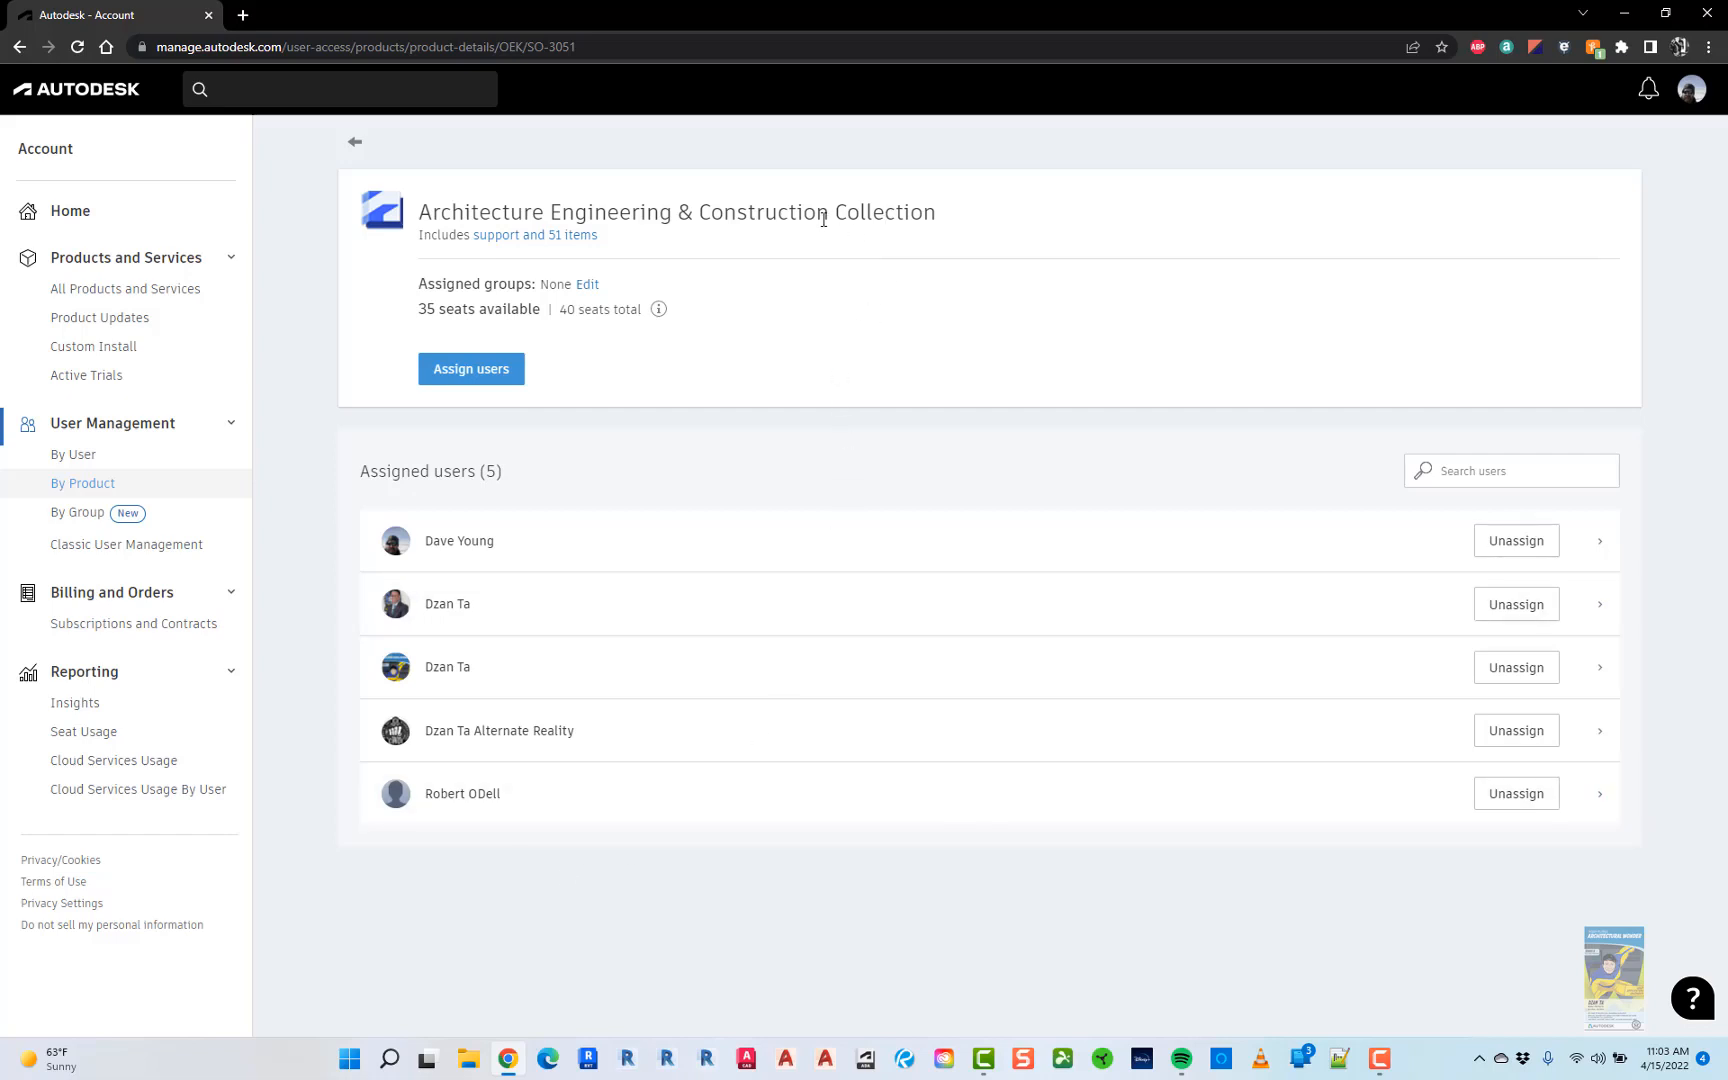
- Open the AEs group from By Group and search its members for a user by name
{"action": "left_click", "coordinate": [90, 523]}
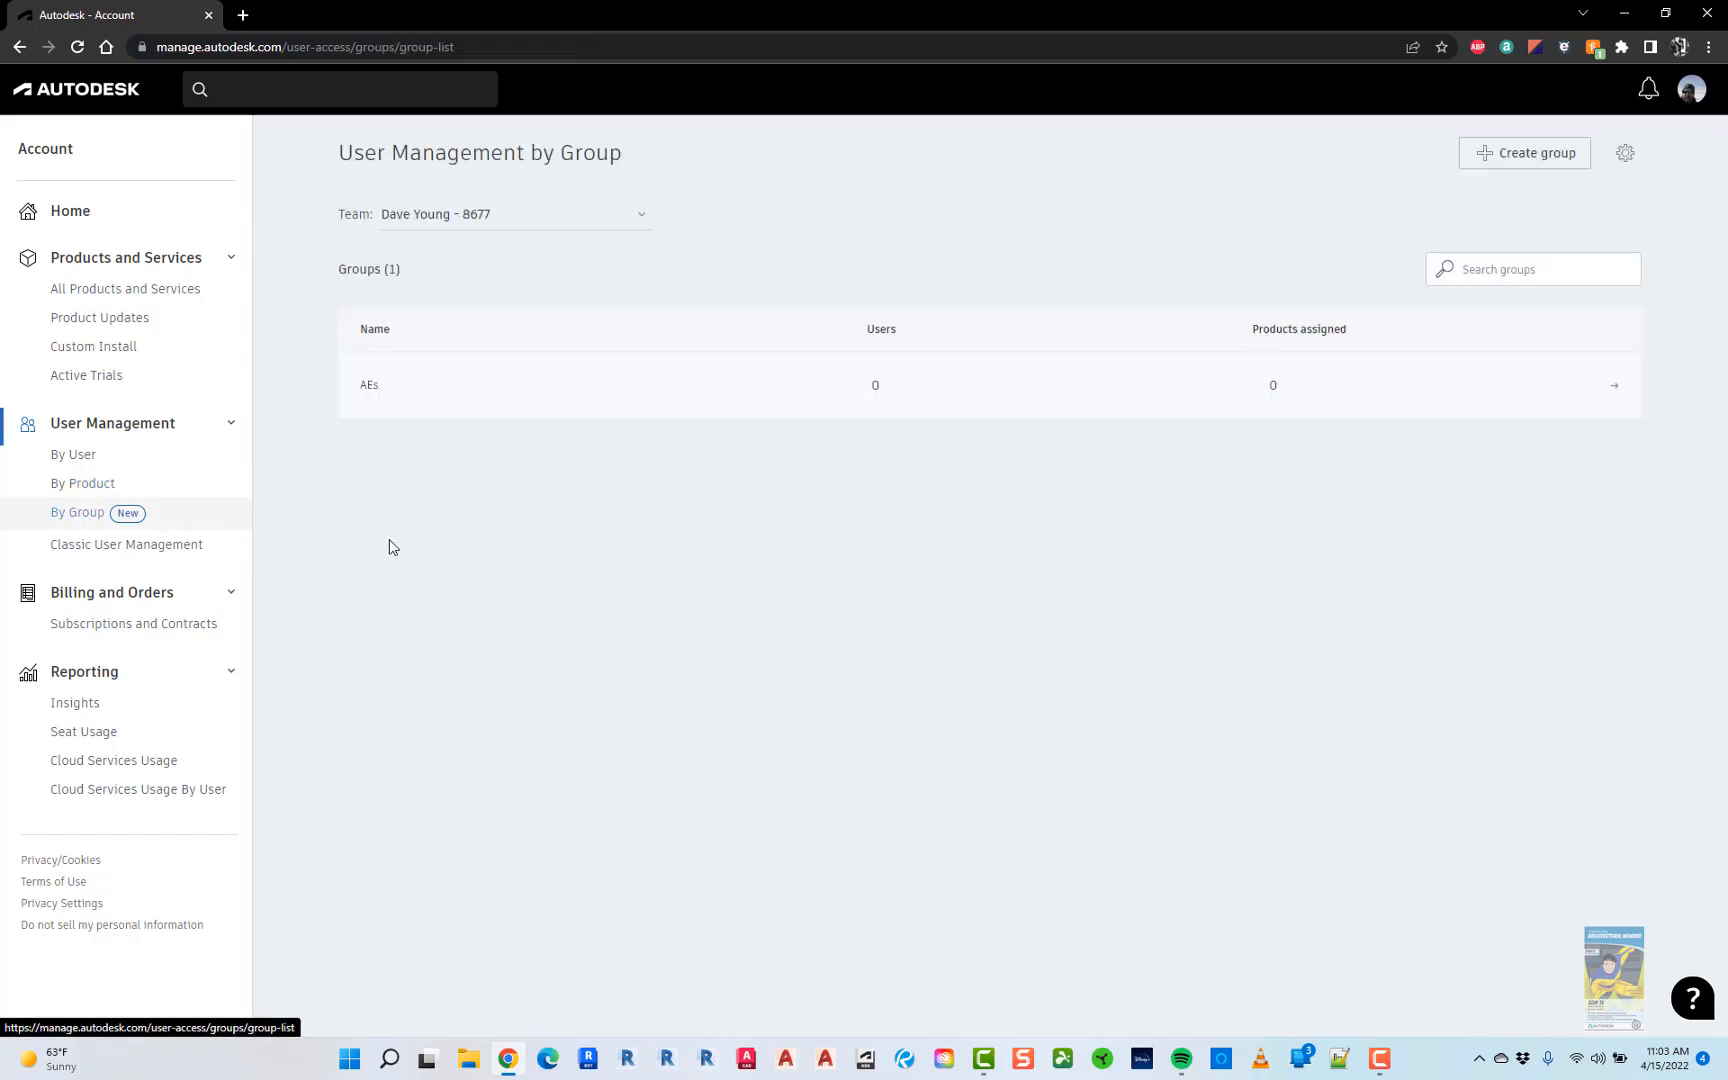
{"action": "mouse_move", "coordinate": [764, 393]}
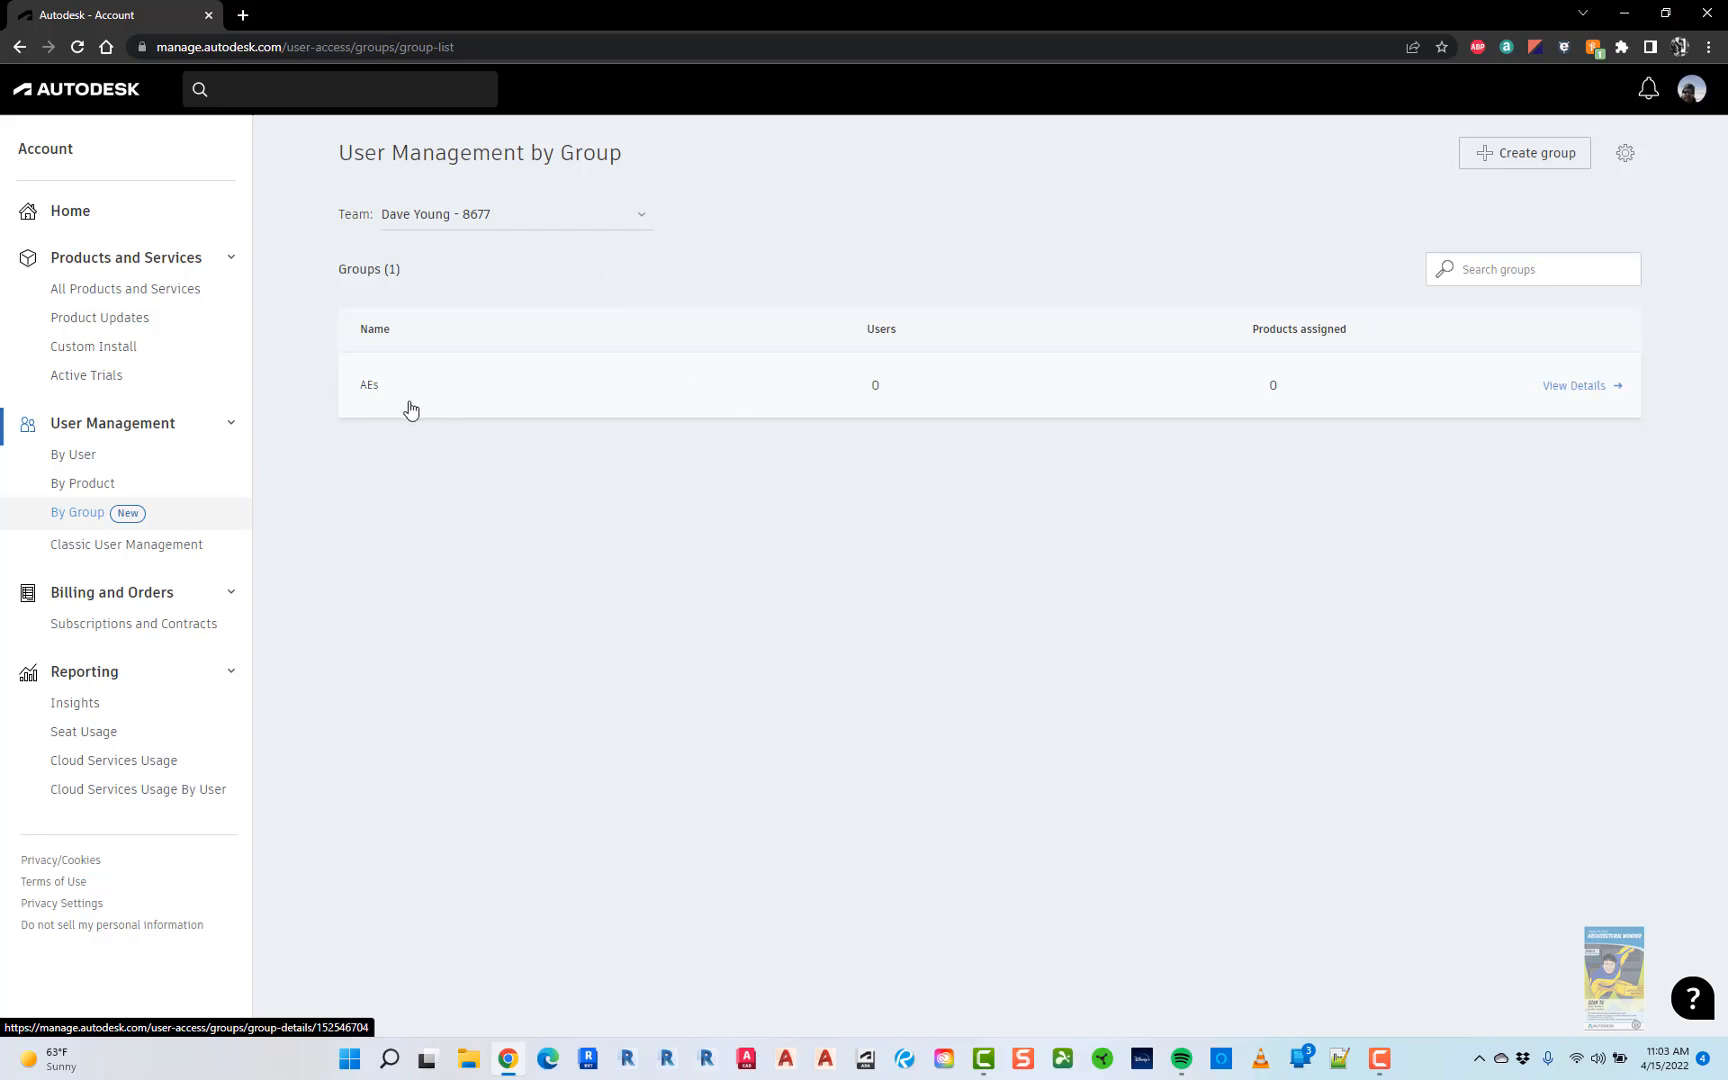
{"action": "left_click", "coordinate": [1565, 387]}
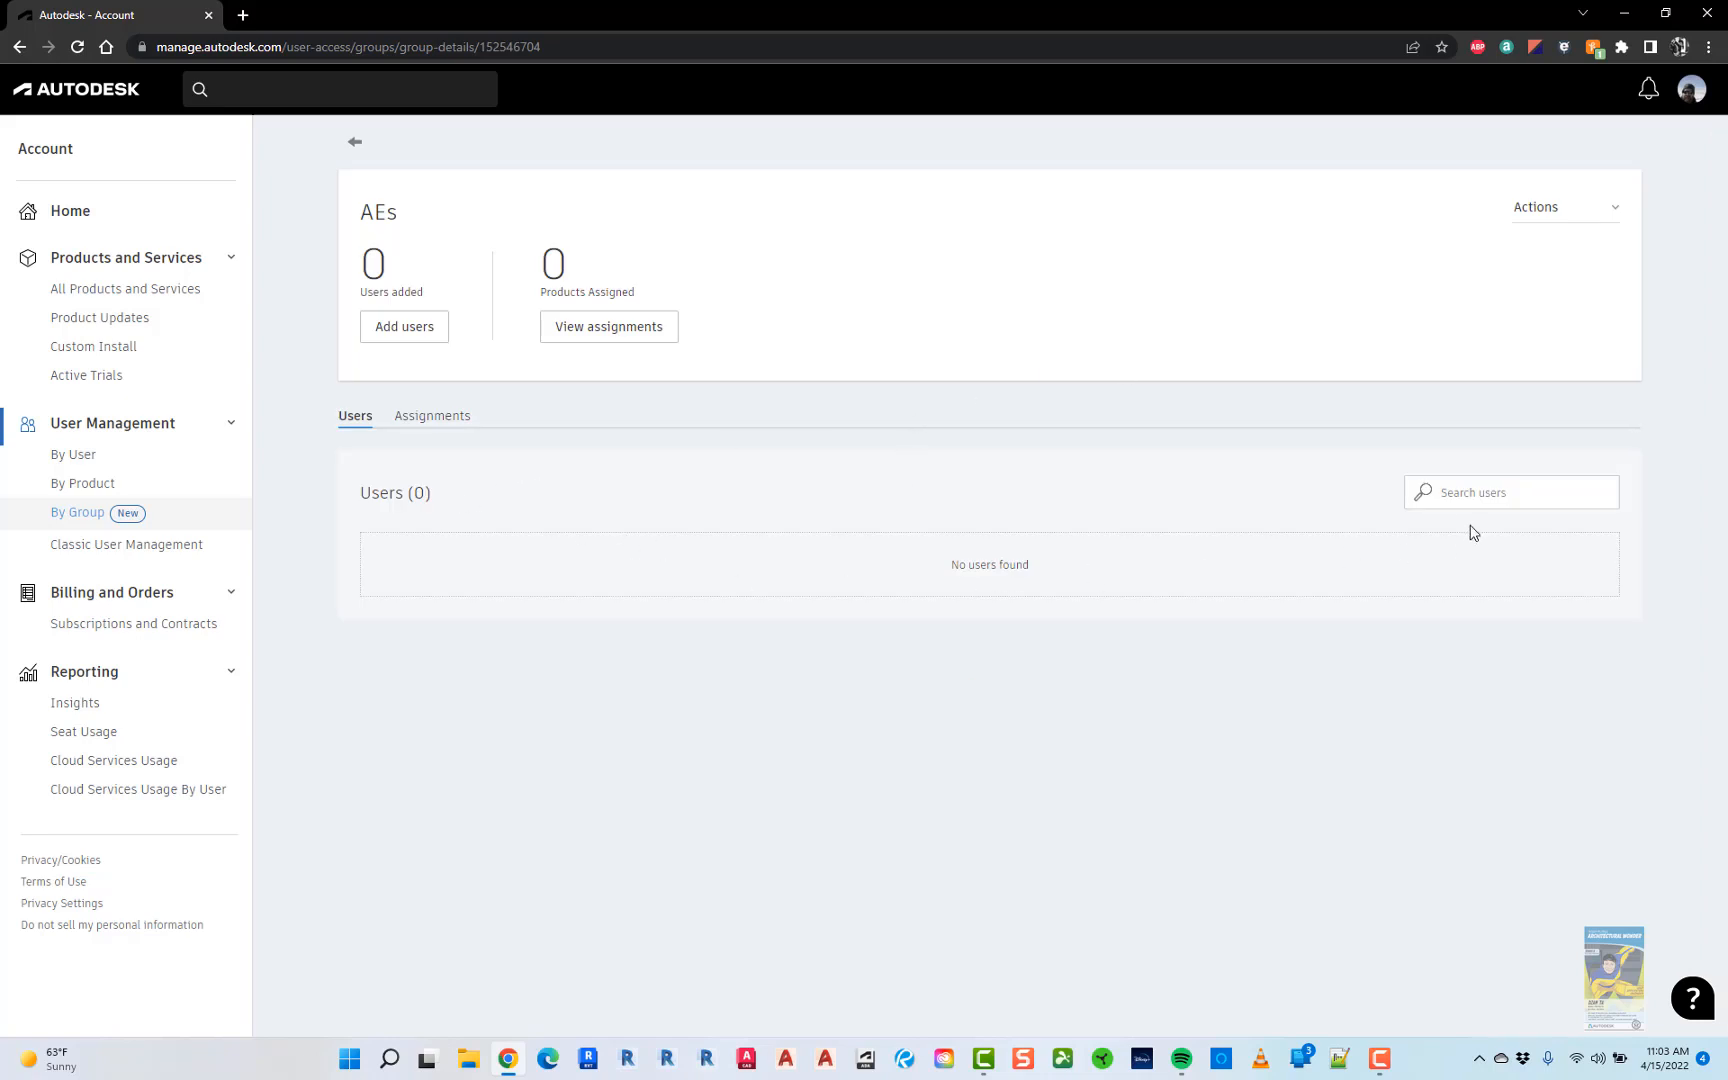
{"action": "left_click", "coordinate": [1472, 491]}
{"action": "type", "text": "dzan"}
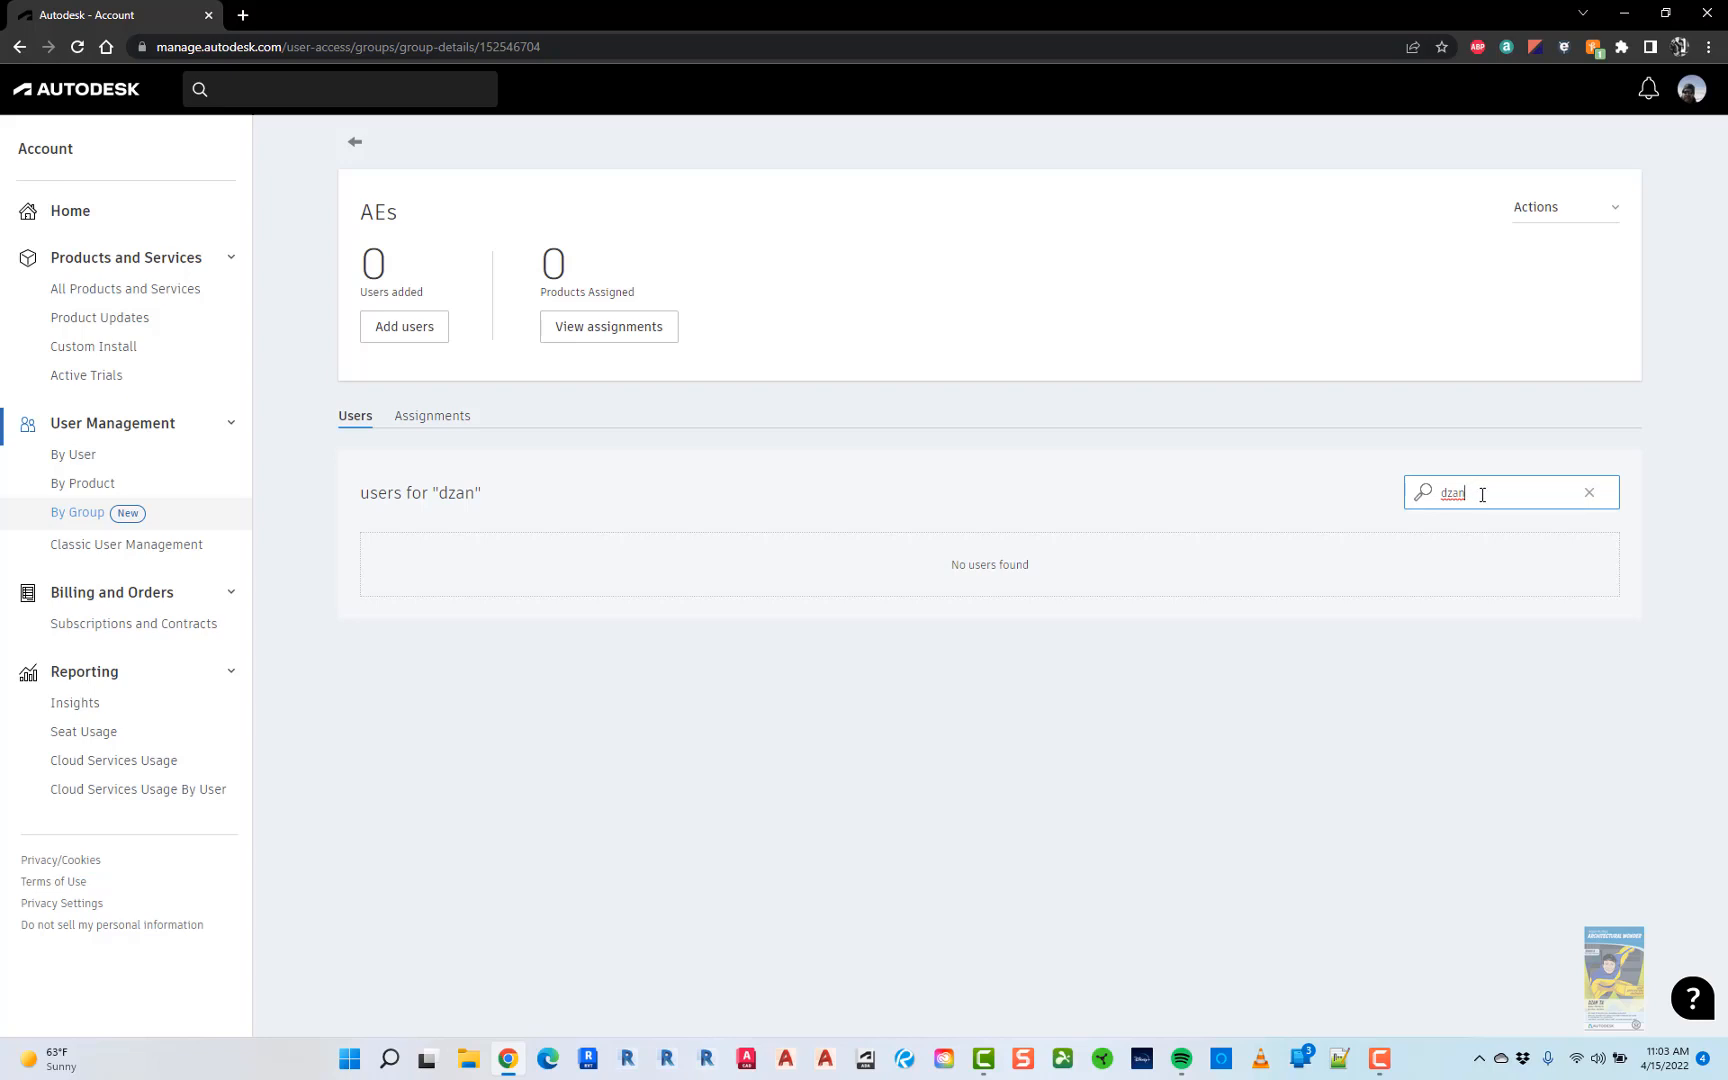
{"action": "type", "text": " ta"}
- Add three matching accounts to the AEs group, then go to Classic User Management
{"action": "left_click", "coordinate": [391, 332]}
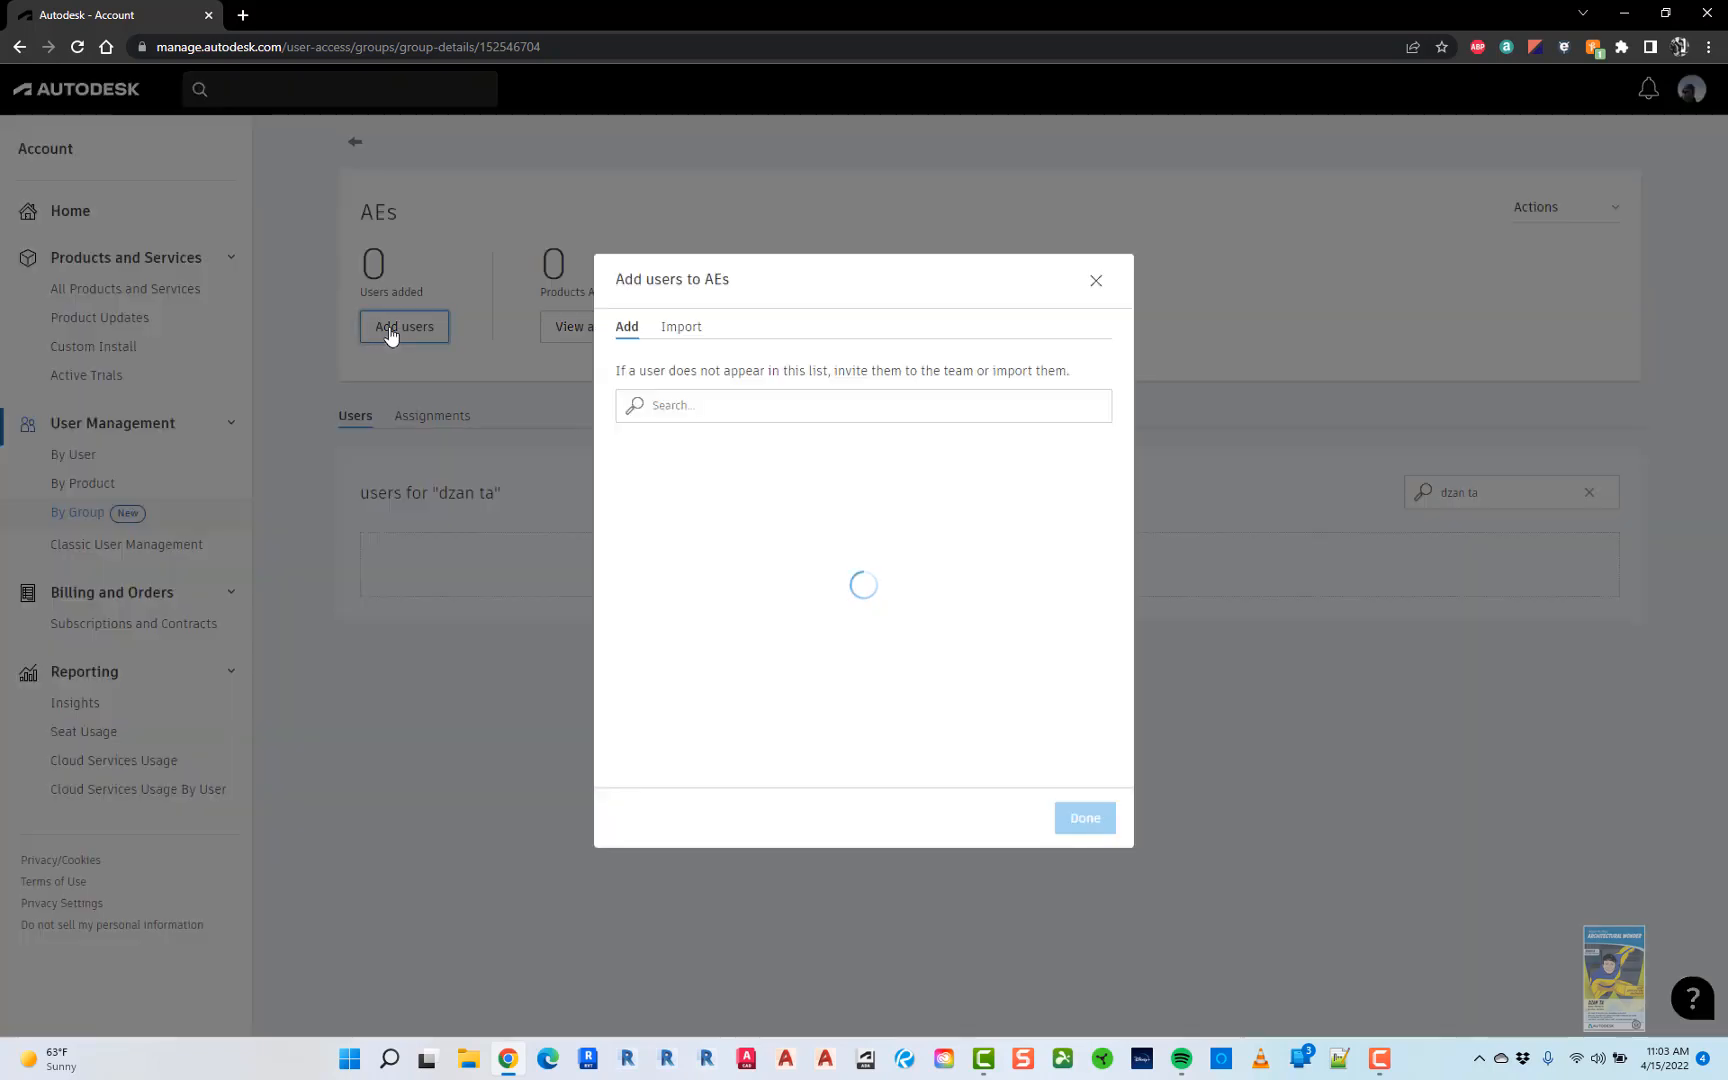
{"action": "left_click", "coordinate": [639, 606]}
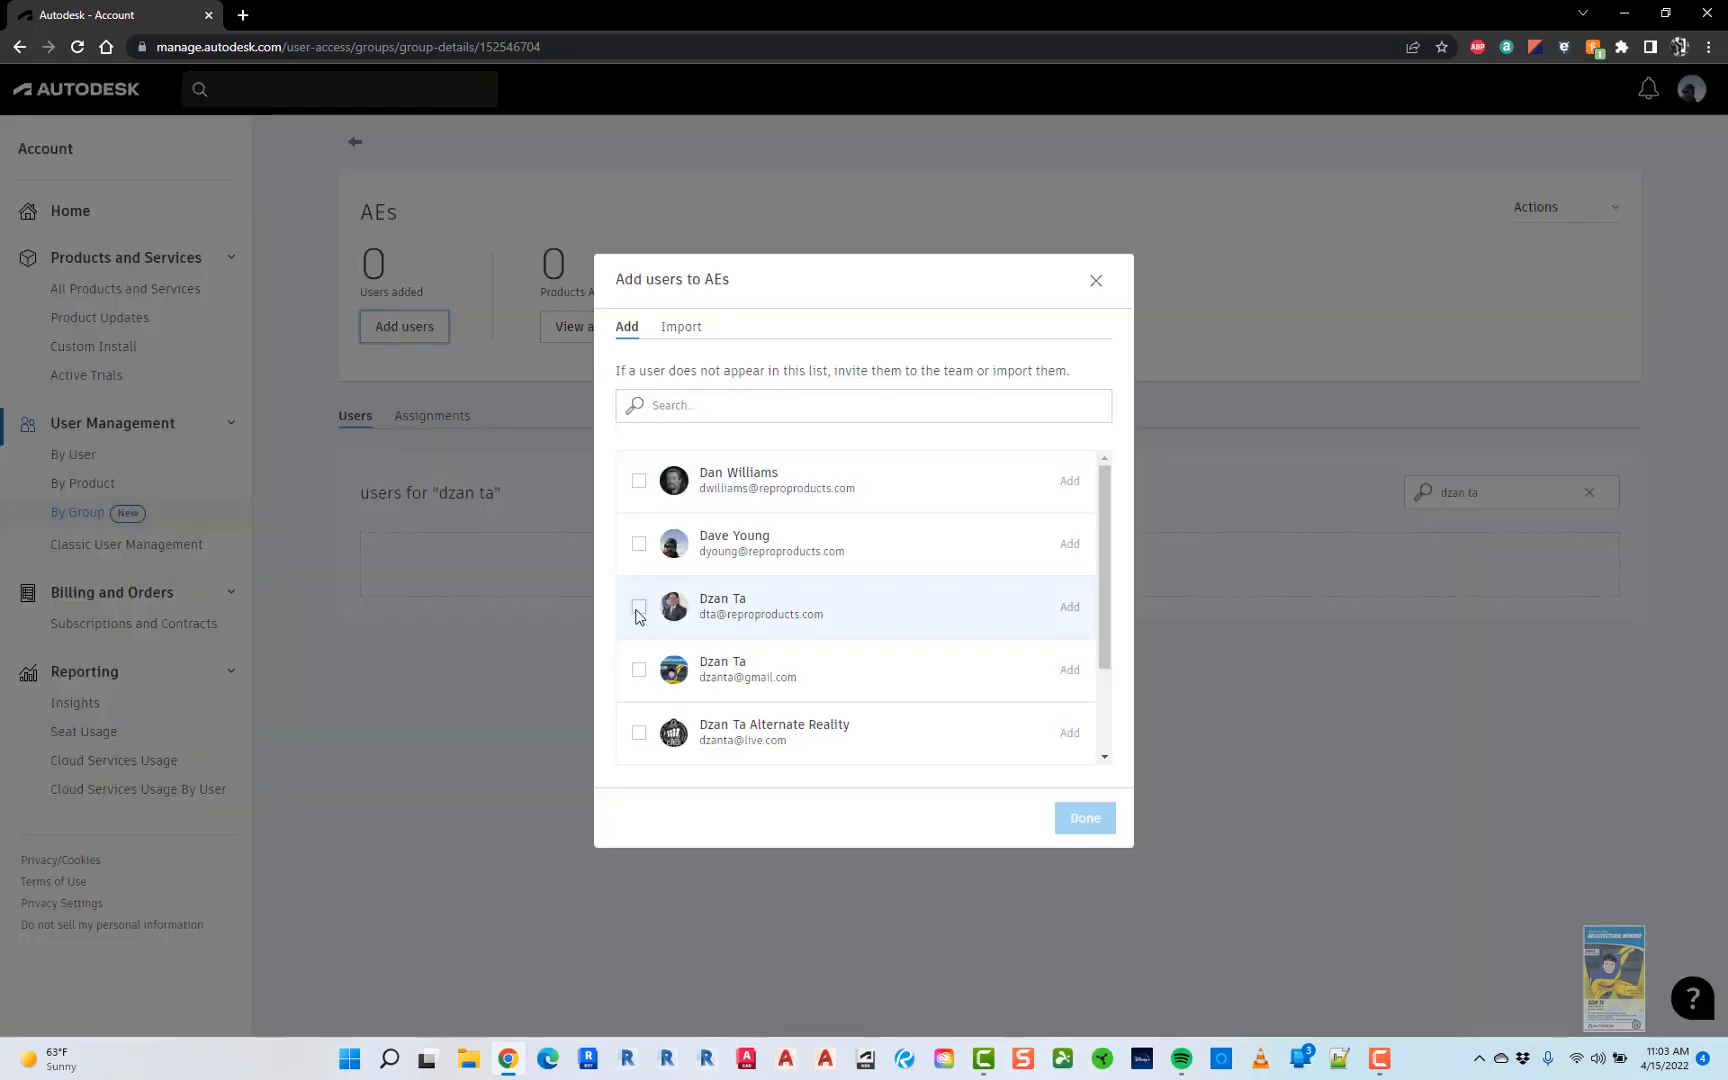
{"action": "left_click", "coordinate": [639, 669]}
{"action": "left_click", "coordinate": [639, 732]}
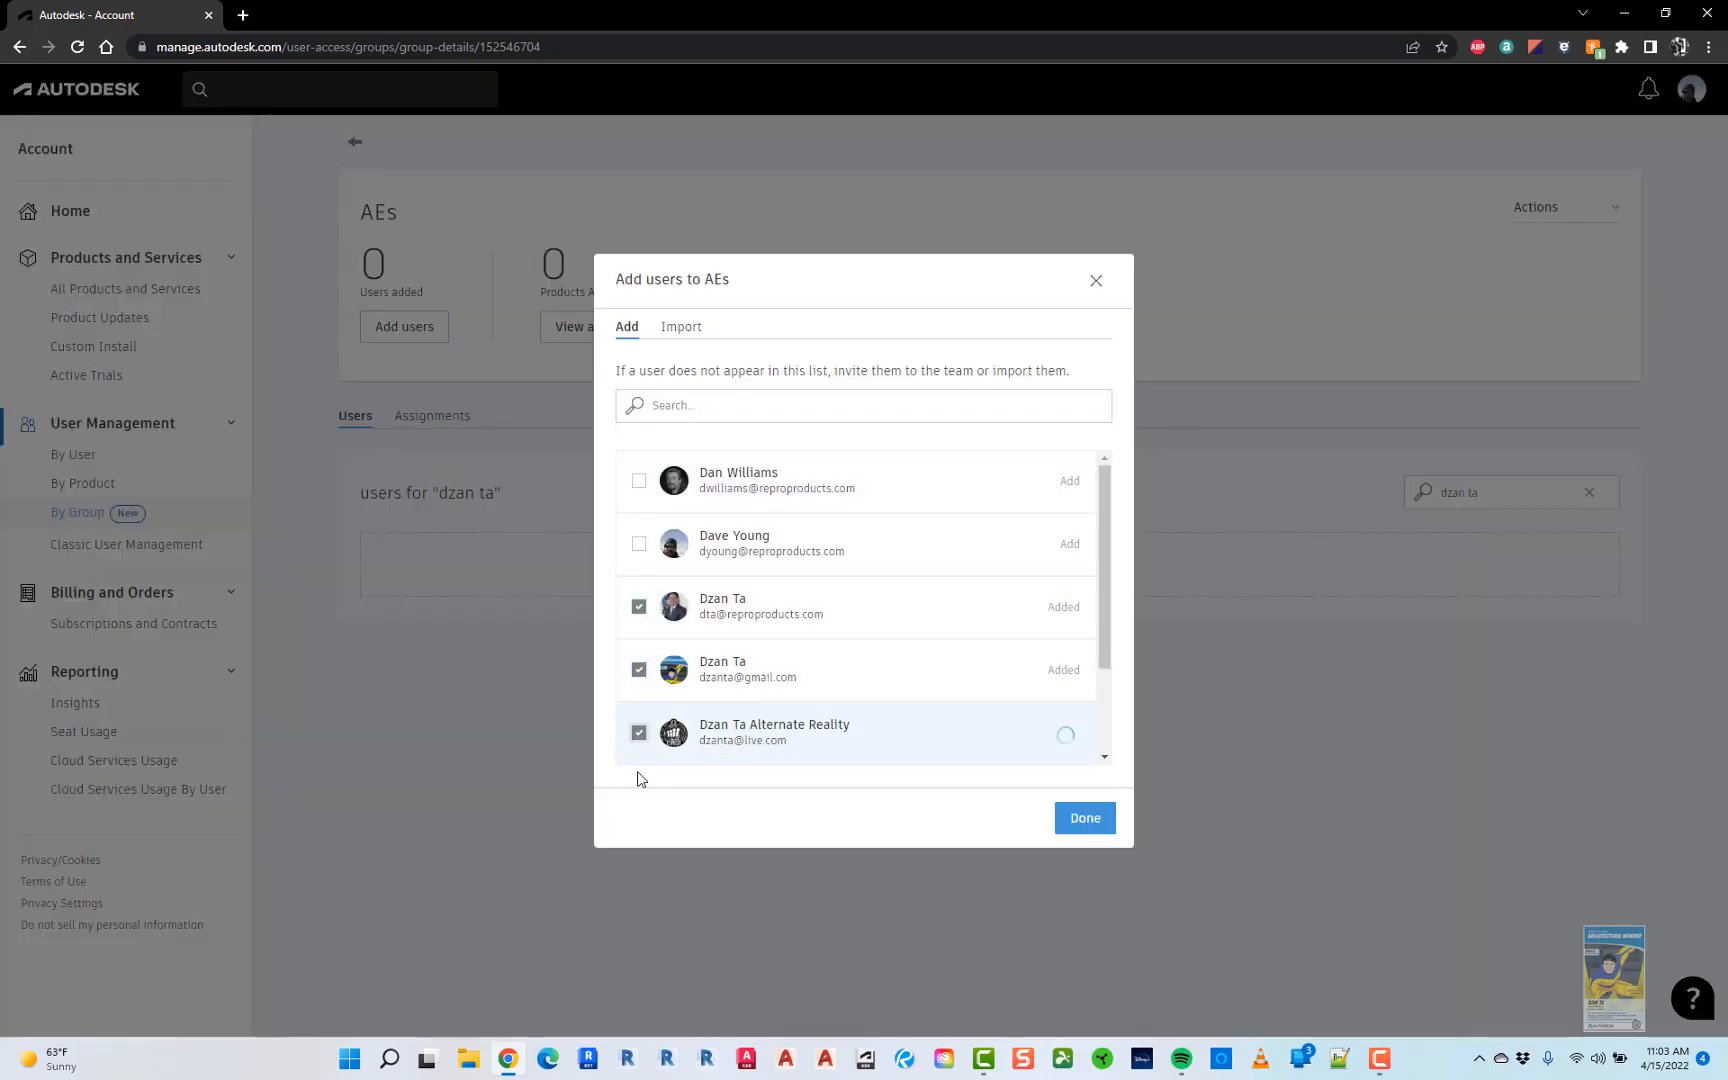
{"action": "left_click", "coordinate": [1085, 818]}
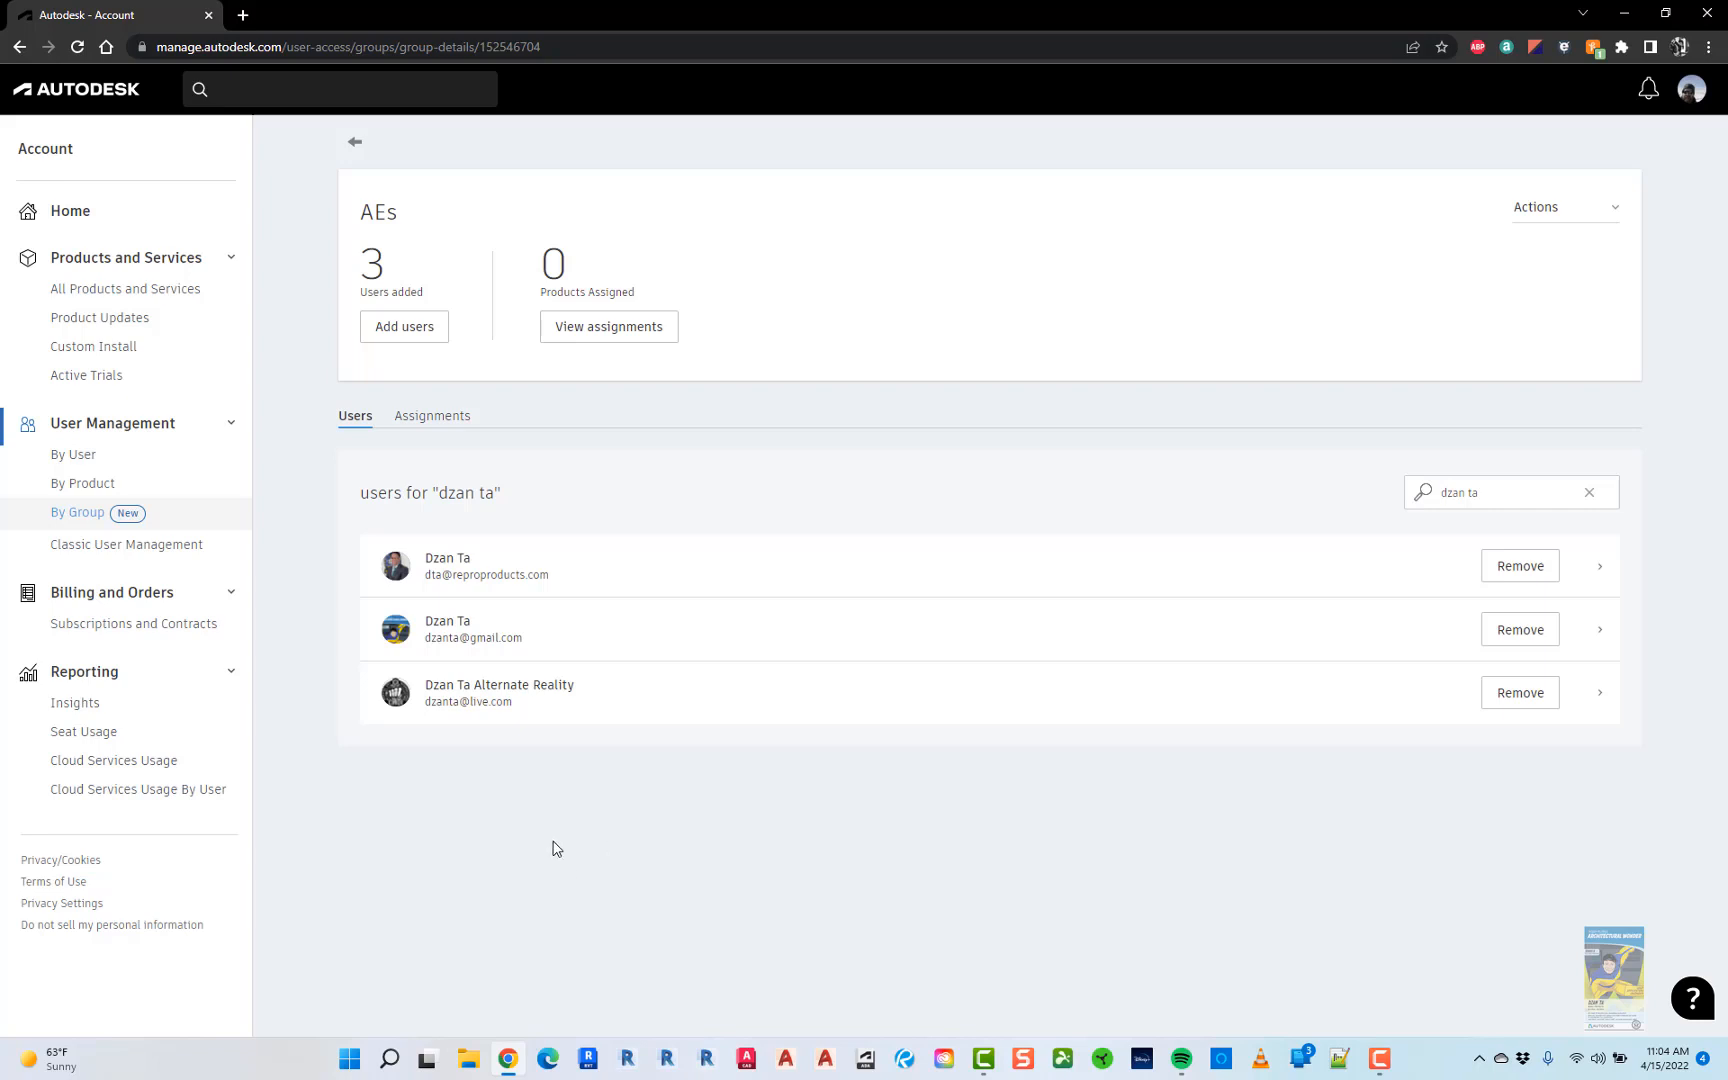
{"action": "left_click", "coordinate": [101, 546]}
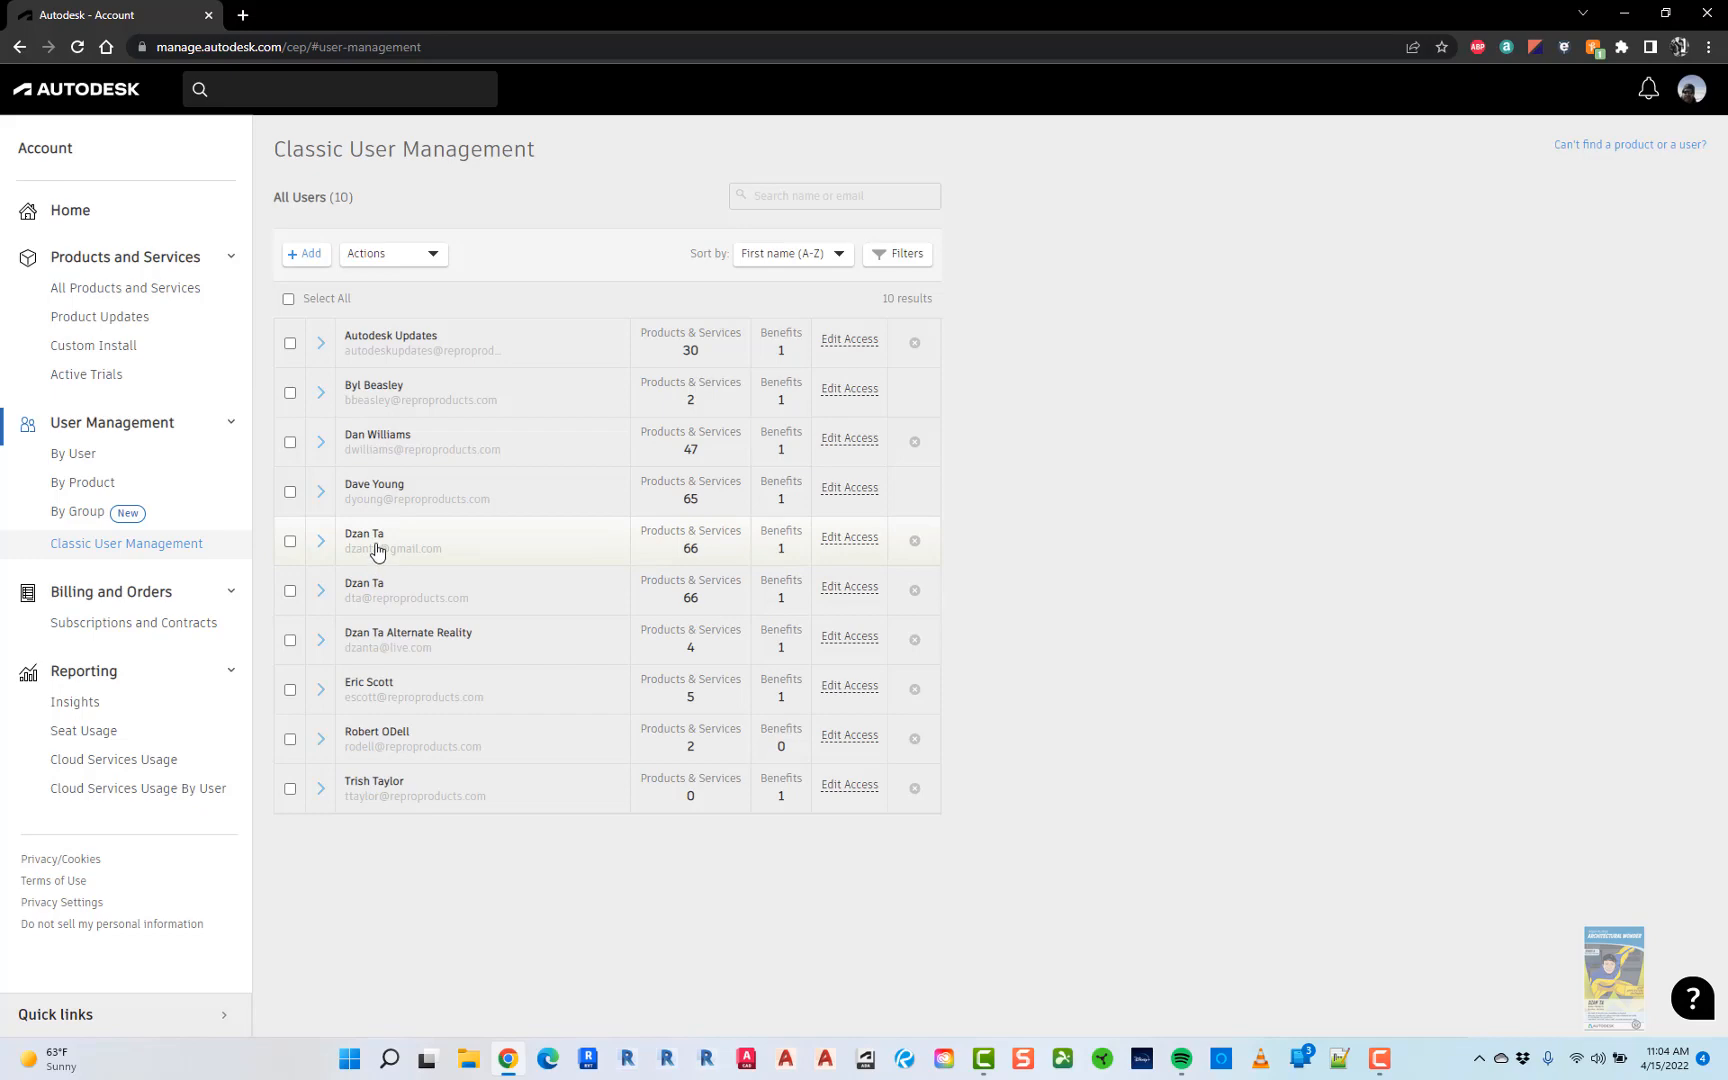
- Review one user's Products & Services access, then cancel without saving changes
{"action": "left_click", "coordinate": [838, 545]}
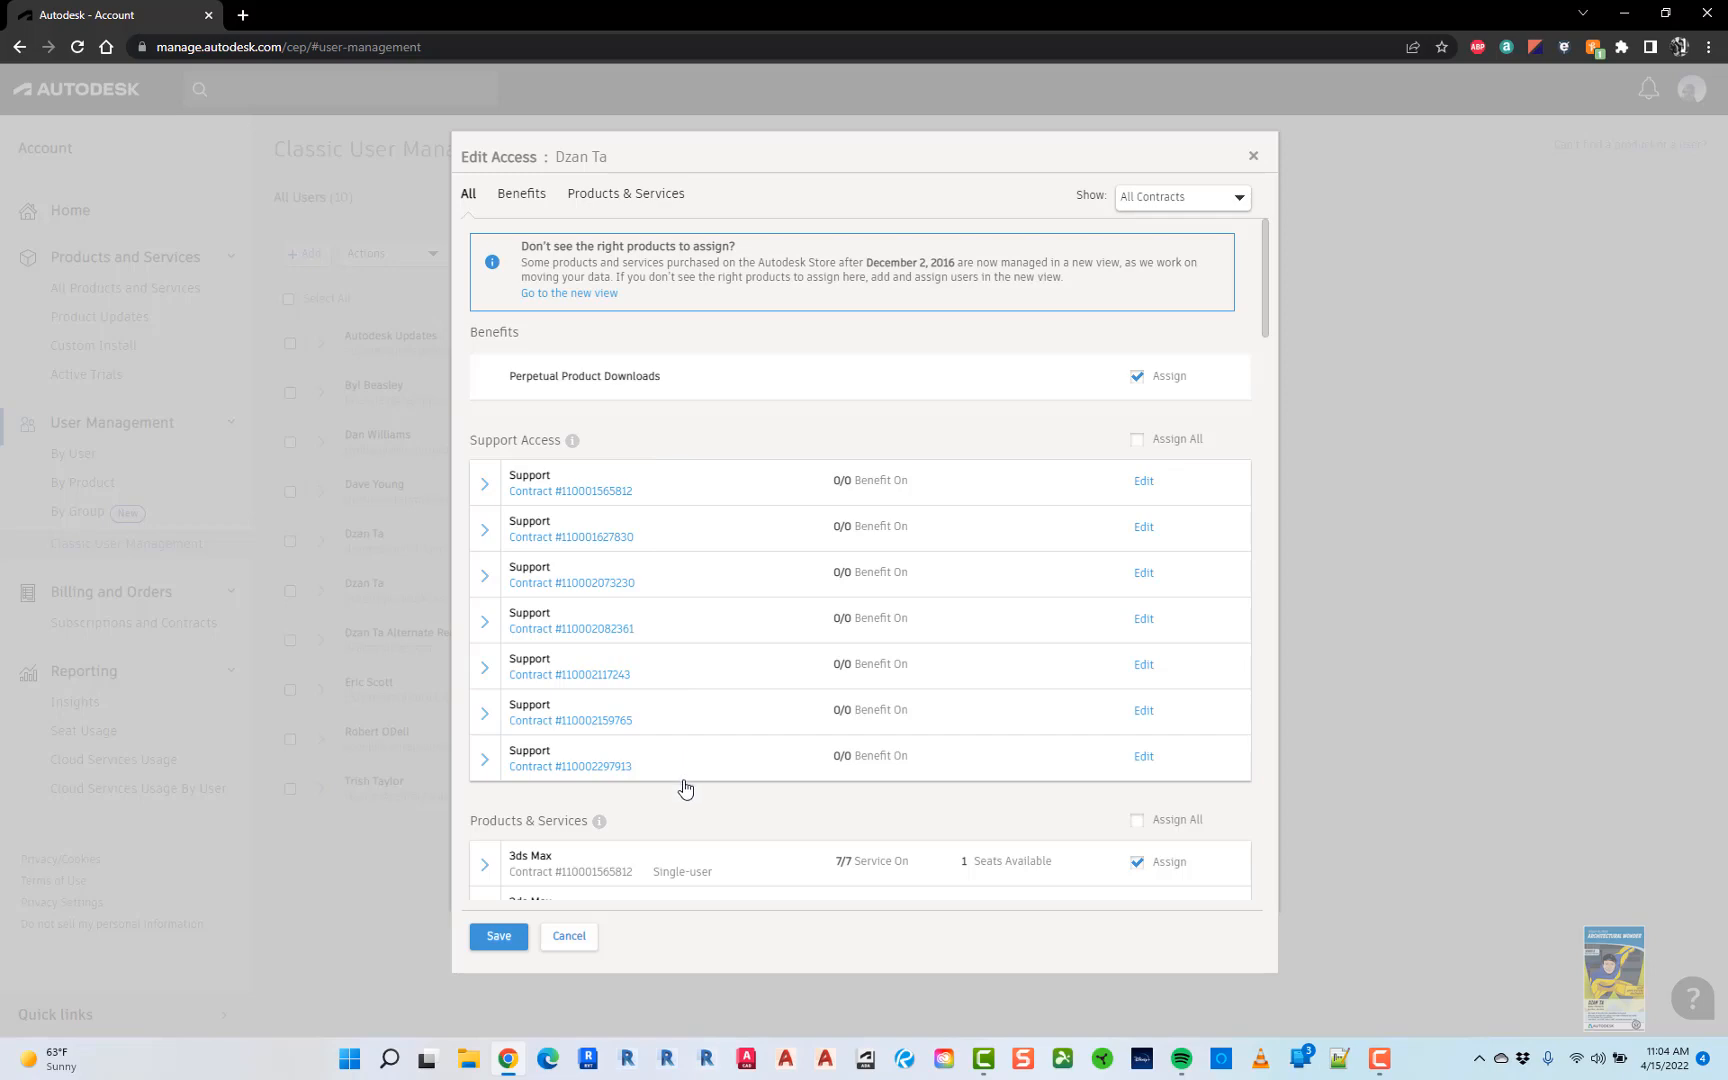
{"action": "scroll", "coordinate": [685, 789], "scroll_direction": "down", "scroll_amount": 10}
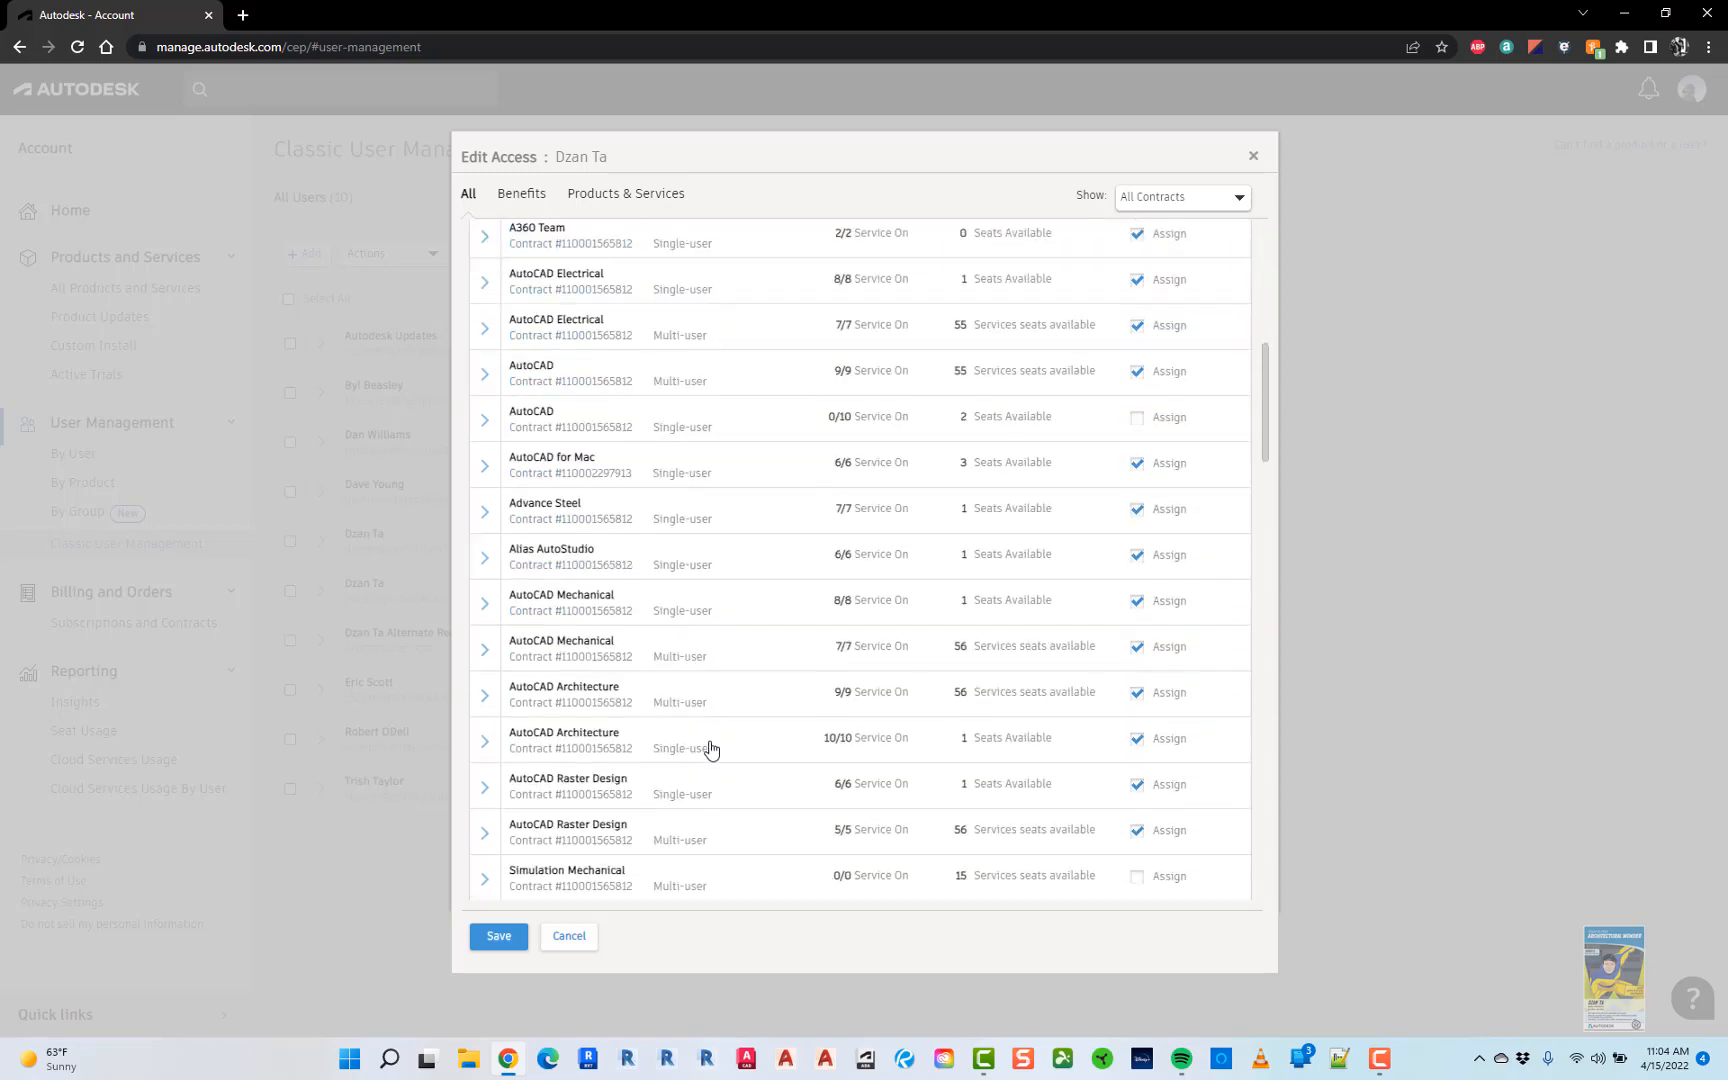
{"action": "scroll", "coordinate": [708, 751], "scroll_direction": "down", "scroll_amount": 8}
{"action": "scroll", "coordinate": [720, 740], "scroll_direction": "up", "scroll_amount": 5}
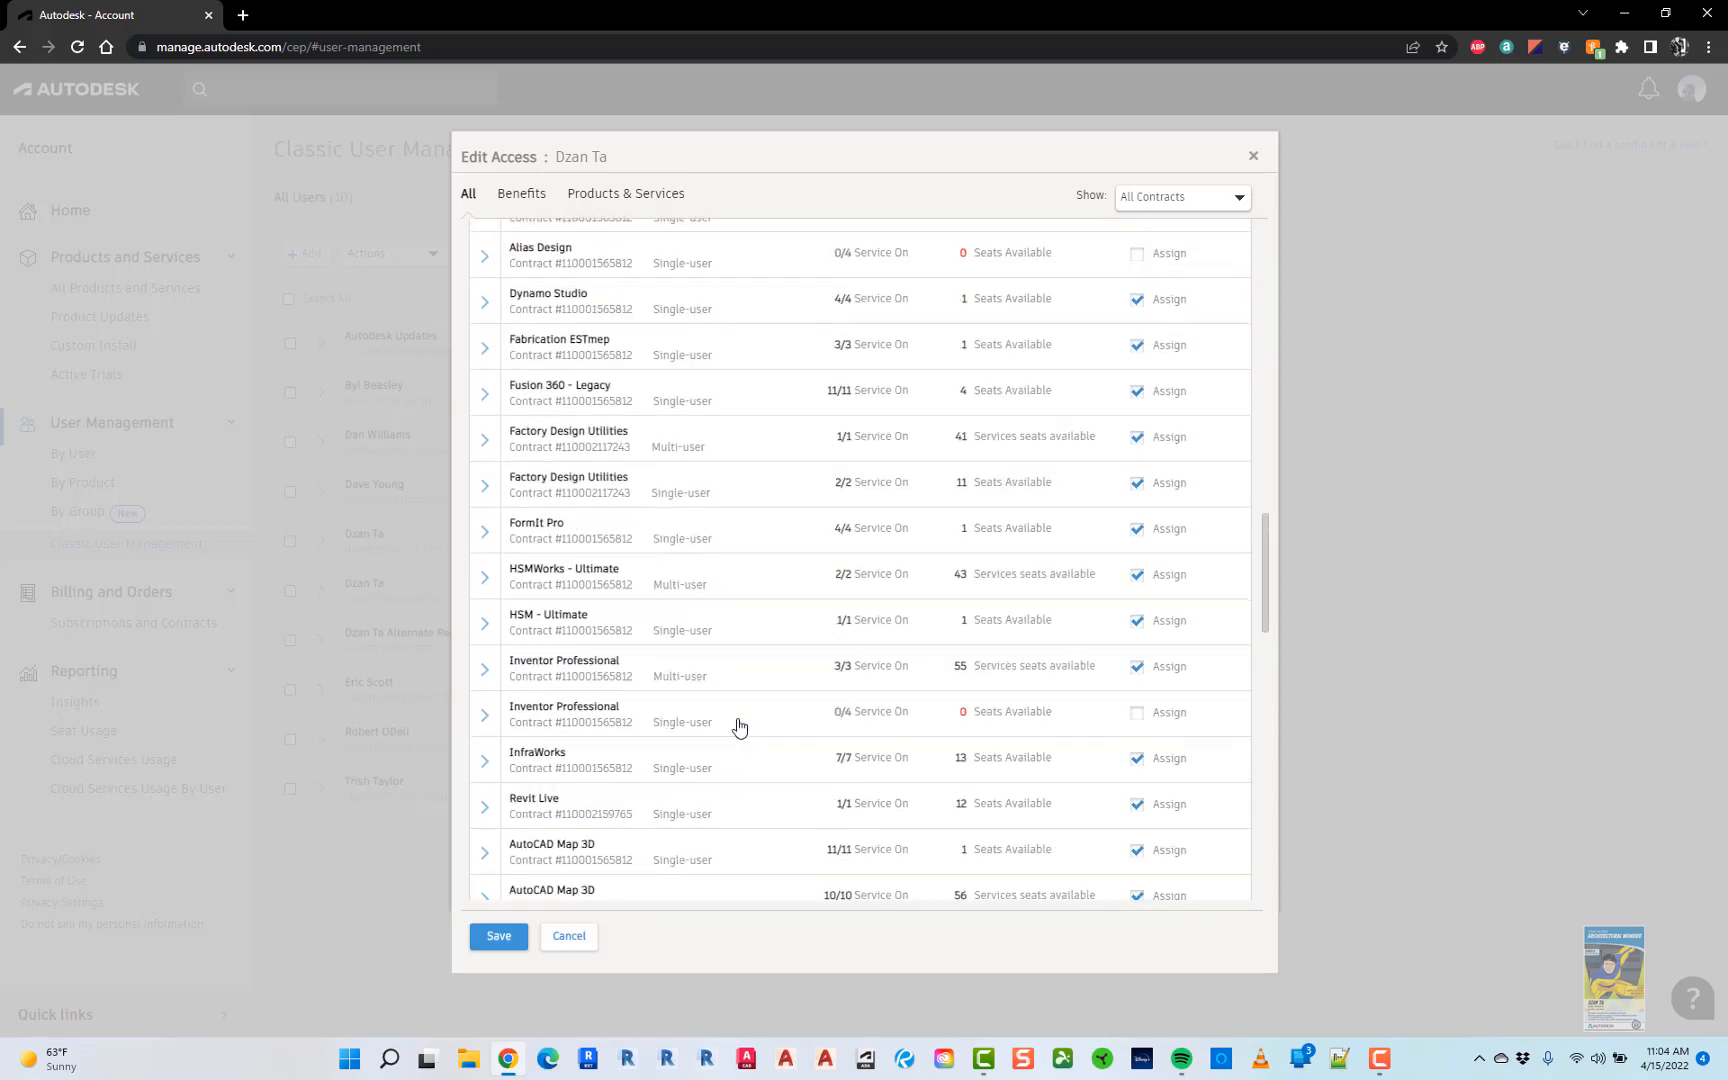
{"action": "scroll", "coordinate": [742, 720], "scroll_direction": "up", "scroll_amount": 10}
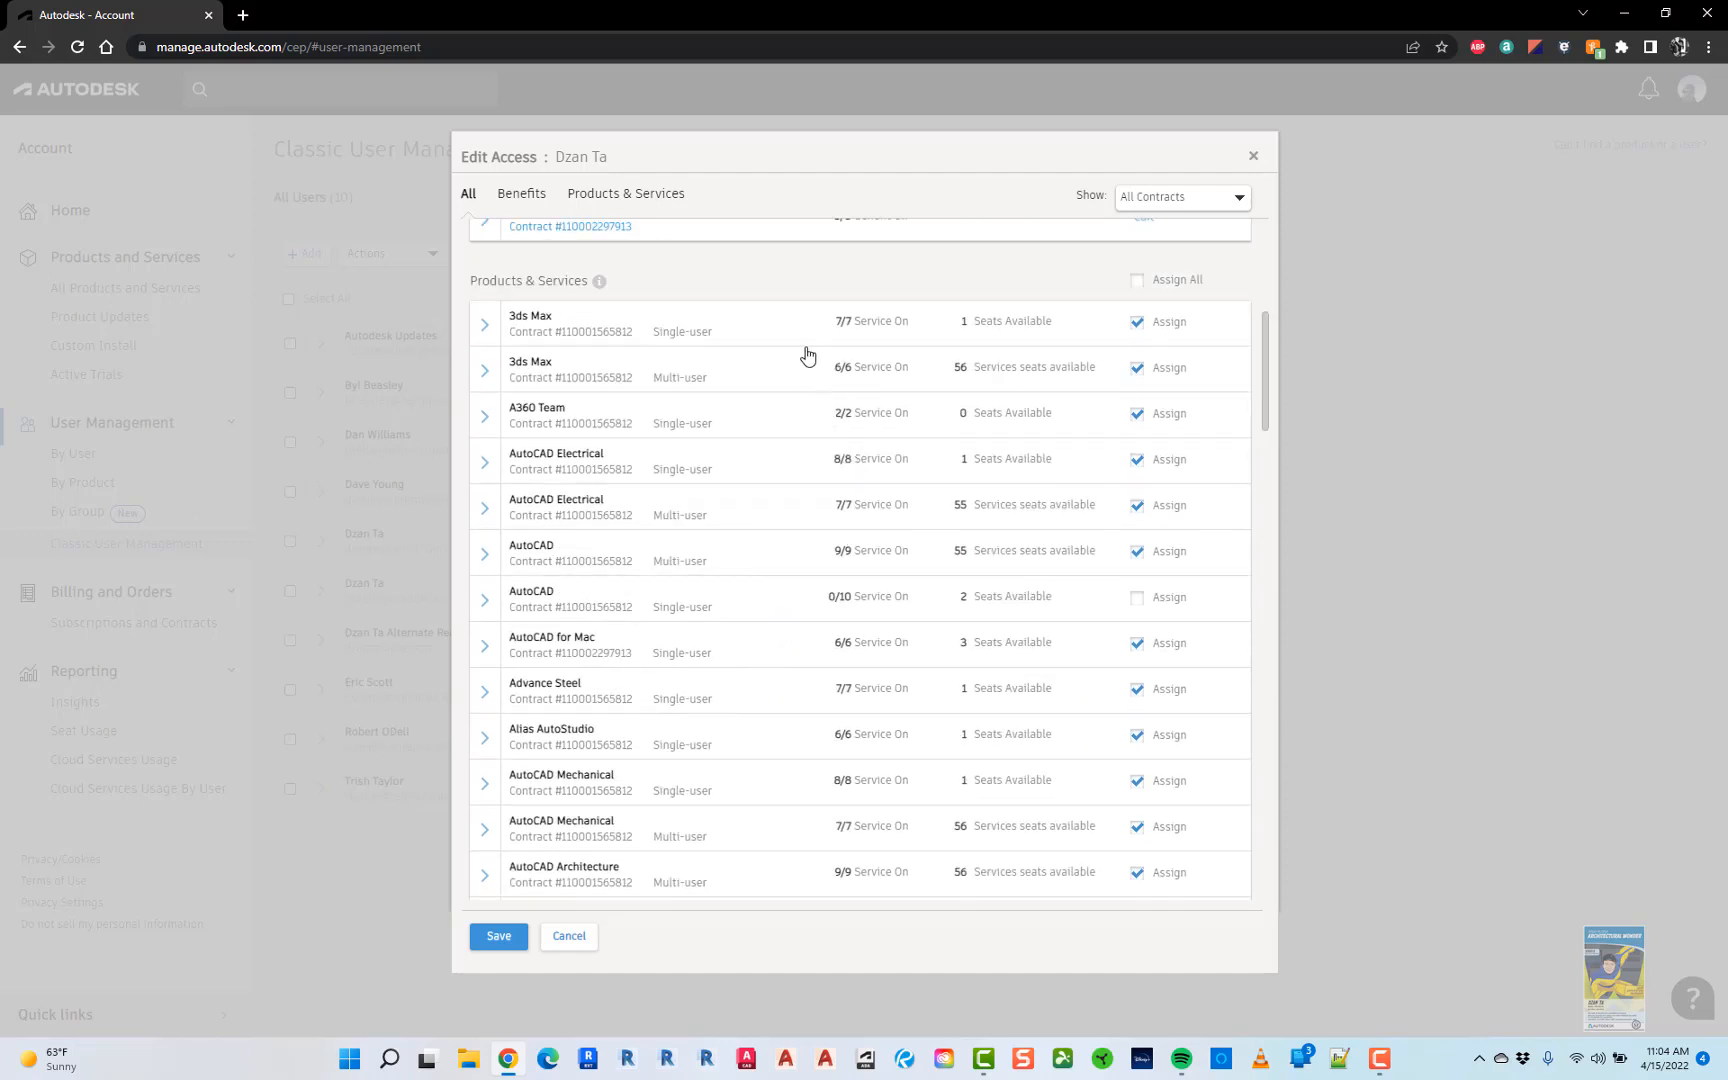
{"action": "scroll", "coordinate": [800, 350], "scroll_direction": "up", "scroll_amount": 3}
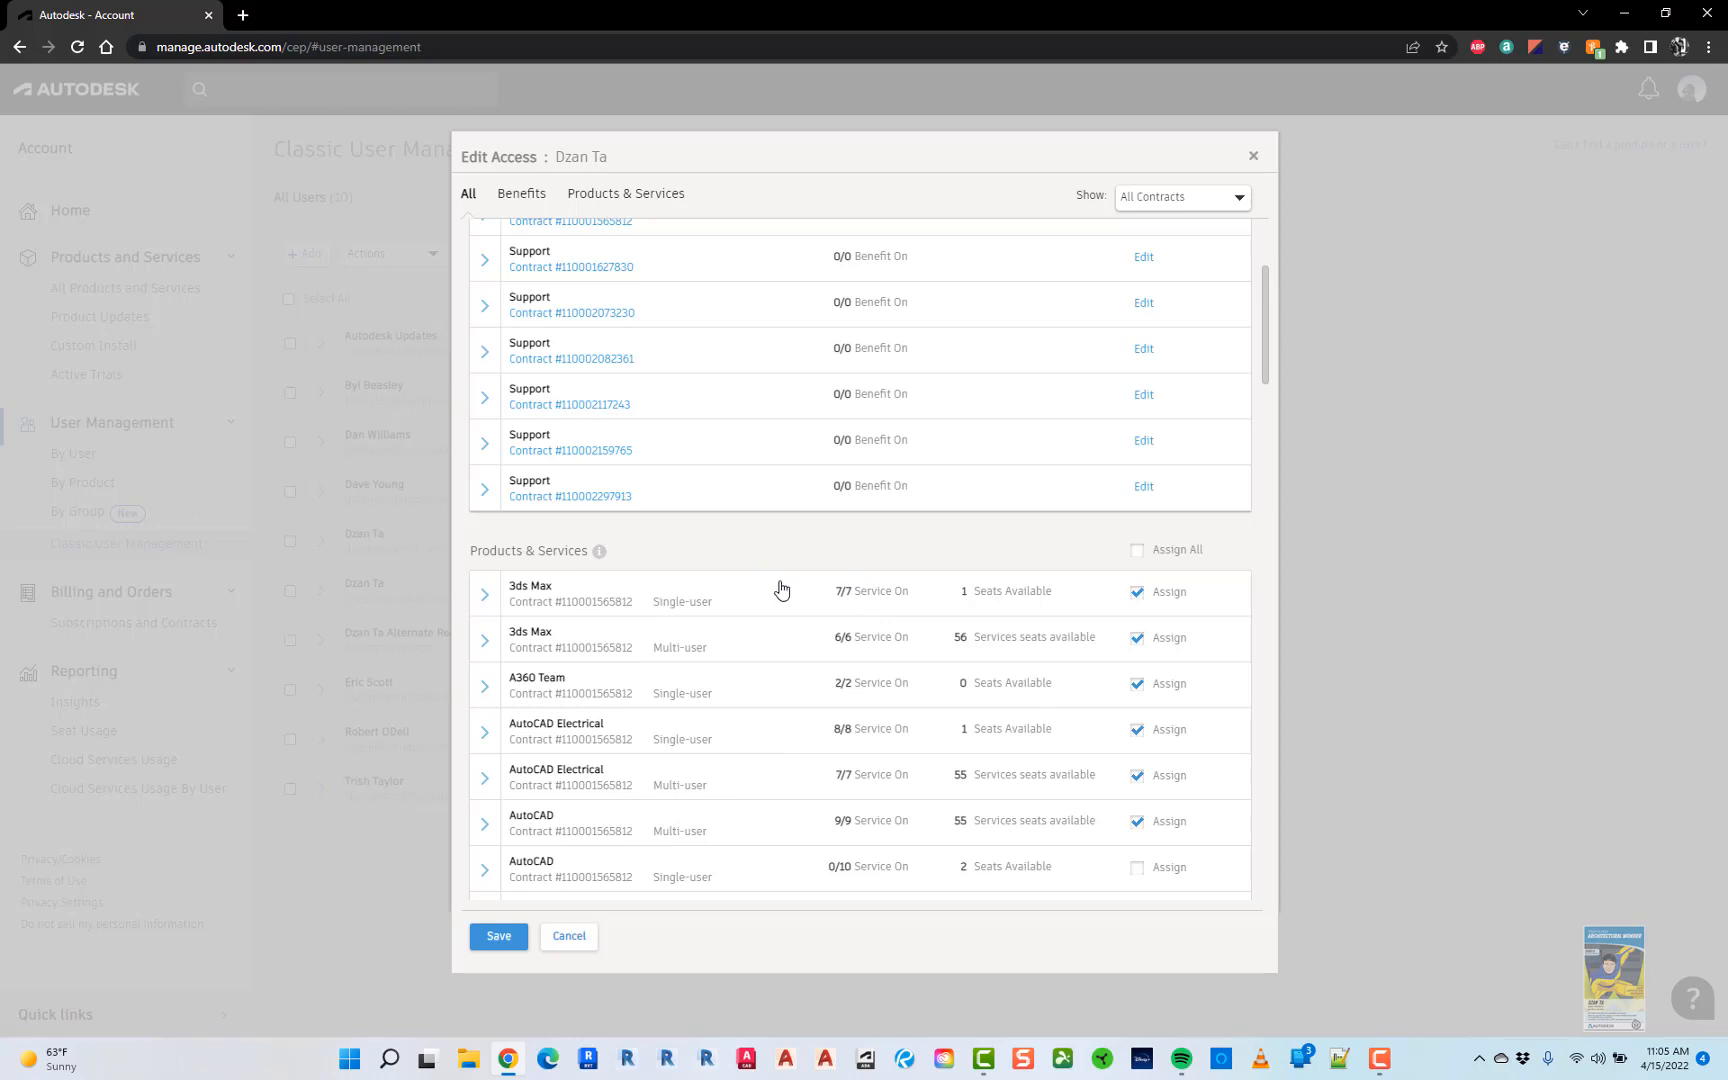
{"action": "left_click", "coordinate": [571, 936]}
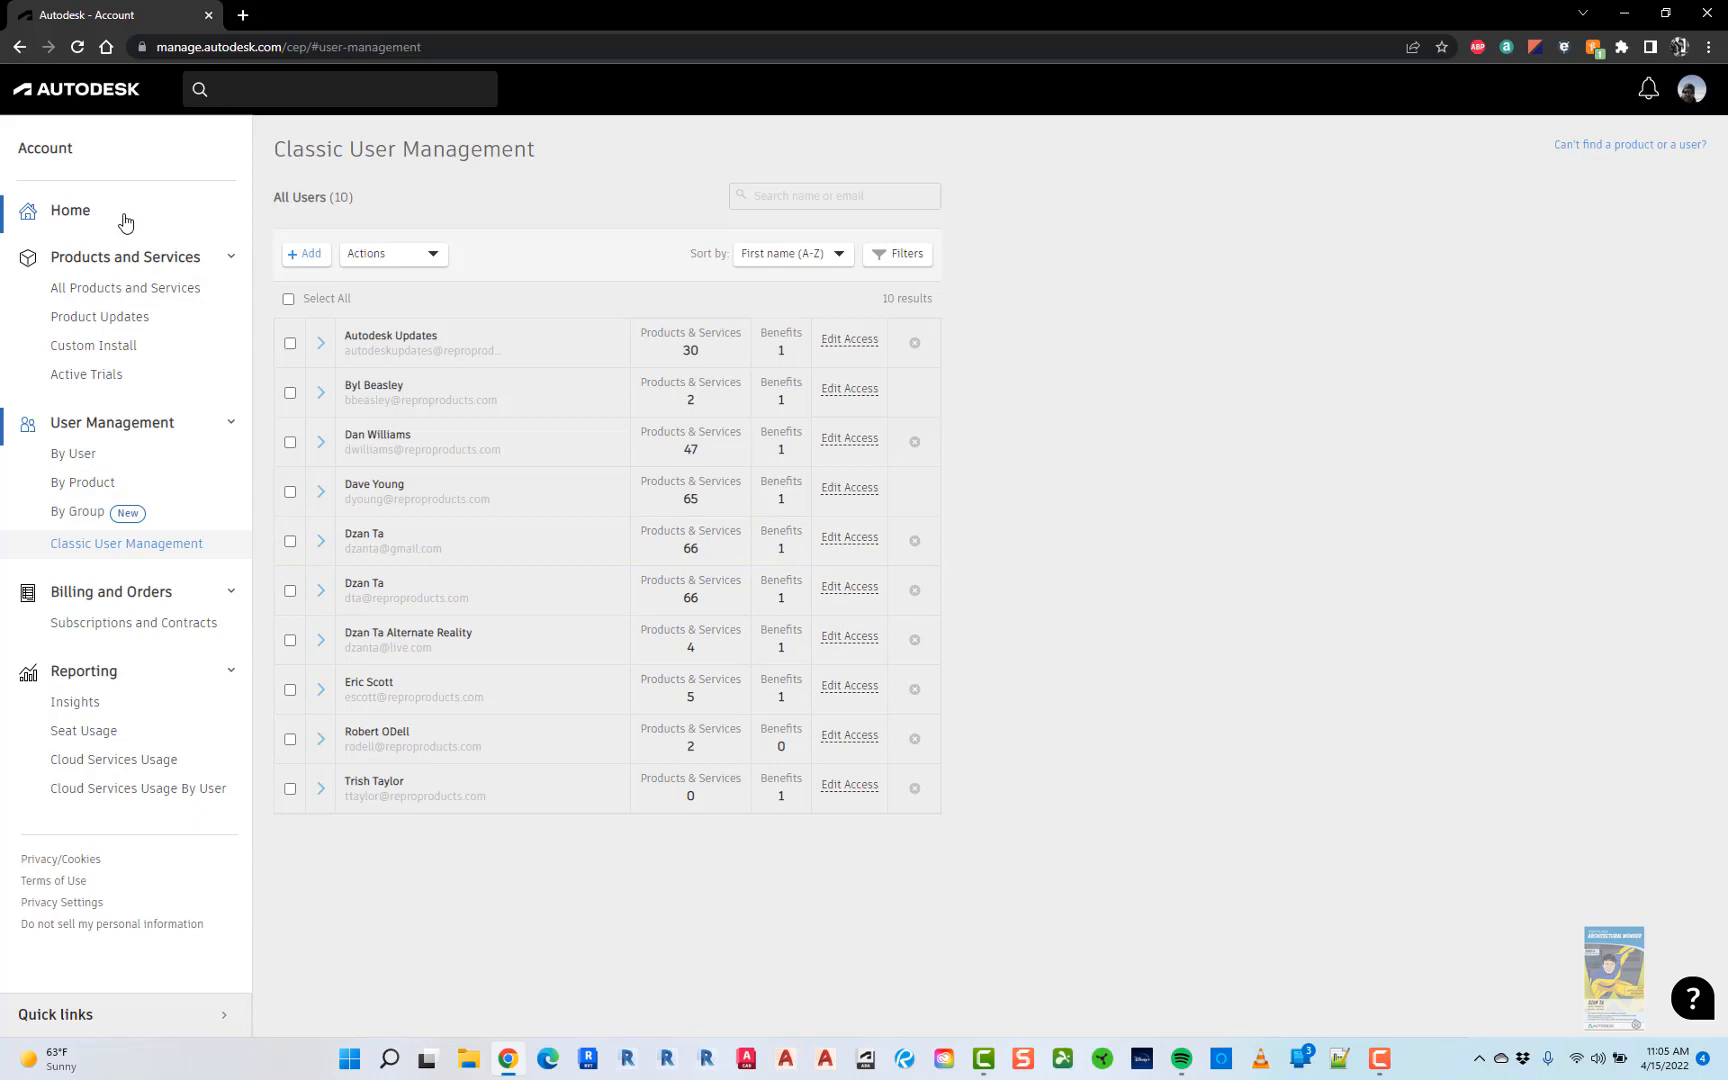
- Show Subscriptions and Contracts filtered to All teams and browse the 82 subscriptions
{"action": "left_click", "coordinate": [88, 626]}
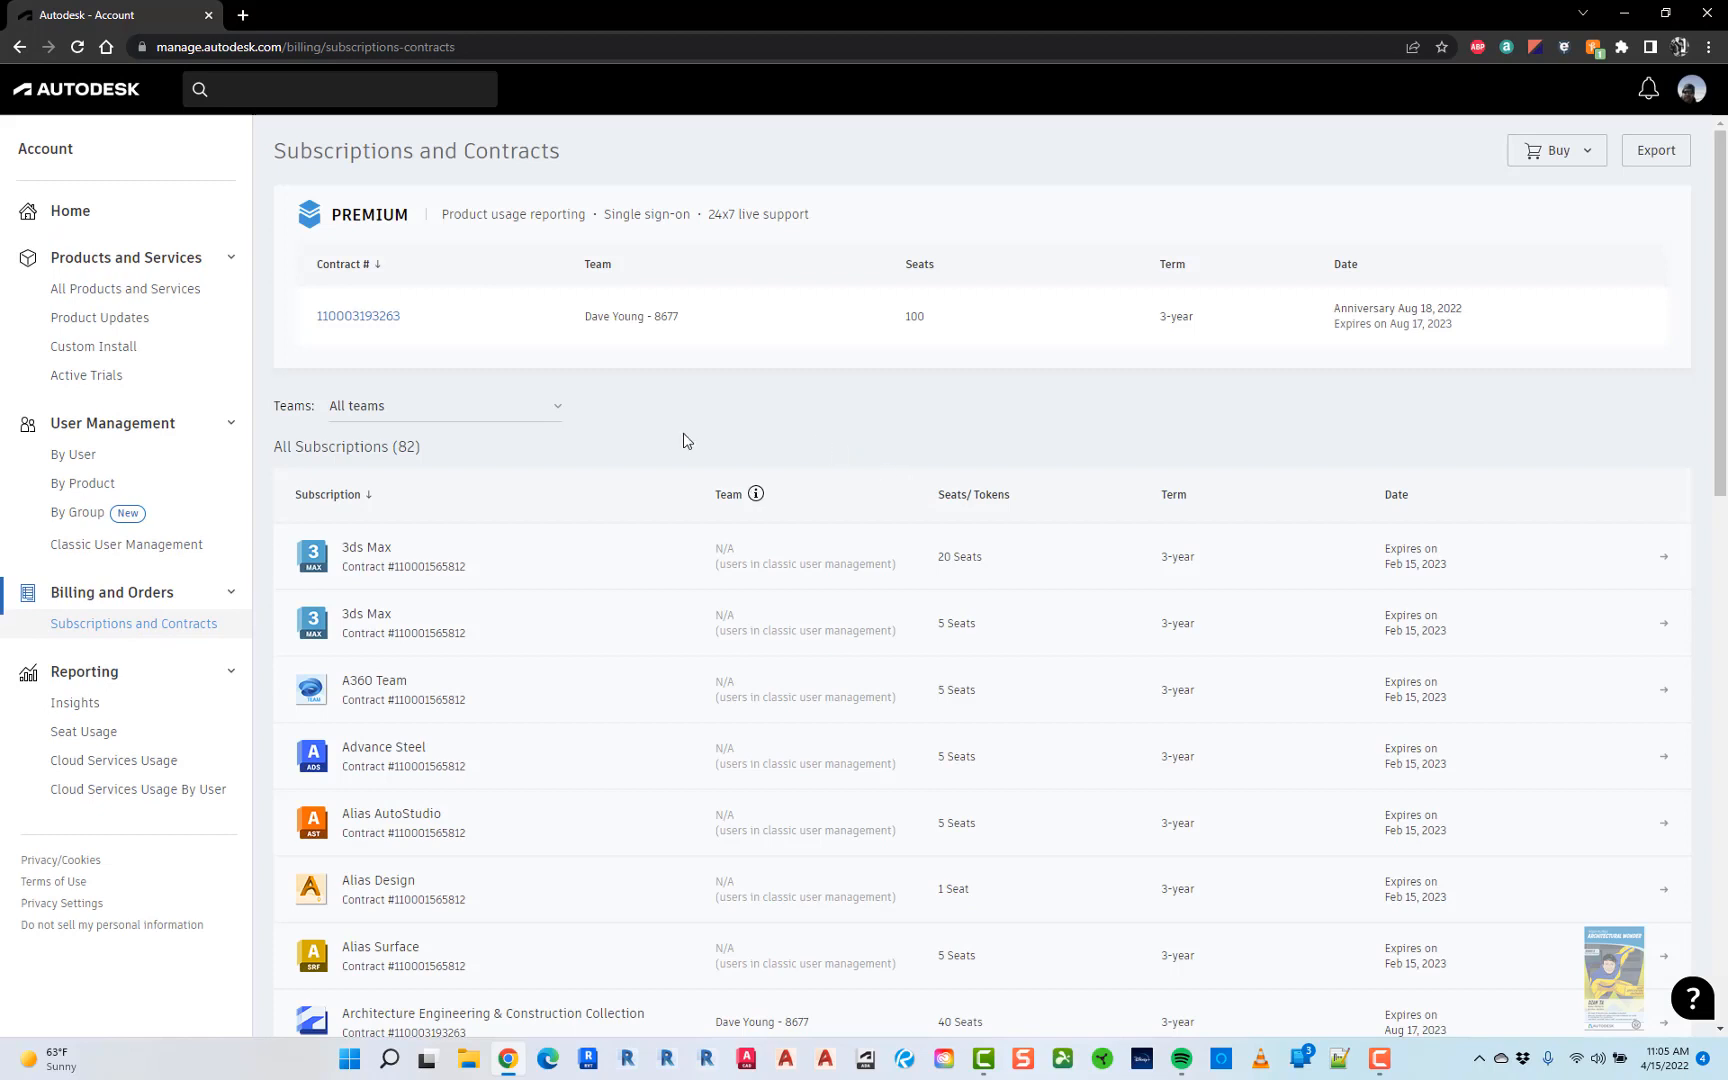
{"action": "left_click", "coordinate": [553, 417]}
{"action": "left_click", "coordinate": [553, 416]}
{"action": "left_click", "coordinate": [643, 405]}
{"action": "scroll", "coordinate": [670, 428], "scroll_direction": "down", "scroll_amount": 3}
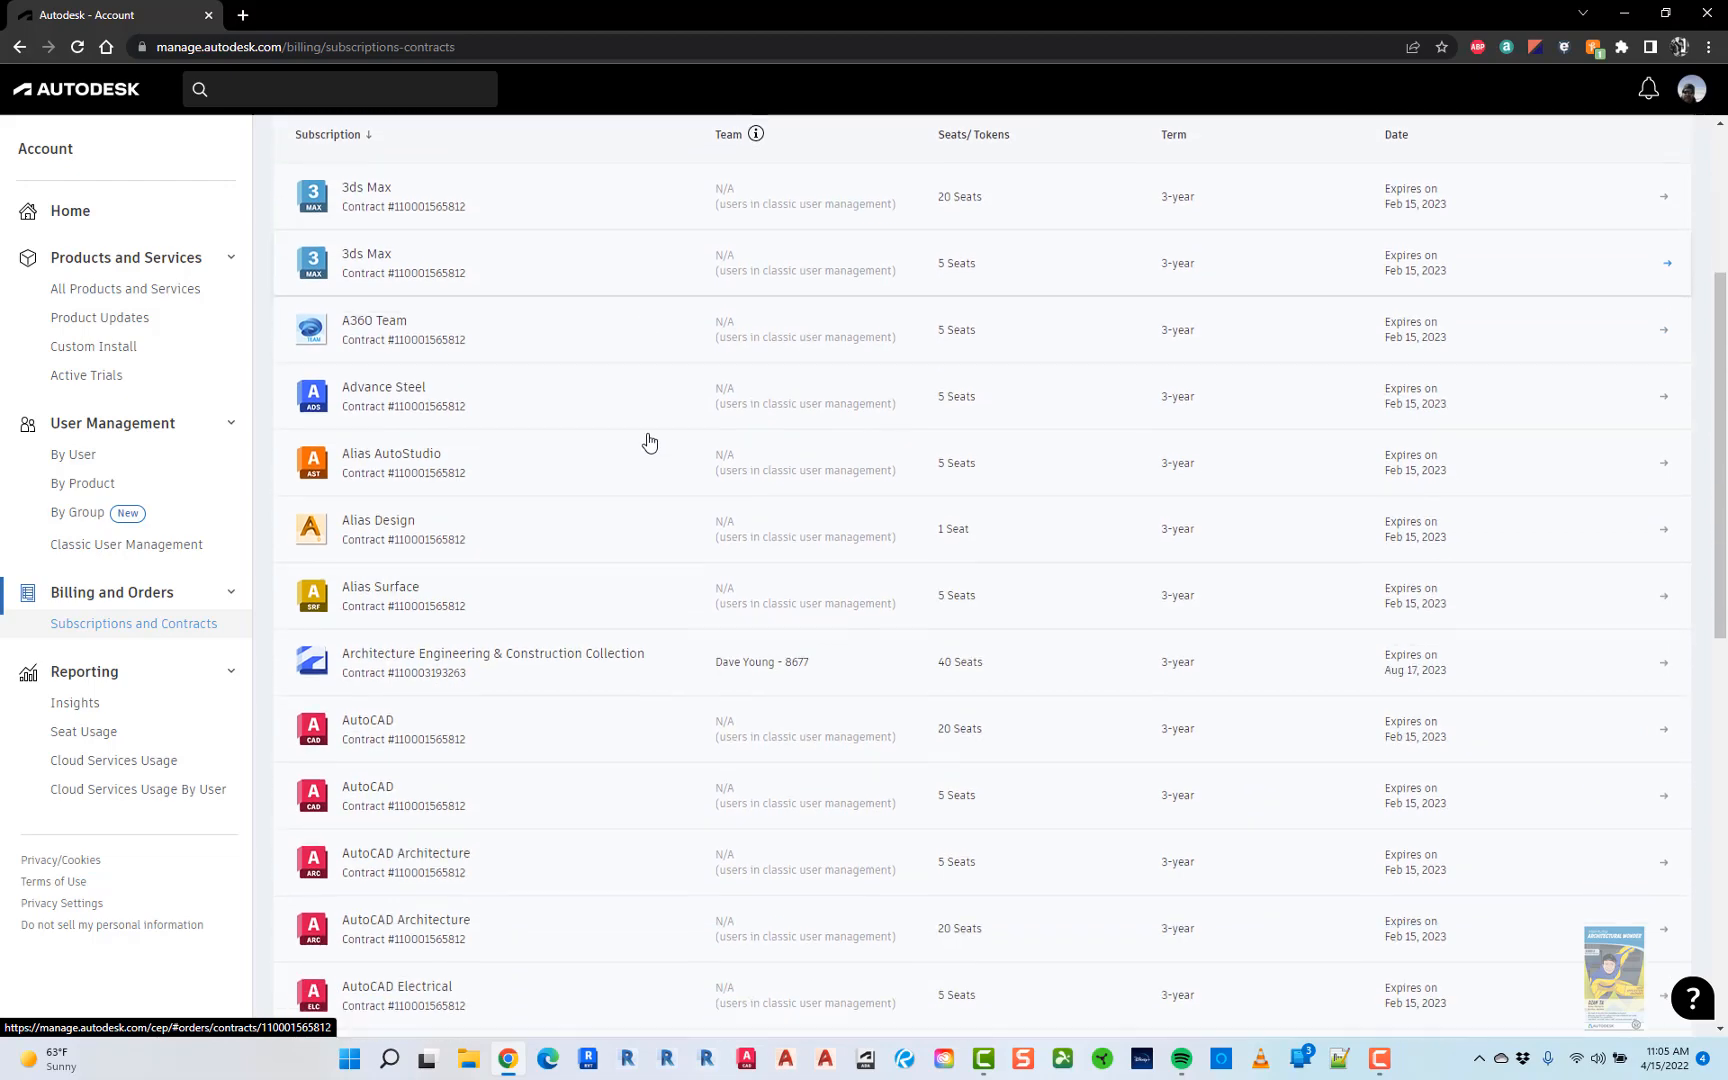
{"action": "scroll", "coordinate": [557, 525], "scroll_direction": "down", "scroll_amount": 2}
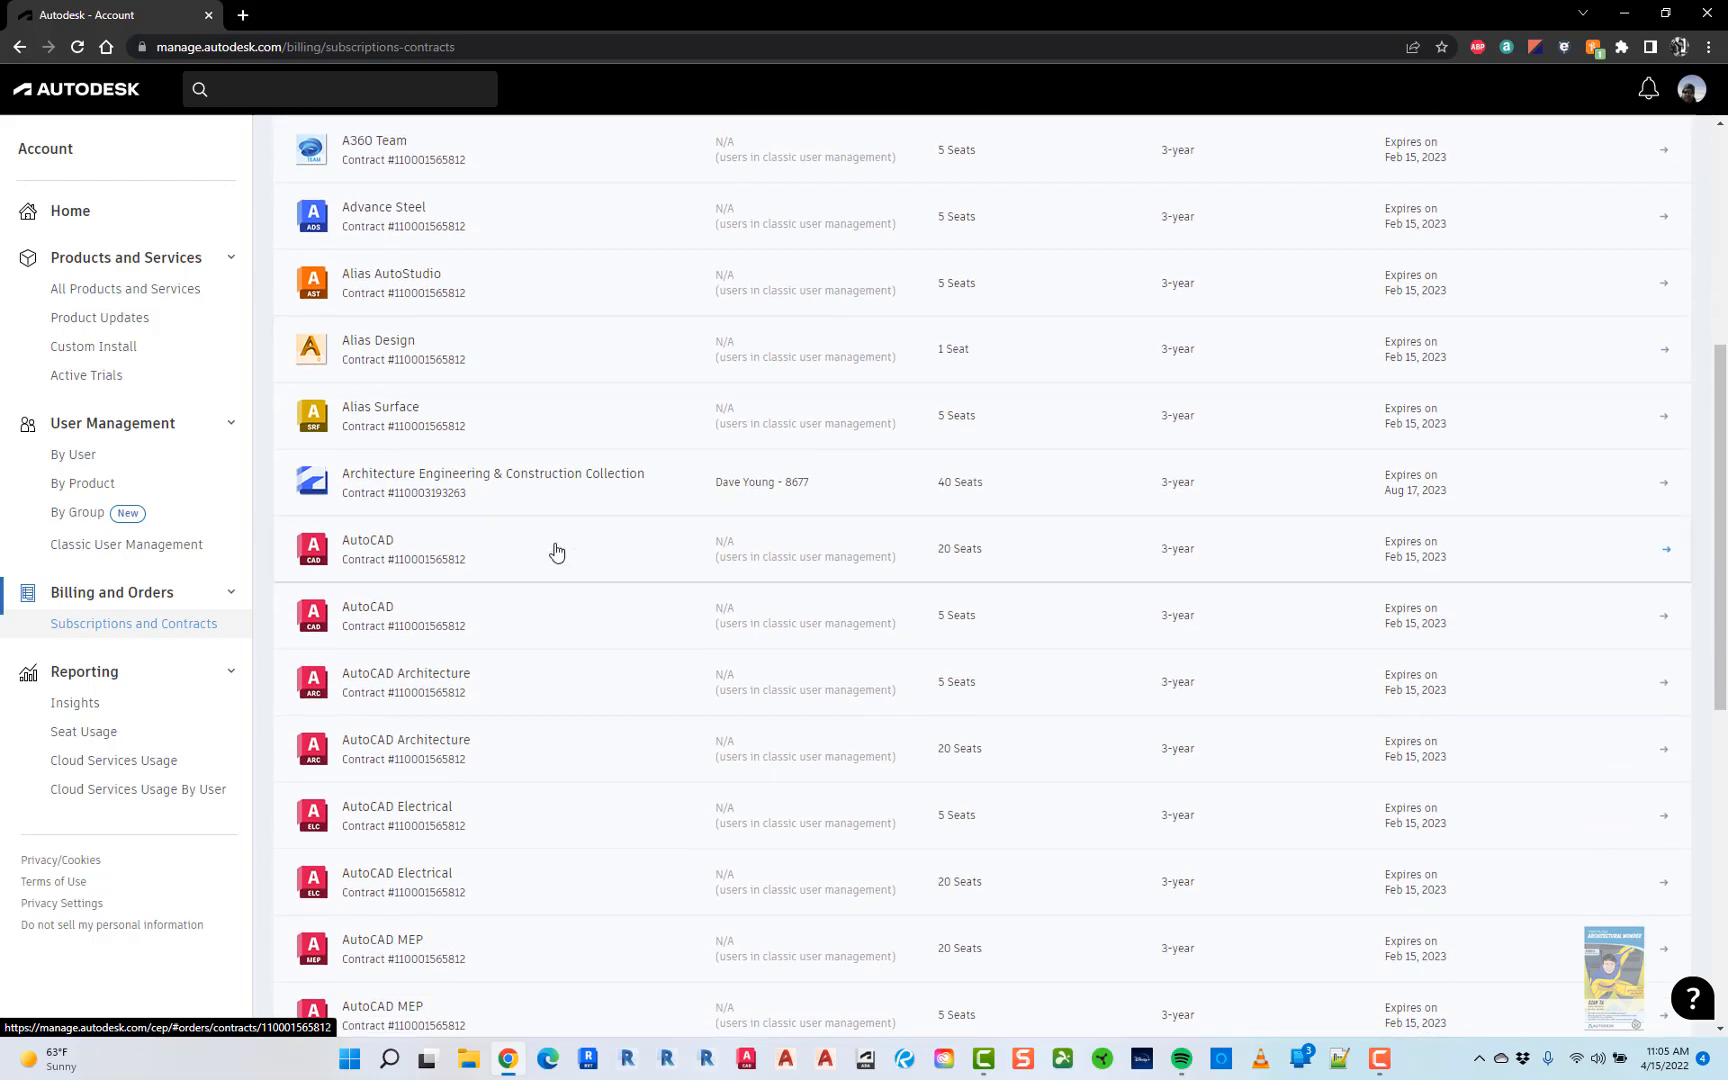
{"action": "scroll", "coordinate": [548, 525], "scroll_direction": "up", "scroll_amount": 5}
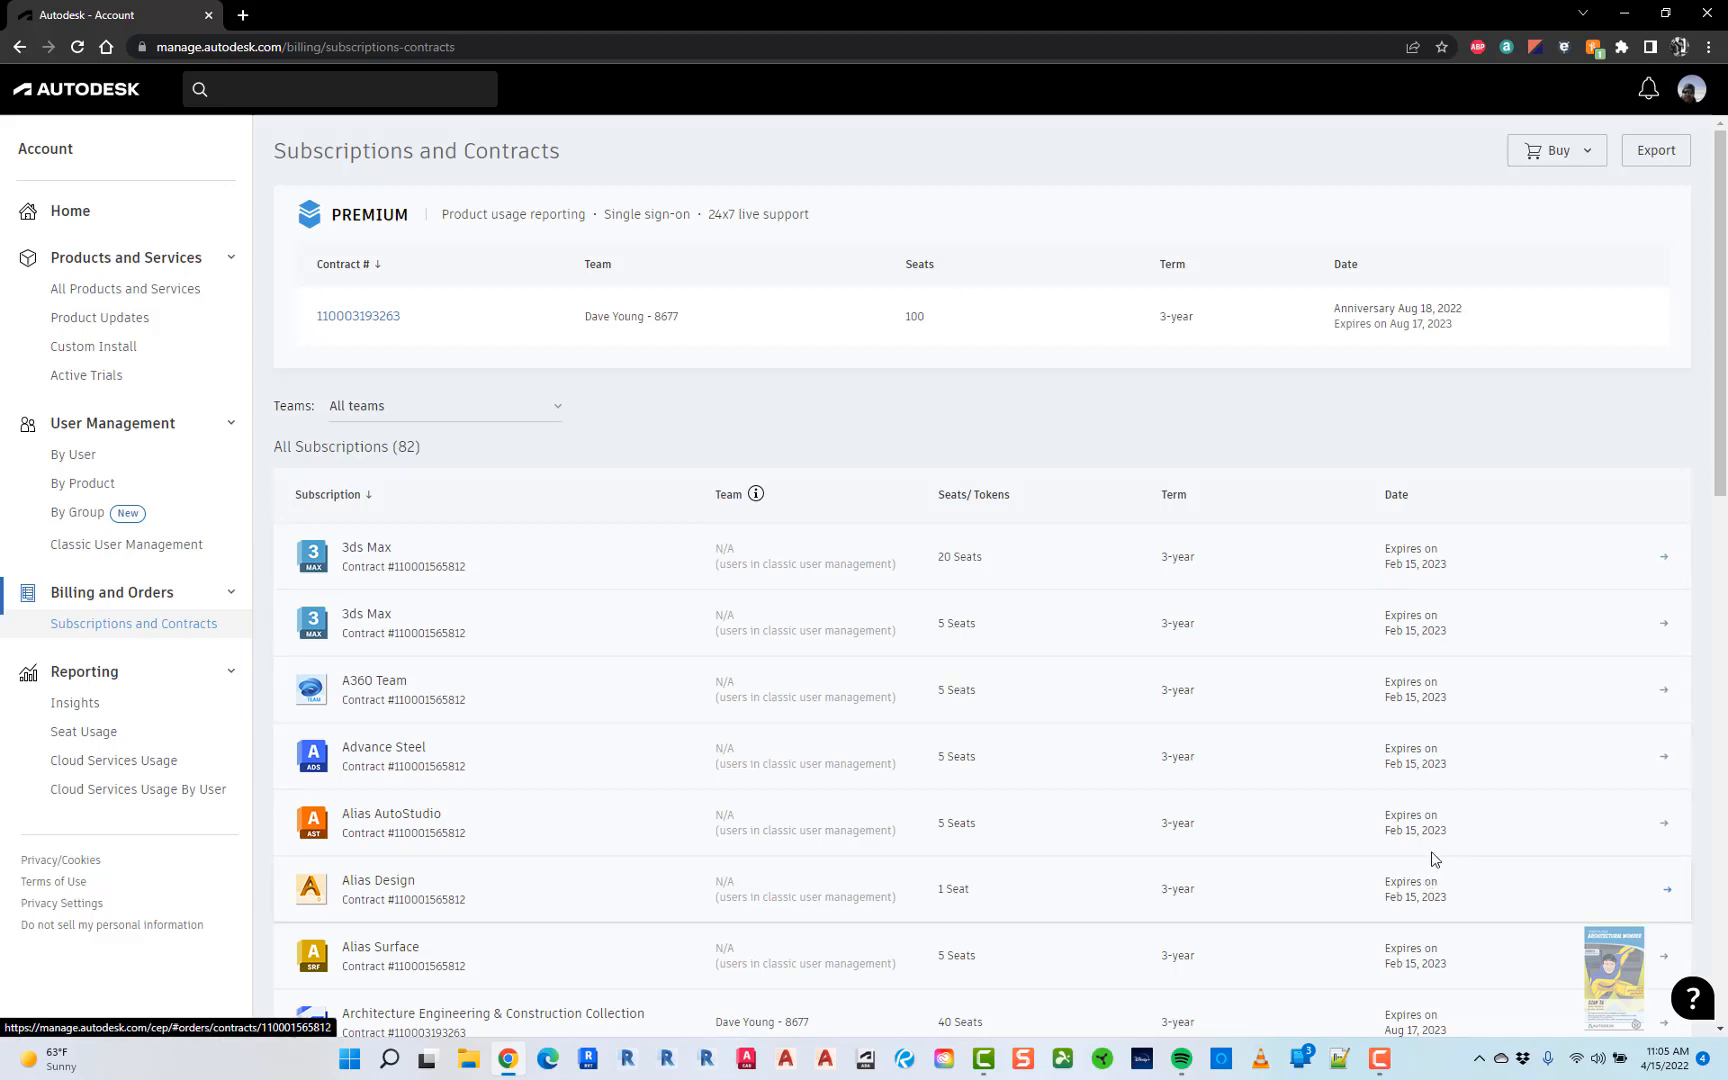
- Look through Insights product performance and command usage, then go to Seat Usage
{"action": "left_click", "coordinate": [76, 703]}
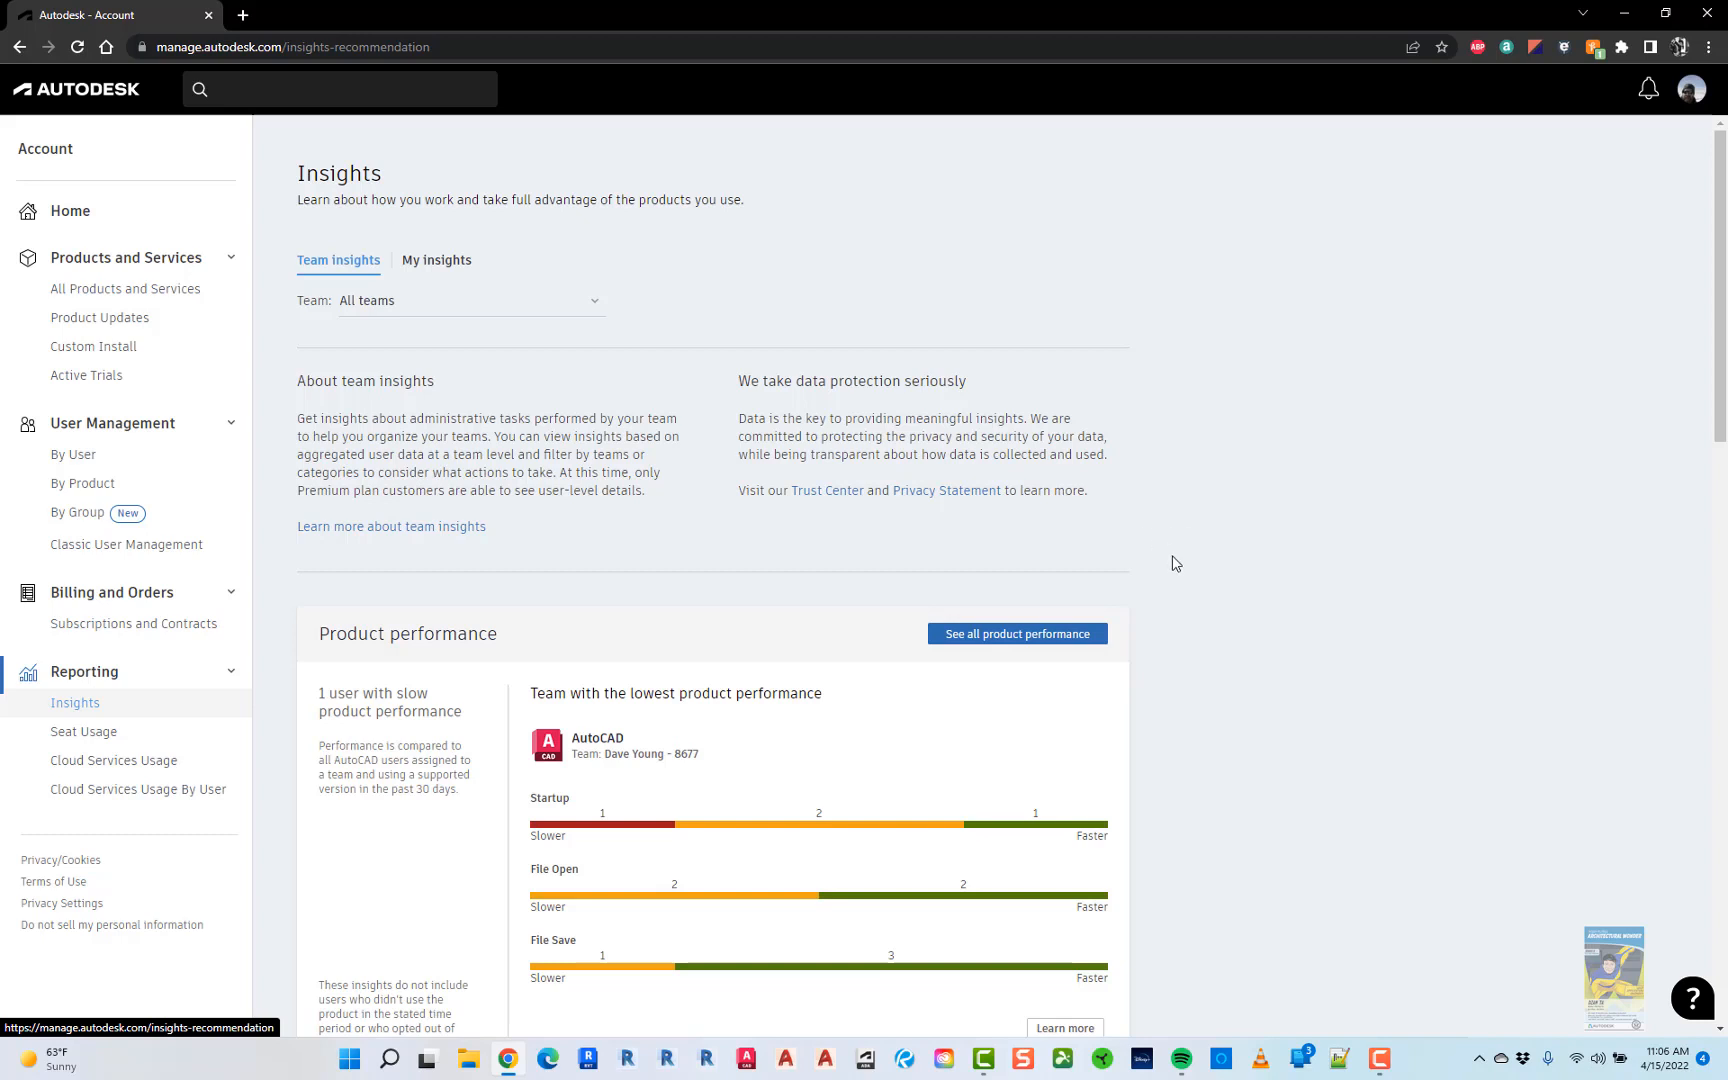
{"action": "scroll", "coordinate": [1186, 590], "scroll_direction": "down", "scroll_amount": 2}
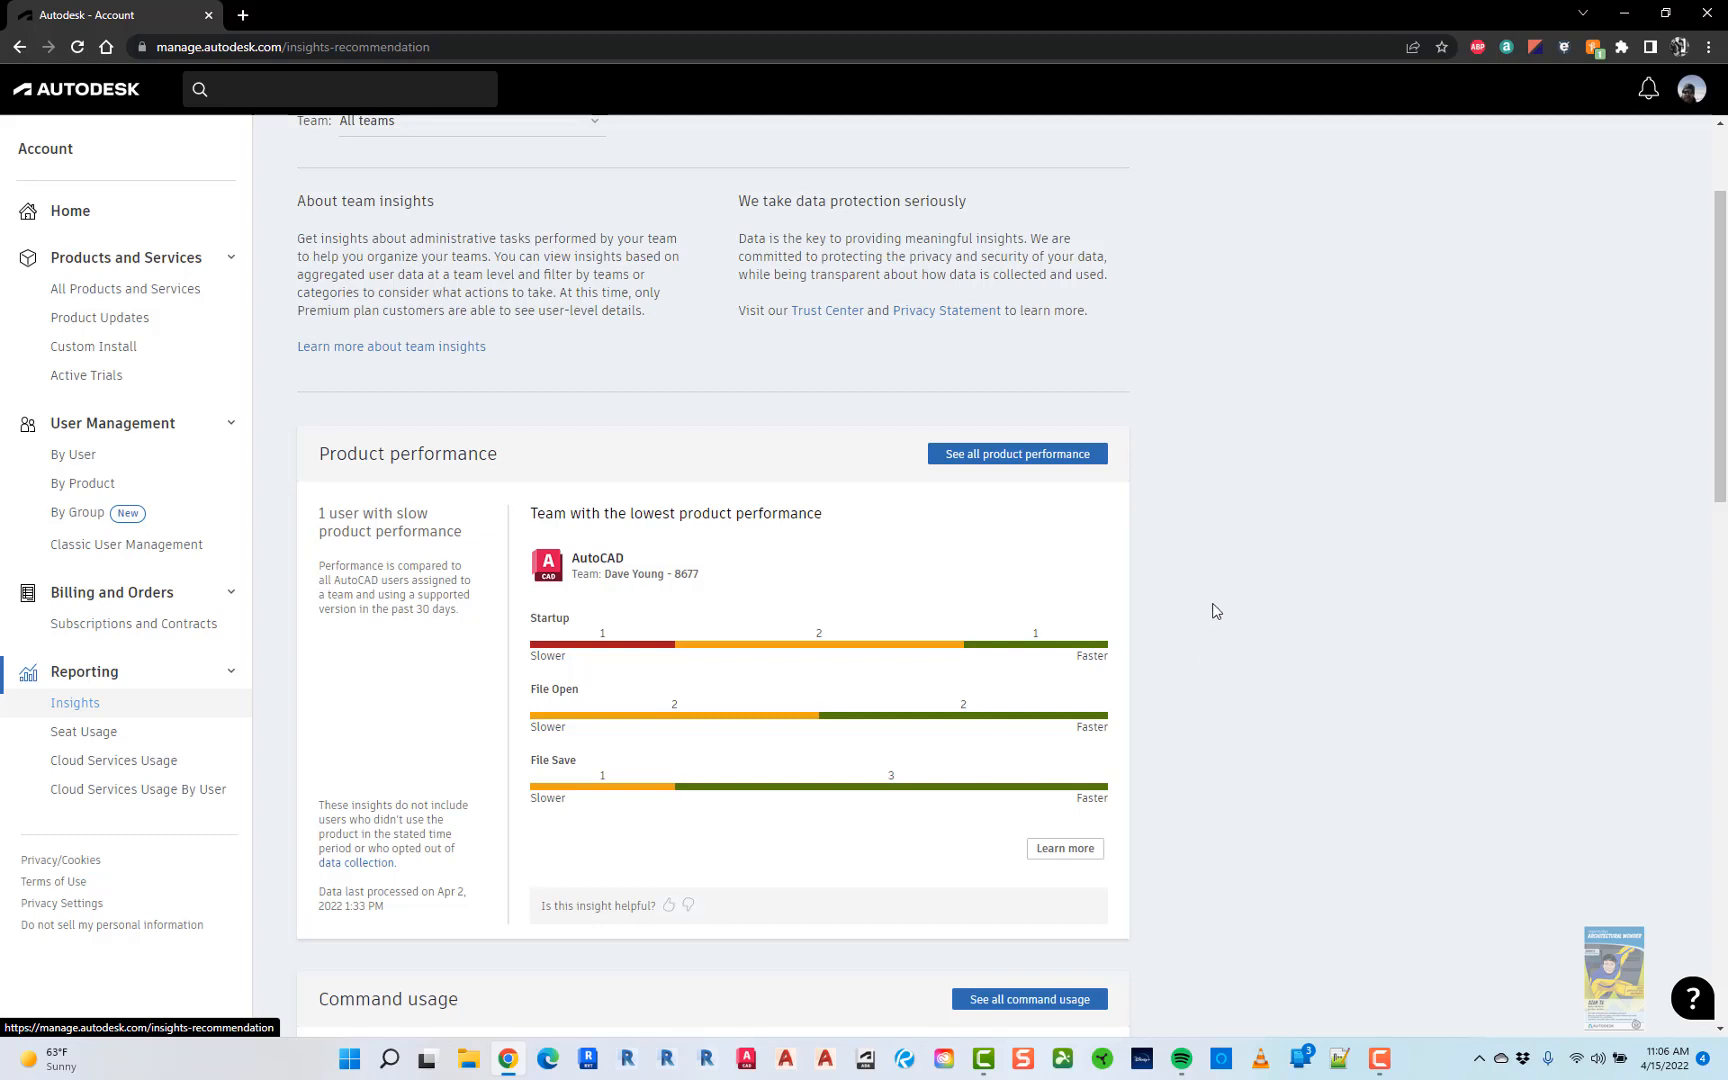
{"action": "scroll", "coordinate": [1216, 610], "scroll_direction": "down", "scroll_amount": 2}
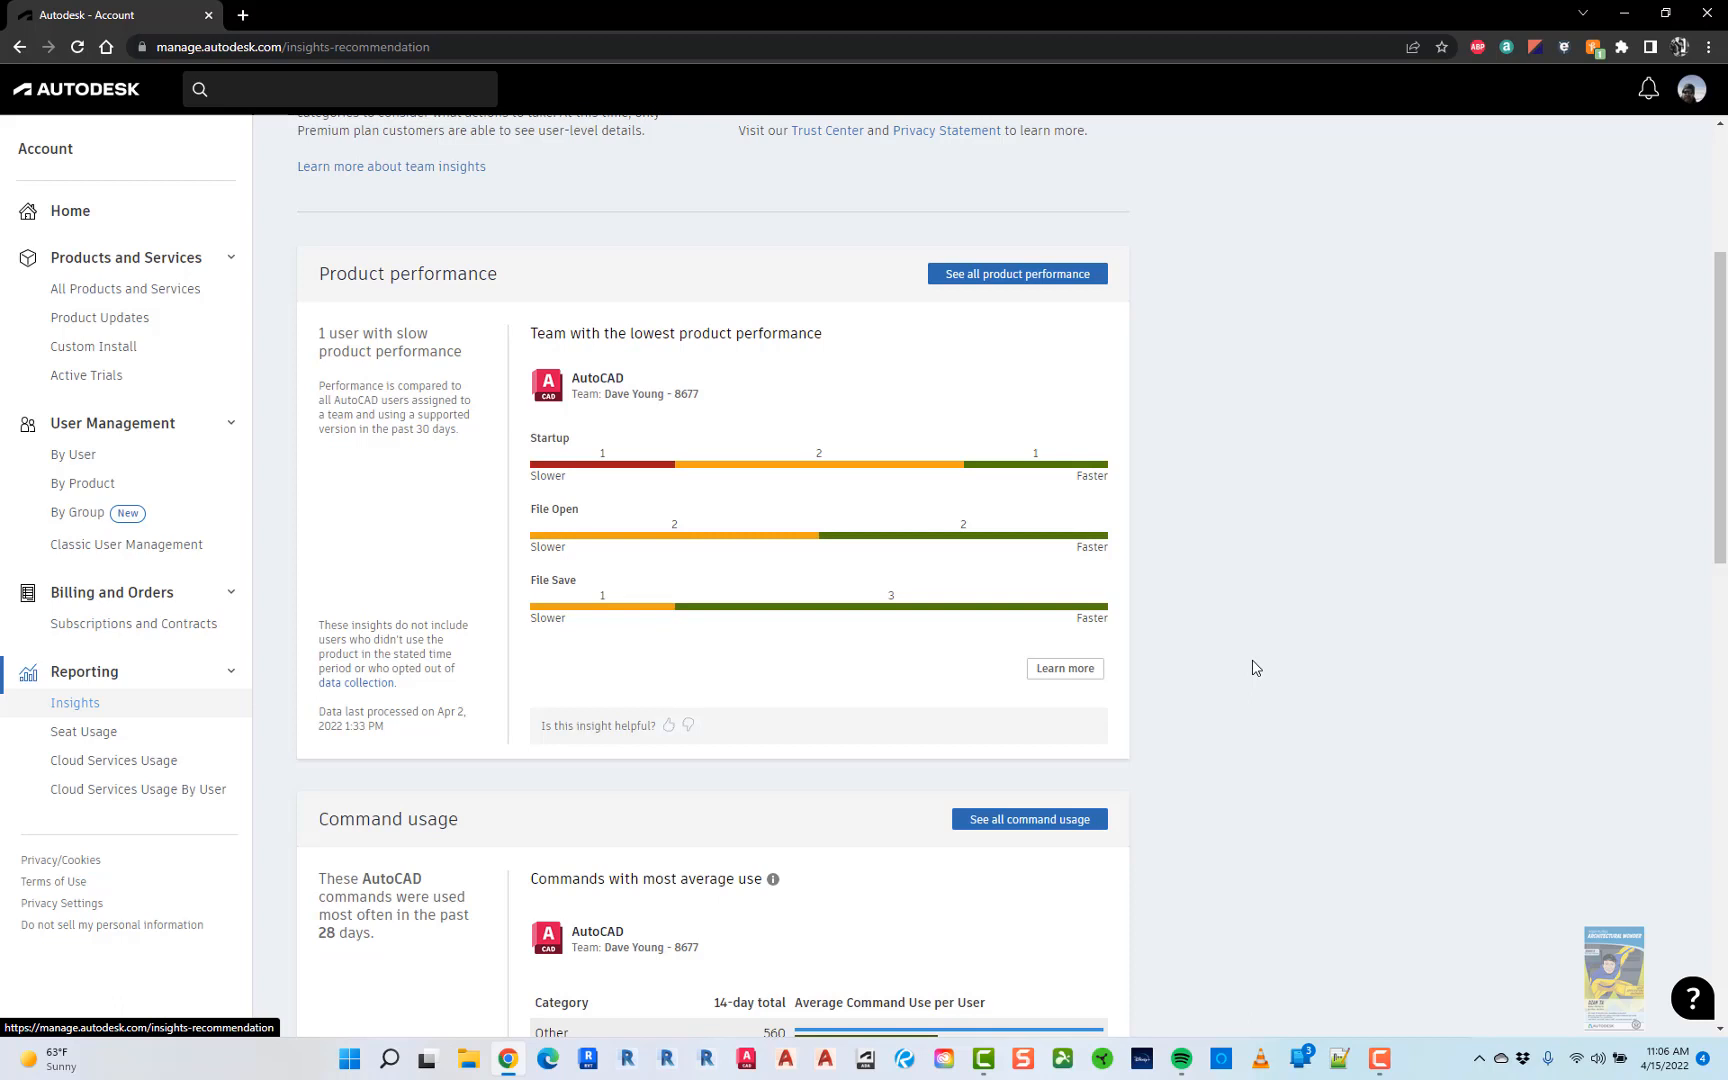
{"action": "left_click", "coordinate": [84, 737]}
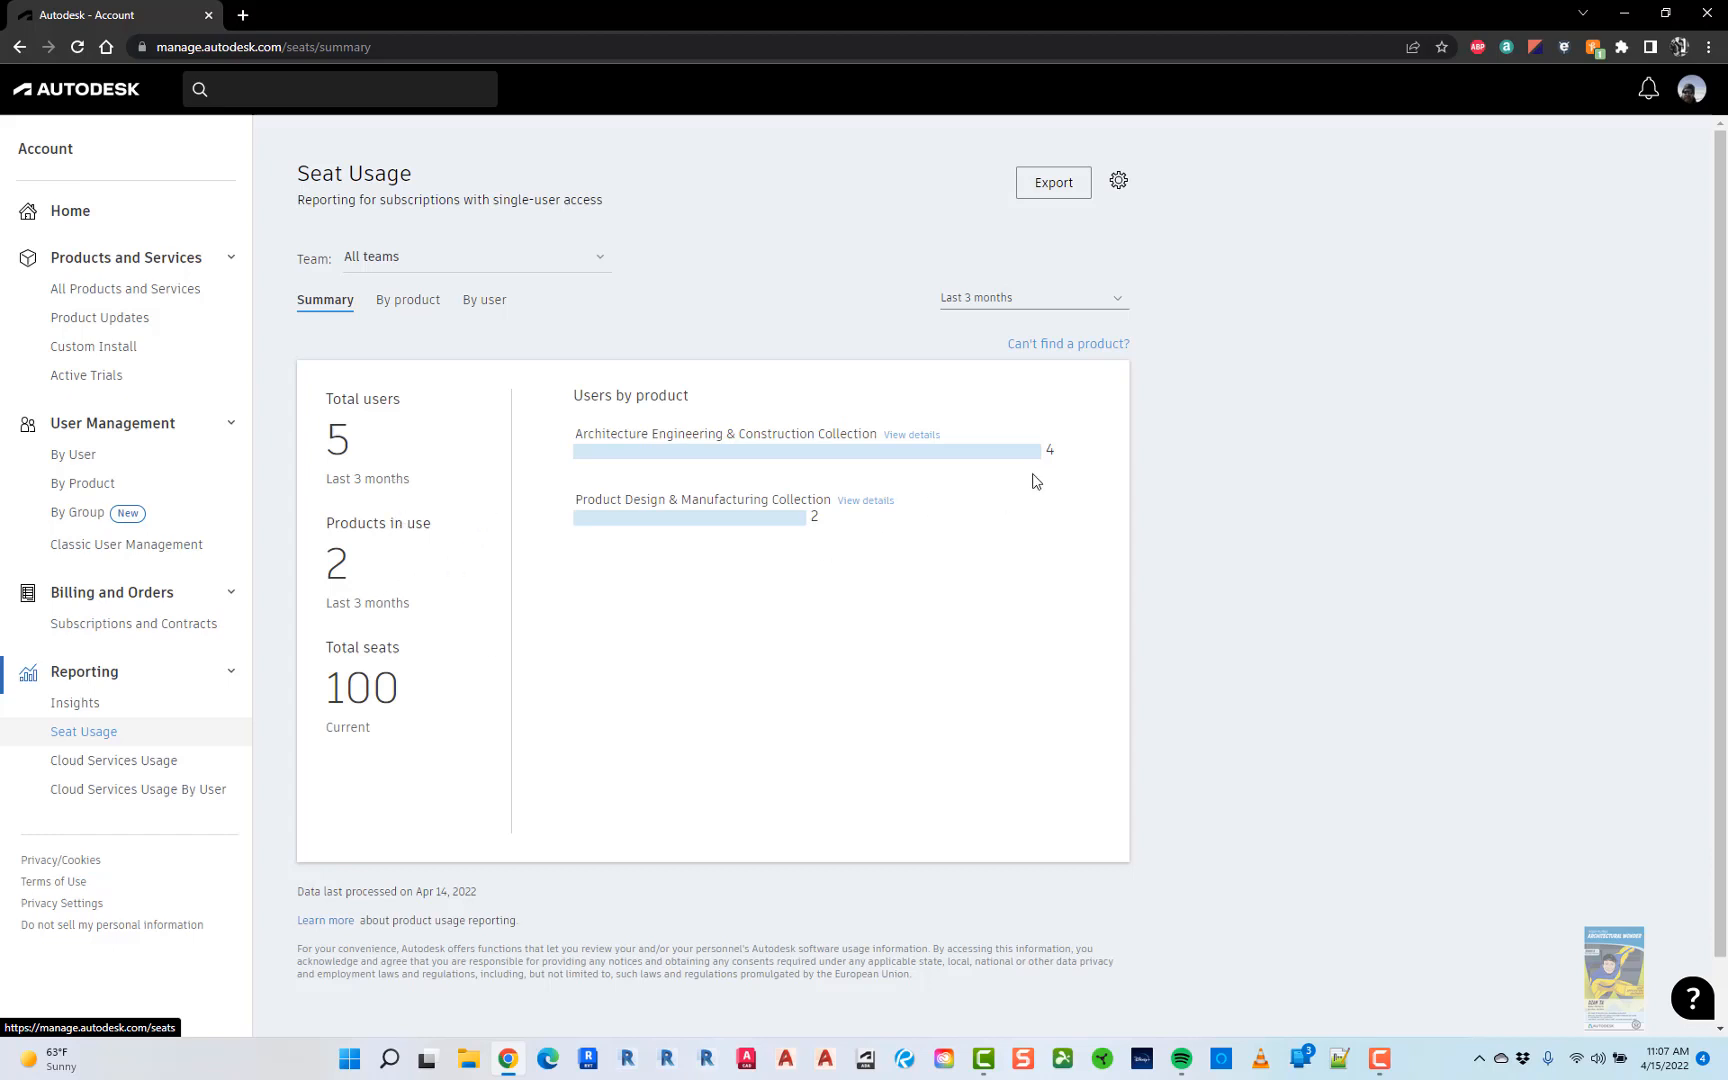
- Switch Seat Usage to the By user view and scroll the five-user table
{"action": "left_click", "coordinate": [482, 302]}
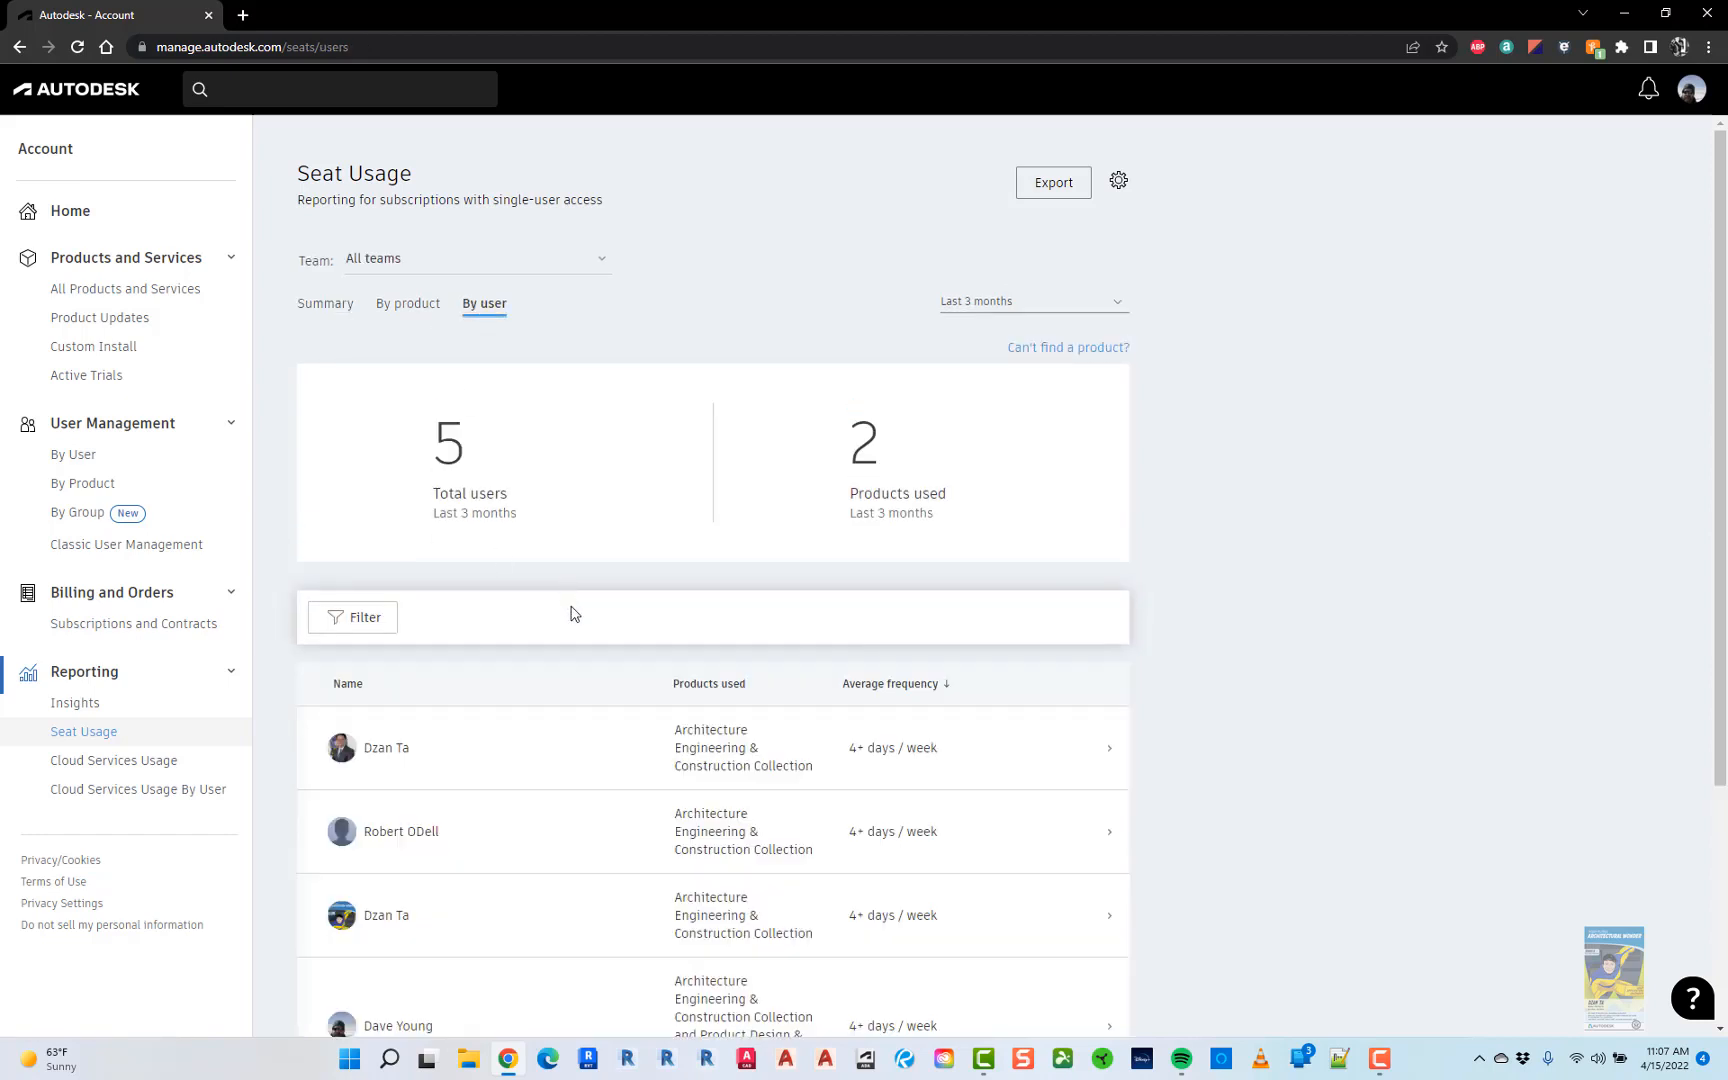
{"action": "scroll", "coordinate": [580, 620], "scroll_direction": "down", "scroll_amount": 2}
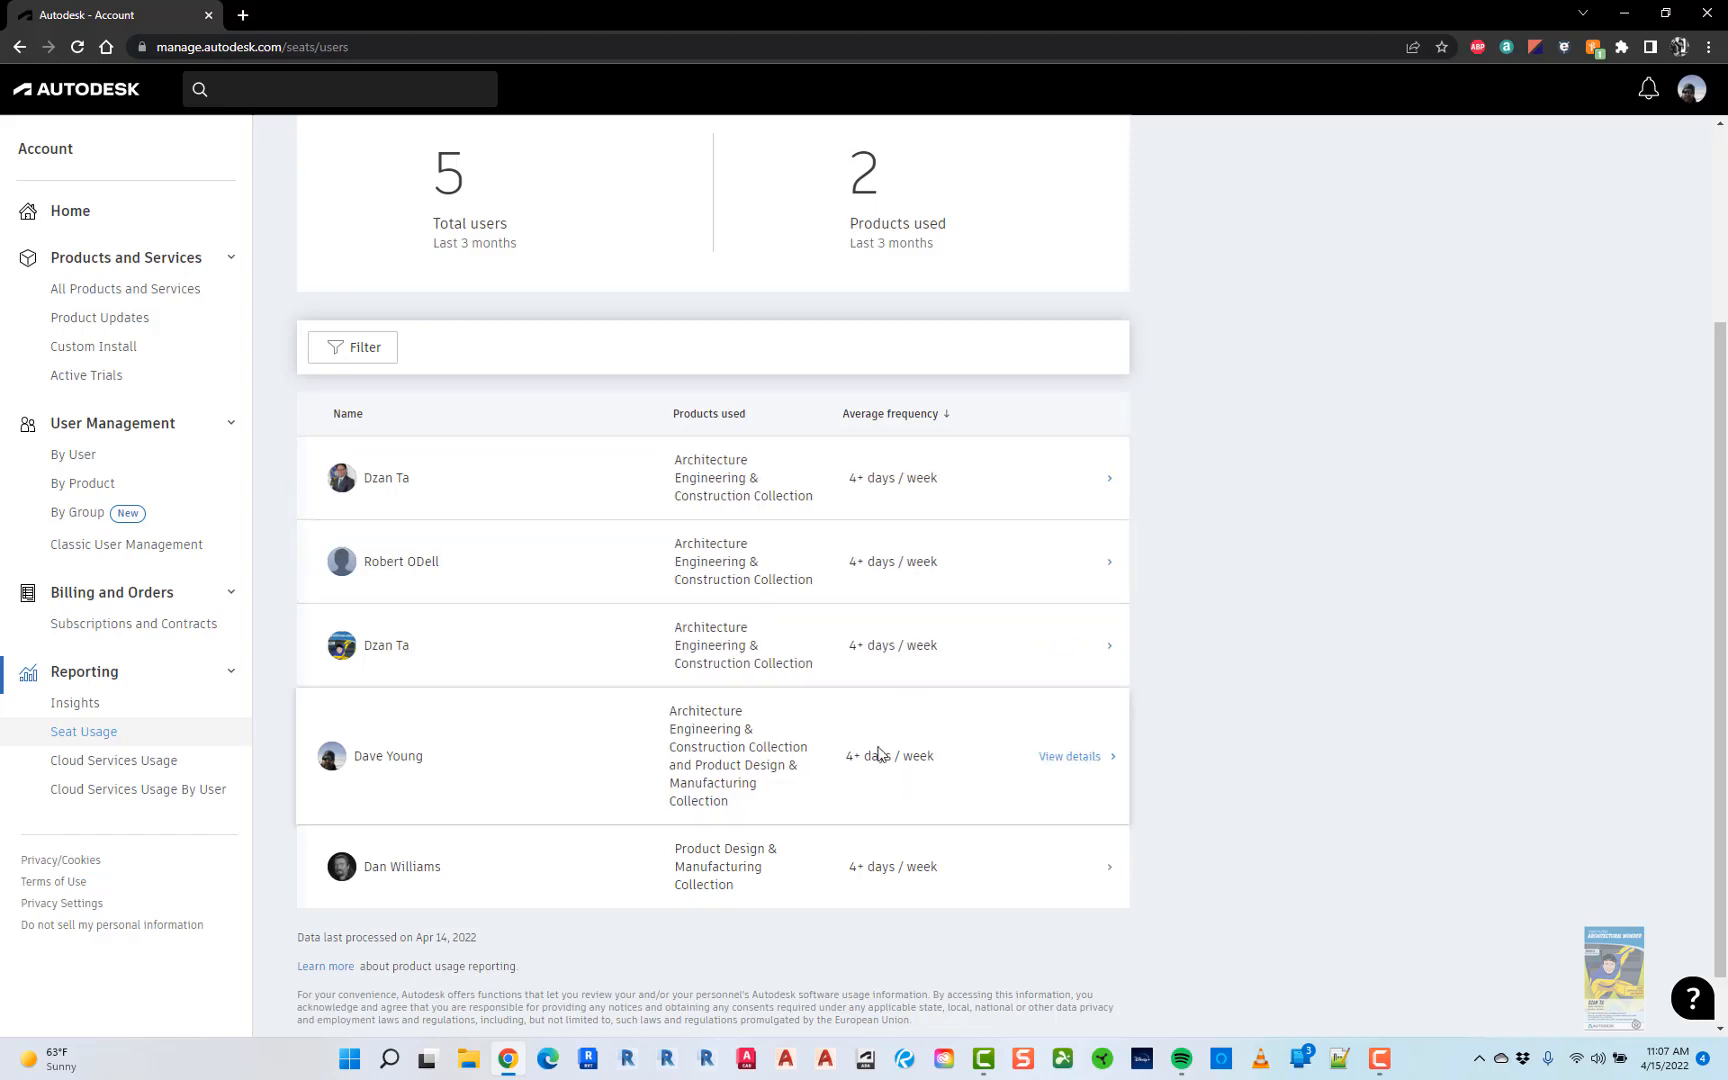
- Go to the Cloud Services Usage report showing credits used and remaining per contract
{"action": "left_click", "coordinate": [153, 767]}
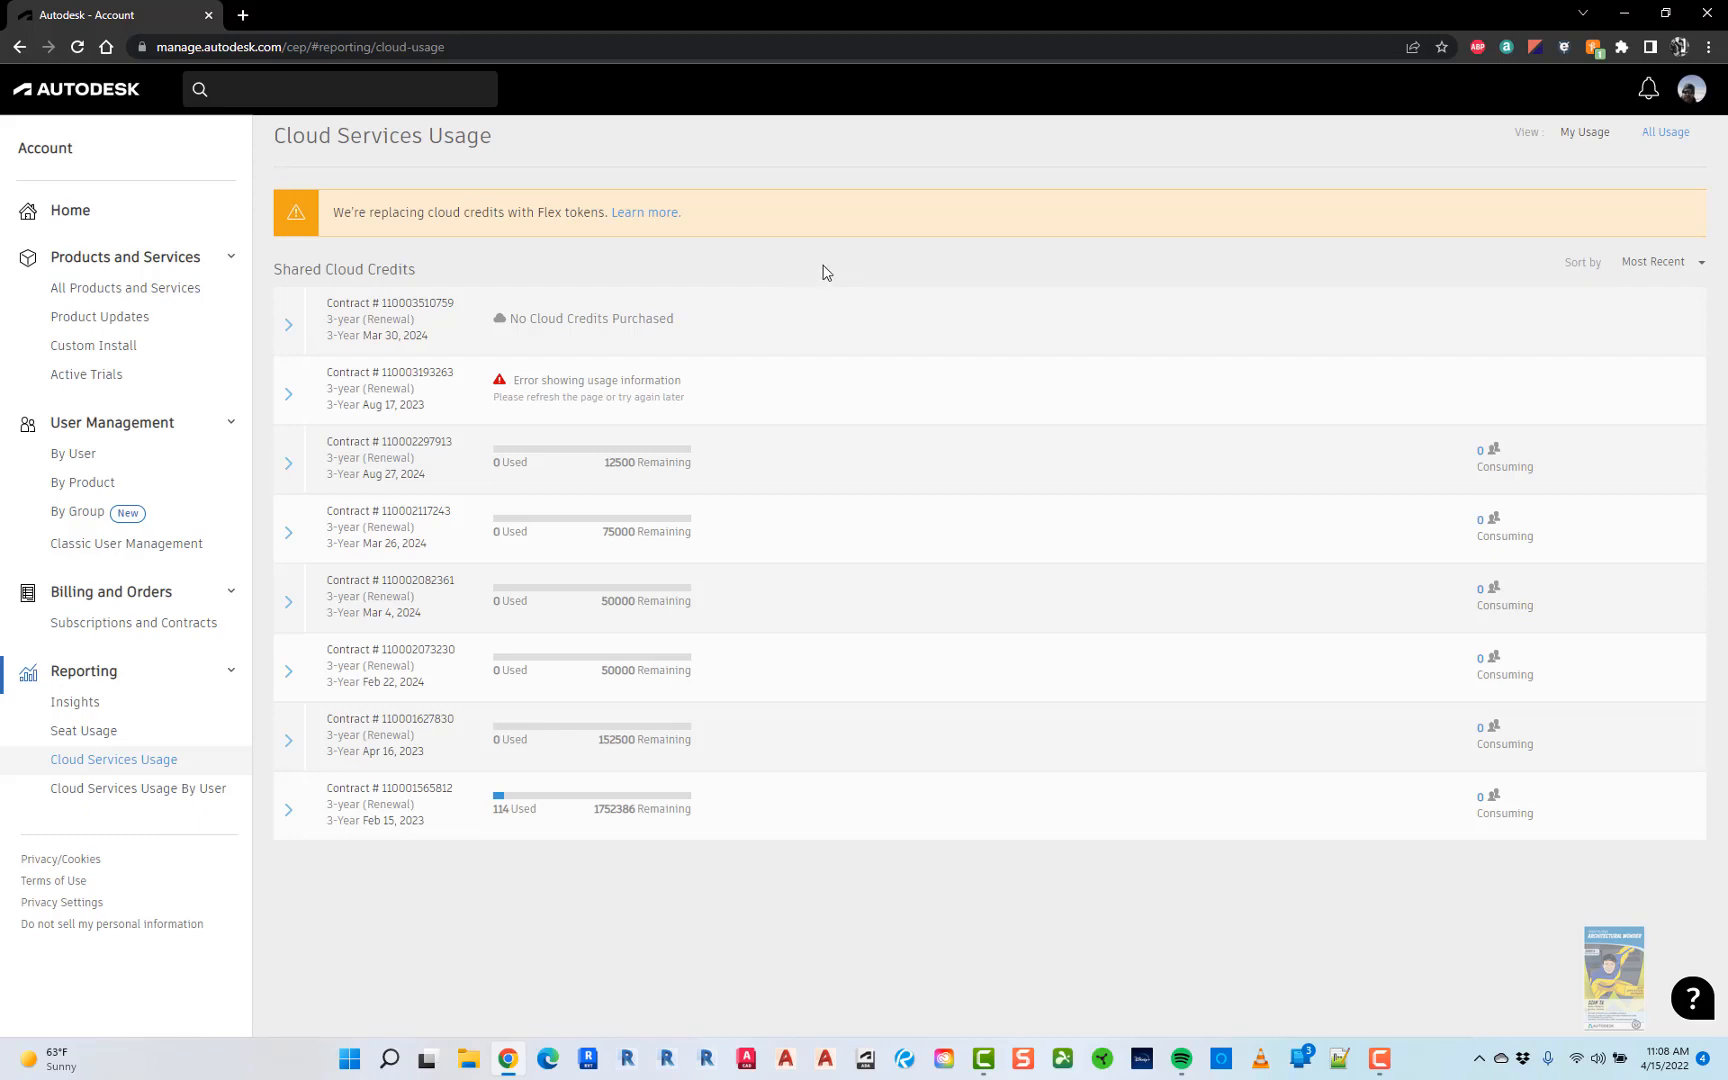
- Browse Cloud Services Usage By User, showing 0 credits each, then return Home
{"action": "left_click", "coordinate": [105, 796]}
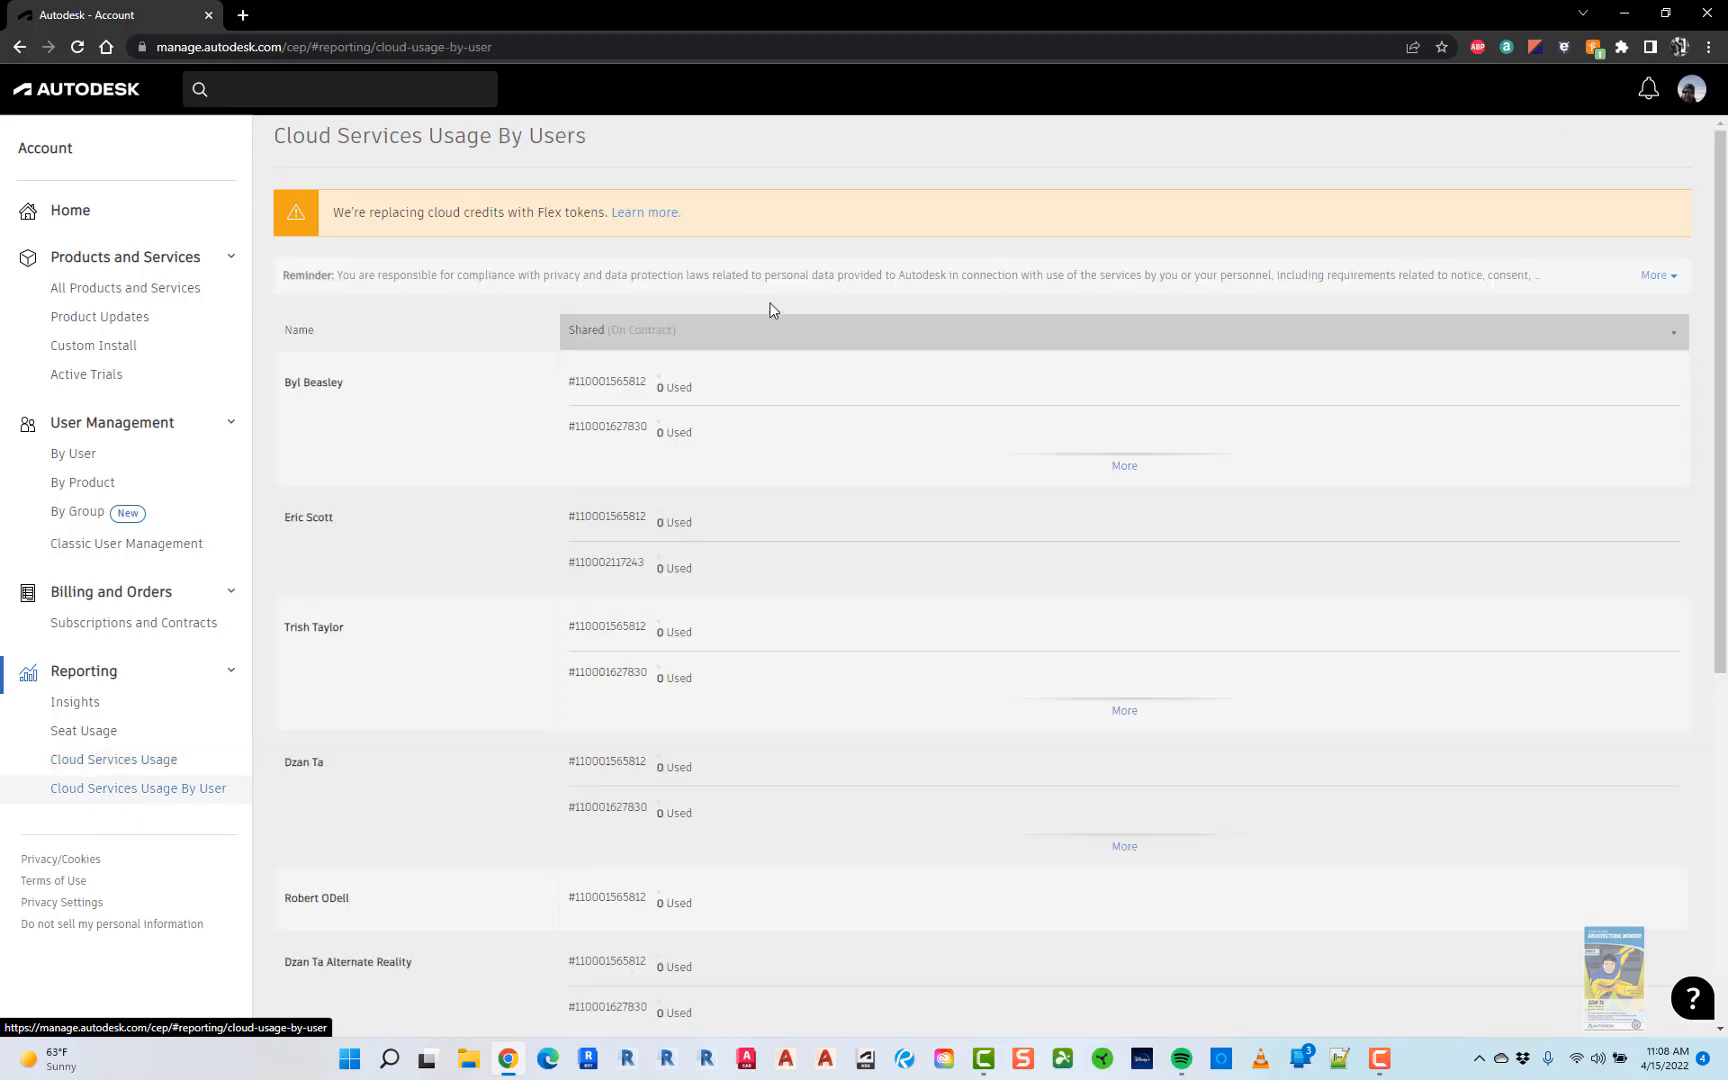
{"action": "scroll", "coordinate": [431, 446], "scroll_direction": "down", "scroll_amount": 6}
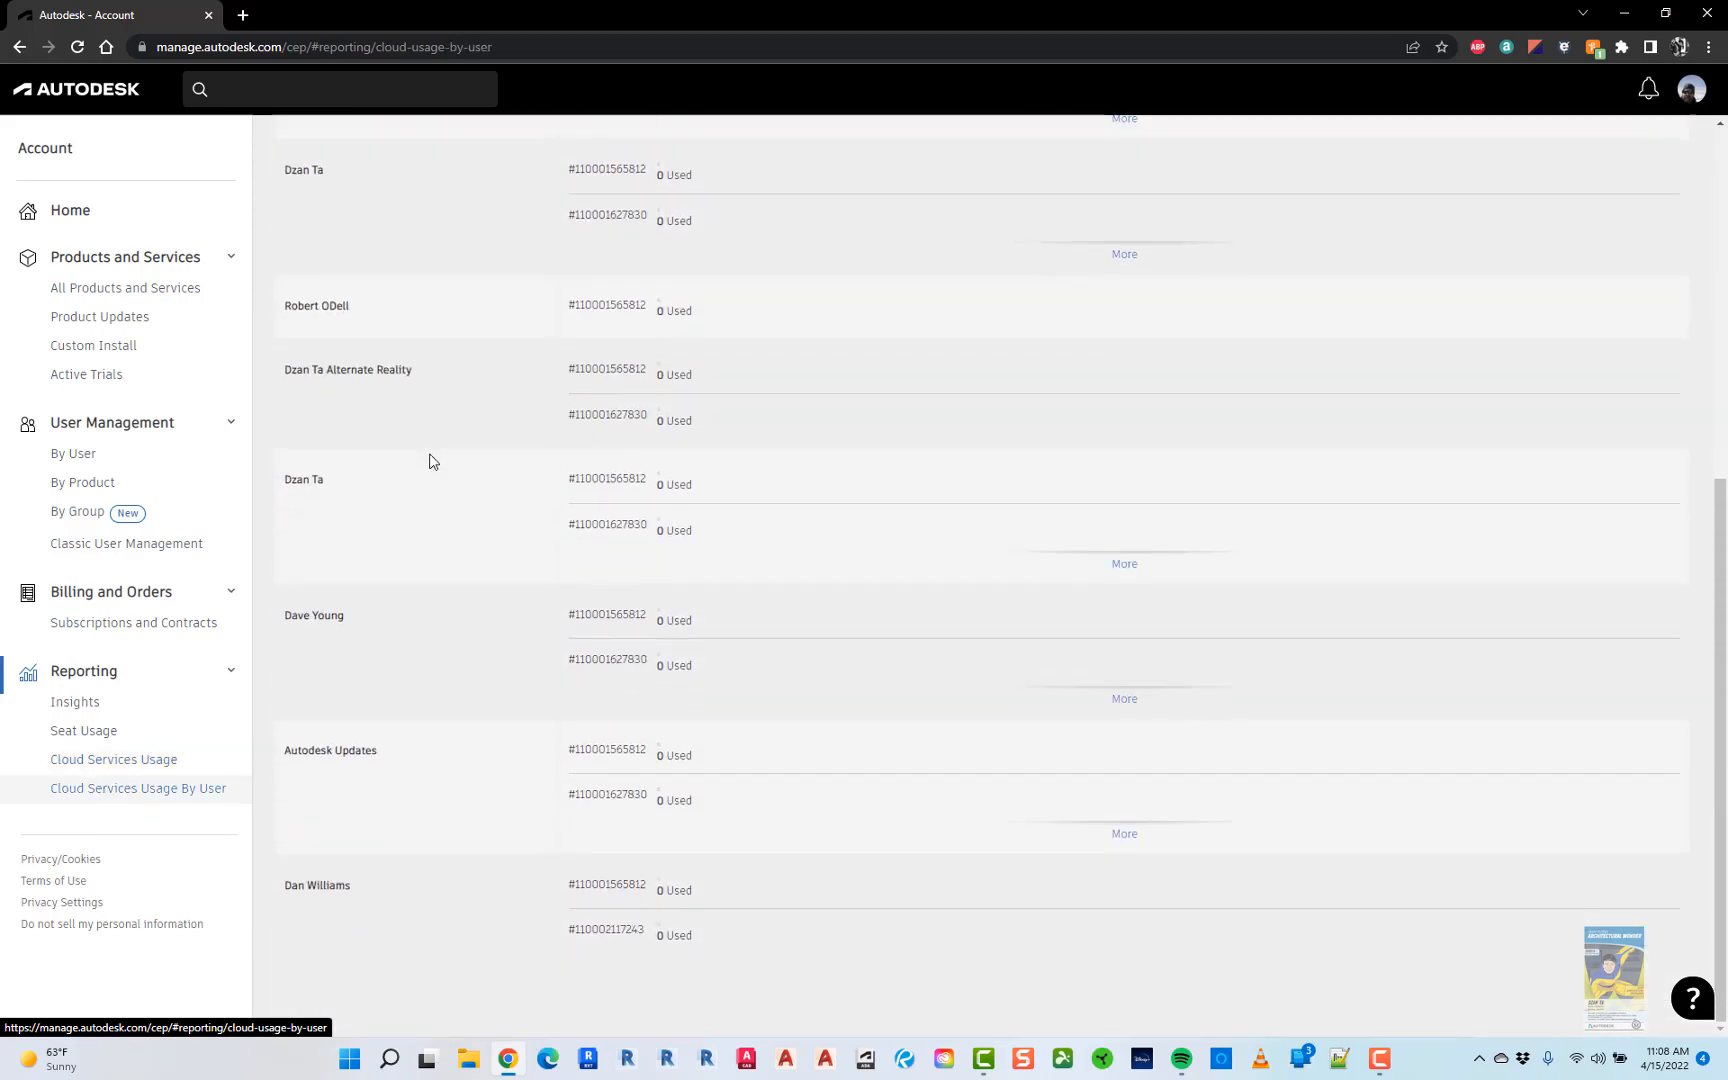
{"action": "scroll", "coordinate": [478, 733], "scroll_direction": "up", "scroll_amount": 6}
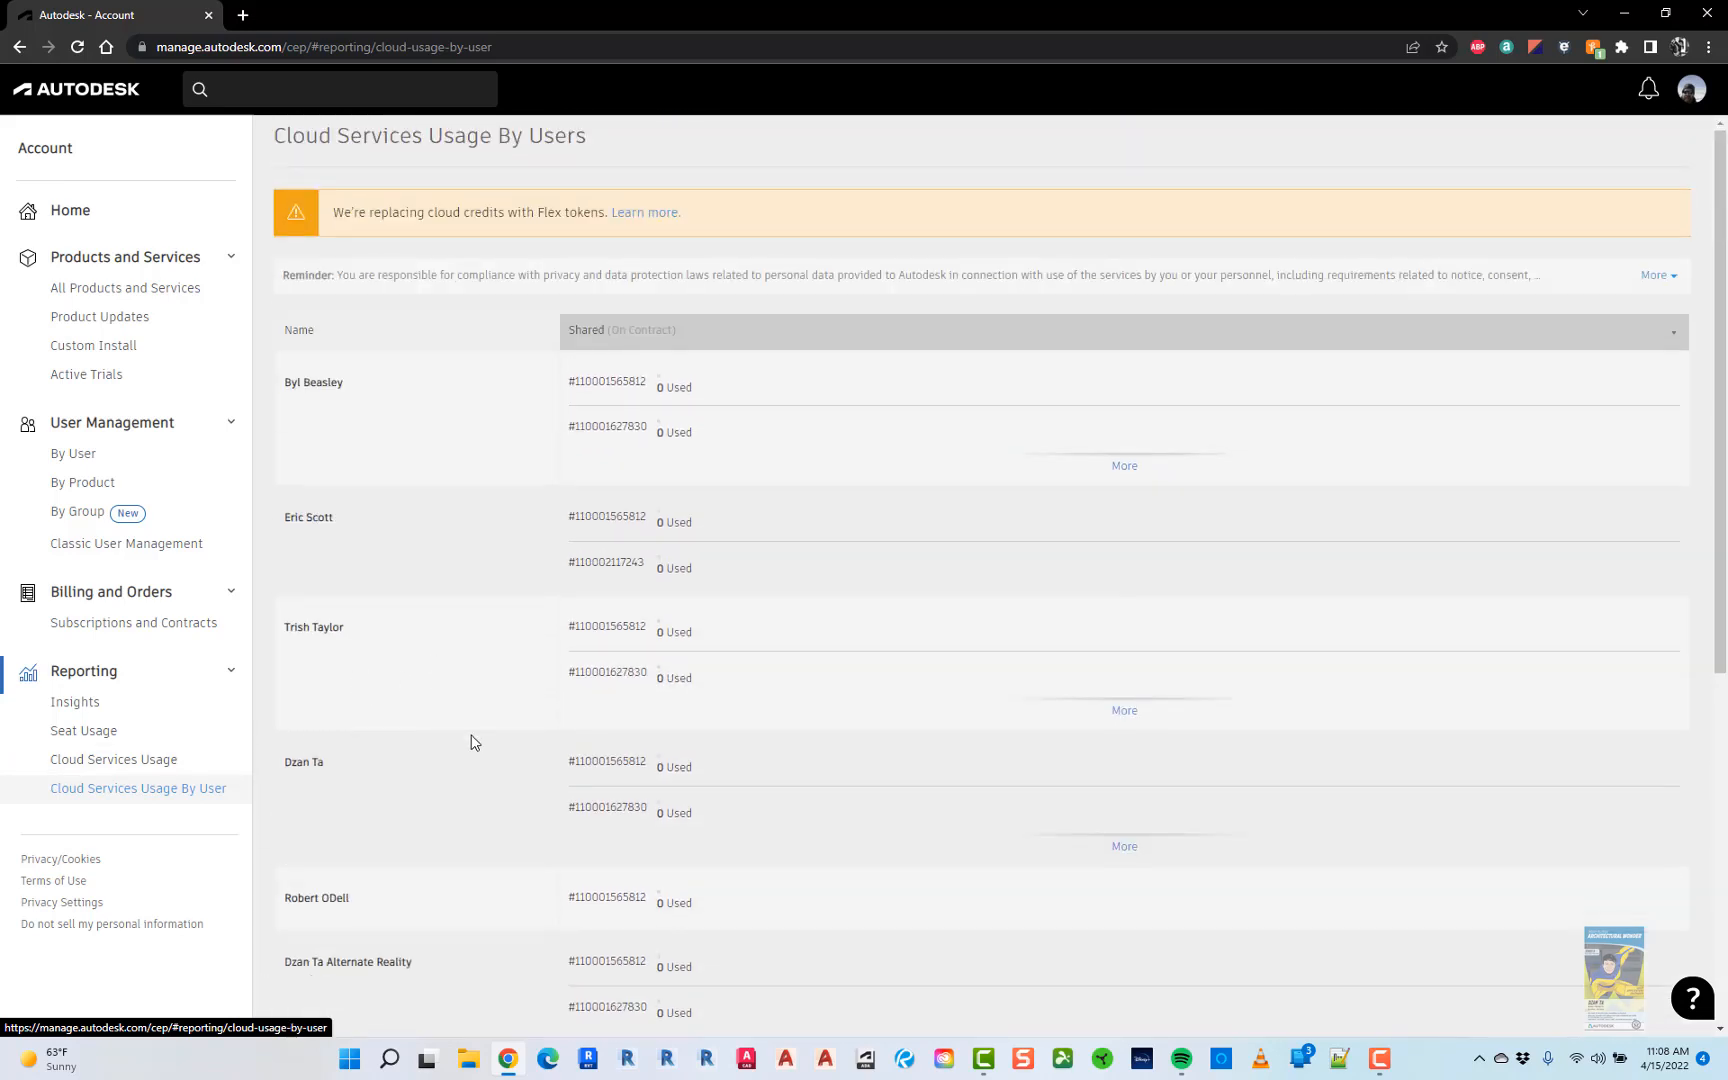
{"action": "scroll", "coordinate": [483, 722], "scroll_direction": "down", "scroll_amount": 3}
{"action": "scroll", "coordinate": [483, 722], "scroll_direction": "down", "scroll_amount": 3}
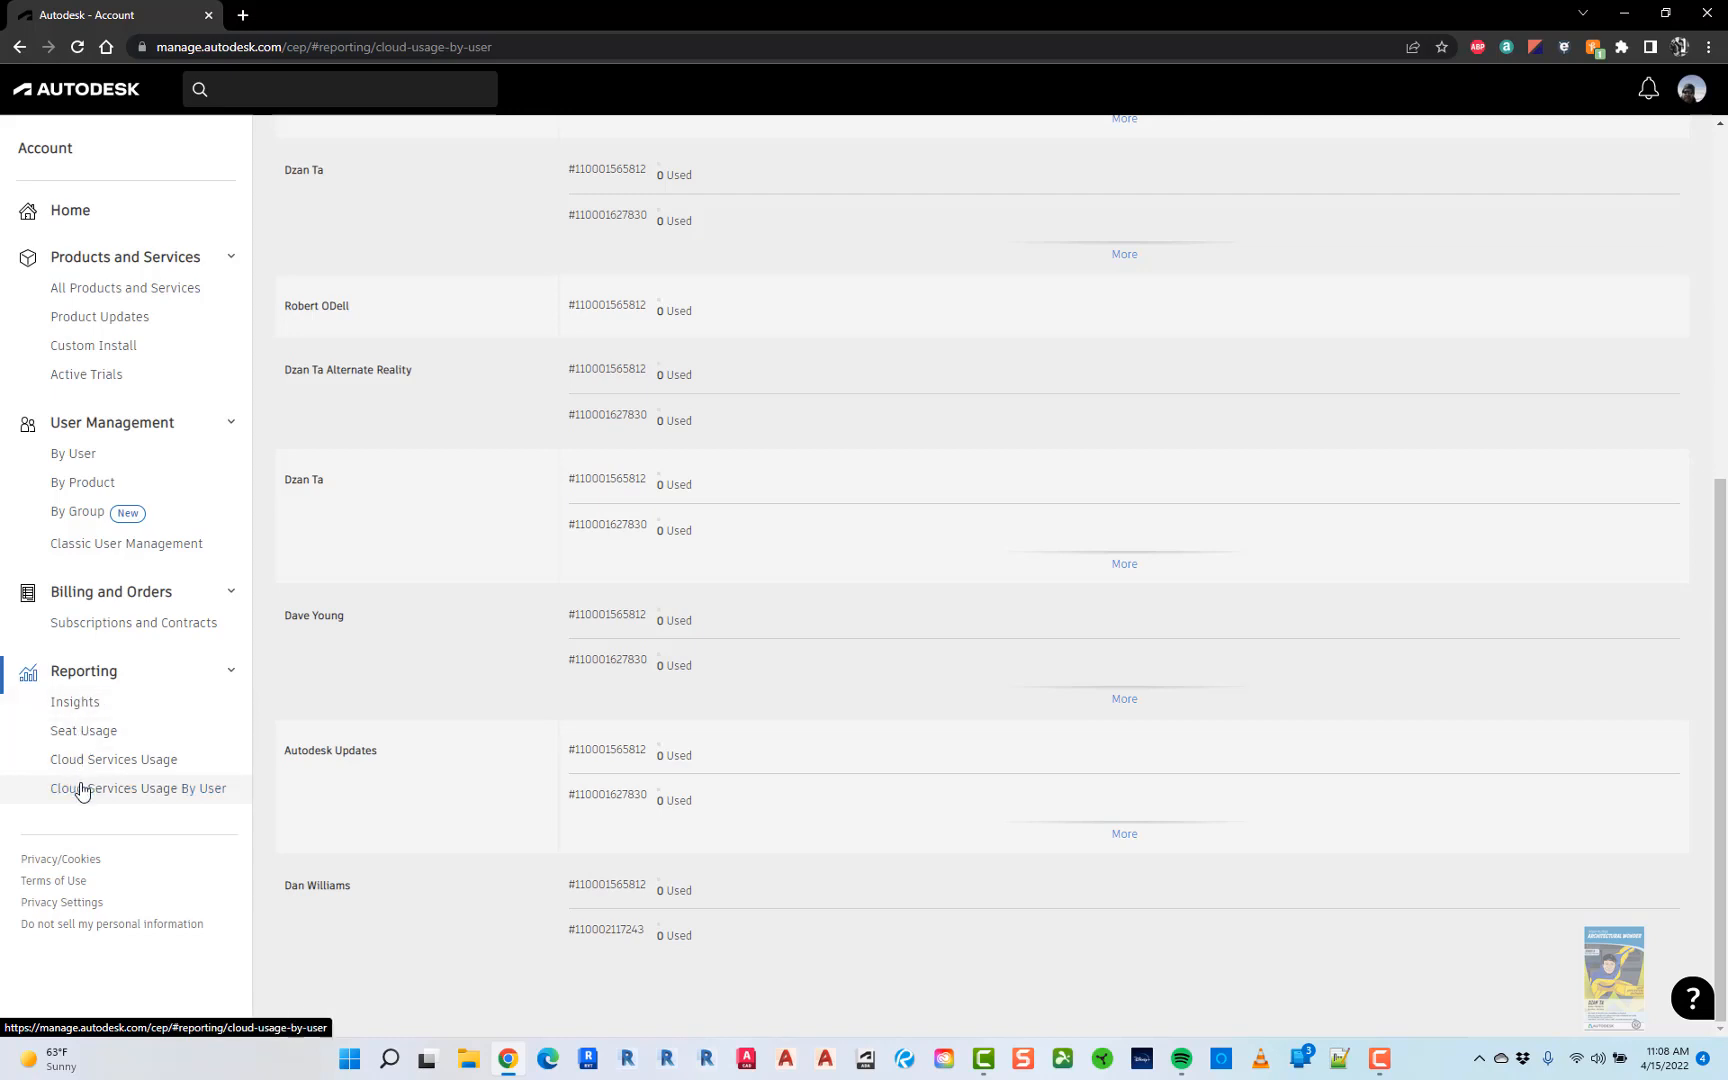
{"action": "left_click", "coordinate": [68, 220]}
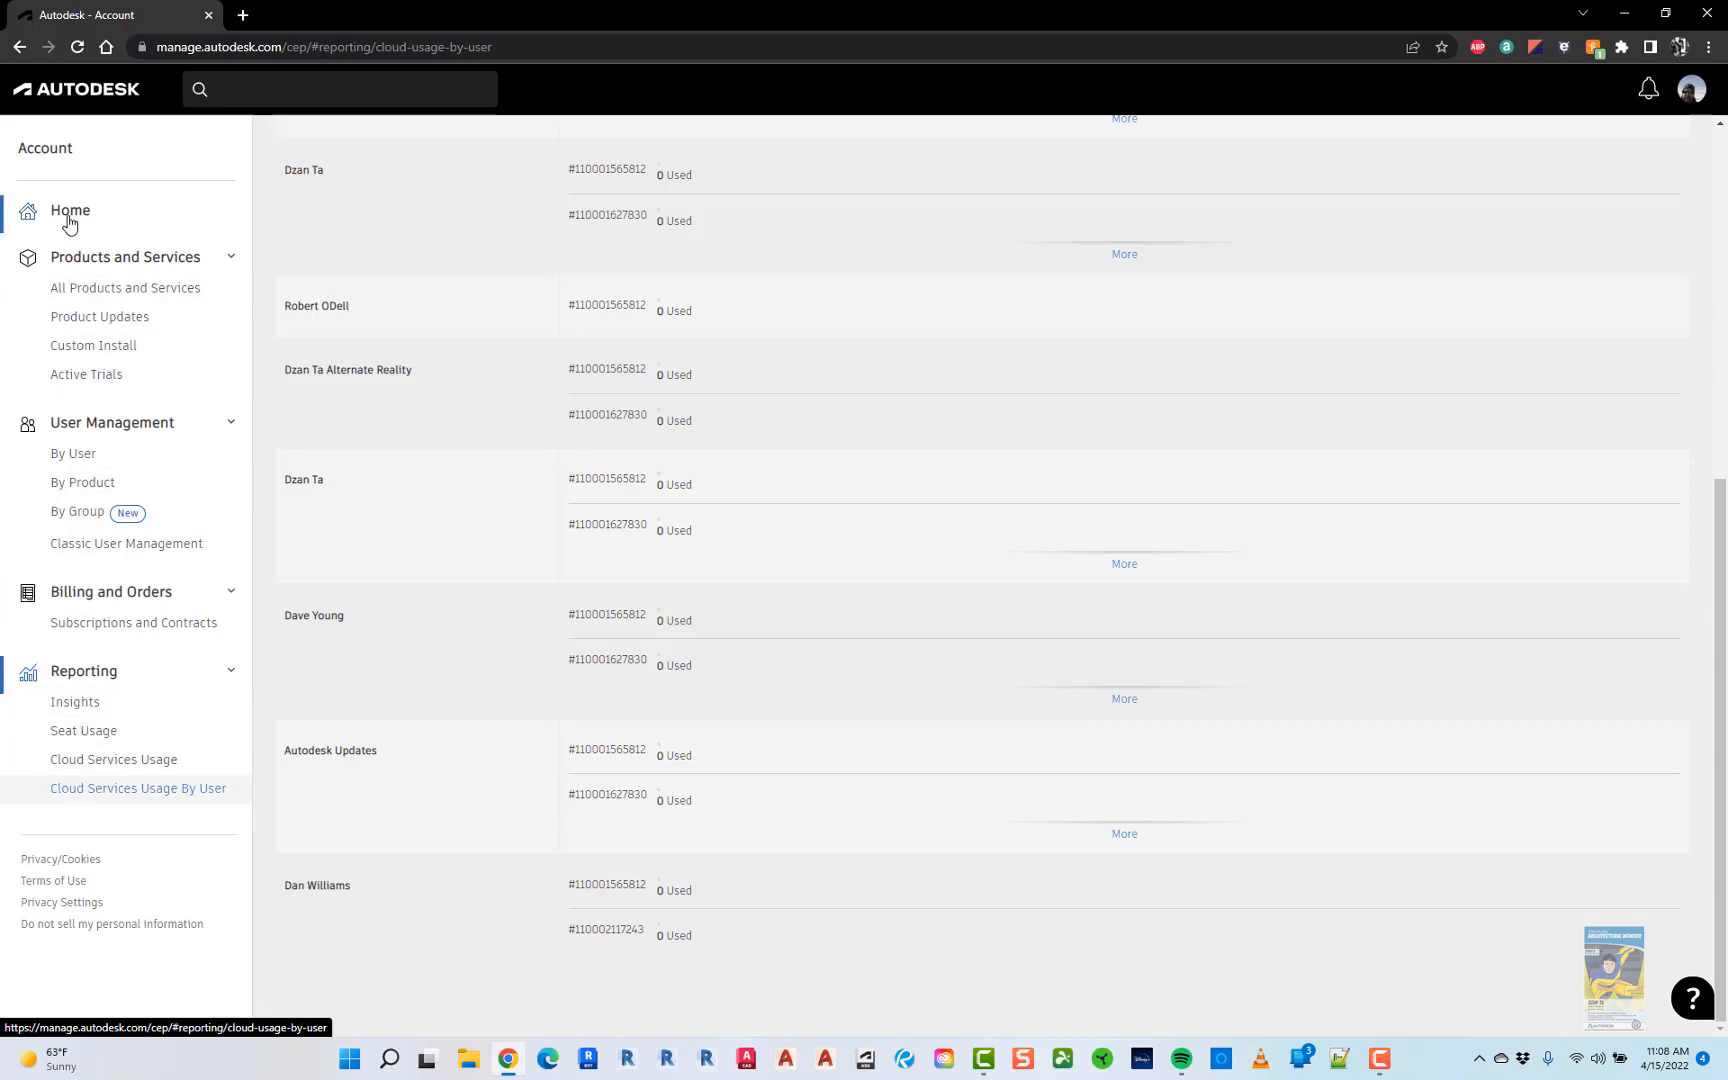